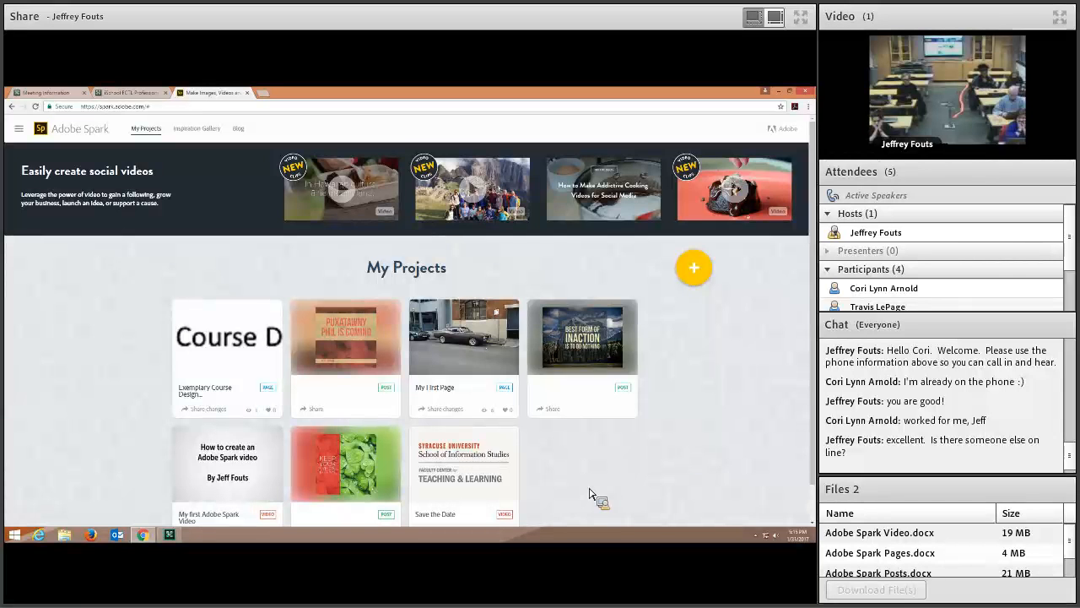
# Show the finished 'PUXATAWNY PHIL IS COMING / STAY TUNED' post, then bring up Spark's navigation menu
pyautogui.click(339, 345)
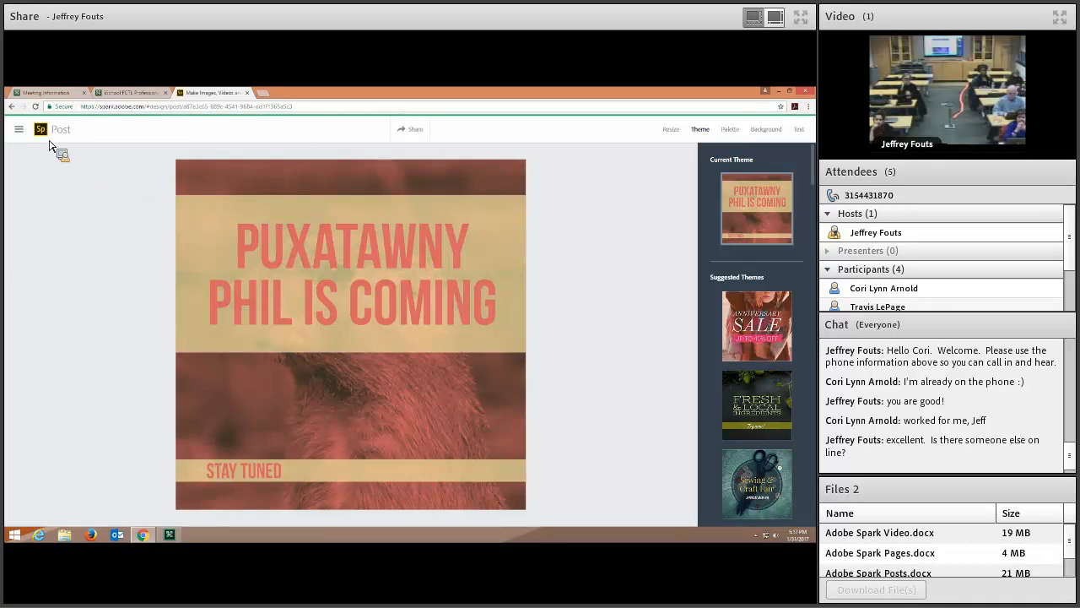
pyautogui.click(21, 131)
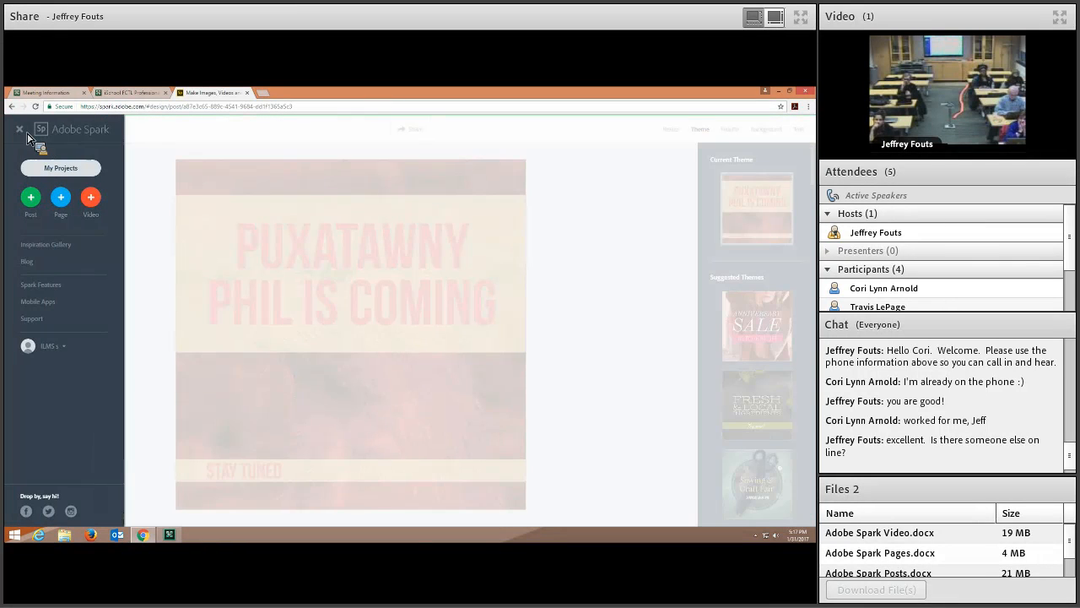
# Open the Dodge Charger project, My First Page, from My Projects for editing
pyautogui.click(54, 168)
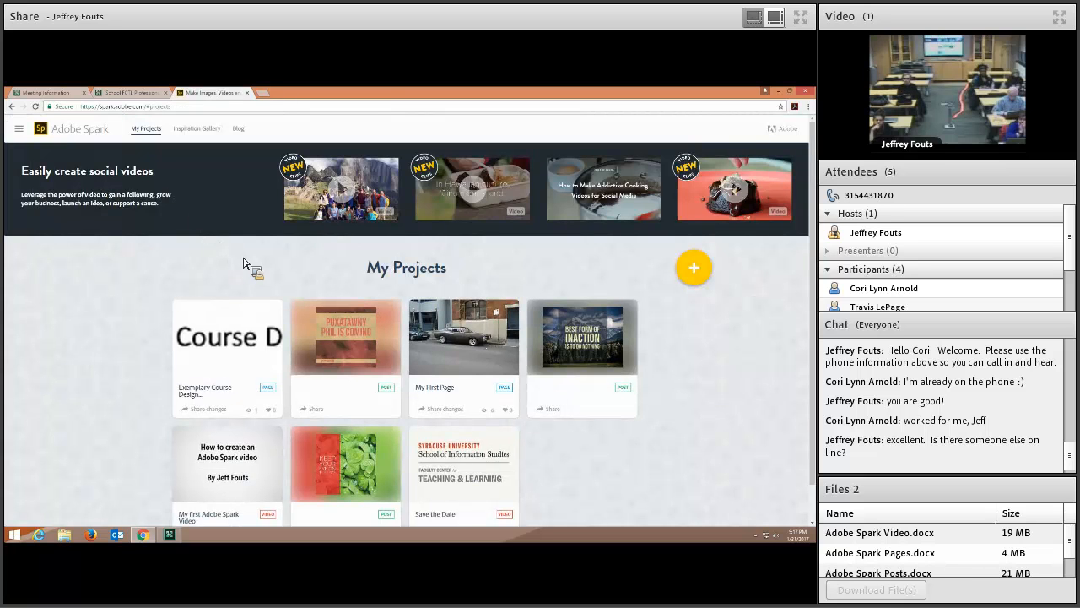
pyautogui.click(464, 350)
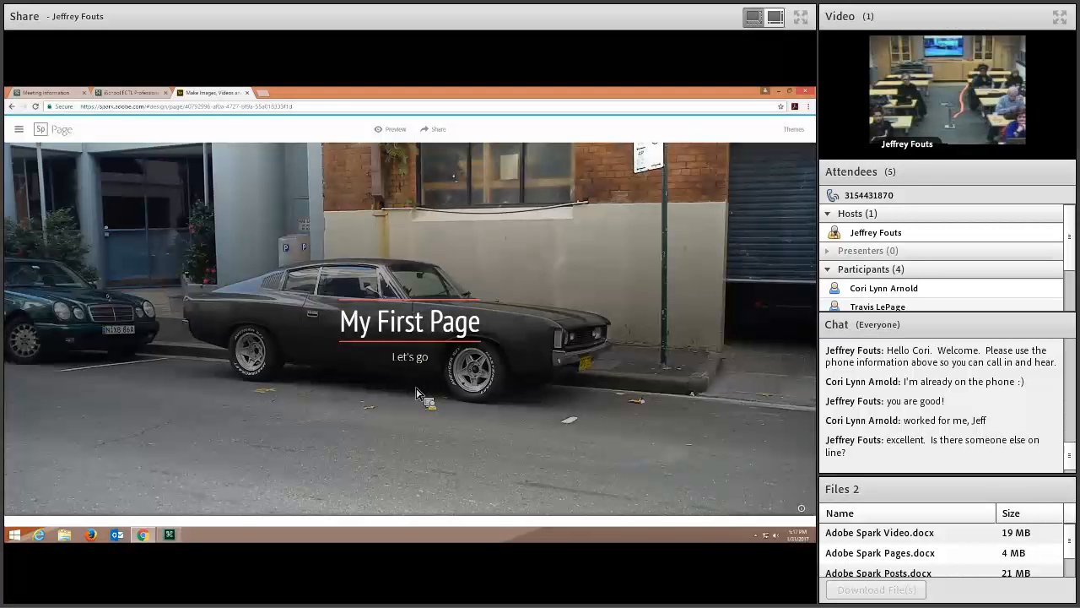
pyautogui.scroll(-1, 416, 392)
# Browse the Charger photos and captions, the 2013 Charger paragraph, and the sunset lake photo
pyautogui.scroll(-2, 416, 392)
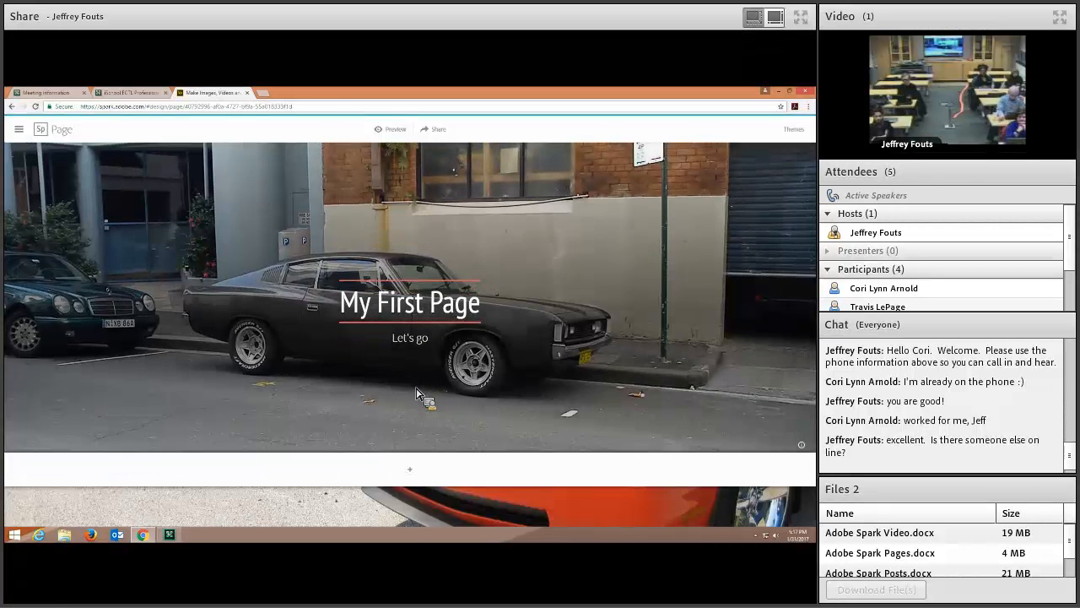
pyautogui.scroll(-3, 416, 392)
pyautogui.scroll(-3, 416, 393)
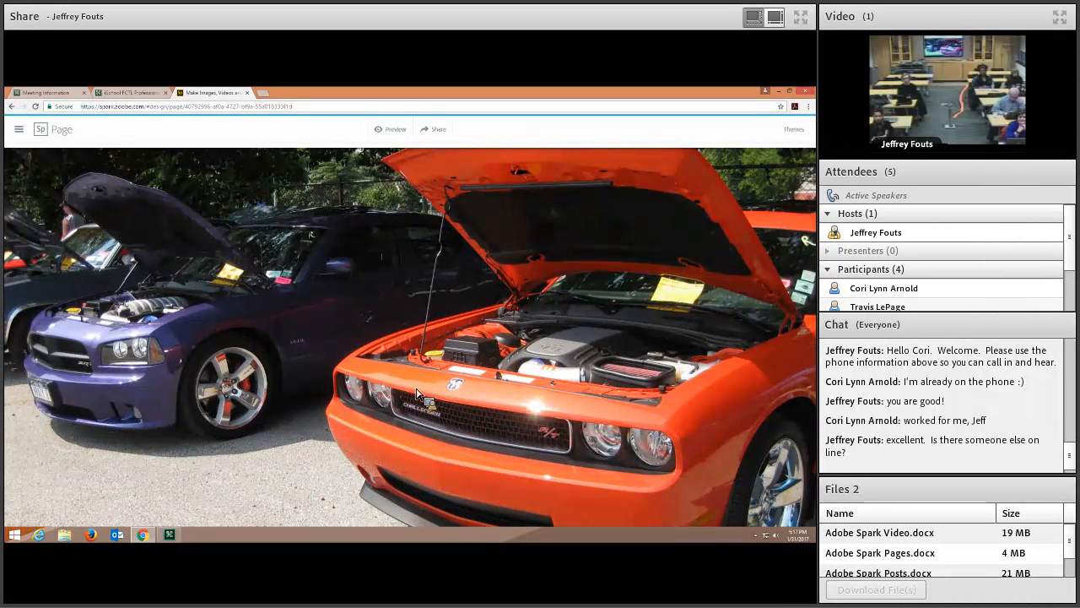
pyautogui.scroll(-3, 416, 393)
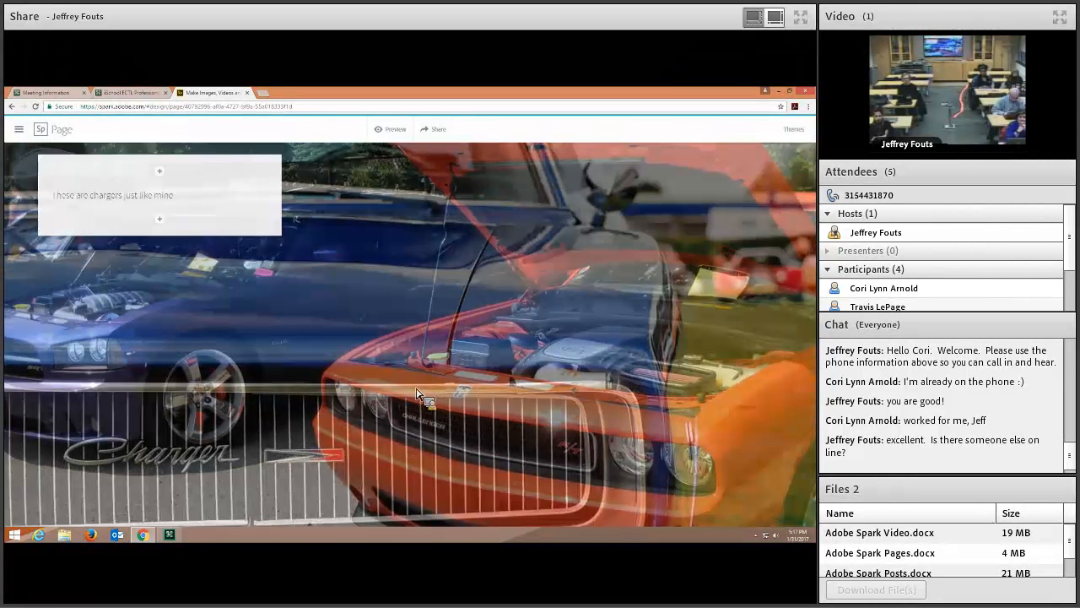
pyautogui.scroll(1, 416, 392)
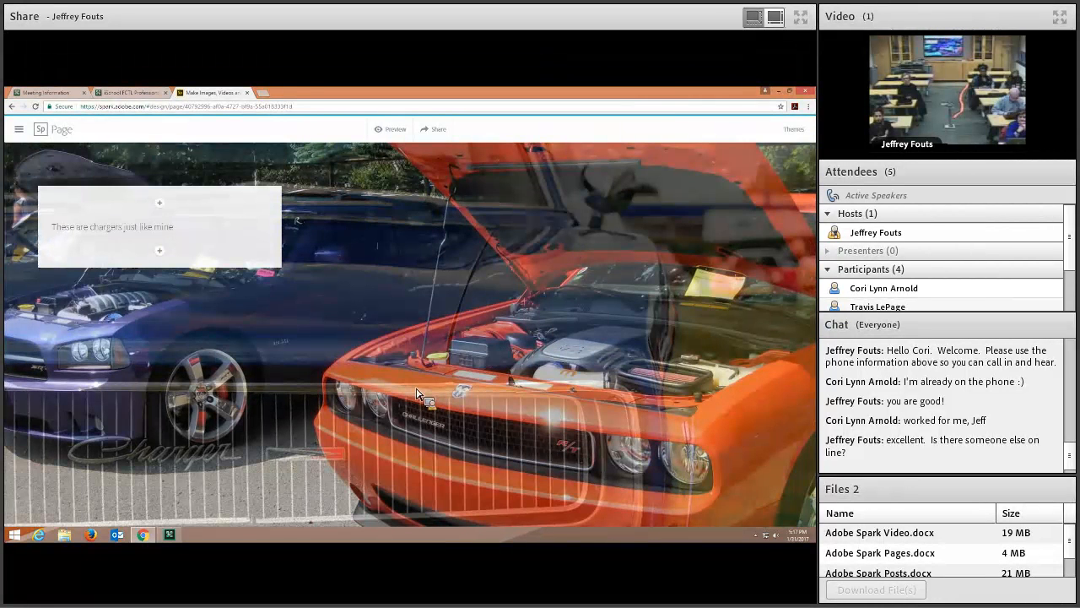
pyautogui.scroll(-3, 416, 392)
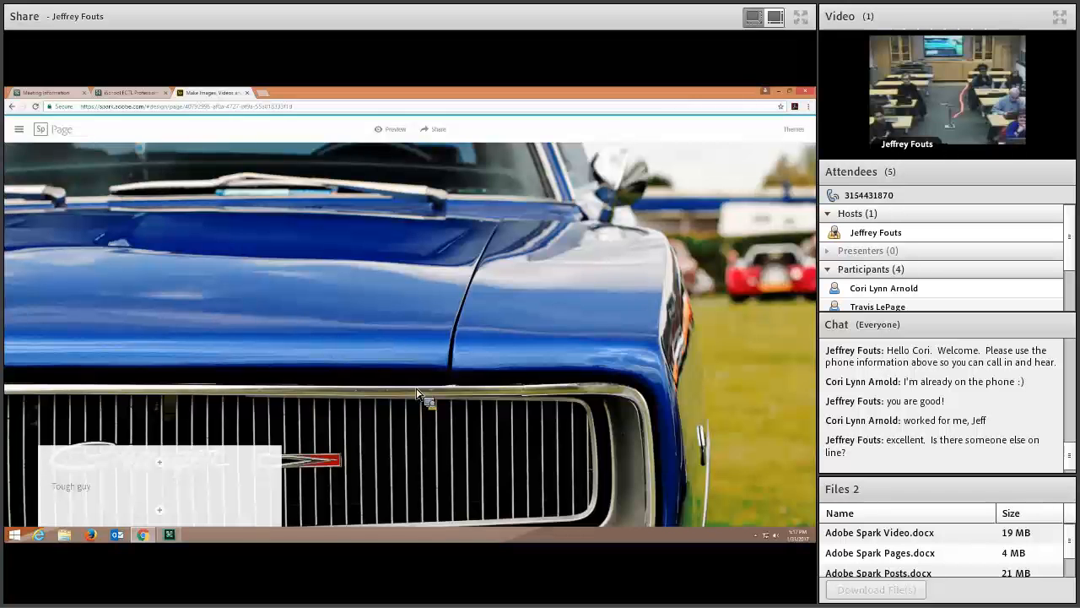
pyautogui.scroll(-3, 416, 392)
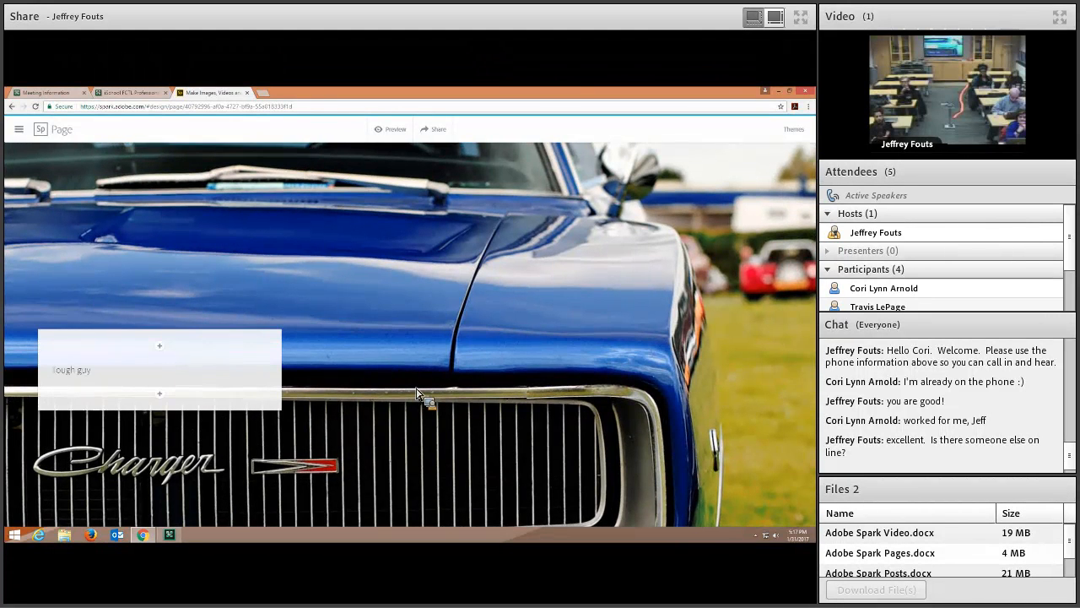
pyautogui.scroll(-1, 416, 392)
pyautogui.scroll(-5, 416, 392)
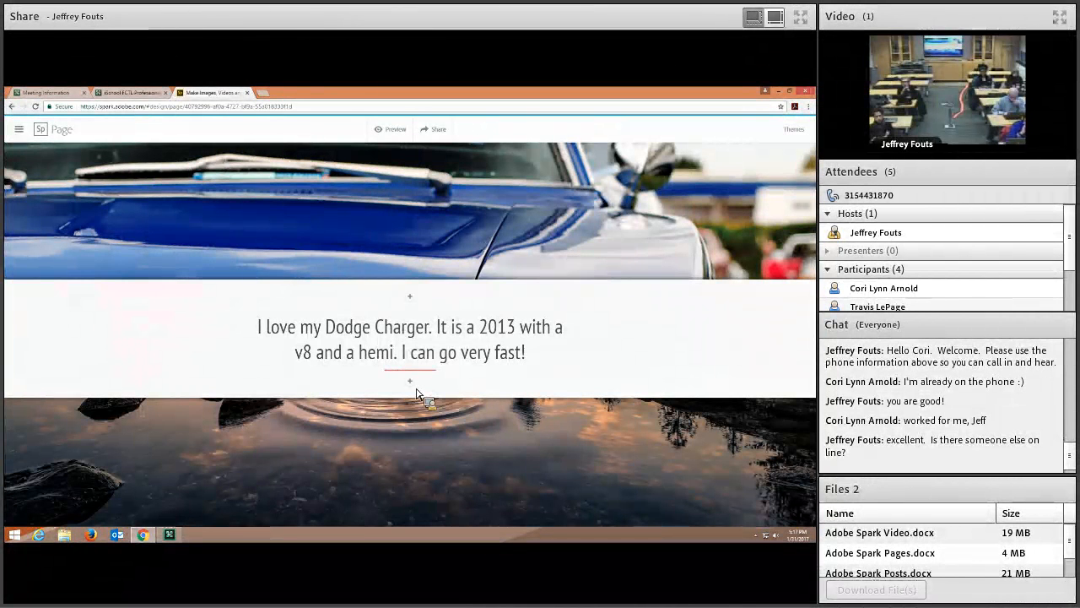
pyautogui.scroll(-1, 416, 392)
pyautogui.scroll(-1, 416, 392)
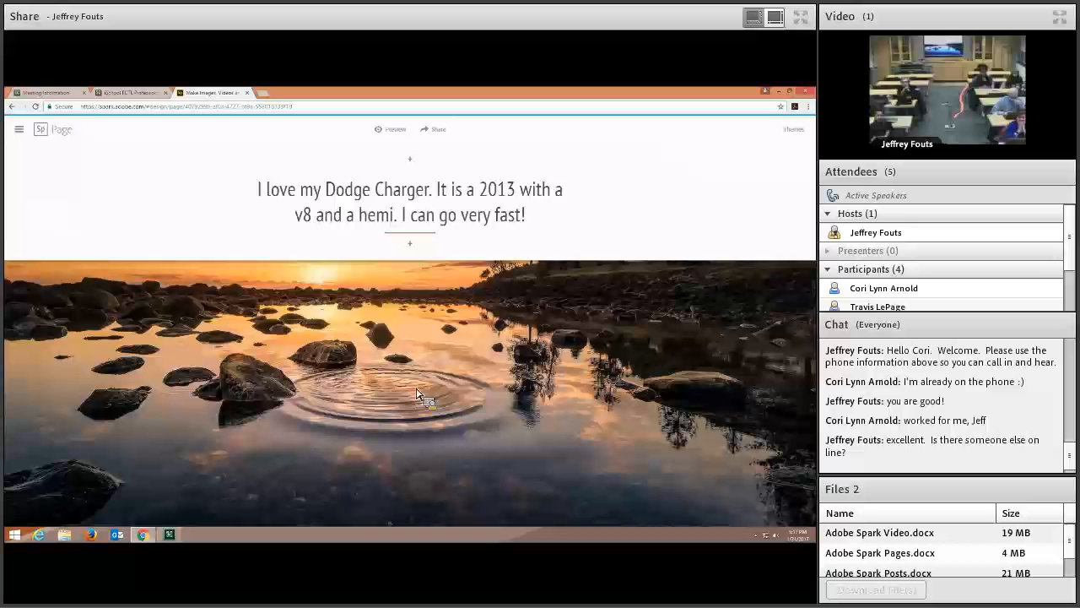
pyautogui.scroll(-1, 416, 393)
pyautogui.scroll(-1, 416, 394)
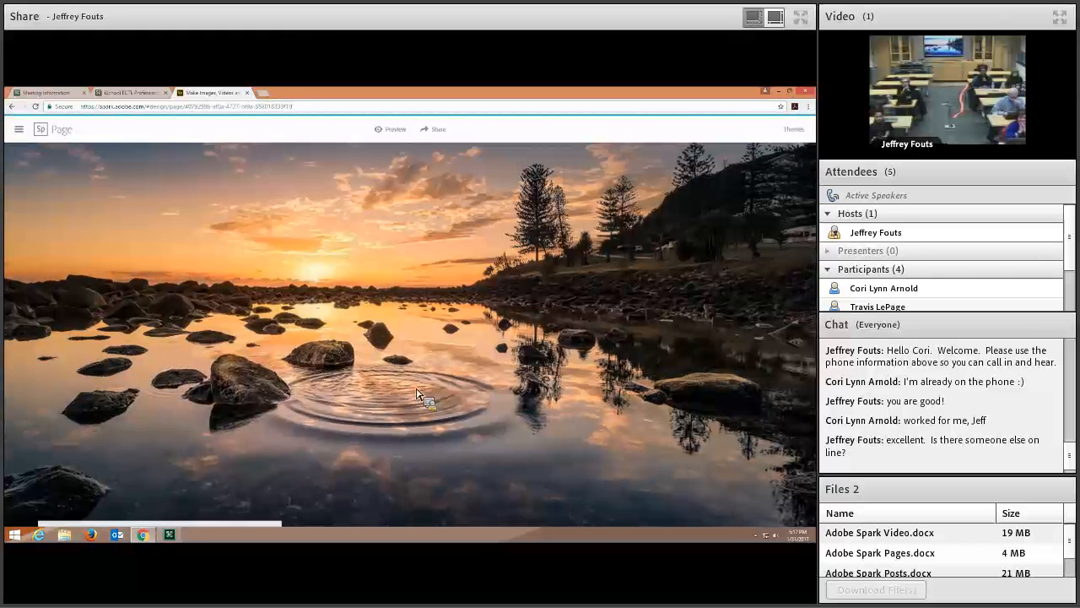
pyautogui.scroll(-2, 416, 392)
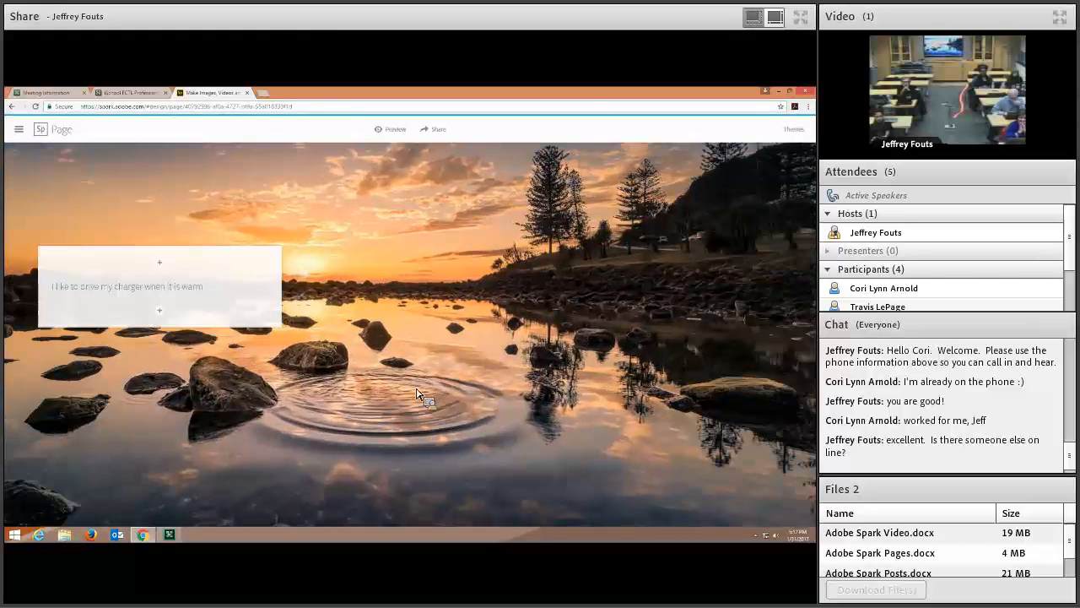
pyautogui.scroll(-2, 416, 393)
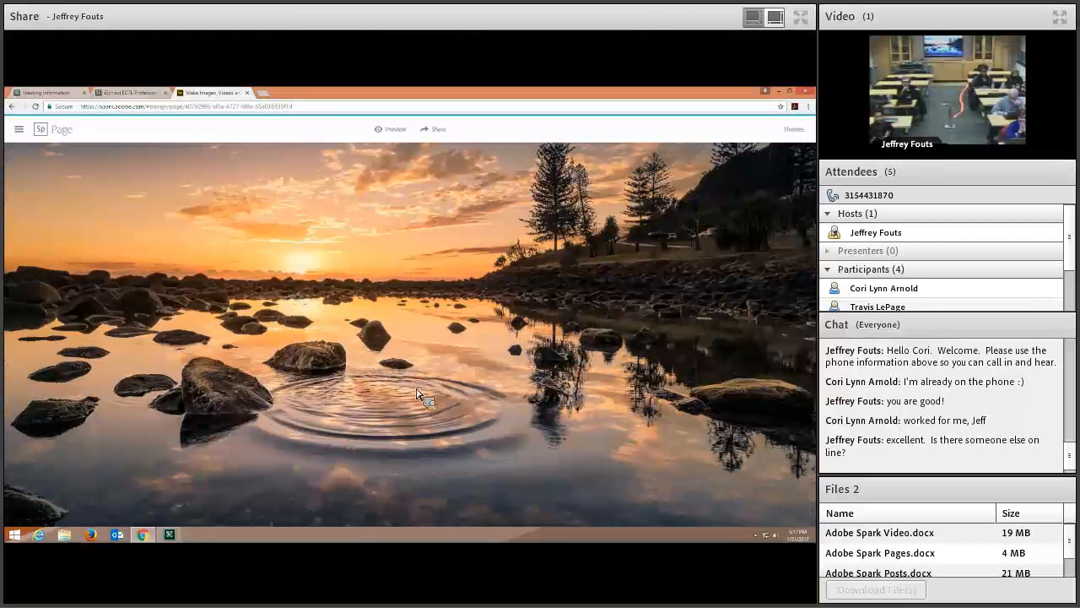
pyautogui.scroll(-5, 416, 395)
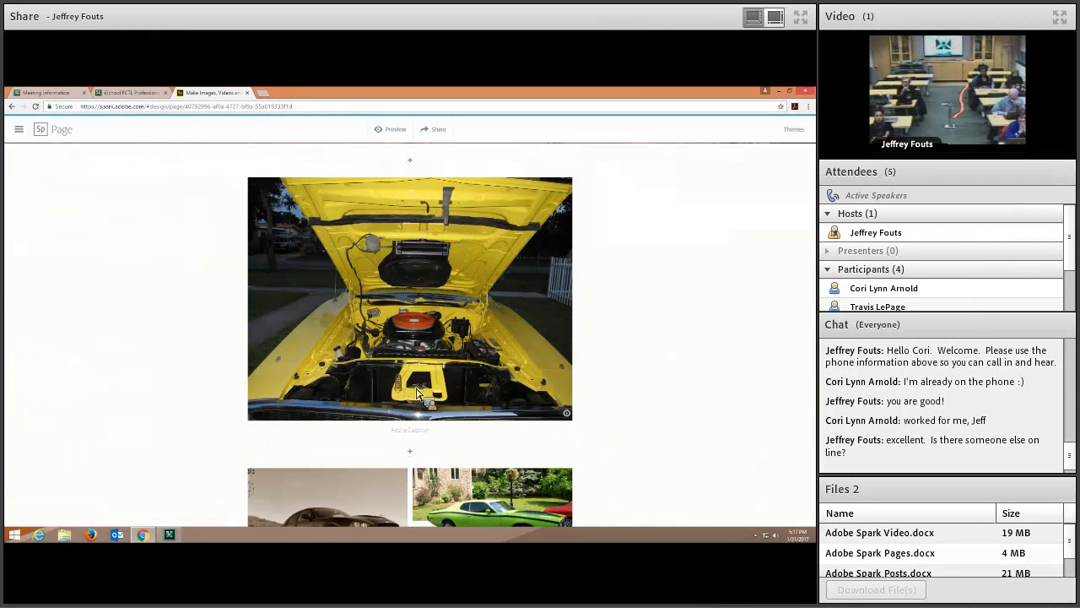
pyautogui.scroll(-1, 416, 392)
pyautogui.scroll(-1, 416, 395)
pyautogui.scroll(1, 416, 394)
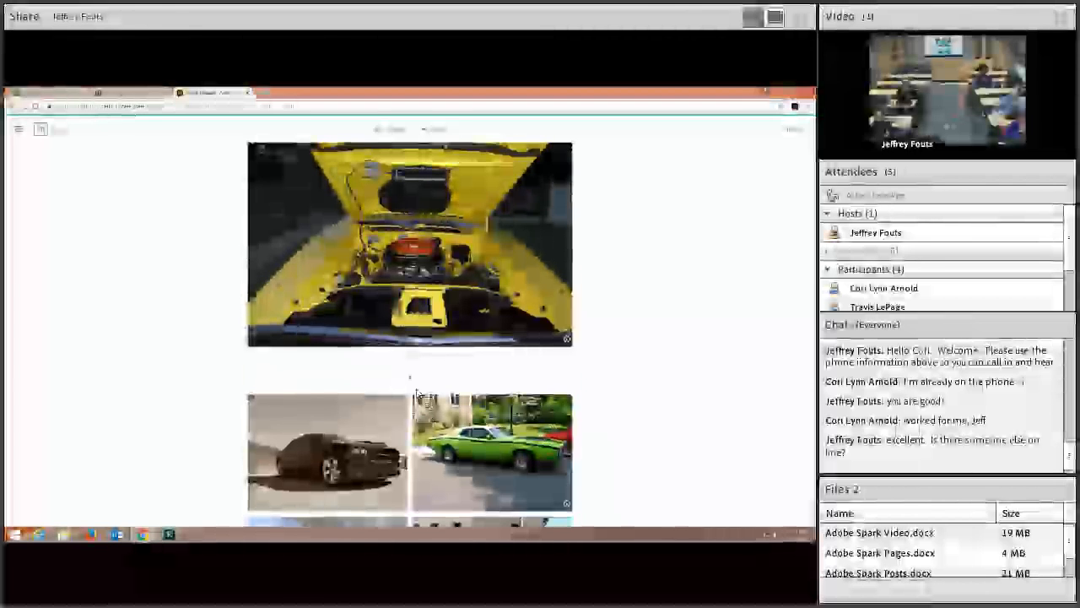
pyautogui.scroll(1, 417, 394)
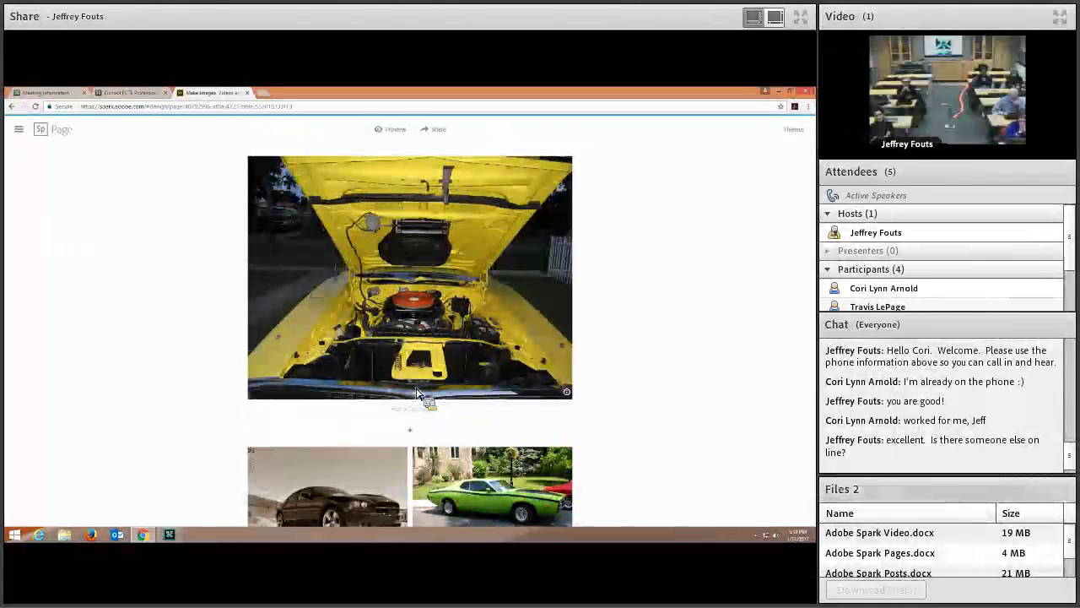
pyautogui.scroll(-1, 417, 393)
pyautogui.scroll(-3, 416, 394)
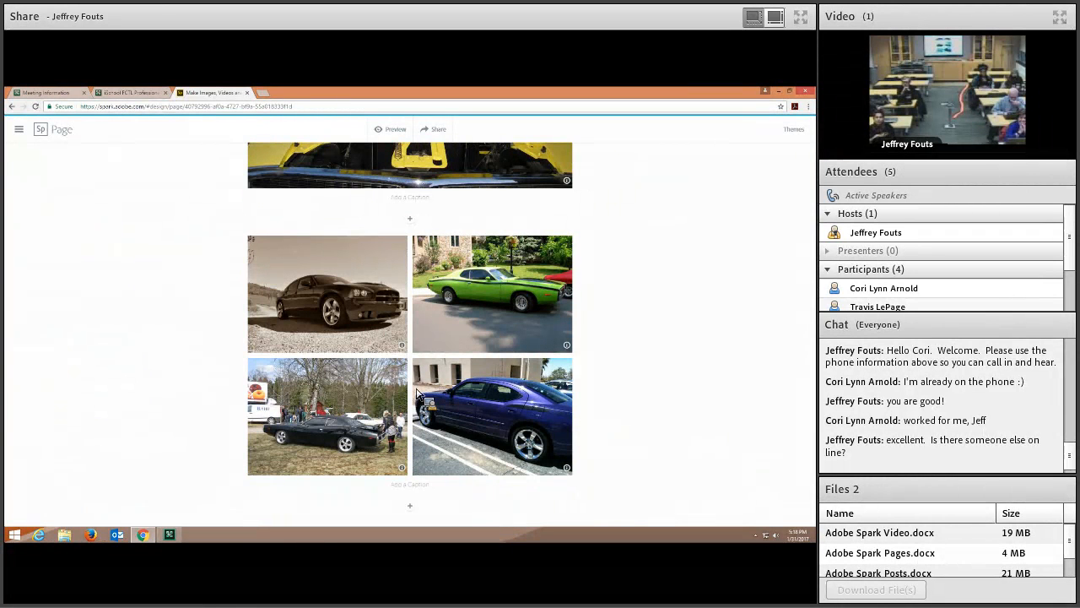
pyautogui.scroll(-4, 417, 393)
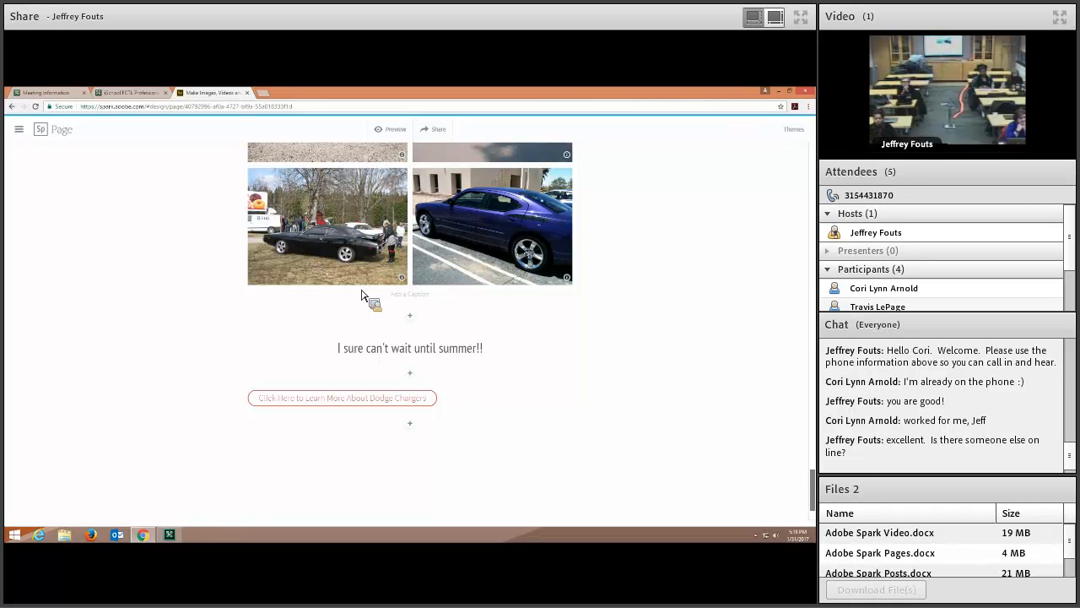
pyautogui.scroll(3, 360, 295)
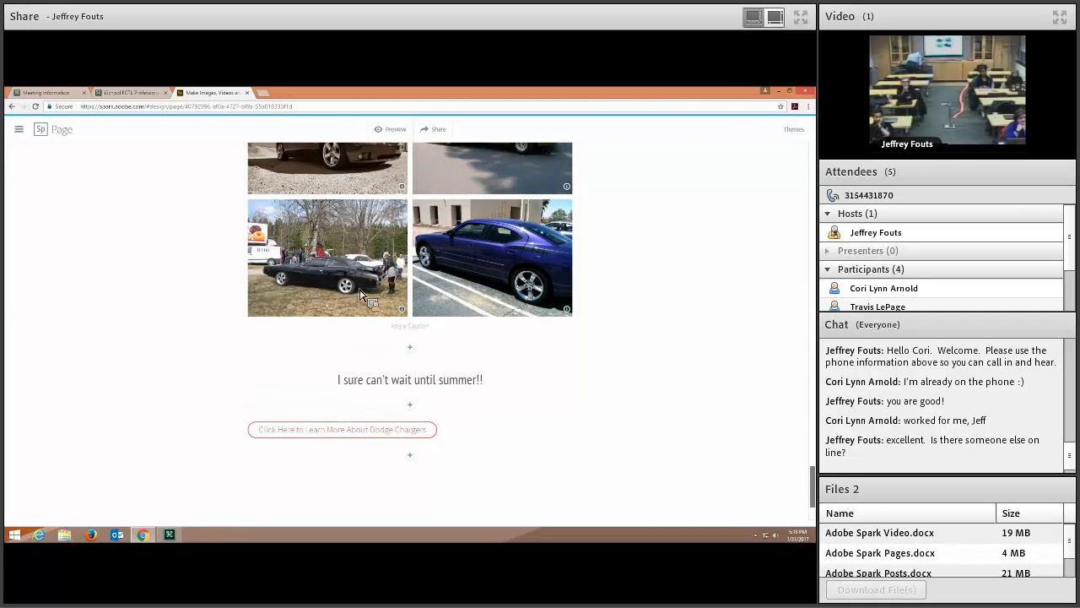
pyautogui.scroll(2, 359, 294)
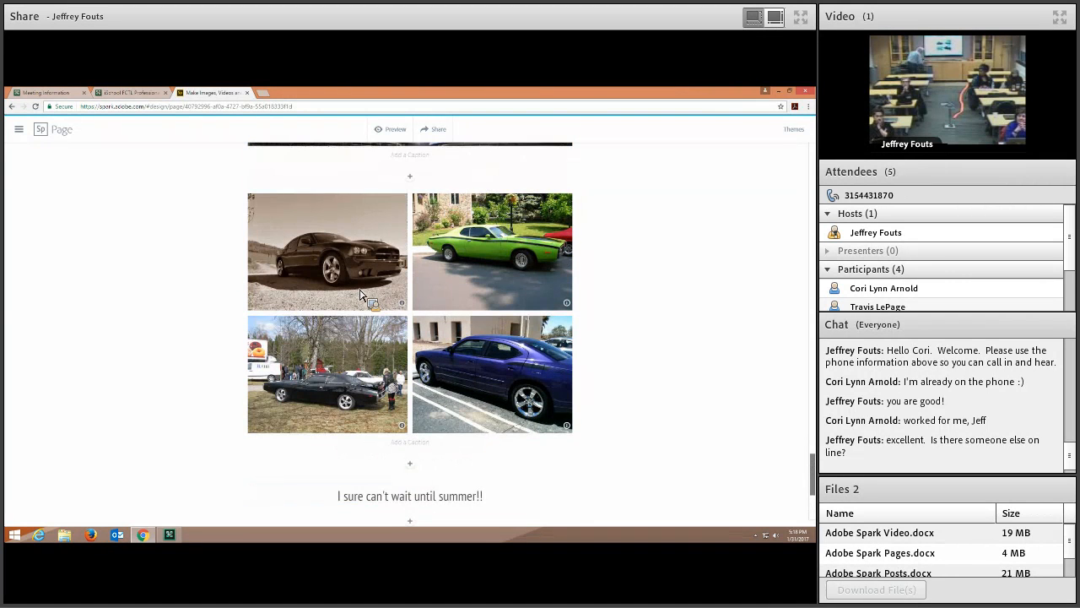
pyautogui.scroll(3, 359, 295)
pyautogui.scroll(-8, 359, 295)
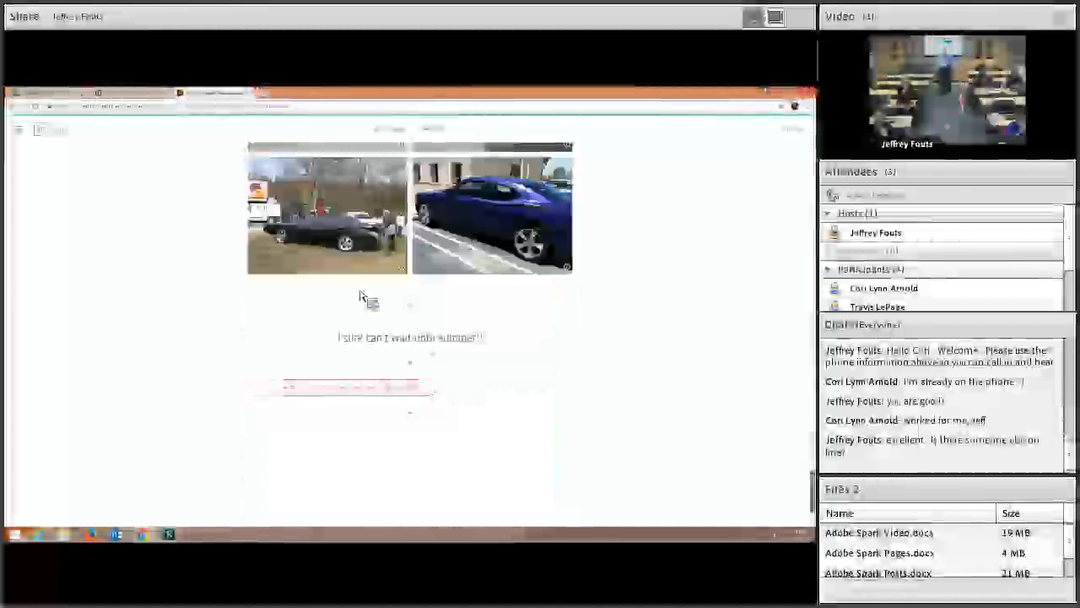
pyautogui.scroll(-2, 359, 295)
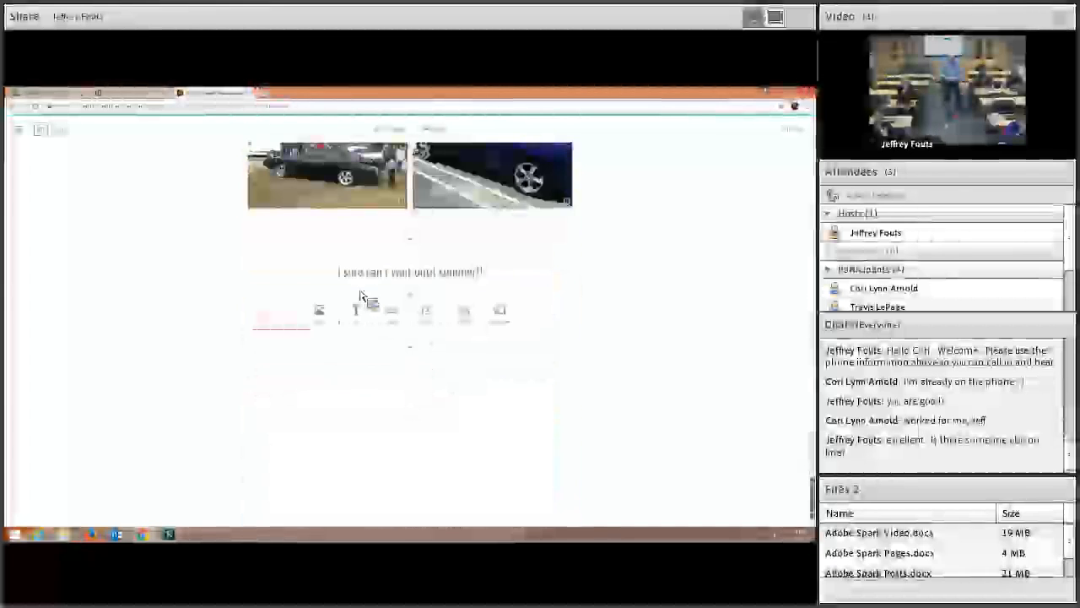
pyautogui.scroll(12, 360, 295)
pyautogui.scroll(10, 360, 295)
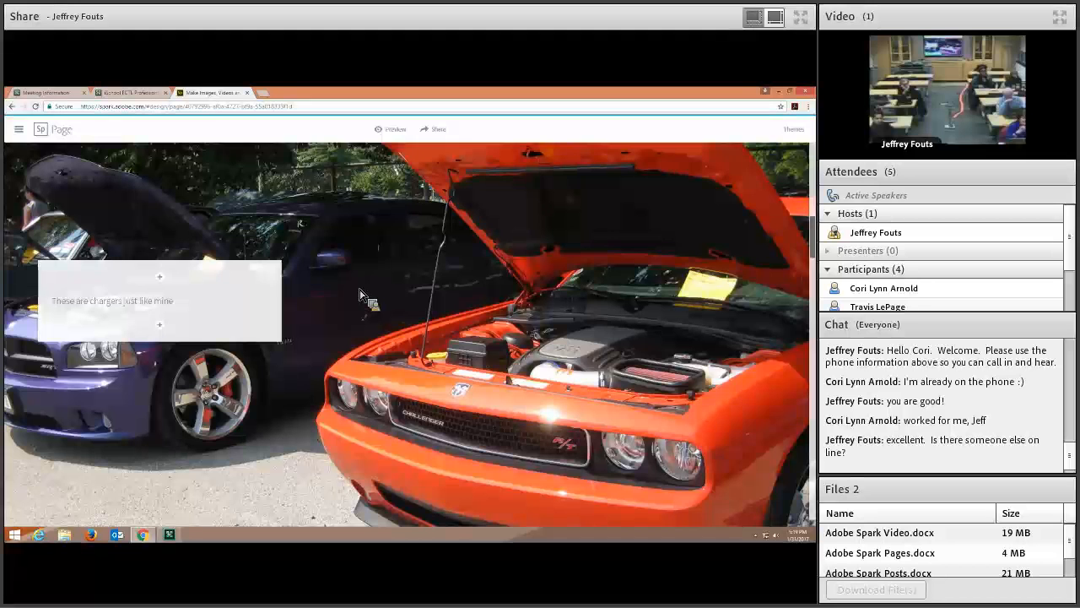
pyautogui.scroll(-3, 359, 295)
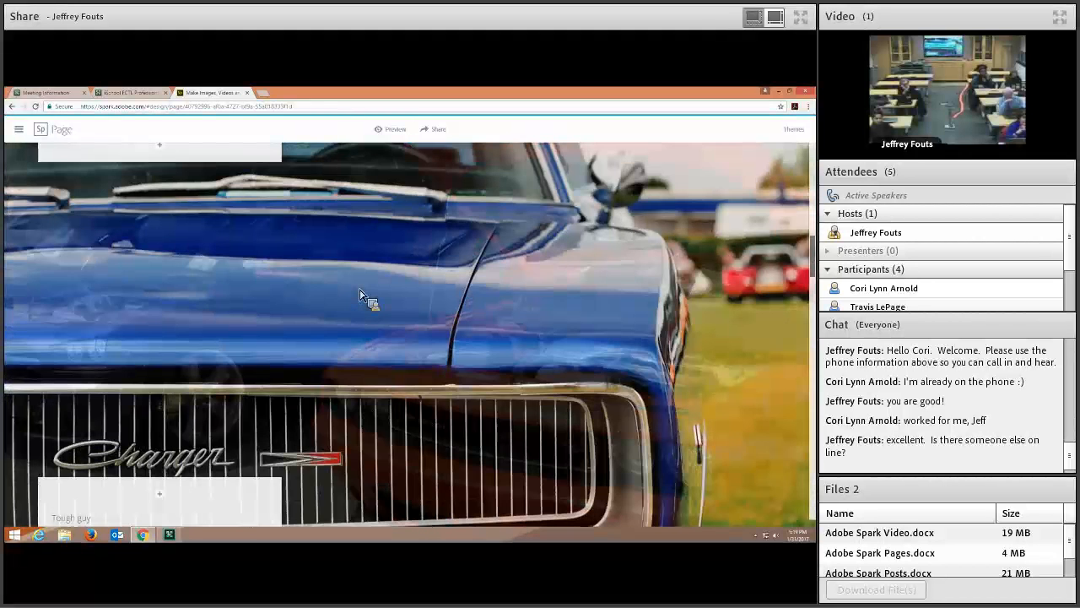
pyautogui.scroll(-2, 359, 295)
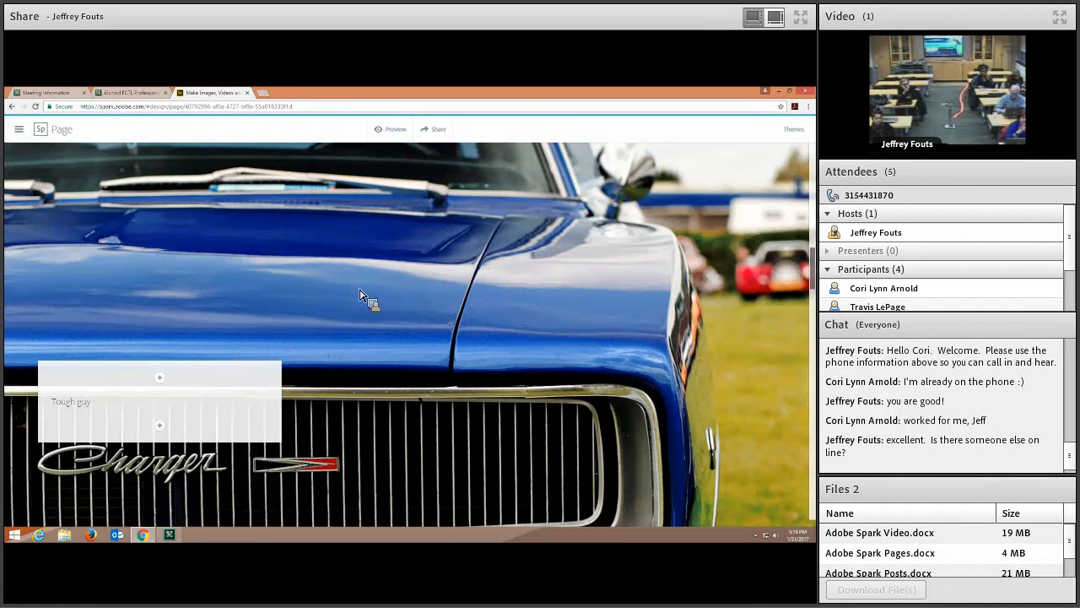
pyautogui.scroll(-2, 359, 296)
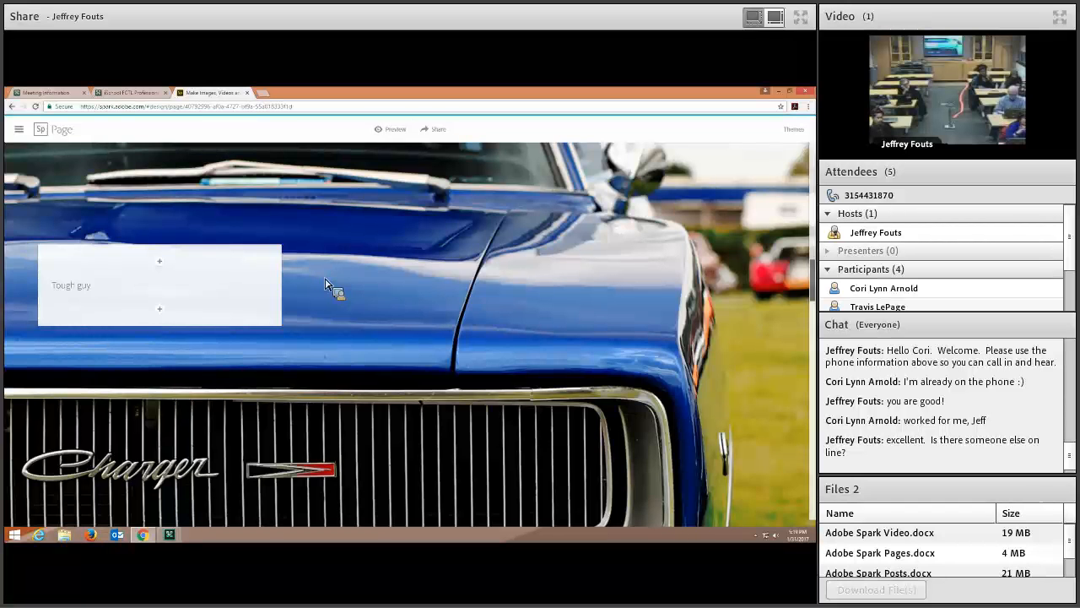
pyautogui.scroll(-2, 325, 283)
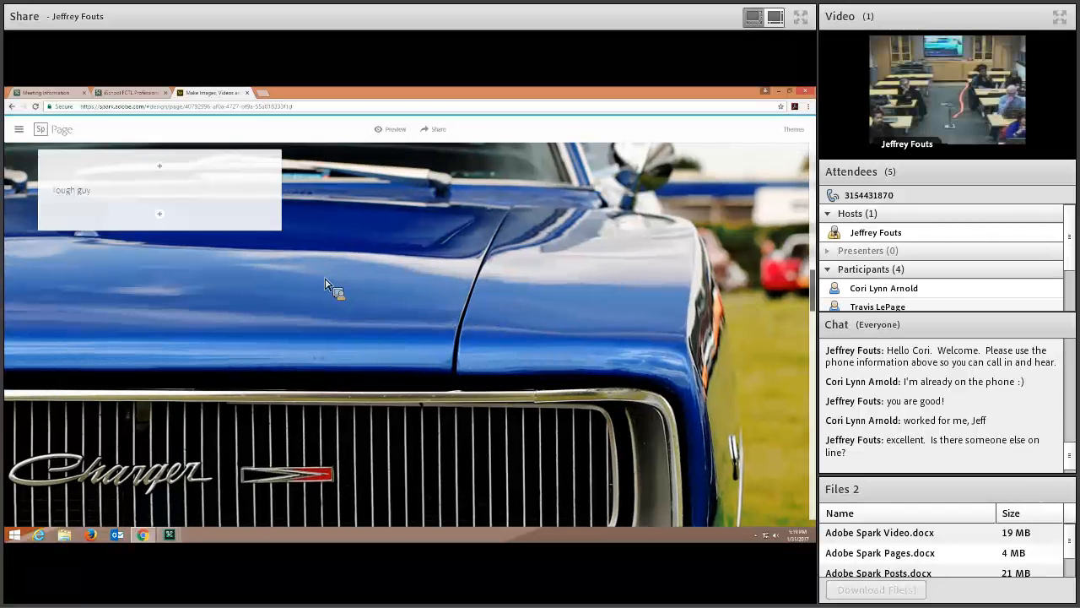
pyautogui.scroll(-4, 324, 283)
pyautogui.scroll(-2, 325, 283)
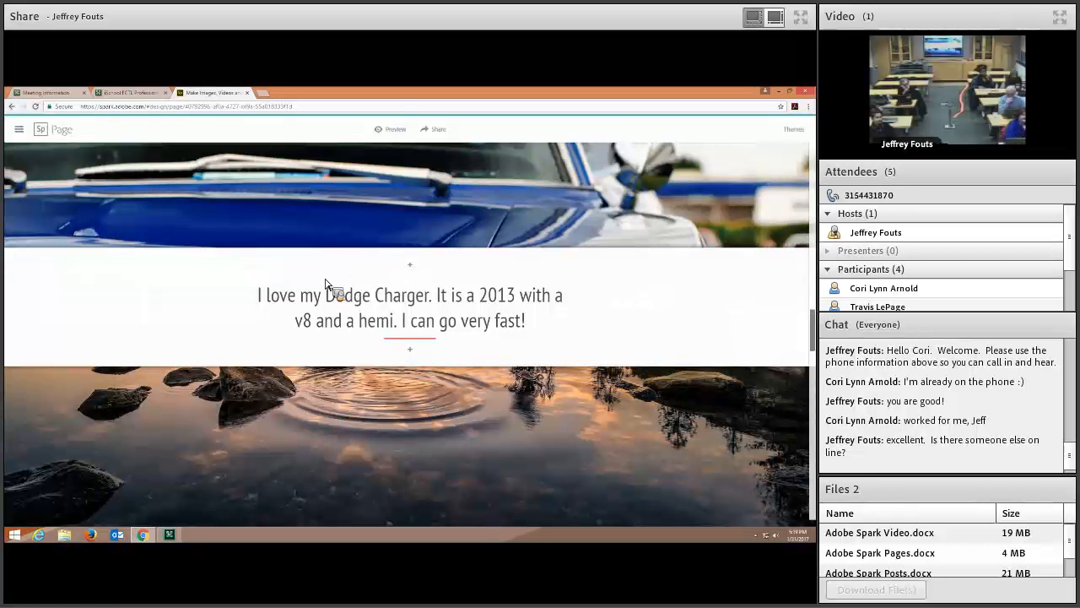
pyautogui.scroll(-6, 325, 283)
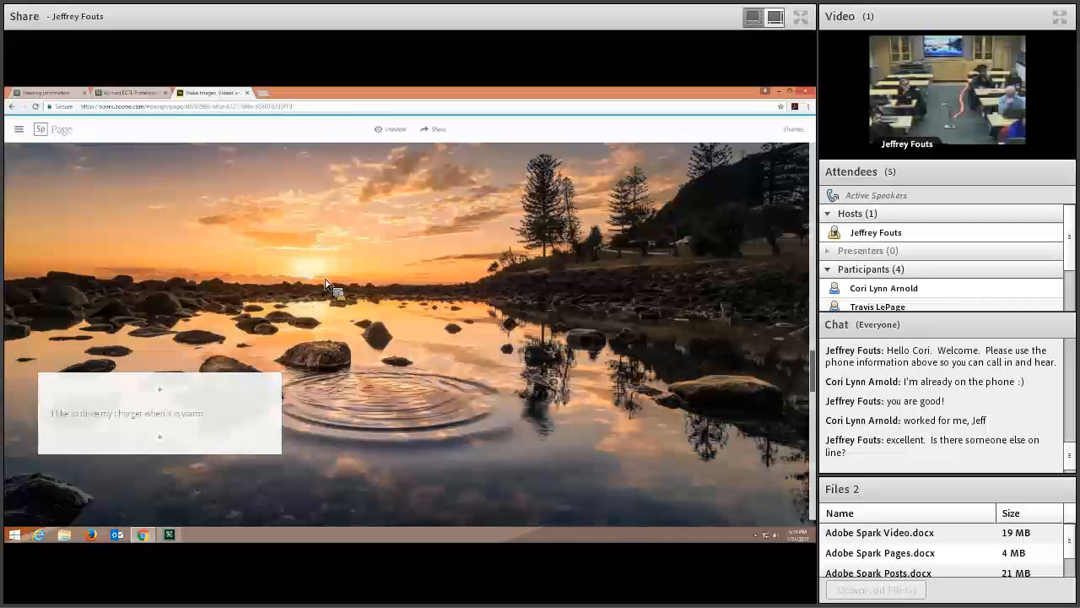
pyautogui.scroll(-5, 325, 283)
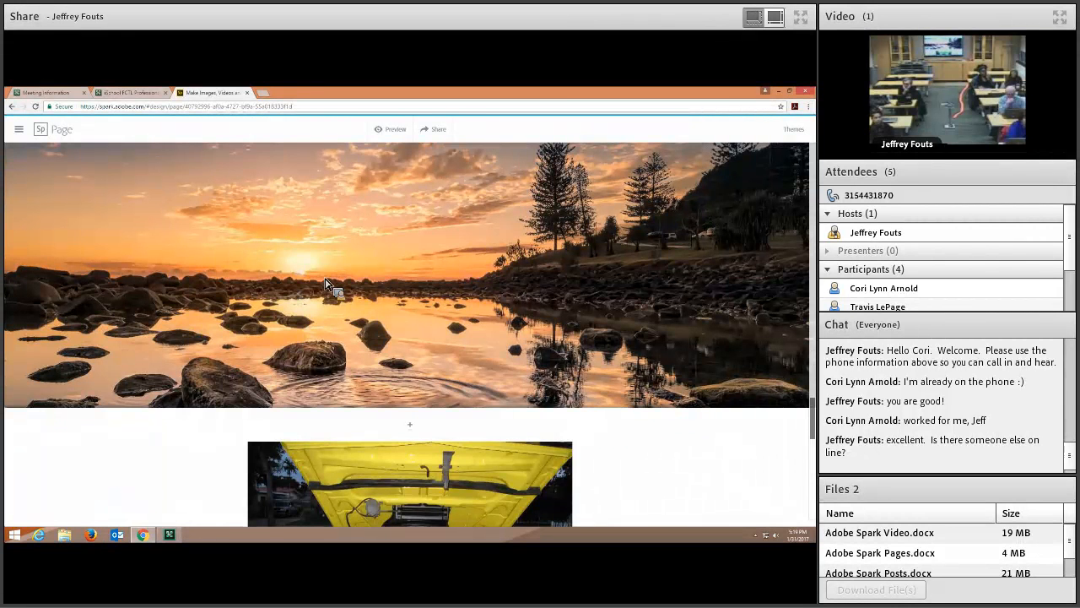
pyautogui.scroll(-1, 325, 283)
pyautogui.scroll(-3, 325, 283)
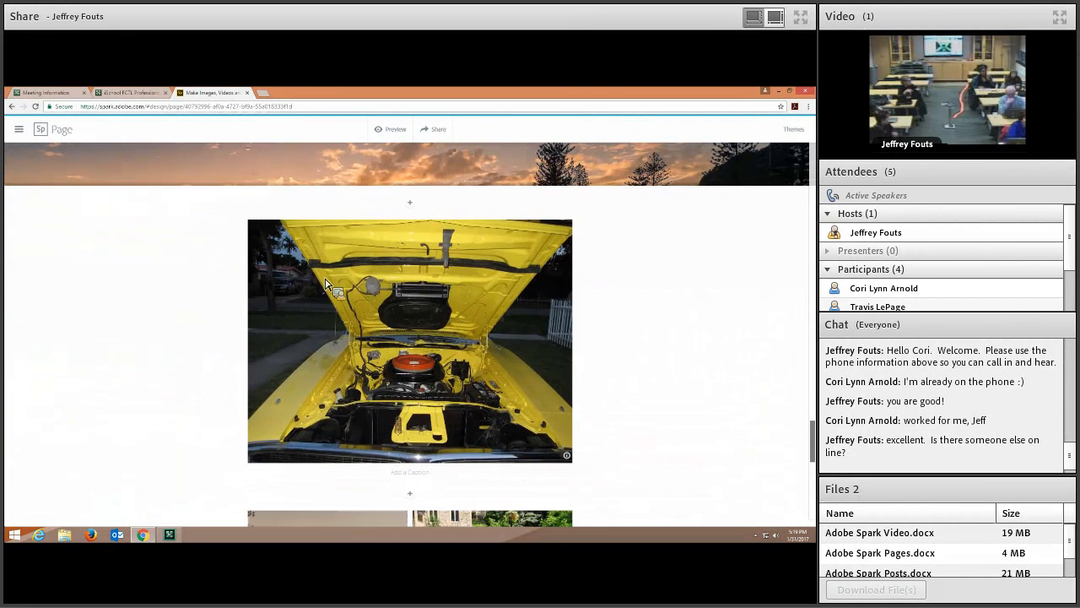
pyautogui.scroll(-3, 325, 283)
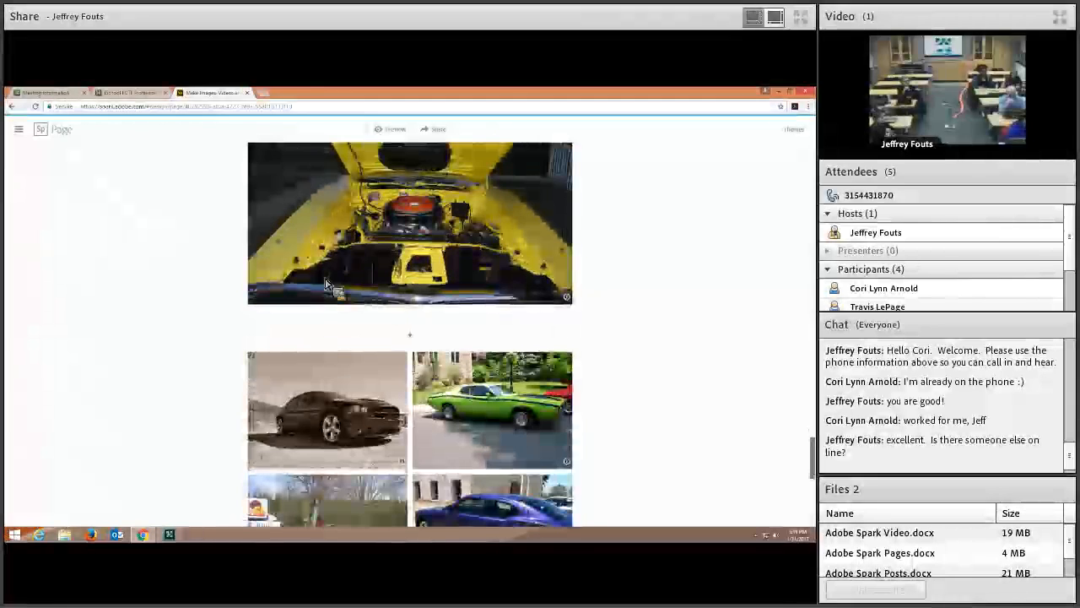
pyautogui.scroll(-1, 325, 283)
pyautogui.scroll(-1, 325, 283)
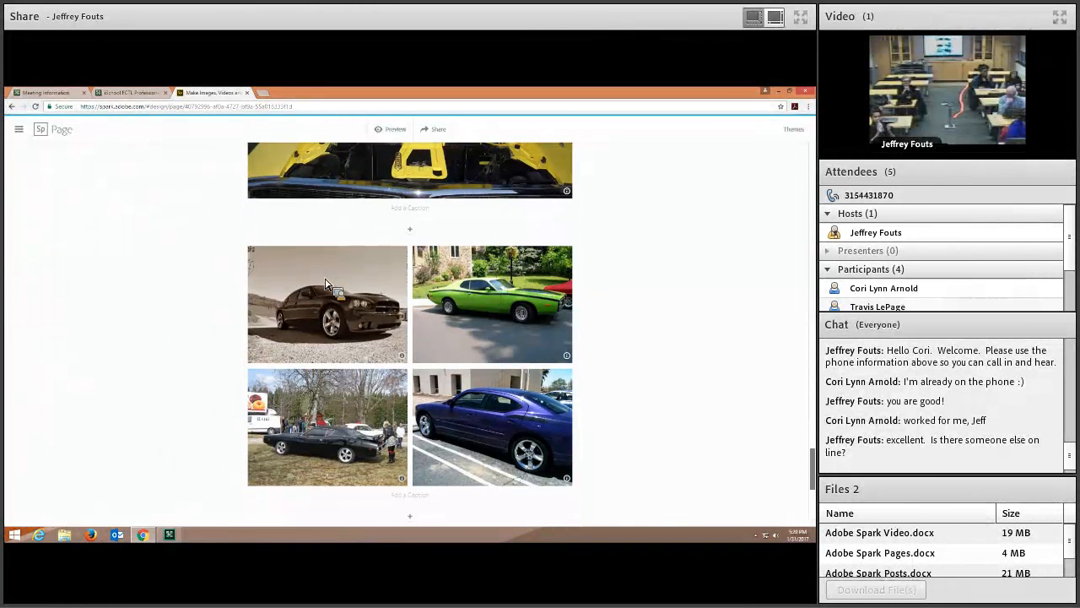
pyautogui.scroll(-1, 325, 283)
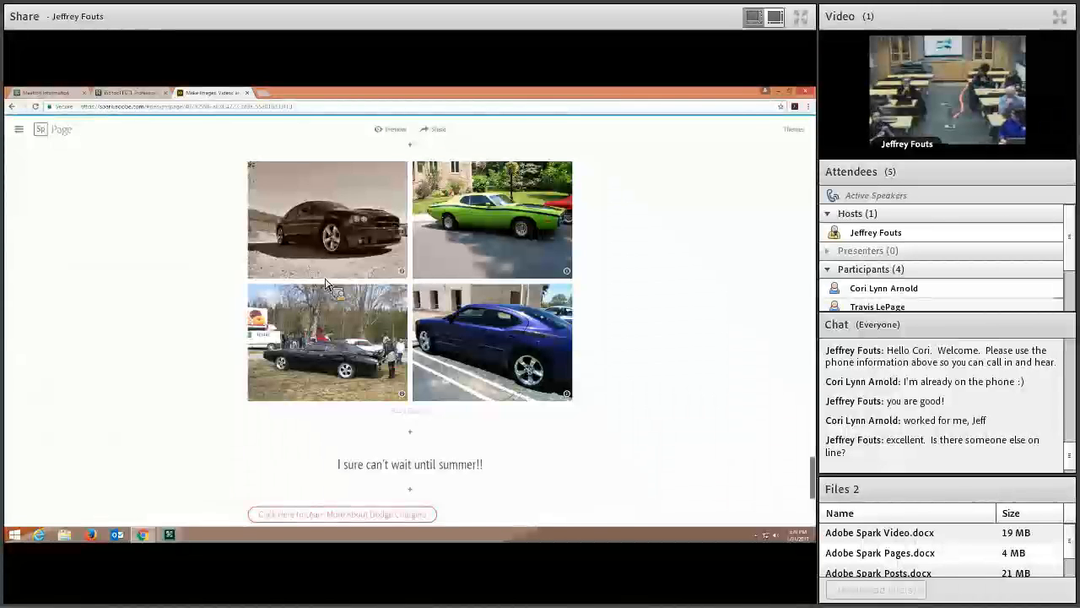
pyautogui.scroll(-1, 325, 282)
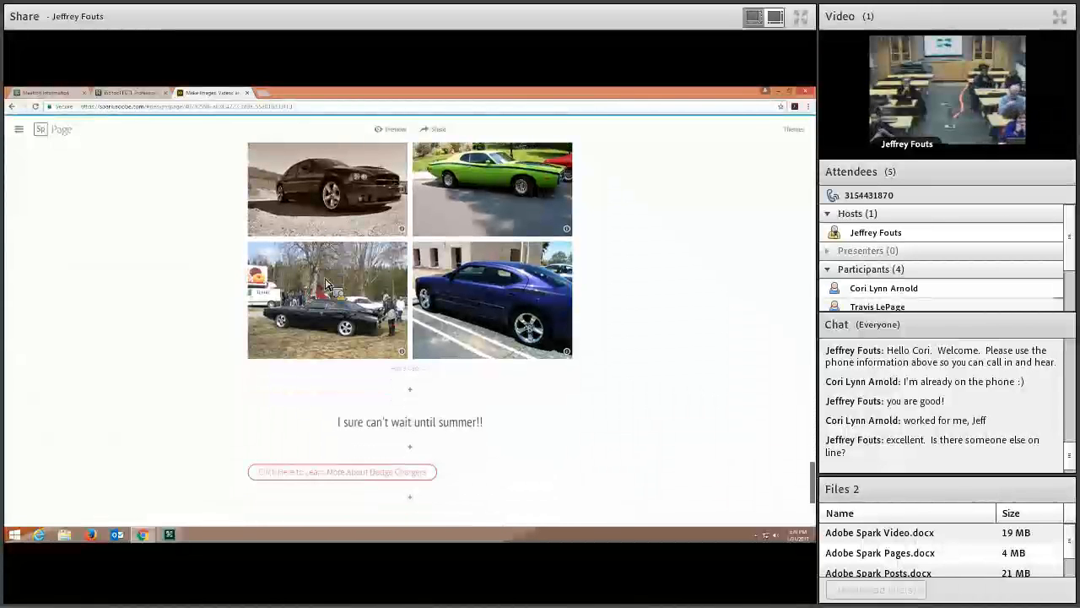
pyautogui.scroll(1, 325, 283)
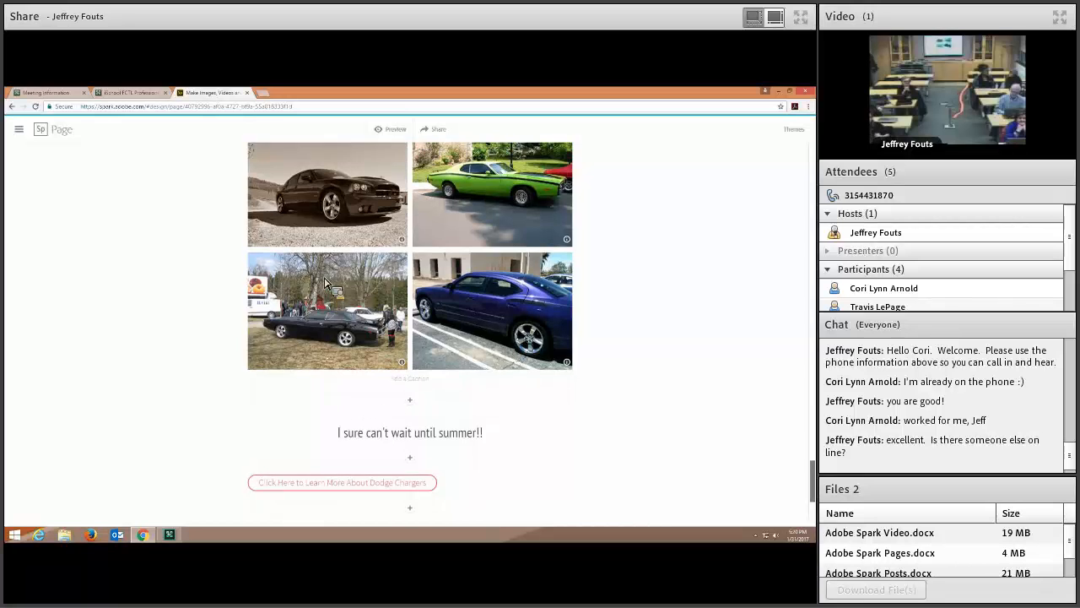
# Leave the Charger page and return to the My Projects list through the side menu
pyautogui.click(18, 129)
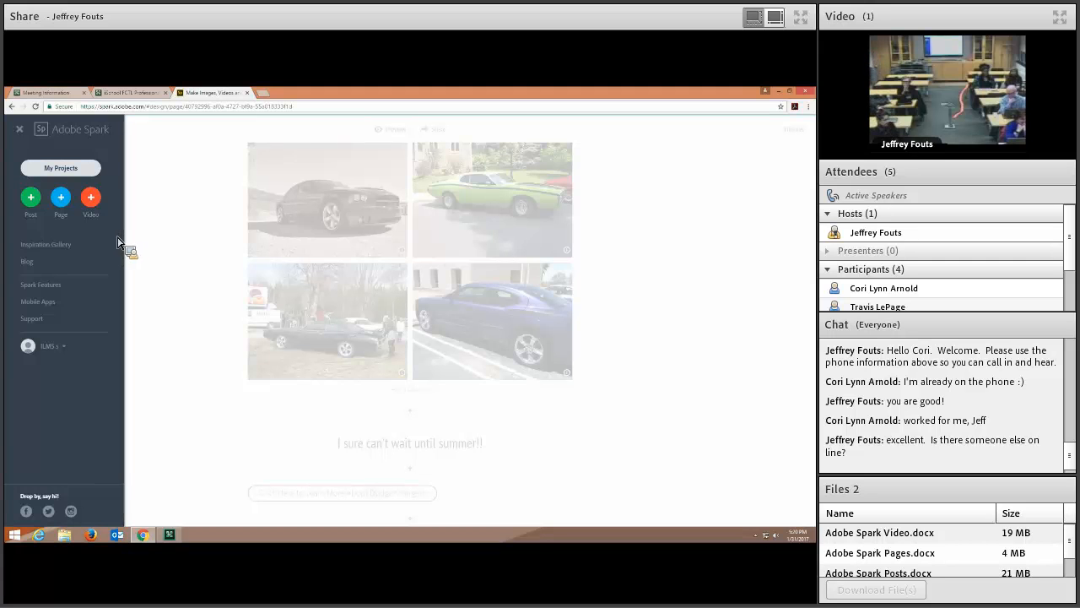
pyautogui.click(77, 174)
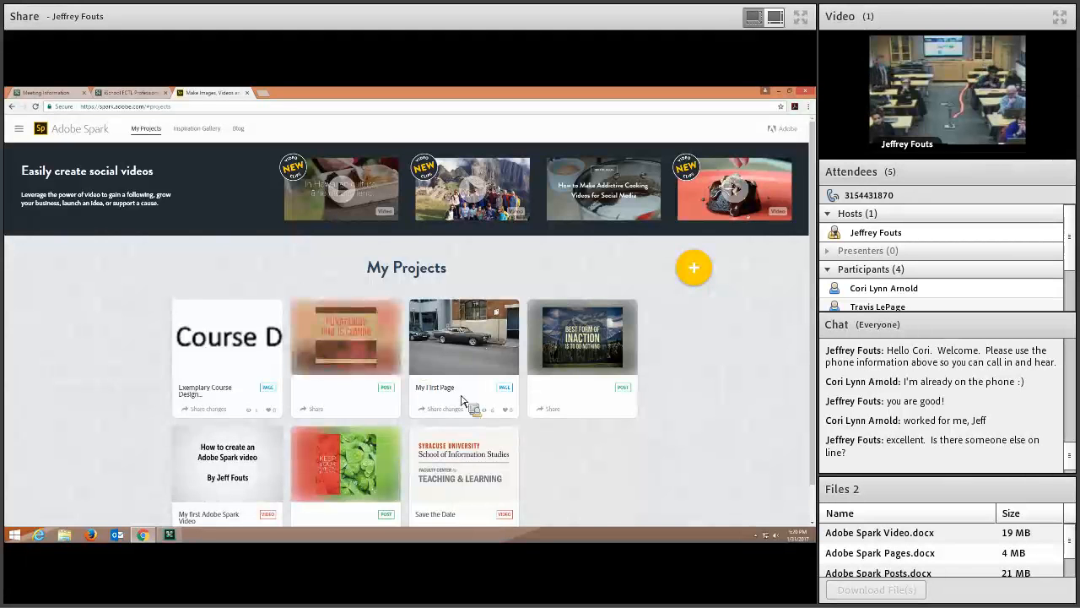
# Review My First Page's Share dialog with its public link, then close it
pyautogui.click(436, 415)
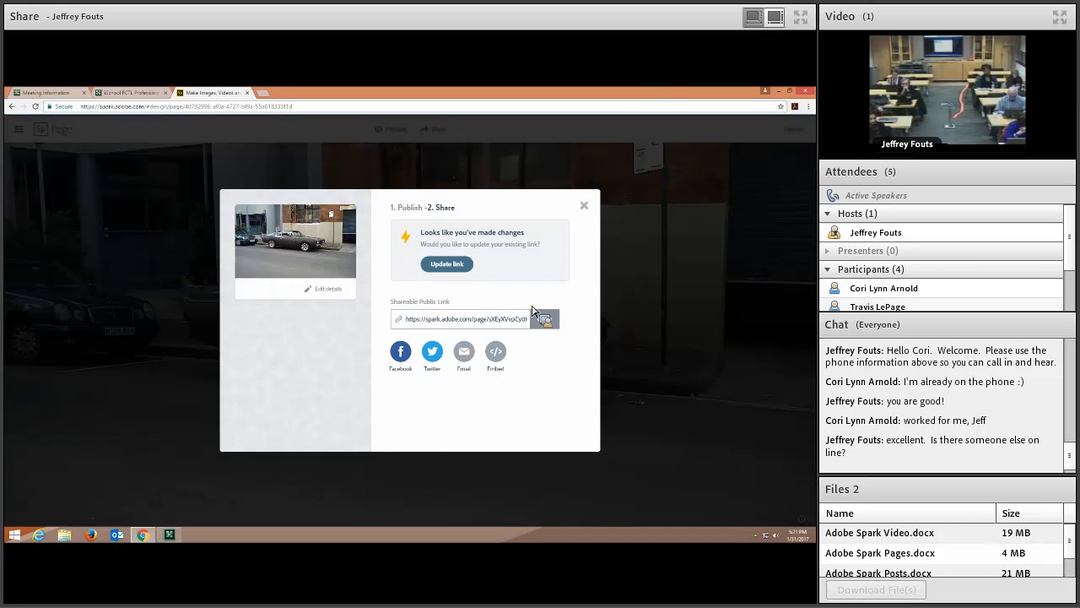
pyautogui.click(585, 206)
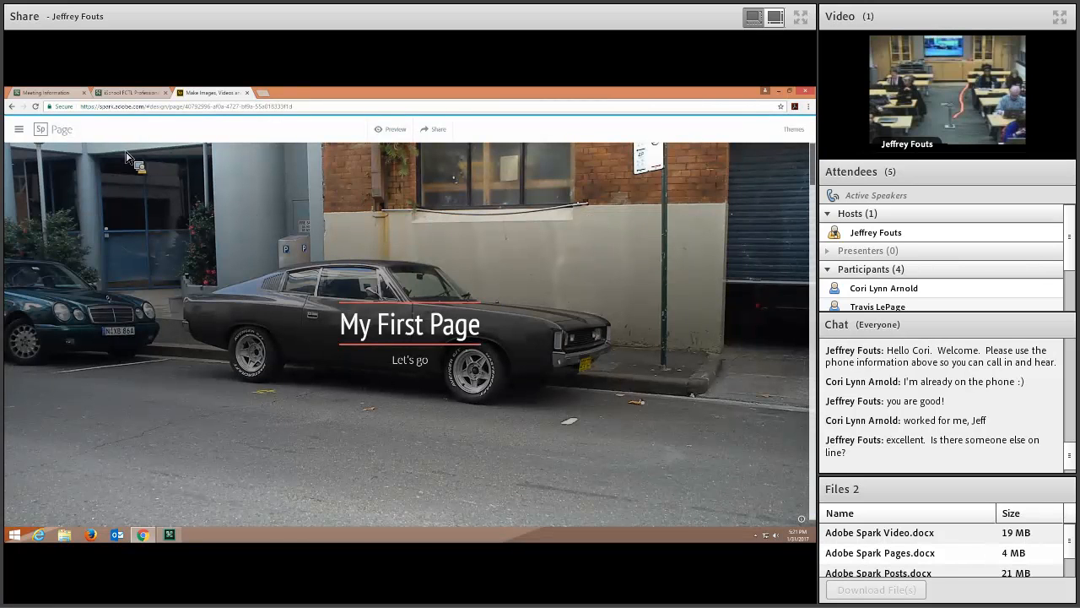
pyautogui.click(19, 131)
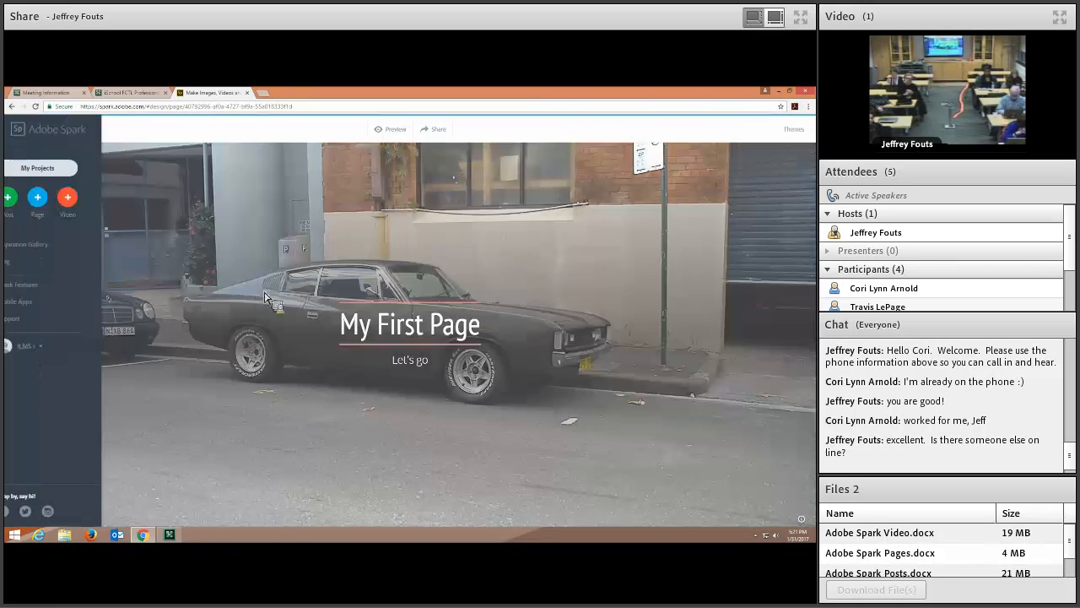
# Open the 'My first Adobe Spark Video' project from My Projects in the video editor
pyautogui.click(64, 169)
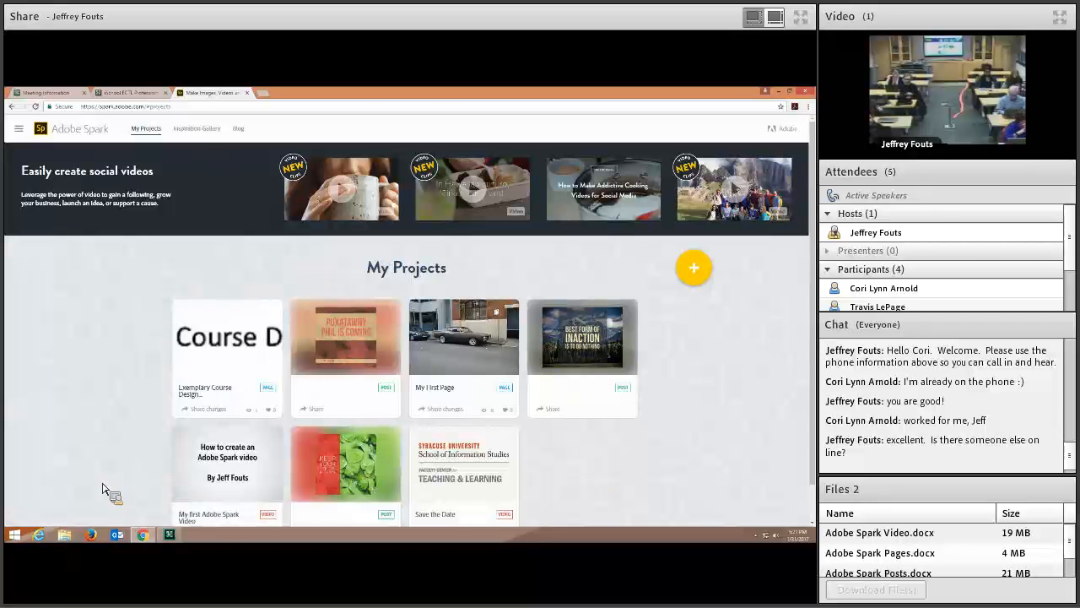
pyautogui.click(228, 464)
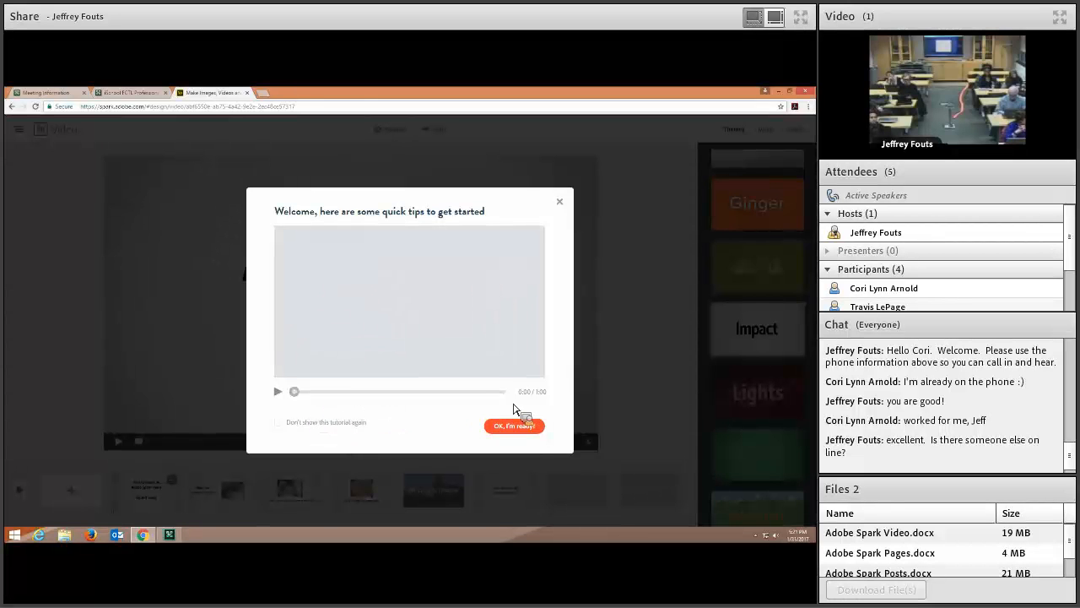
# Close the quick-tips dialog and play the 'How to create an Adobe Spark video' title slide
pyautogui.click(514, 426)
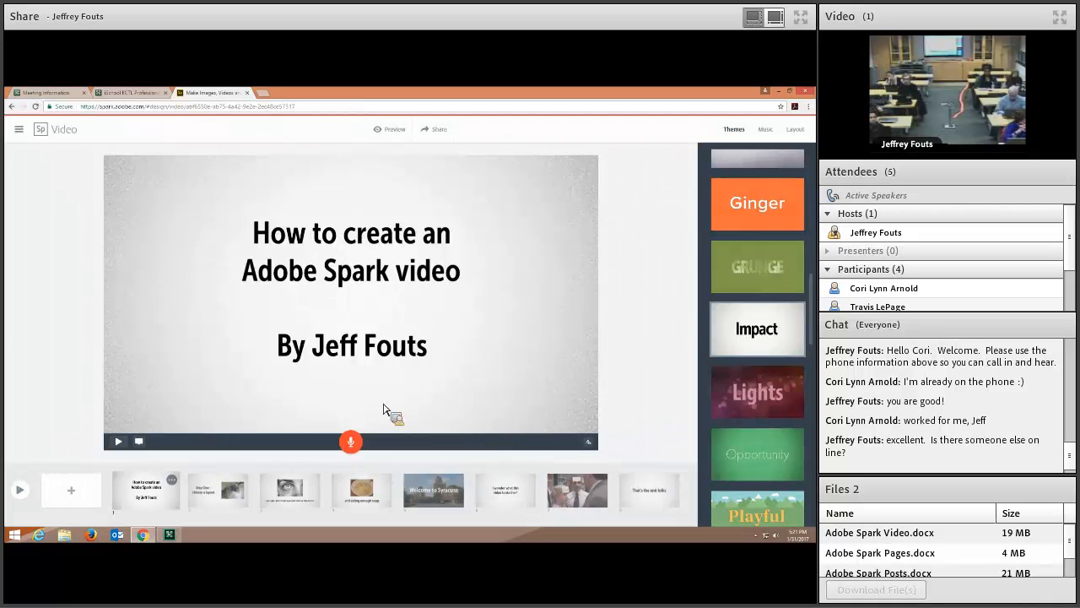
pyautogui.click(118, 440)
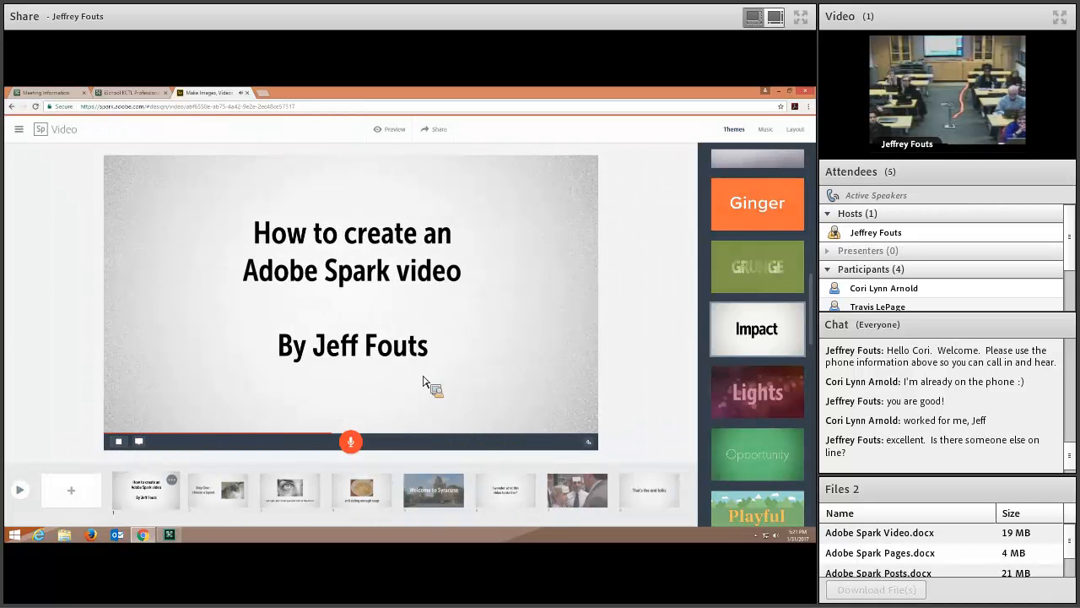
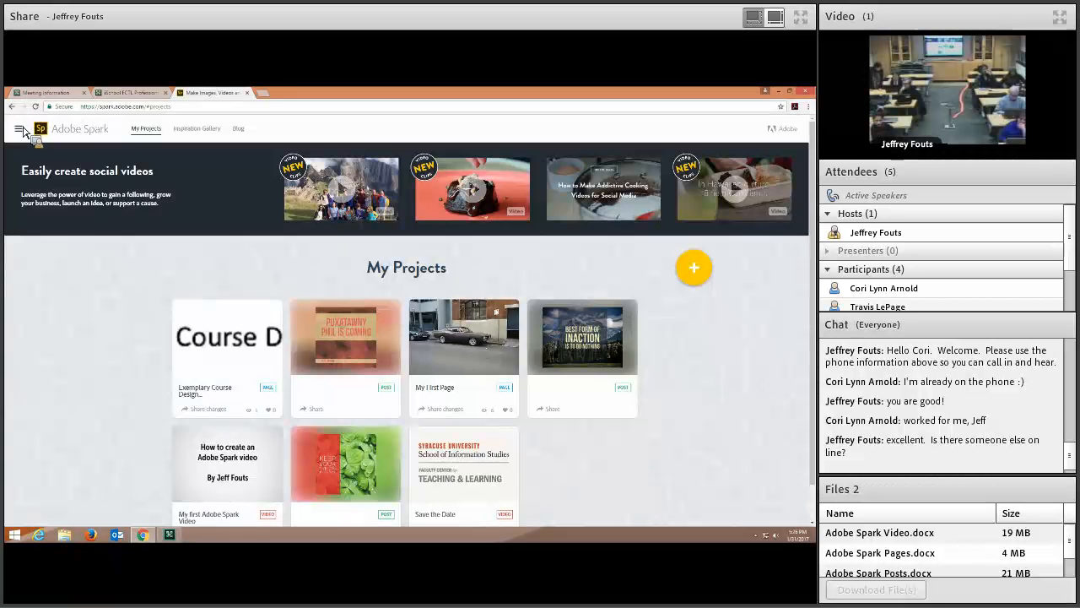
# Start a new Spark Post from the main navigation menu
pyautogui.click(20, 128)
pyautogui.click(31, 197)
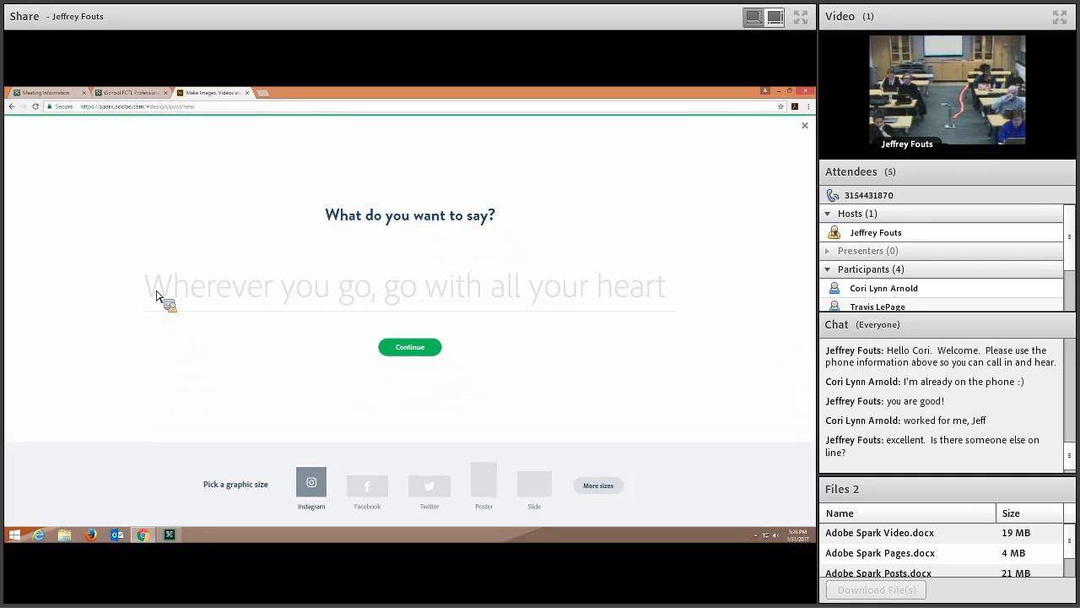
# Enter 'Hello darkness my old friend' as the post's text, removing the stray letters
pyautogui.write('Th')
pyautogui.press('BackSpace')
pyautogui.press('BackSpace')
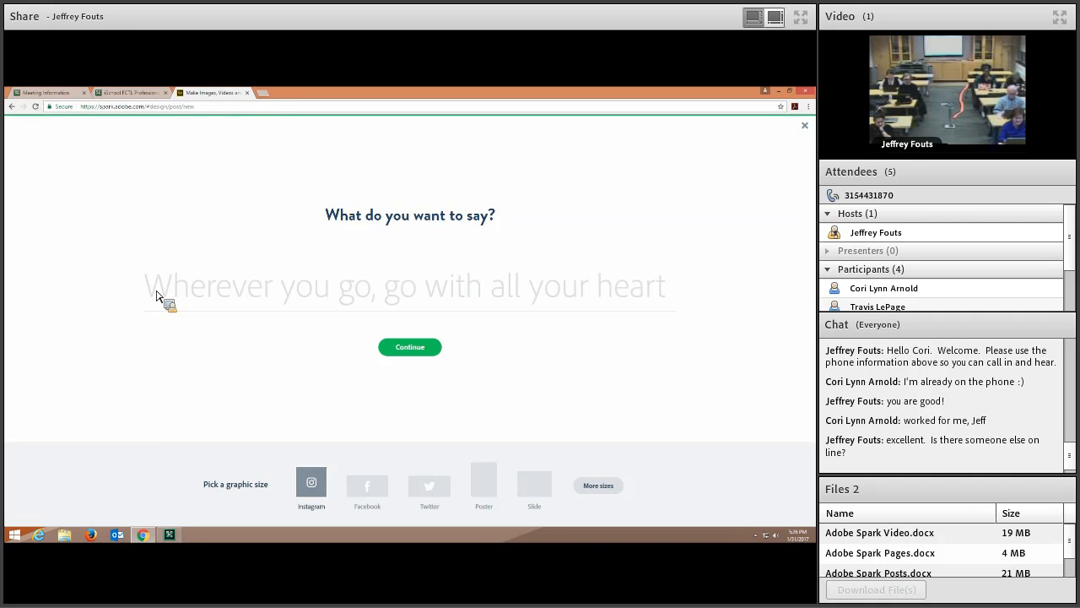
pyautogui.write('Hello darkne')
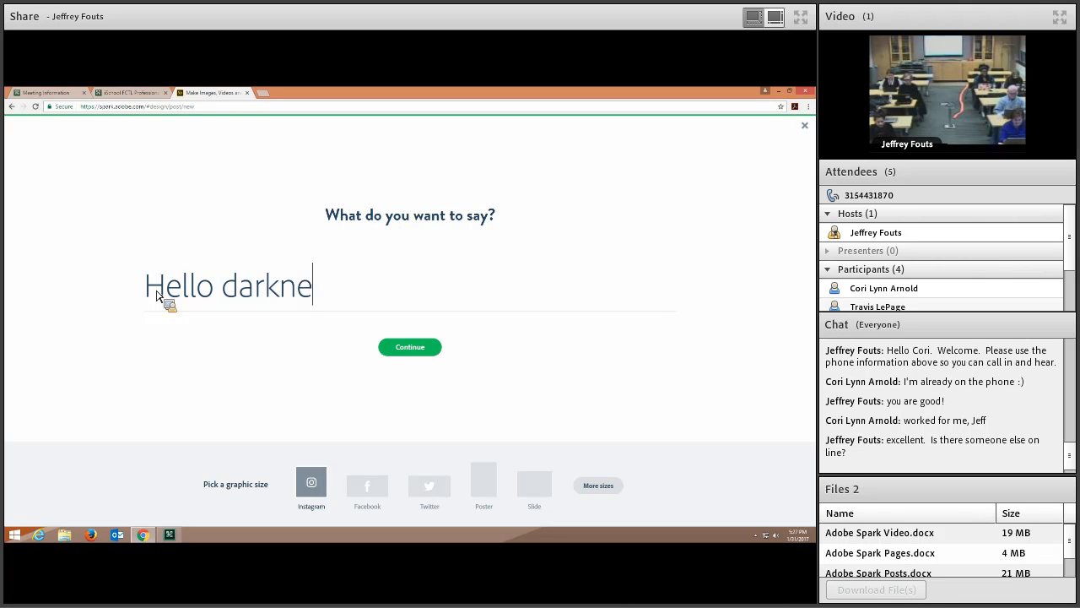
pyautogui.write('ss my old friend')
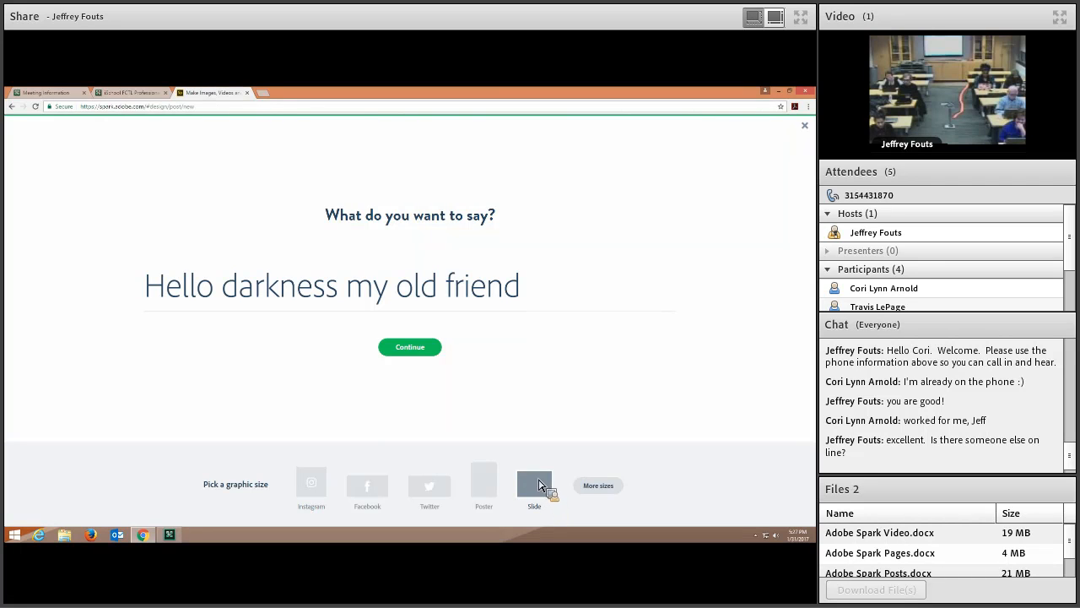
# Pick the Slide size from the expanded size list and create the post
pyautogui.click(601, 489)
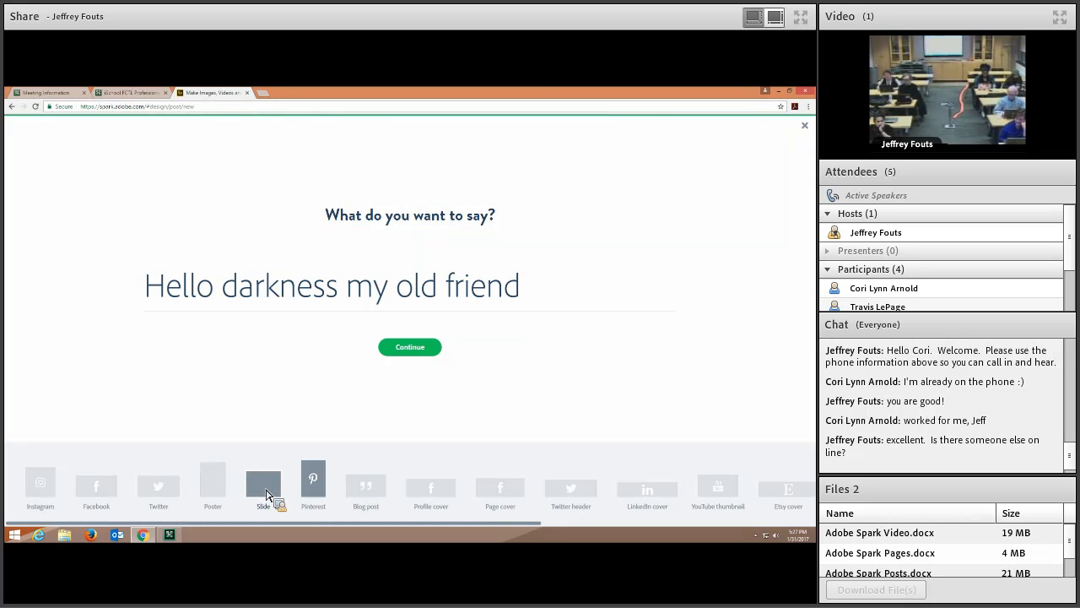
pyautogui.moveTo(385, 529); pyautogui.dragTo(659, 518)
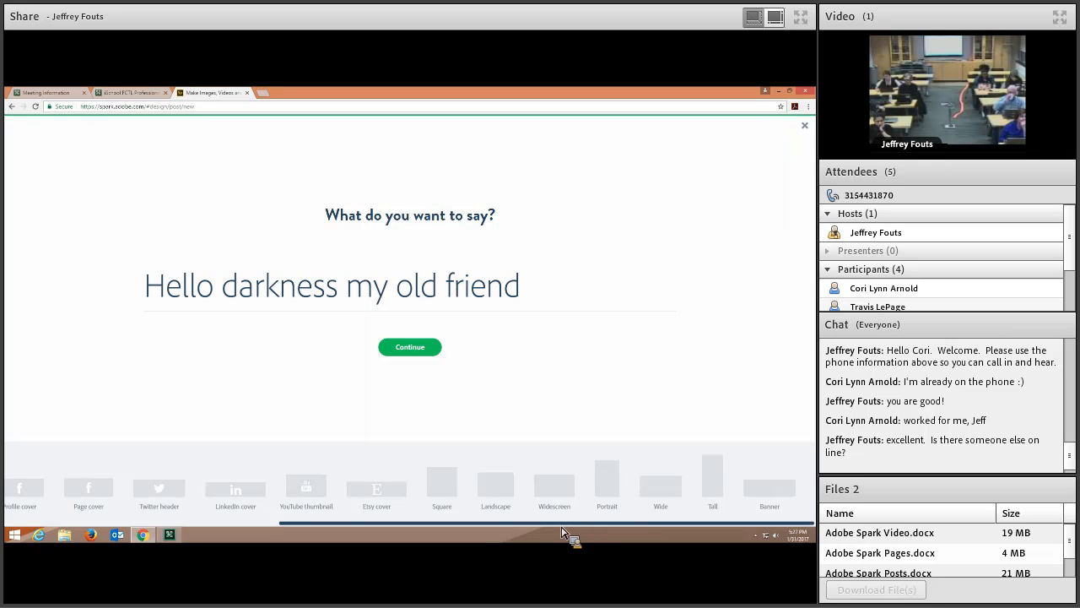
pyautogui.moveTo(564, 531); pyautogui.dragTo(333, 552)
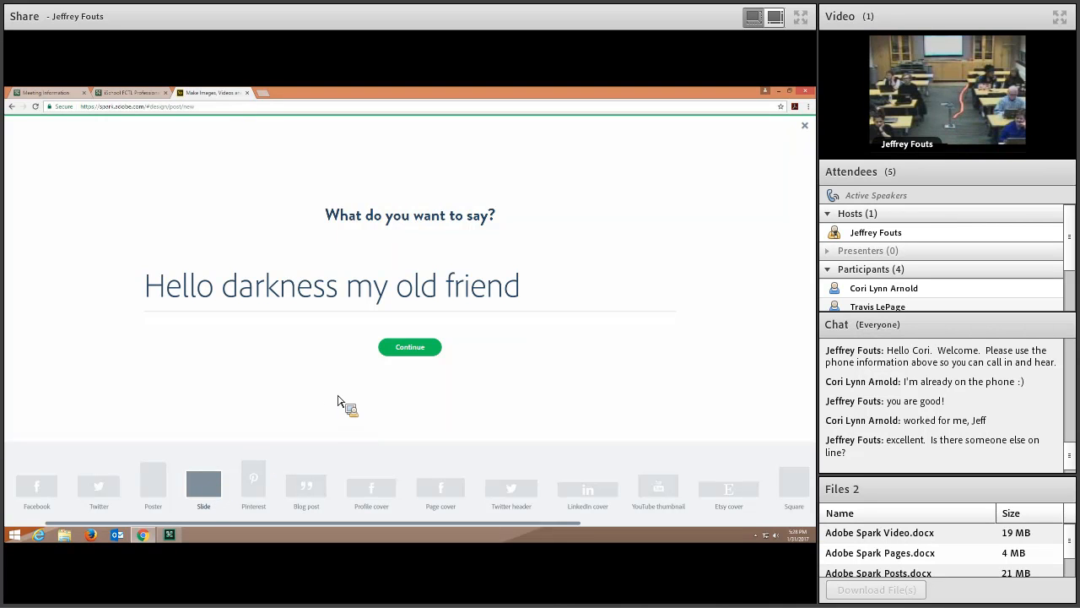
pyautogui.click(422, 349)
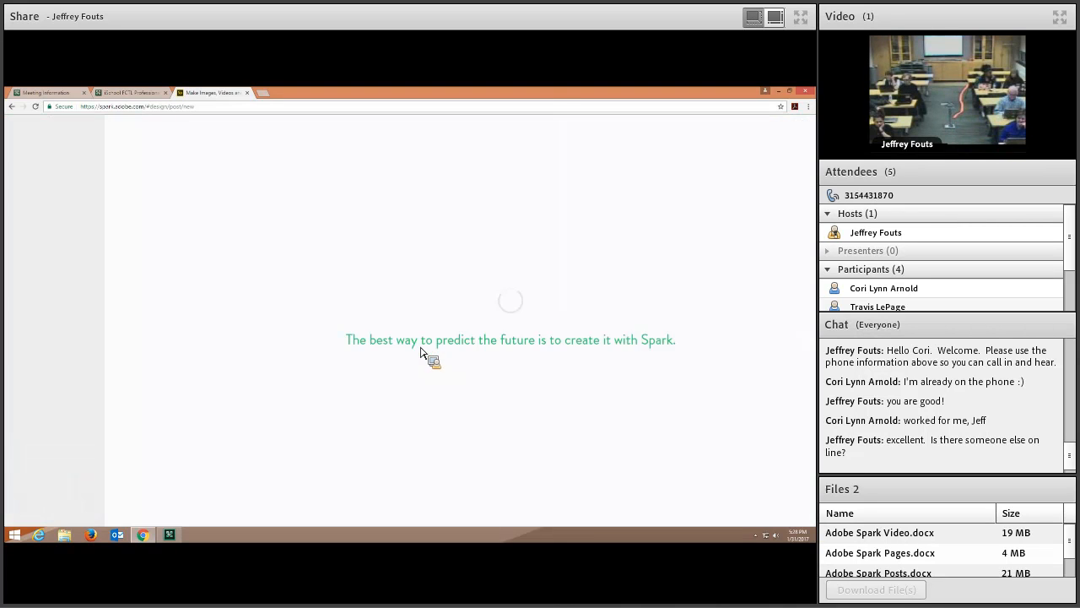
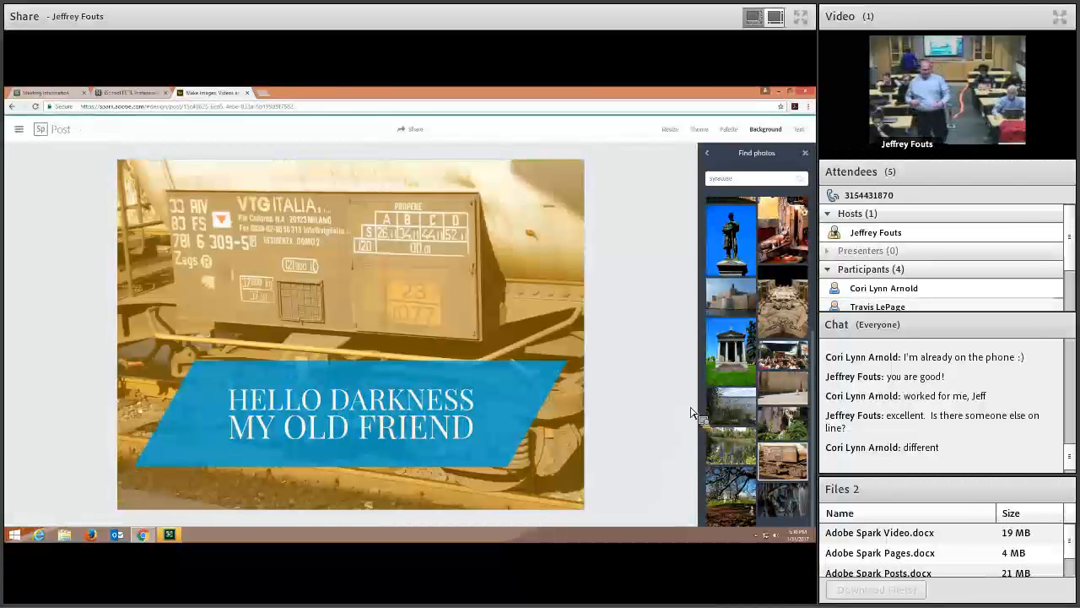
# Try the temple photo, then set the pond and reeds photo as the post background
pyautogui.scroll(2, 726, 397)
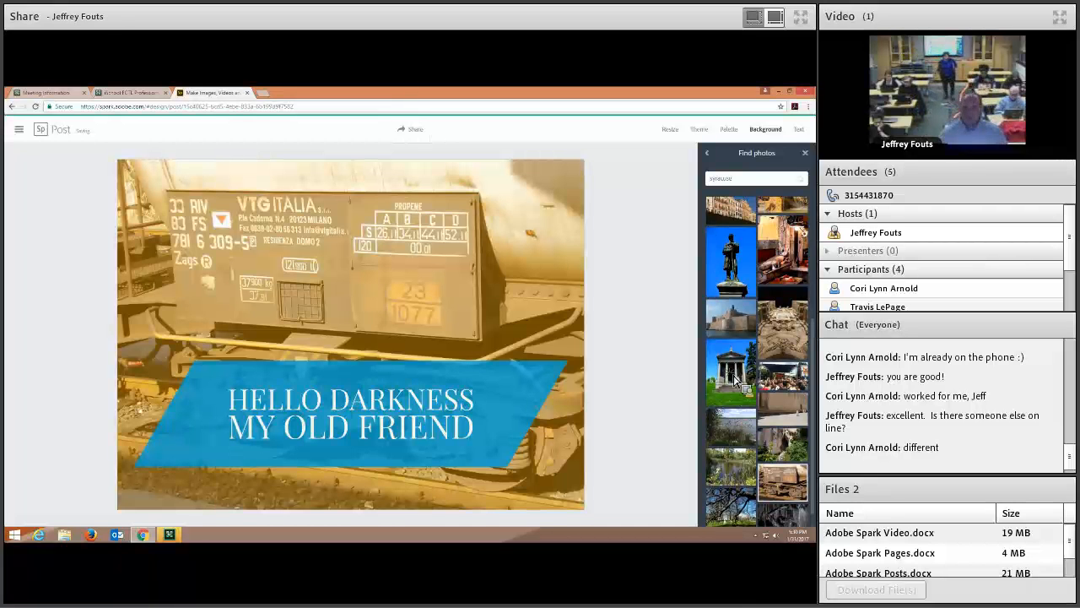
pyautogui.click(734, 380)
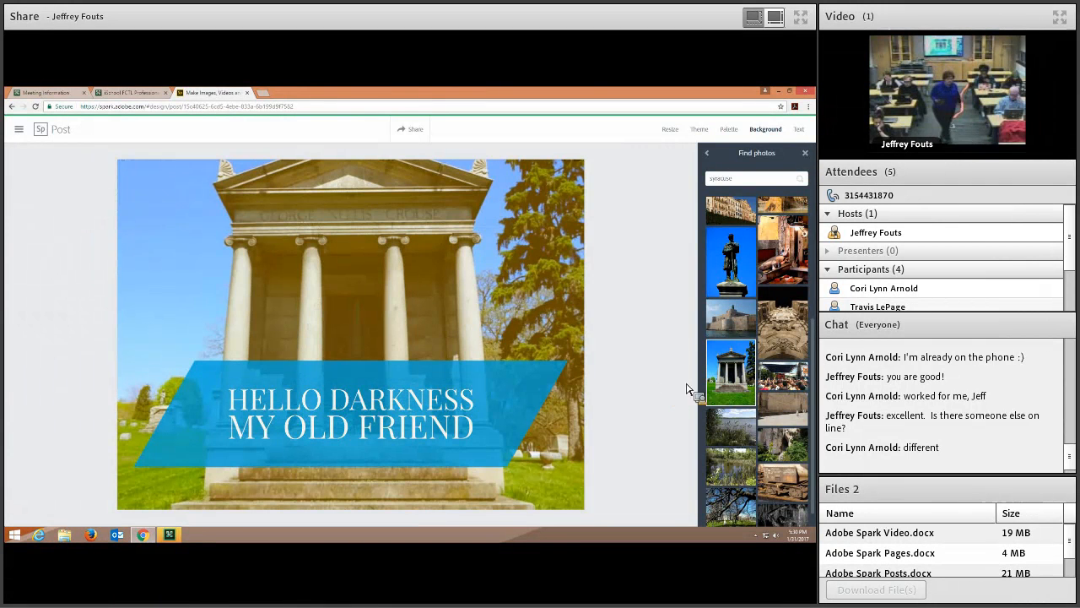
pyautogui.scroll(5, 790, 384)
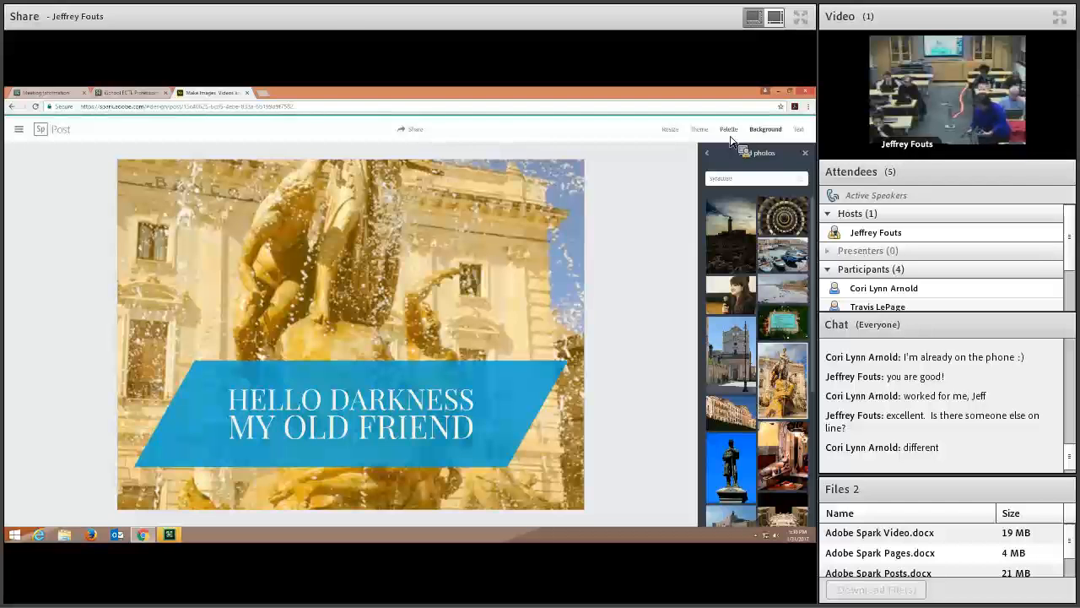
pyautogui.scroll(-3, 782, 426)
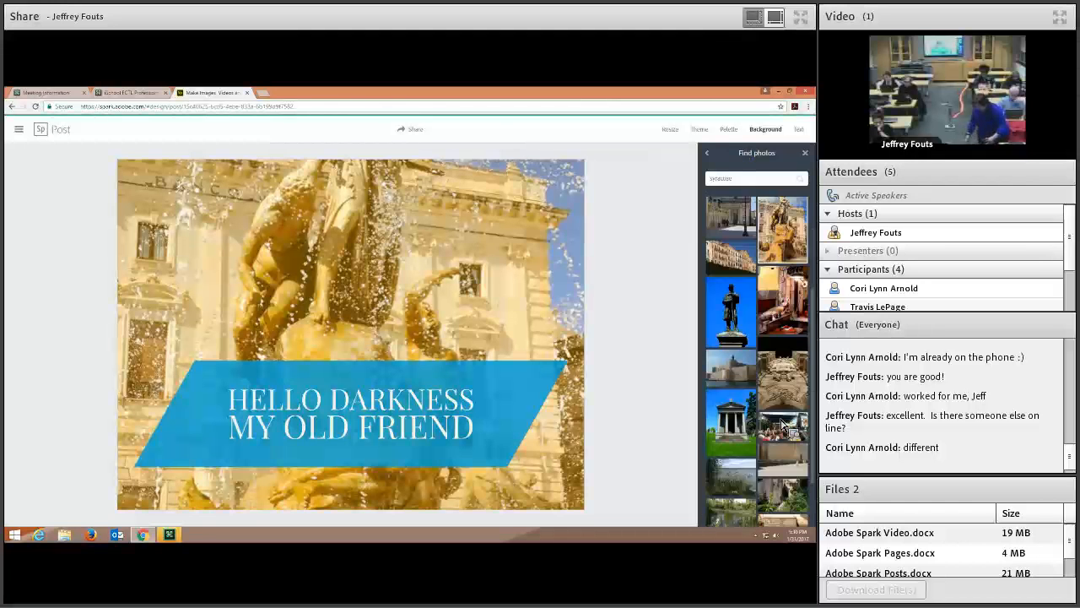
pyautogui.scroll(-1, 782, 426)
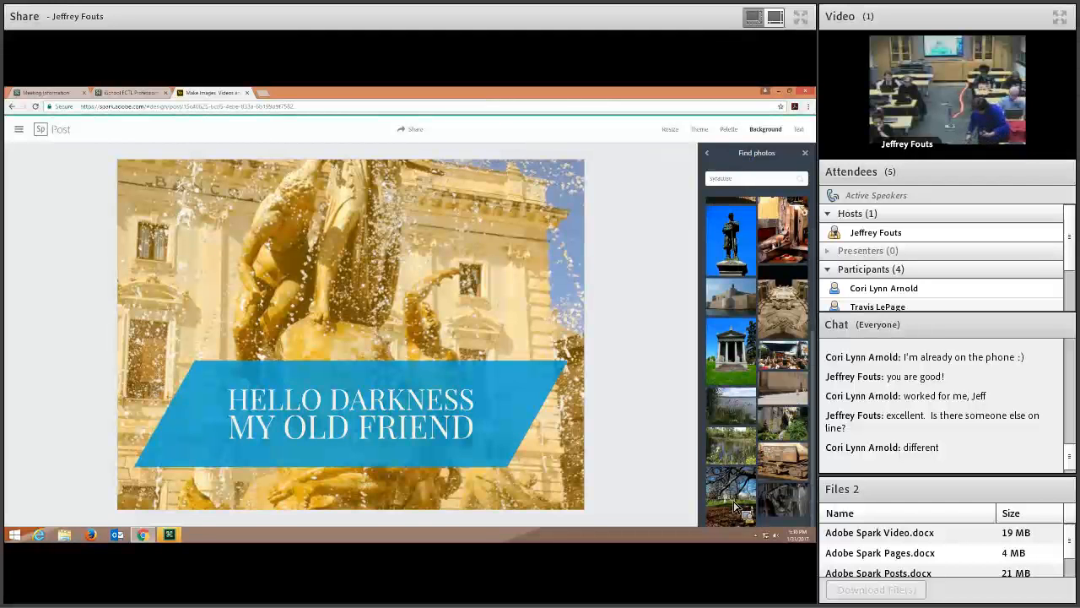
pyautogui.click(730, 456)
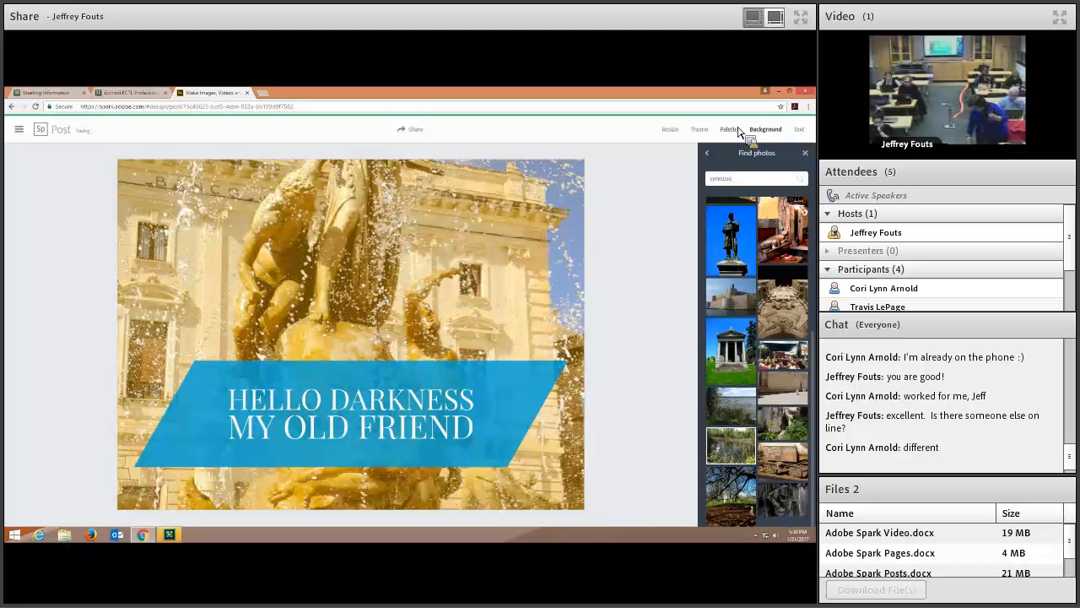
# Try the orange-beige and teal-yellow palettes, then restore the original blue palette
pyautogui.click(731, 132)
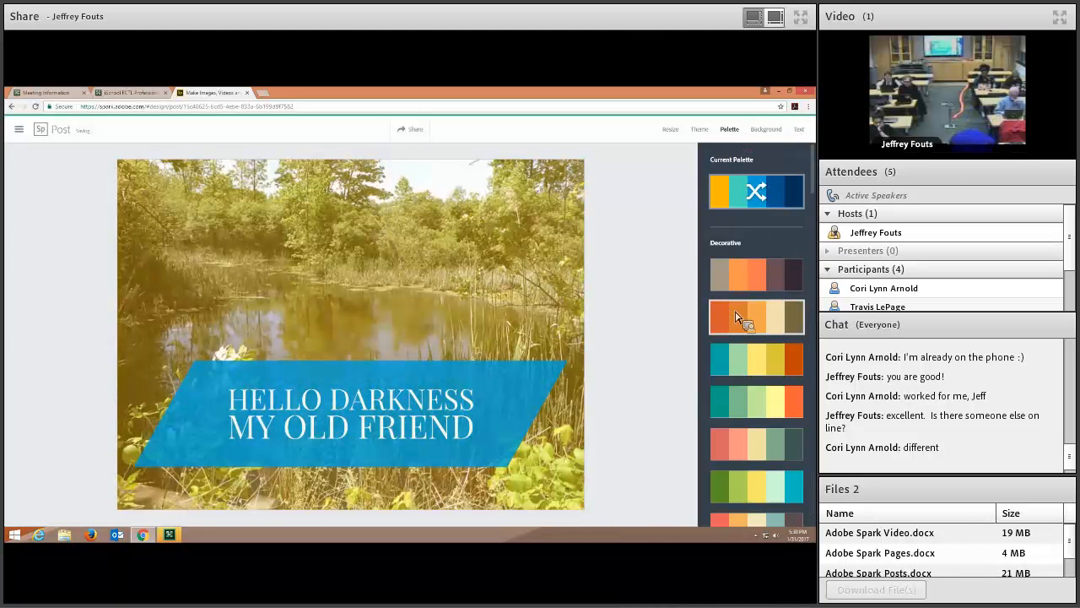
pyautogui.click(747, 329)
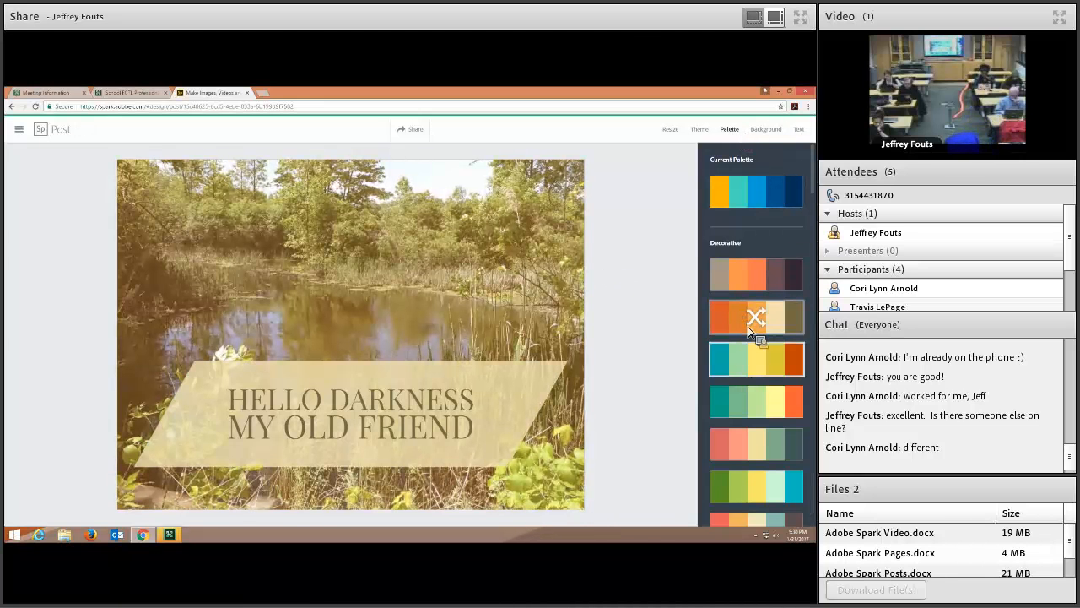
pyautogui.click(755, 357)
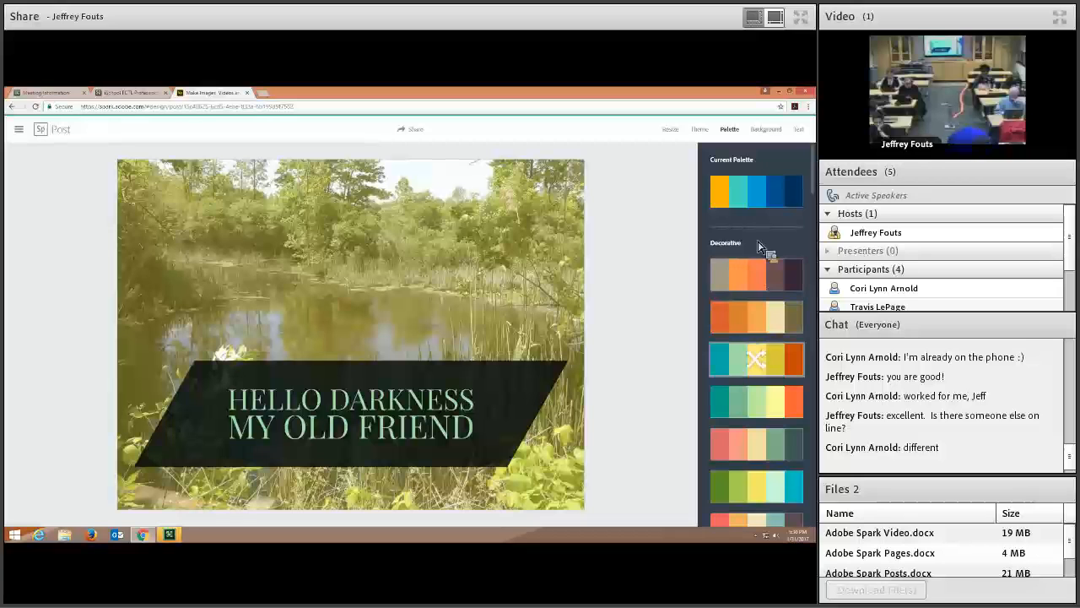
pyautogui.click(747, 191)
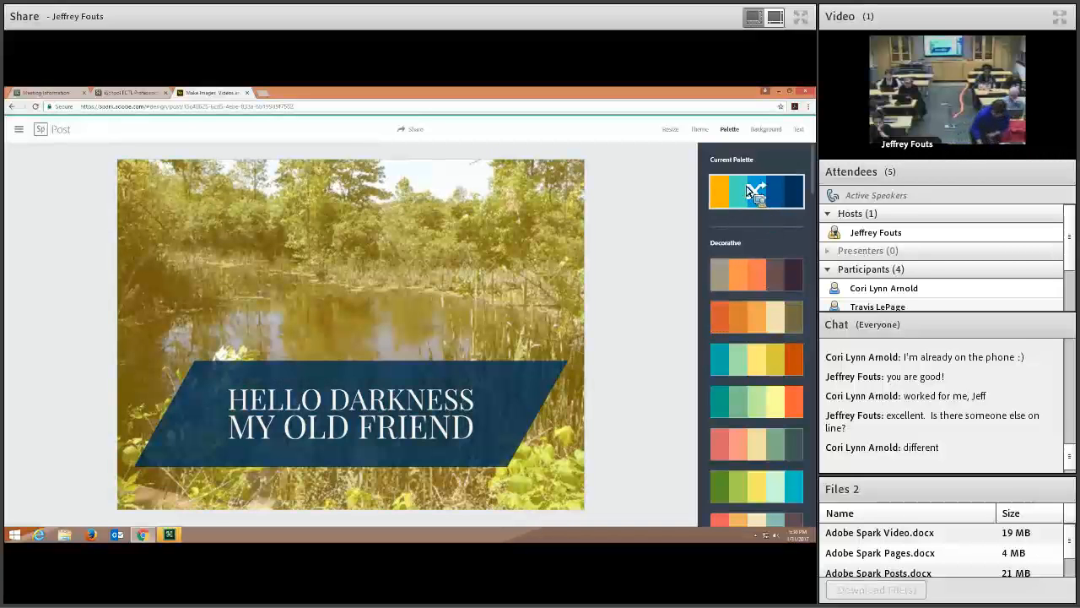
pyautogui.click(699, 132)
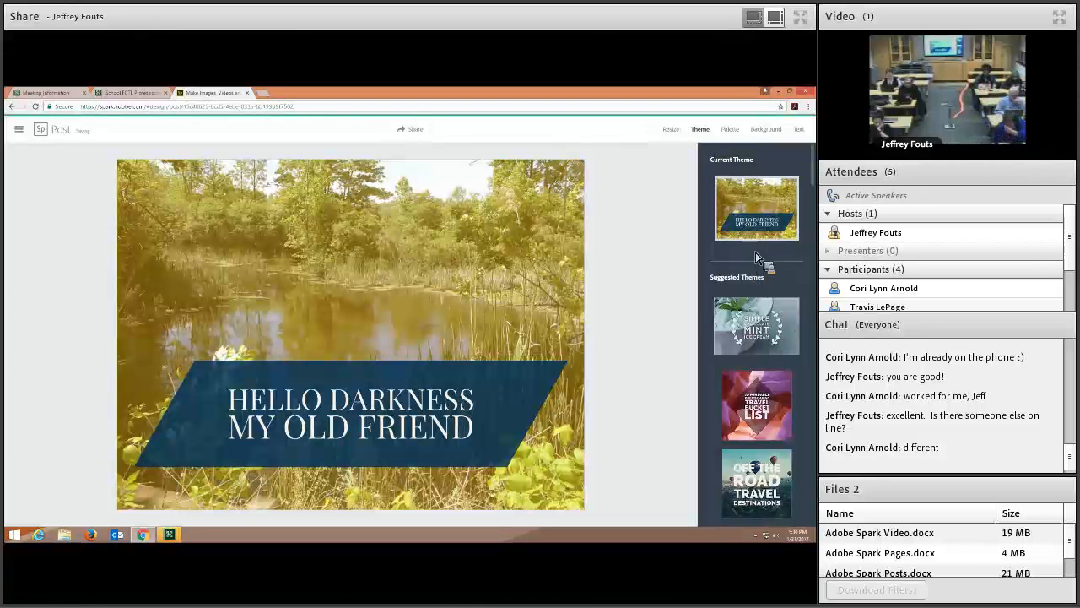
# Try the Mint, Travel Bucket List, Off the Road Travel, Art Projects and Jungle themes
pyautogui.click(768, 336)
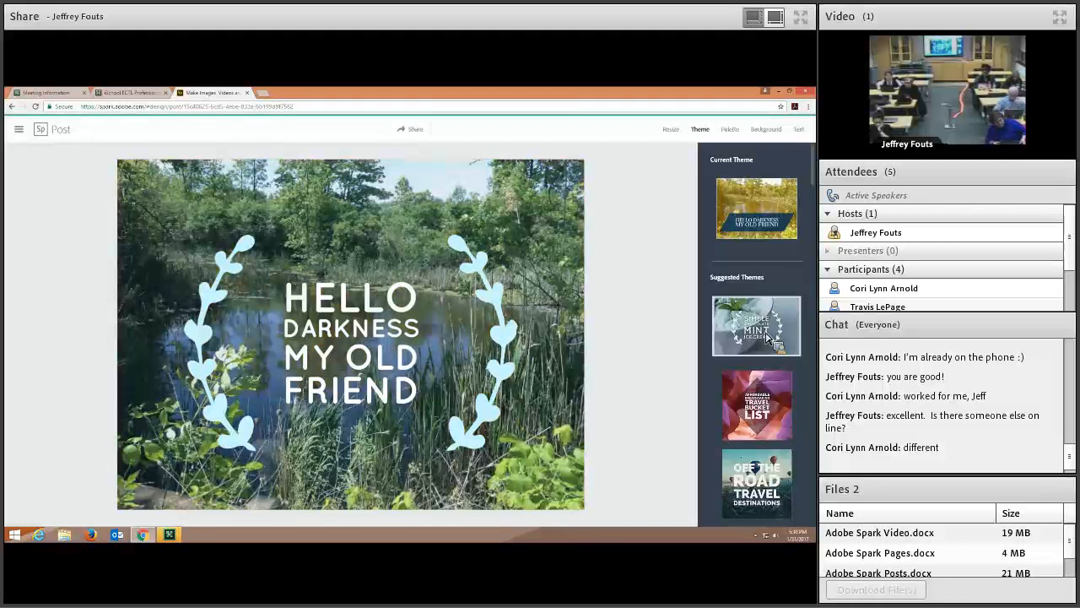
pyautogui.scroll(-3, 768, 336)
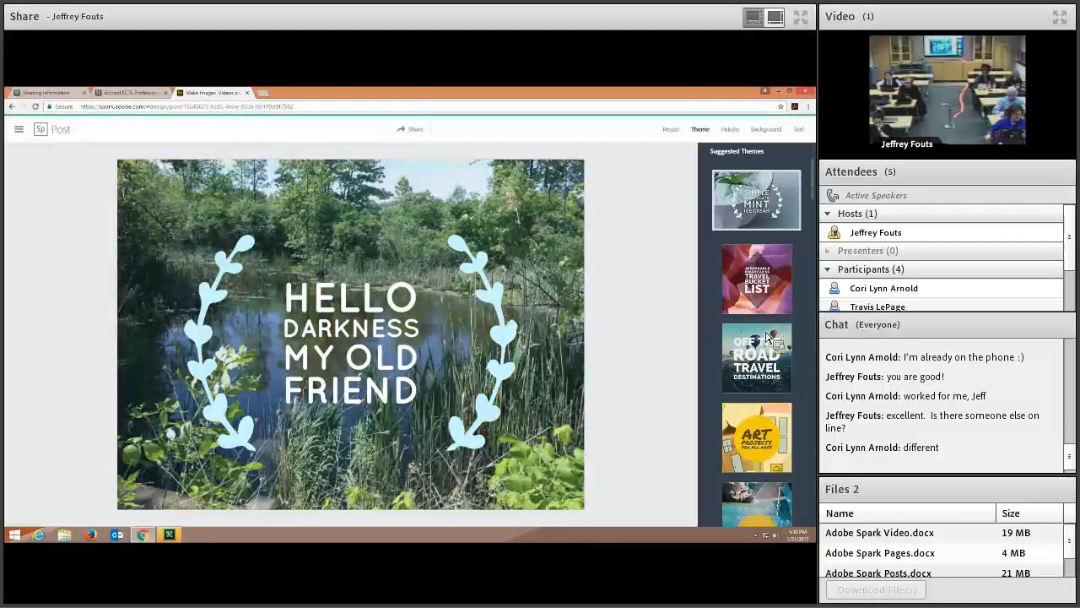
pyautogui.click(765, 291)
pyautogui.click(770, 355)
pyautogui.scroll(-1, 769, 355)
pyautogui.click(770, 360)
pyautogui.scroll(-2, 768, 359)
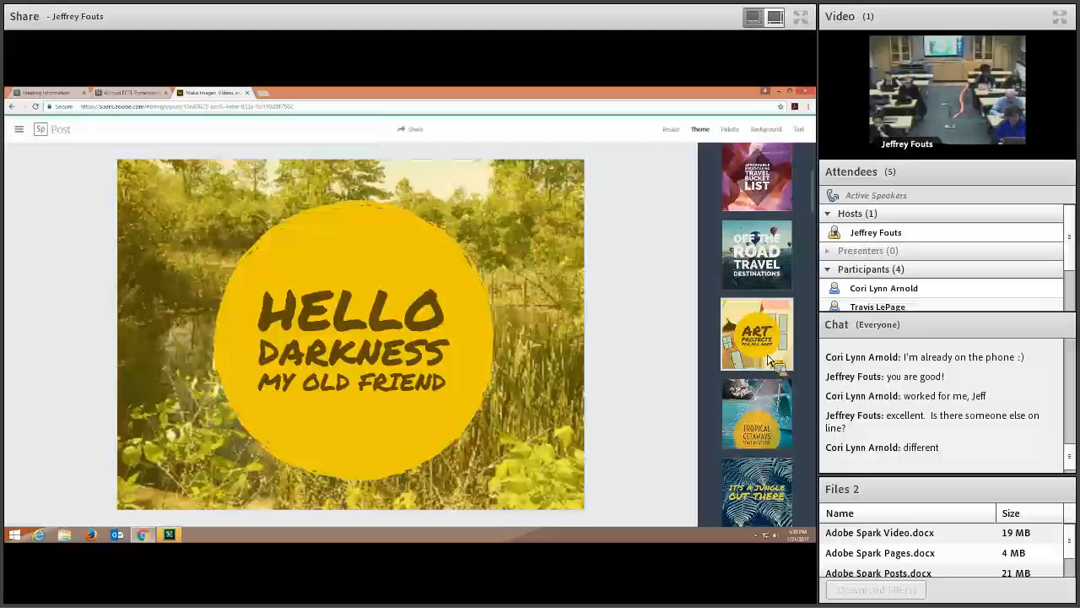
pyautogui.click(768, 384)
# Try the Hot Air Balloon theme, then apply the white-box serif Winter theme
pyautogui.scroll(-1, 768, 384)
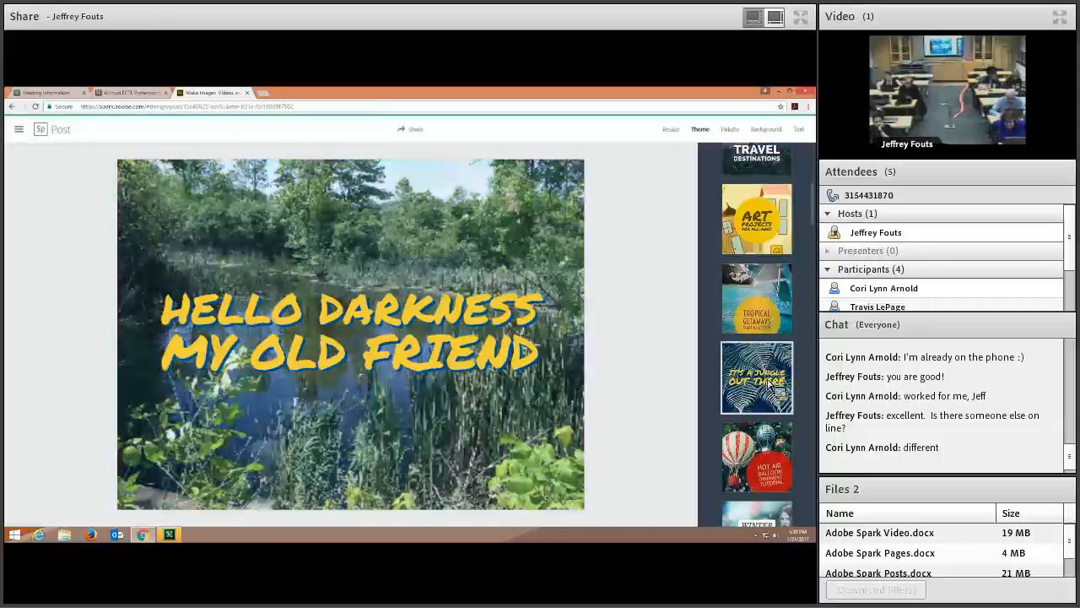
pyautogui.scroll(-2, 770, 384)
pyautogui.click(768, 382)
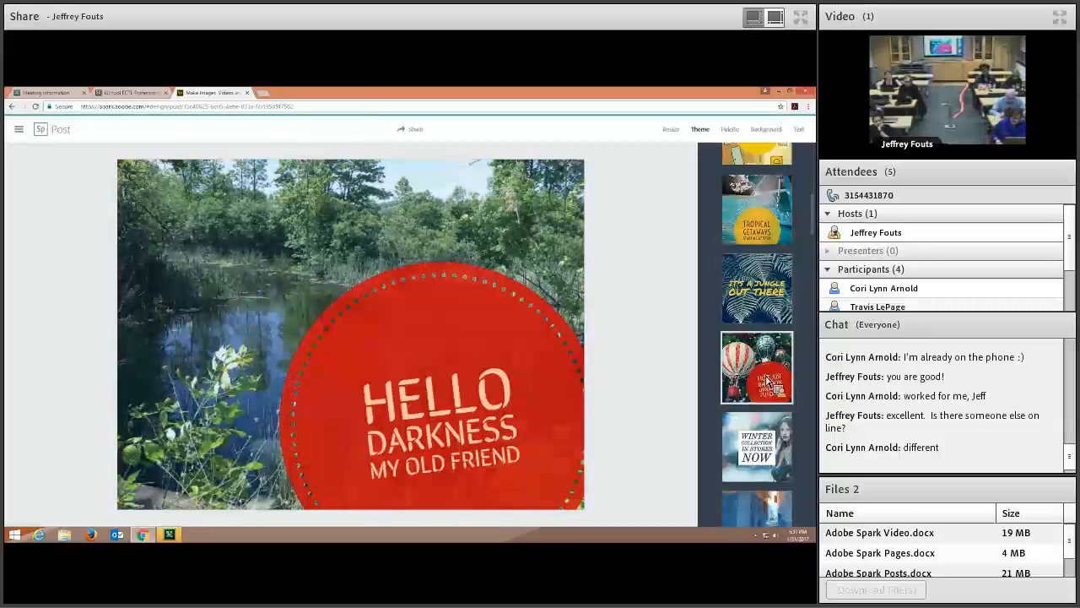
pyautogui.scroll(-3, 768, 382)
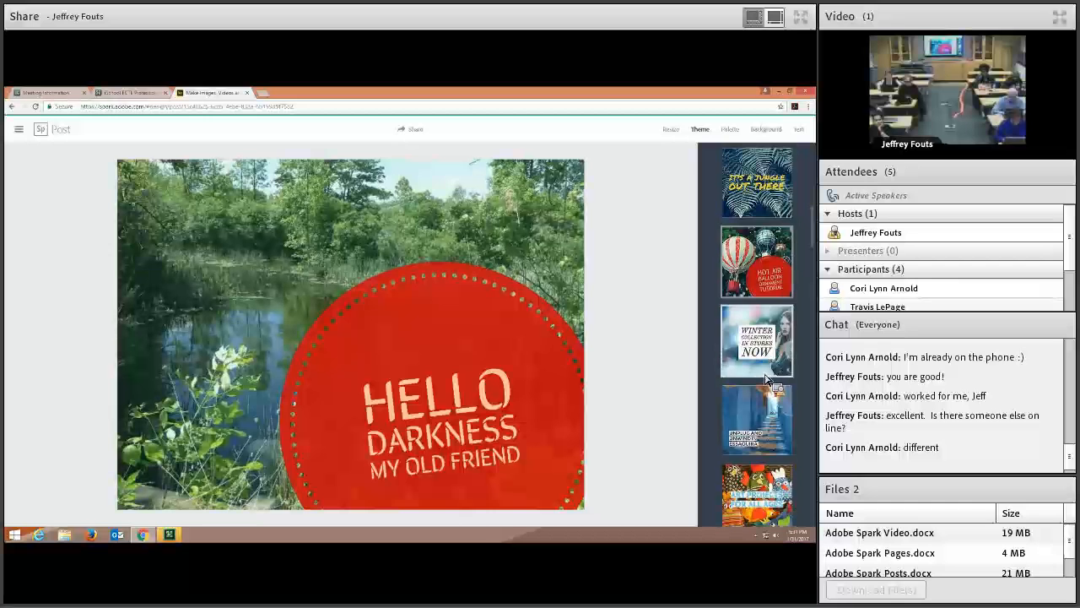
pyautogui.click(773, 354)
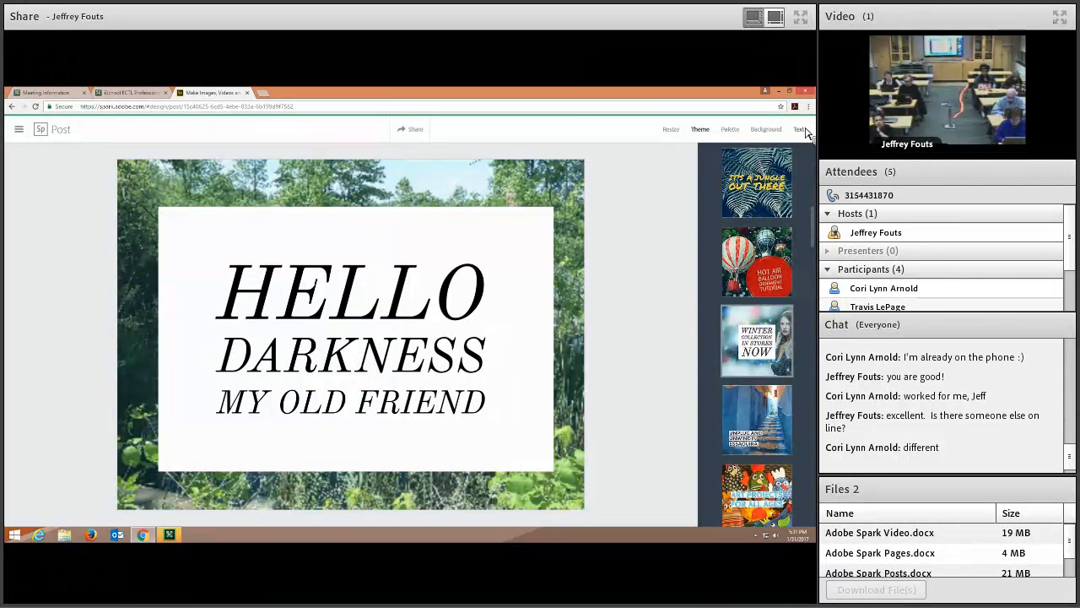
pyautogui.moveTo(808, 135)
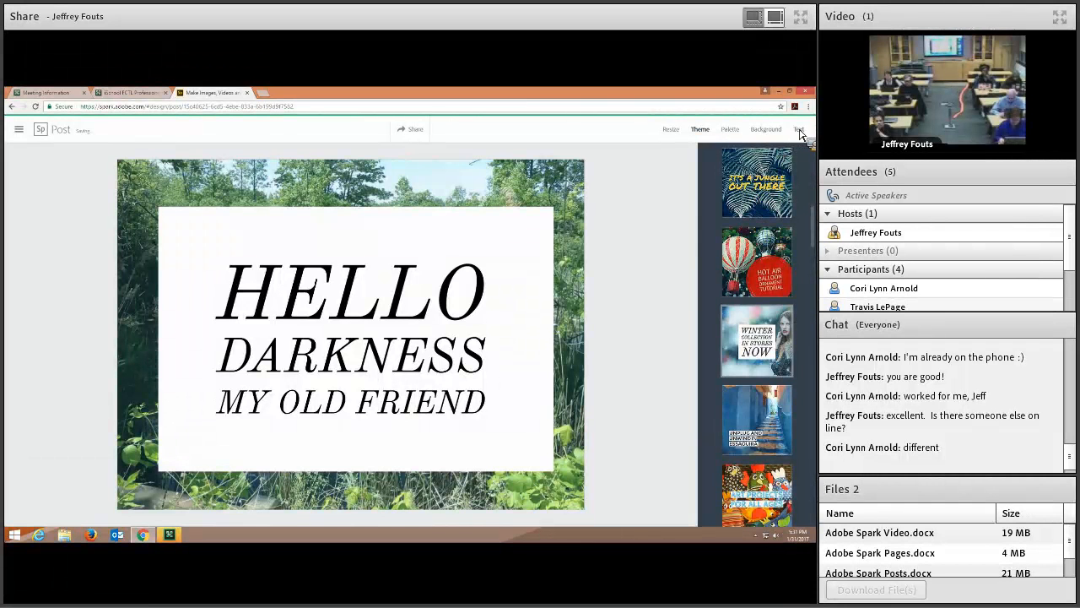
# Add a new text line reading 'adding' to the post
pyautogui.click(798, 130)
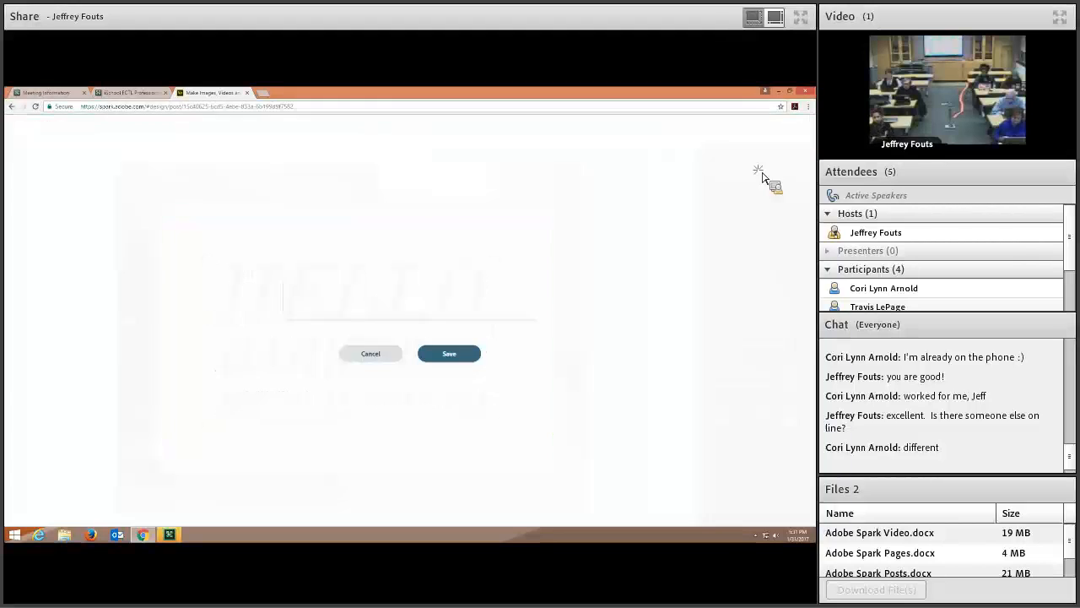
pyautogui.click(758, 166)
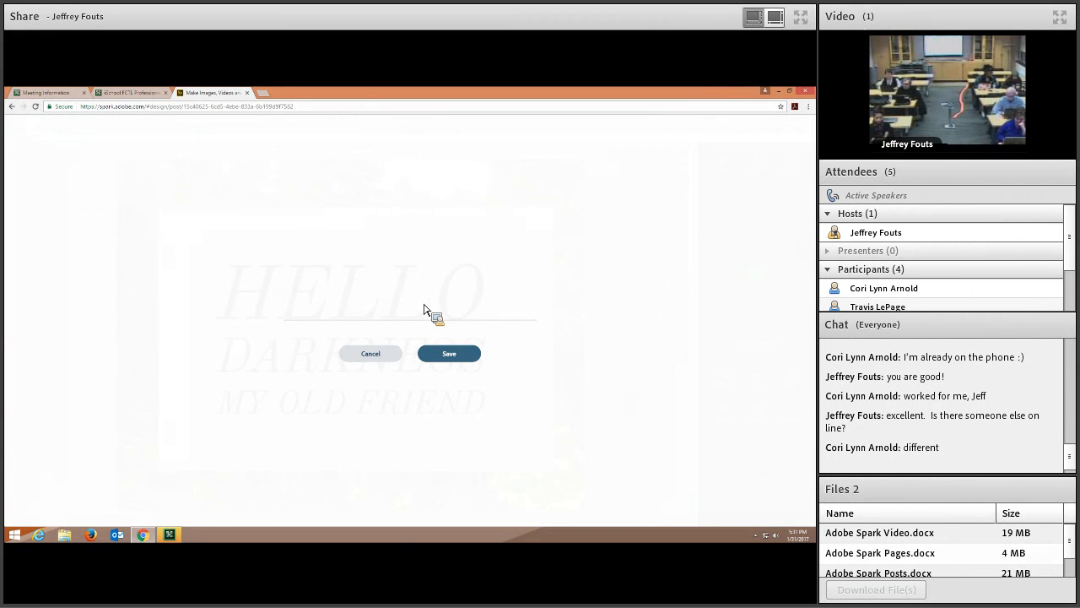
pyautogui.write('addn')
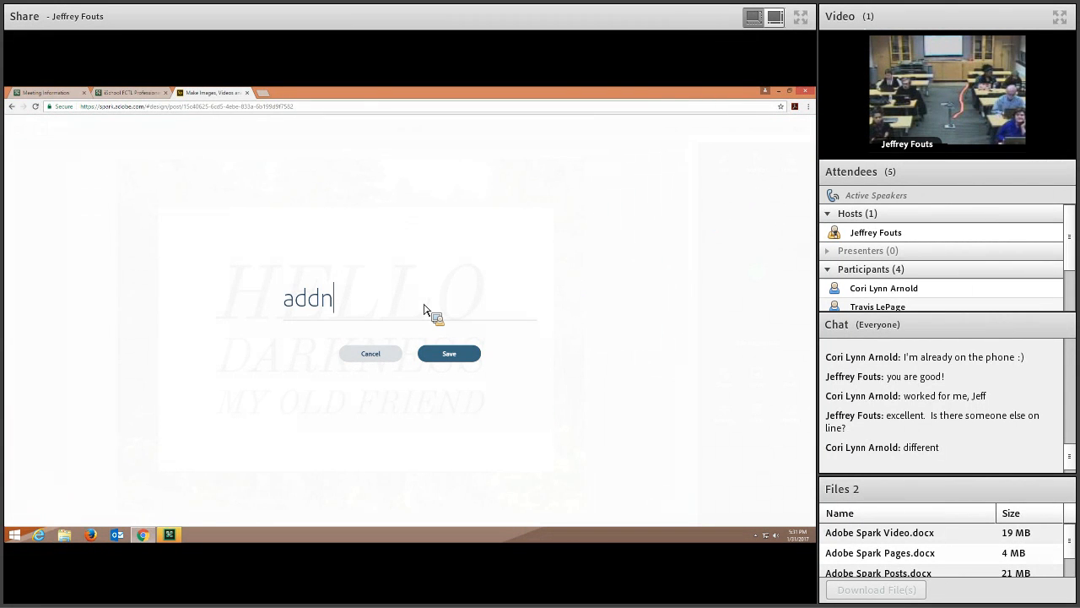
pyautogui.press('BackSpace')
pyautogui.press('BackSpace')
pyautogui.press('BackSpace')
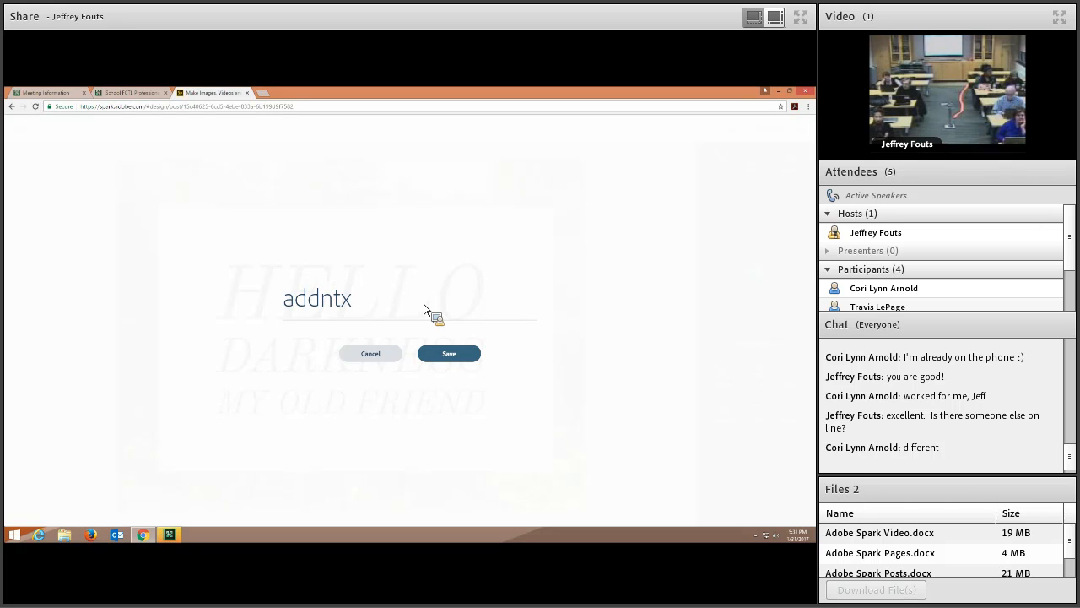
pyautogui.press('BackSpace')
pyautogui.write('ding')
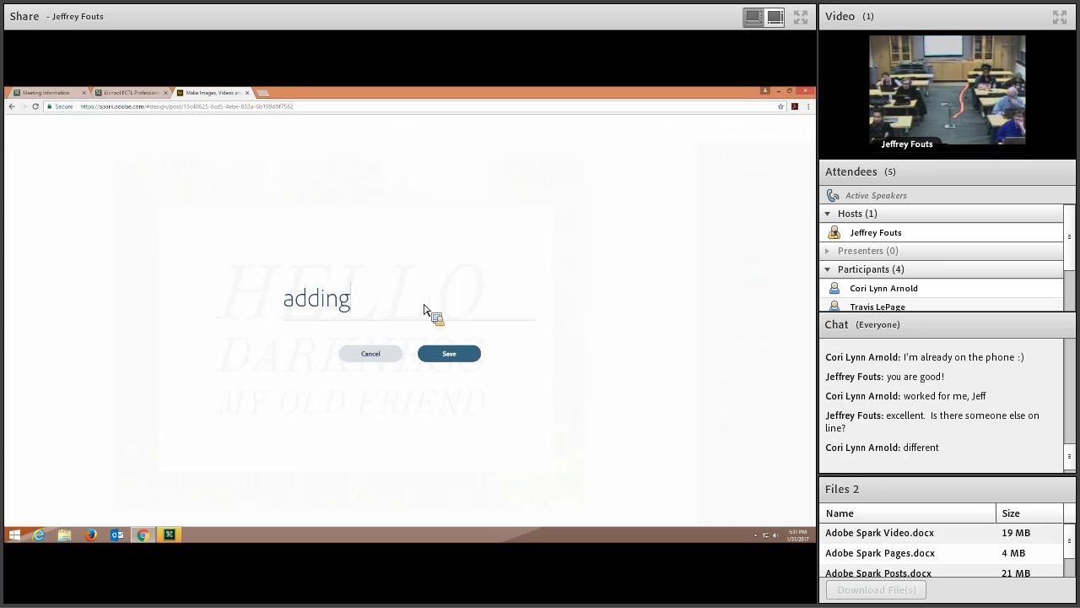
pyautogui.click(452, 355)
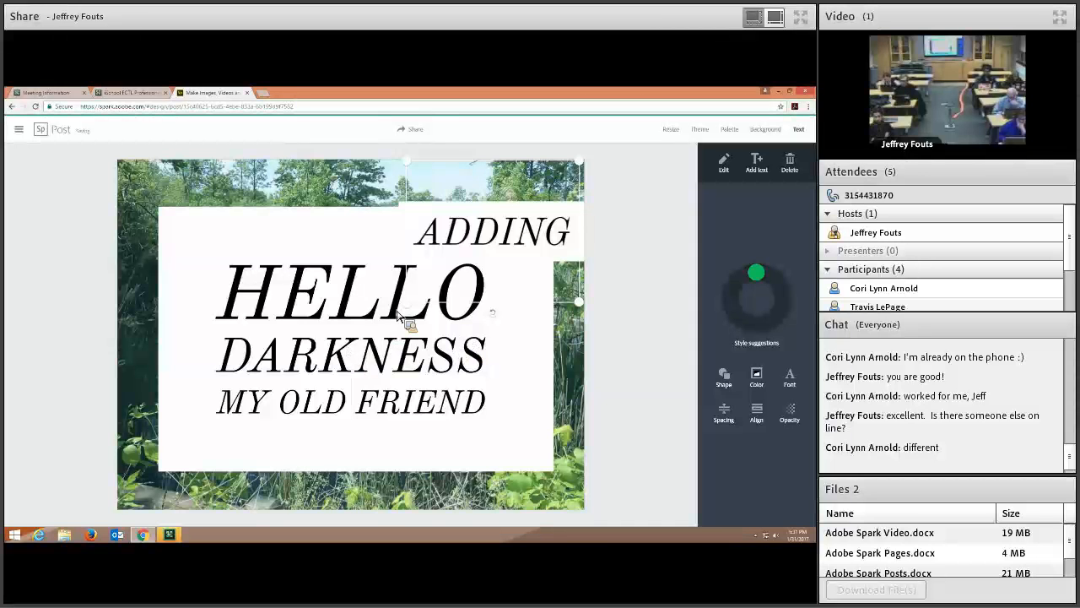
# Resize the ADDING text so it sits centred above HELLO
pyautogui.moveTo(407, 307); pyautogui.dragTo(337, 251)
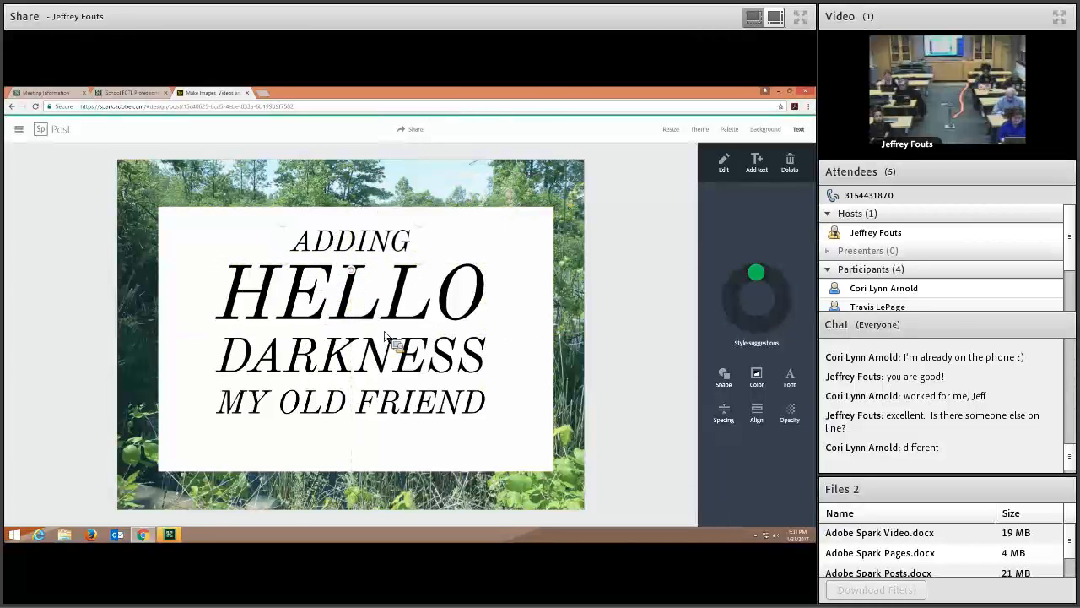
pyautogui.moveTo(713, 362); pyautogui.dragTo(667, 361)
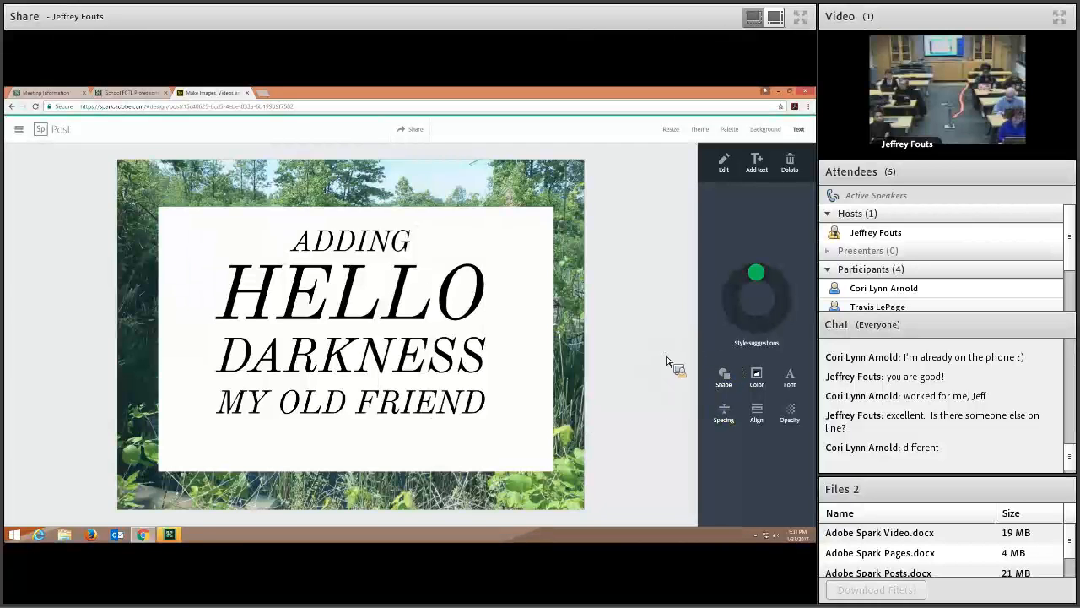
pyautogui.click(724, 376)
# Frame ADDING in a white circle moved to the box's top edge, and save
pyautogui.click(732, 414)
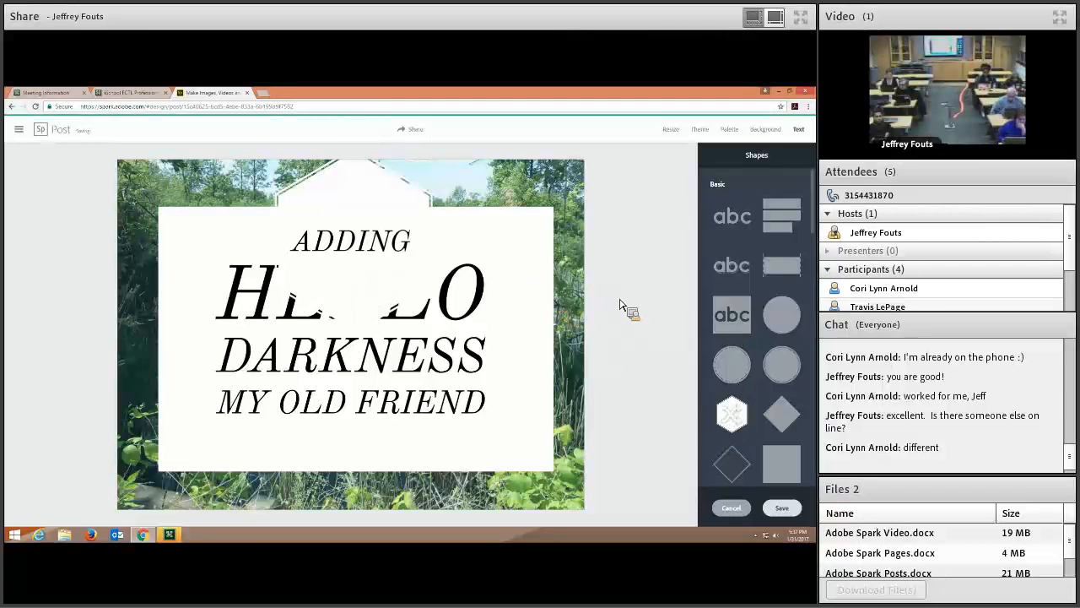
pyautogui.click(798, 362)
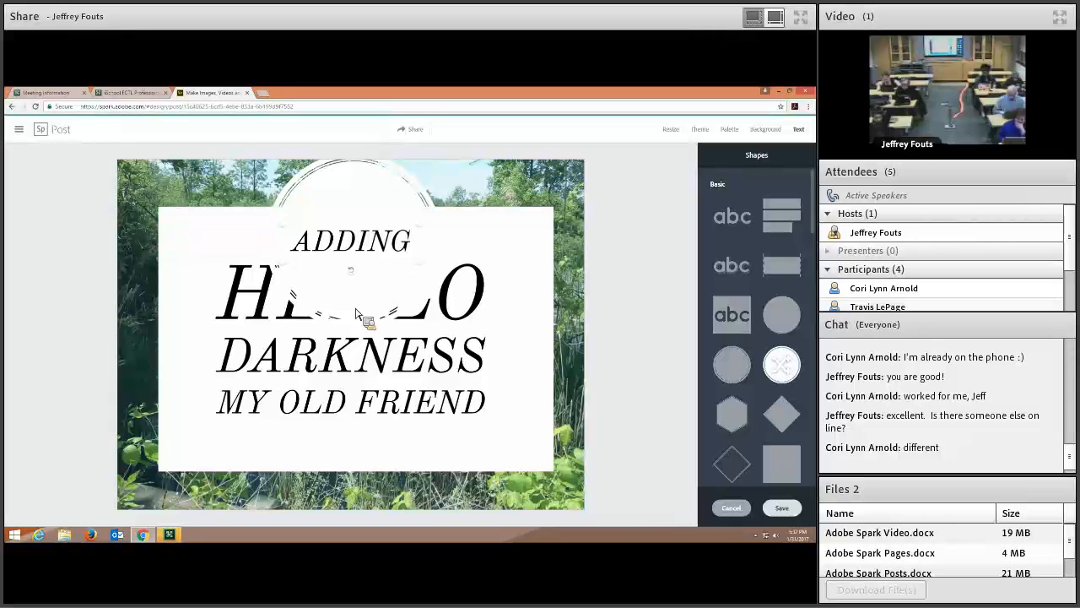
pyautogui.moveTo(350, 323); pyautogui.dragTo(379, 217)
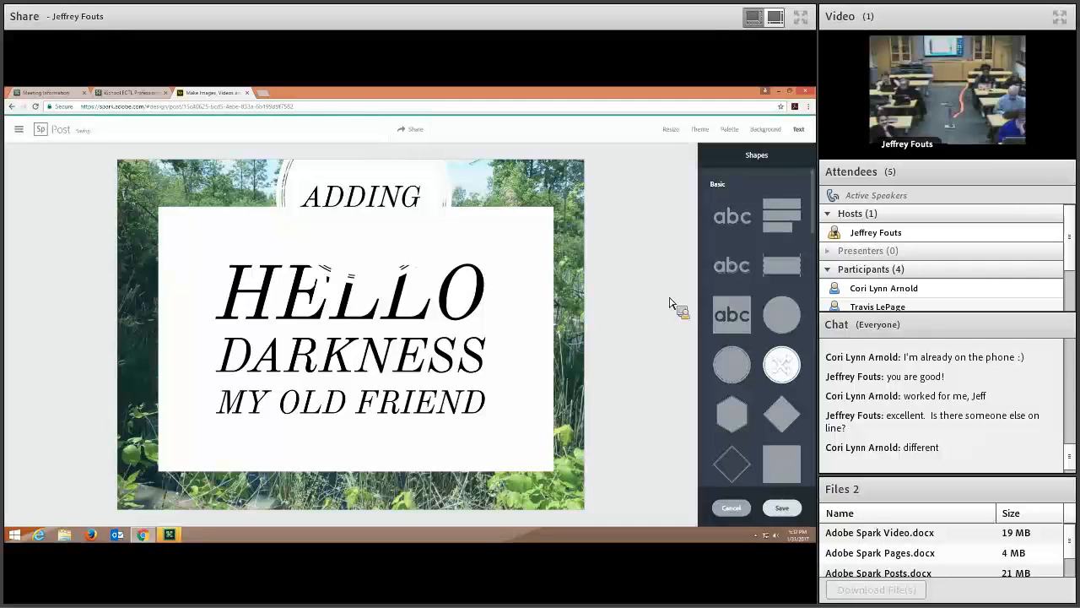
pyautogui.click(781, 507)
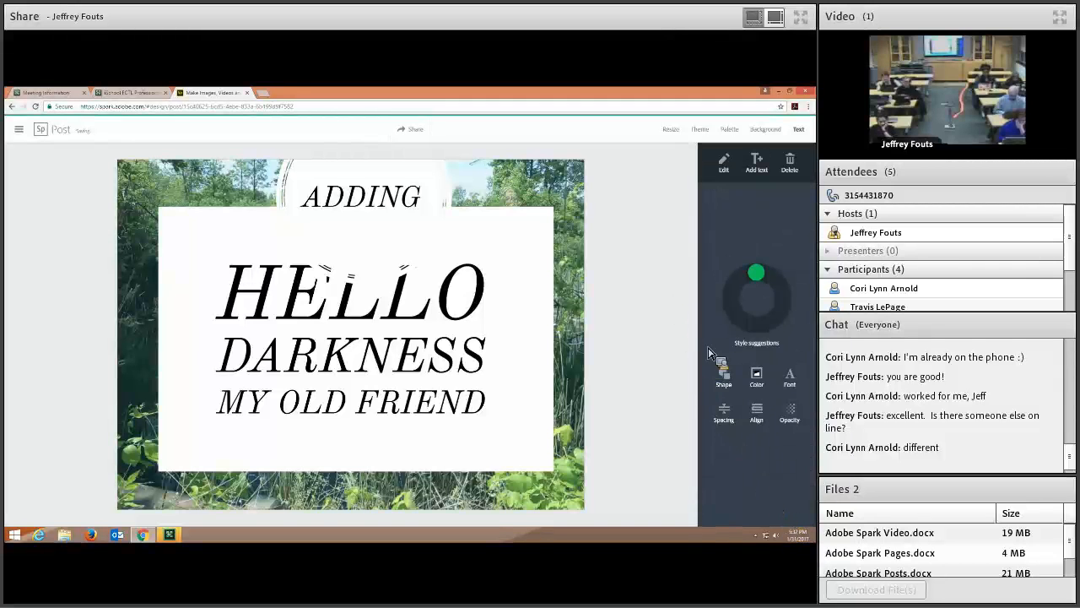
# Try several suggested themes and settle on the France theme with large diagonal teal ADDING
pyautogui.click(701, 129)
pyautogui.click(756, 405)
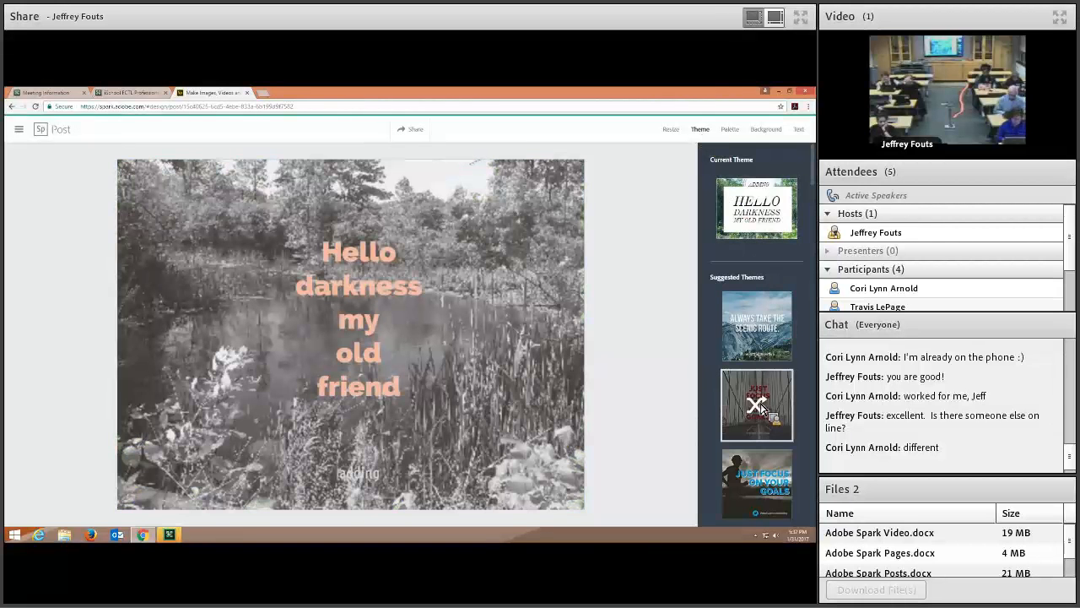
pyautogui.scroll(-2, 762, 409)
pyautogui.click(765, 422)
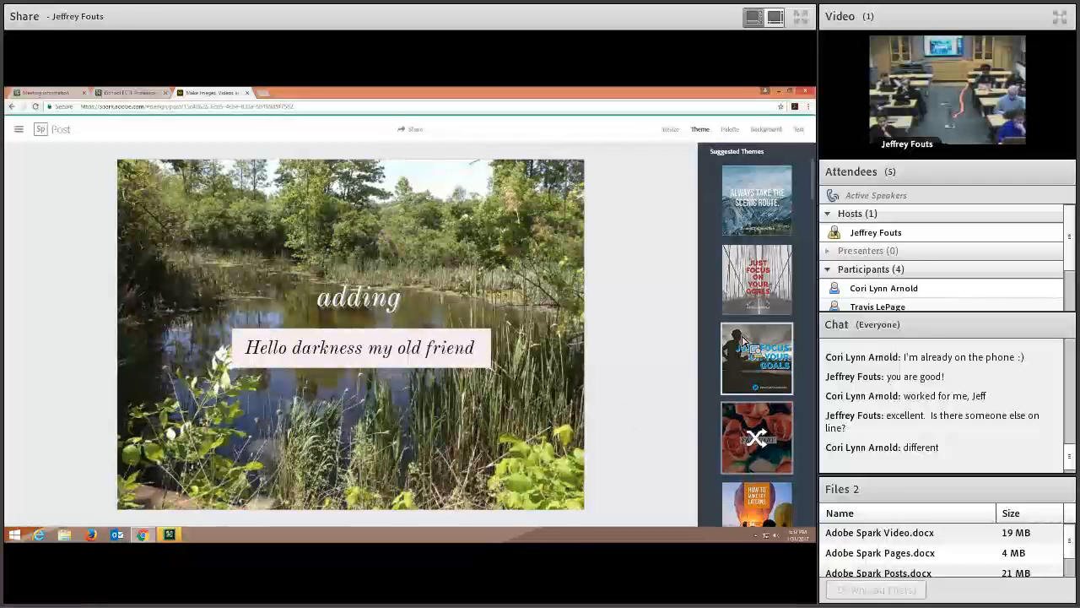
pyautogui.scroll(2, 744, 339)
pyautogui.scroll(-5, 745, 342)
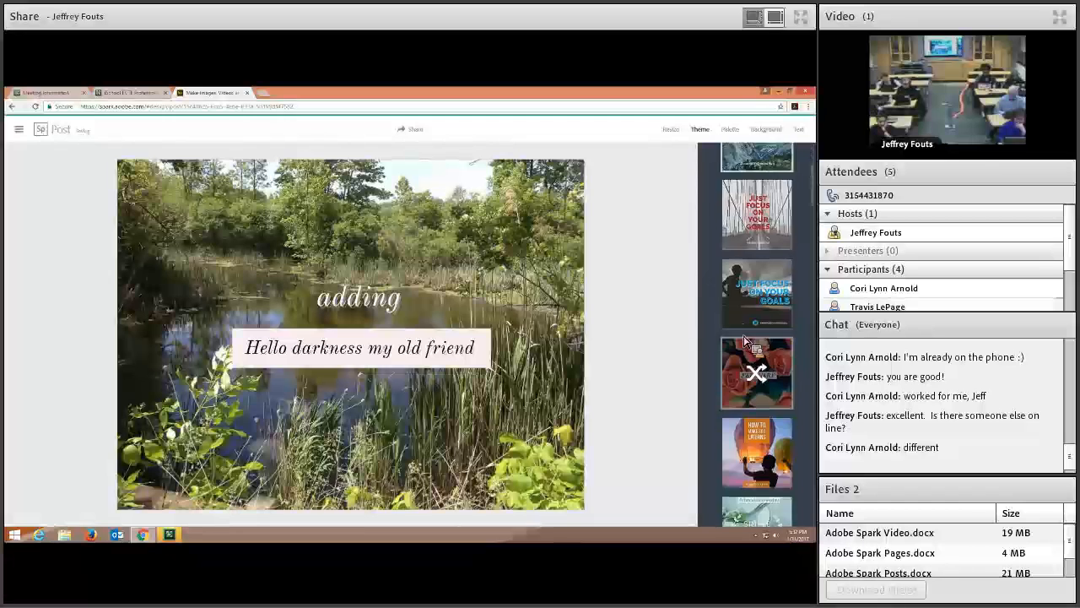
pyautogui.scroll(-2, 746, 345)
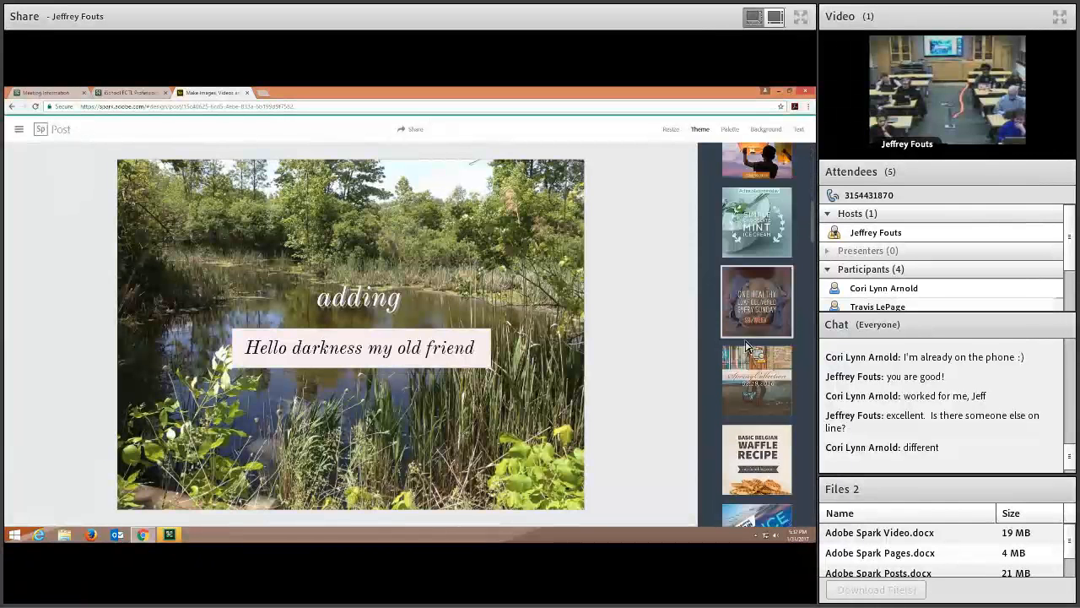
pyautogui.click(748, 212)
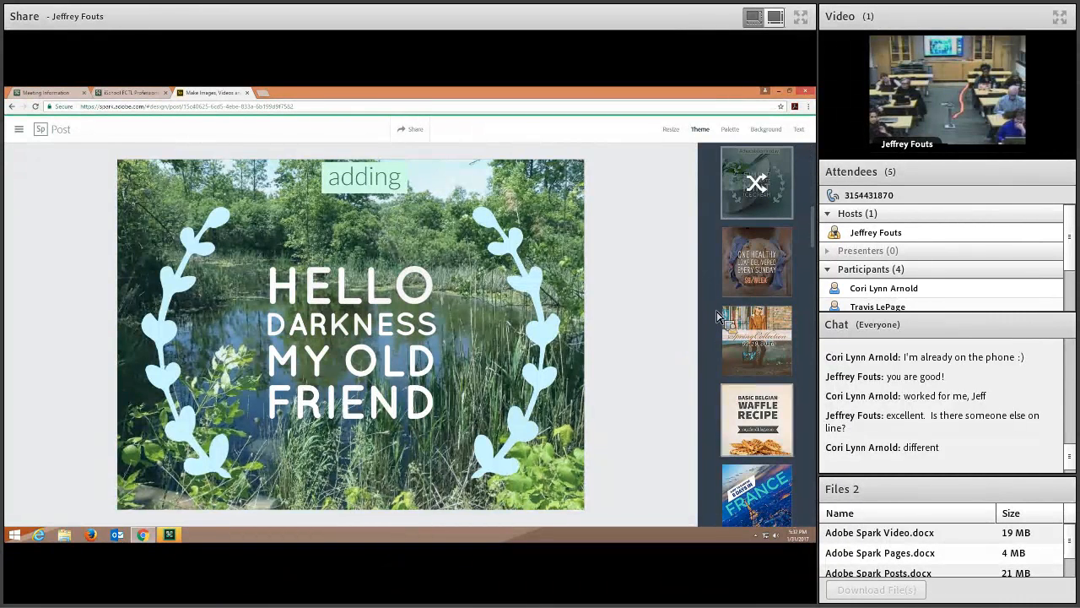
pyautogui.scroll(-2, 772, 439)
pyautogui.click(782, 382)
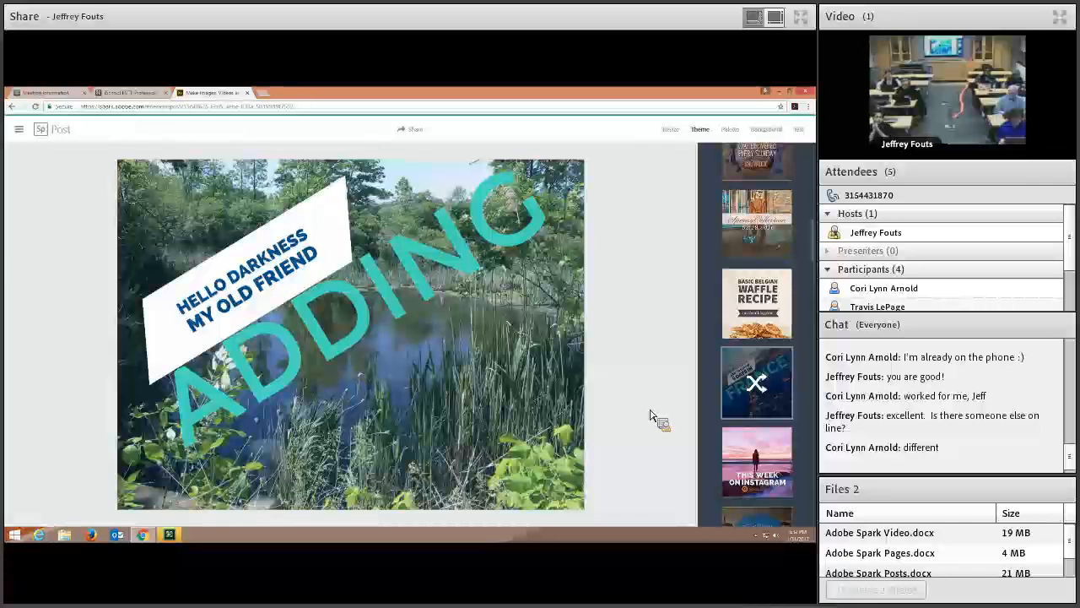
# Download the post as Adobe Spark.jpg, open it from Chrome, then close the publish dialog
pyautogui.click(416, 131)
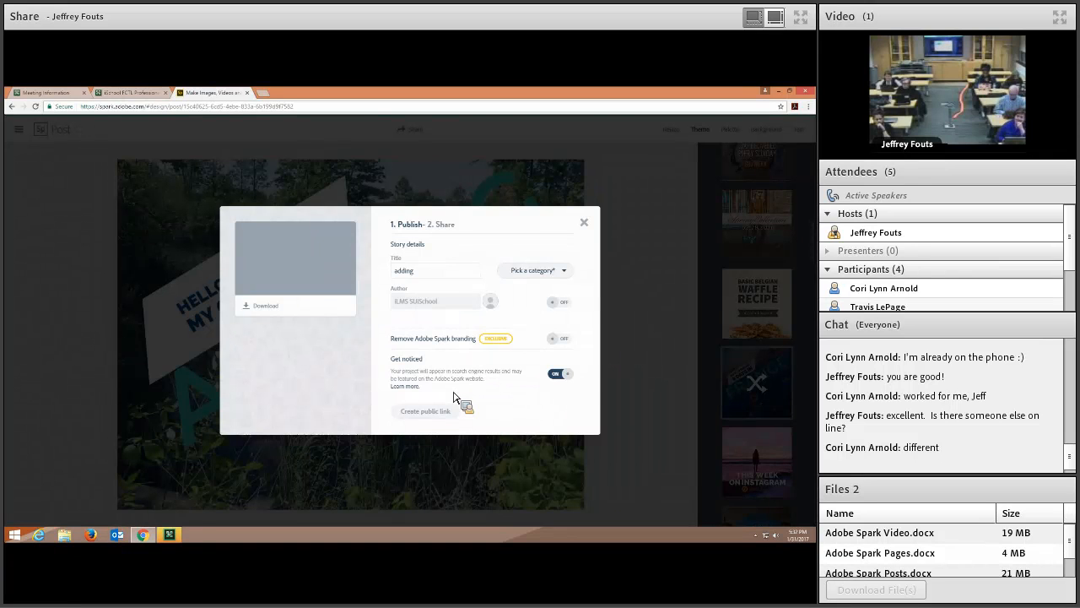
pyautogui.click(266, 307)
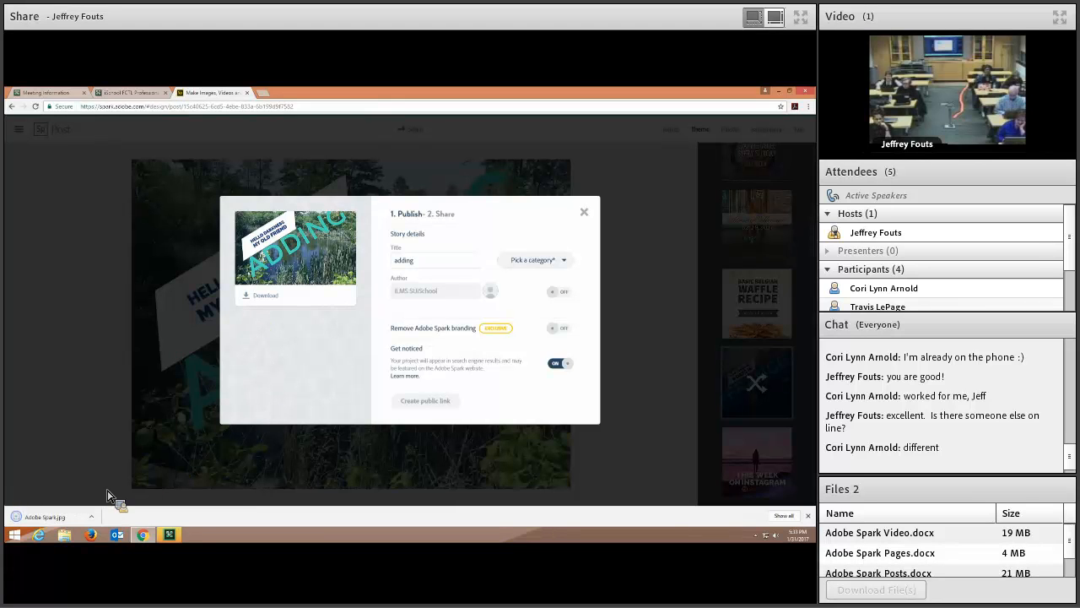
pyautogui.click(47, 516)
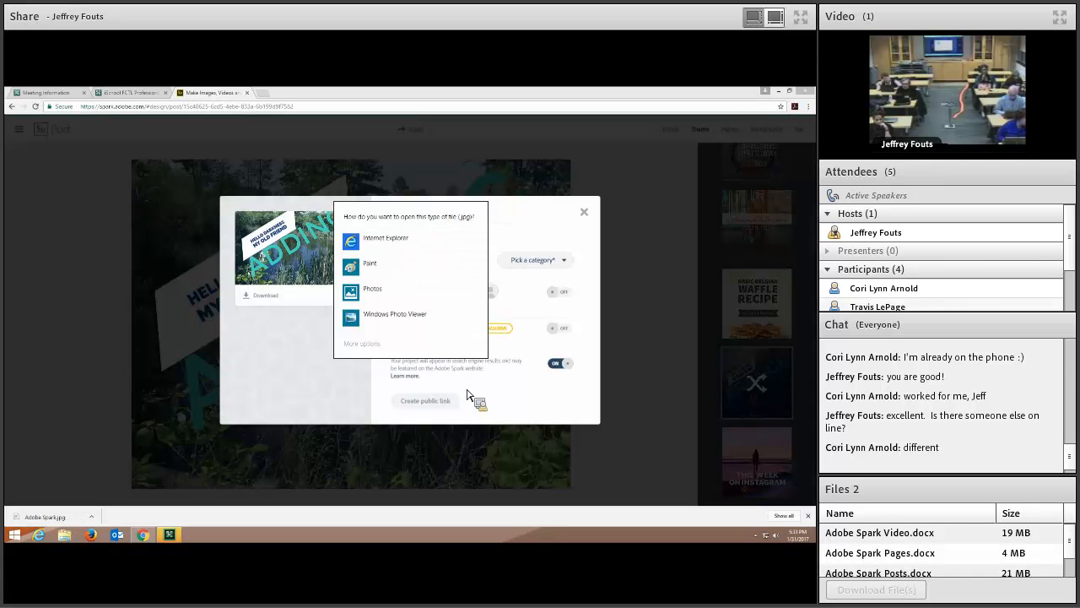
pyautogui.click(675, 436)
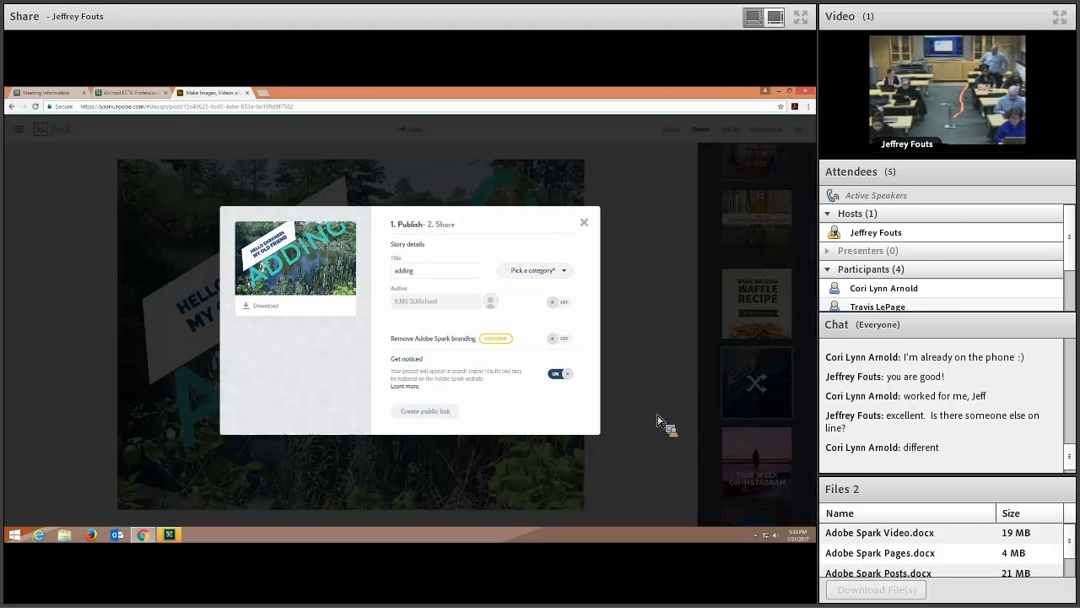
pyautogui.click(584, 224)
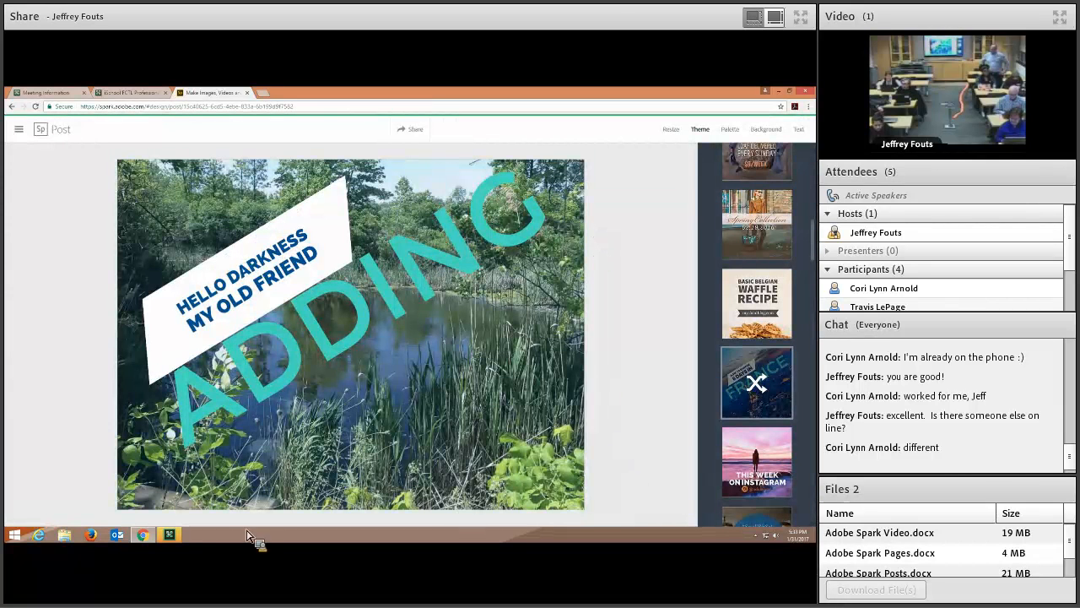
# Switch over to the web meeting window
pyautogui.click(175, 537)
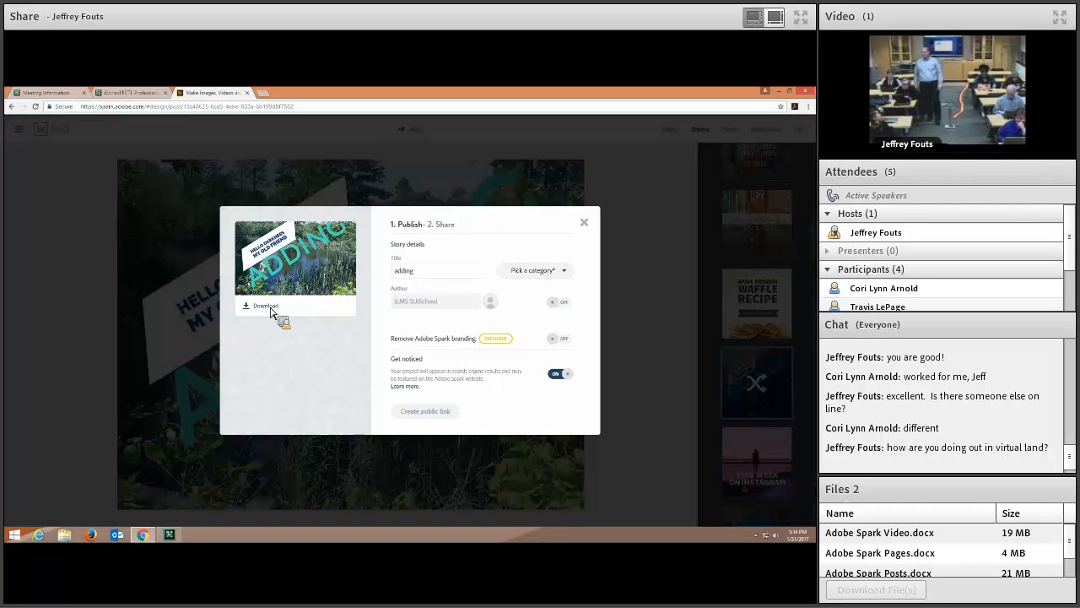
# Close the publish dialog to return to the post editor
pyautogui.click(584, 223)
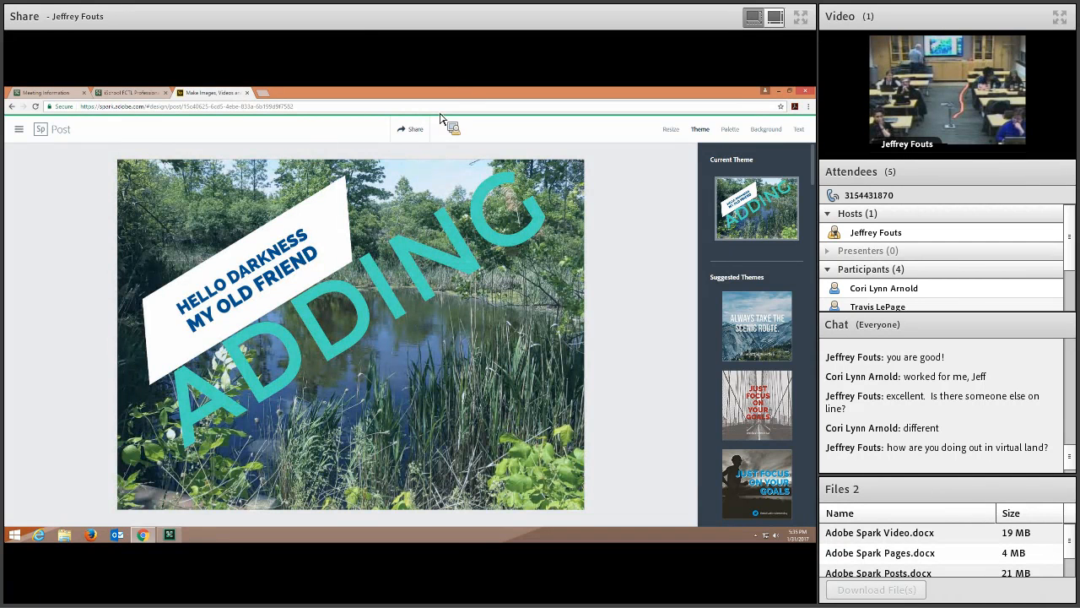
# Reopen the publish and share options for the 'adding' post
pyautogui.click(414, 130)
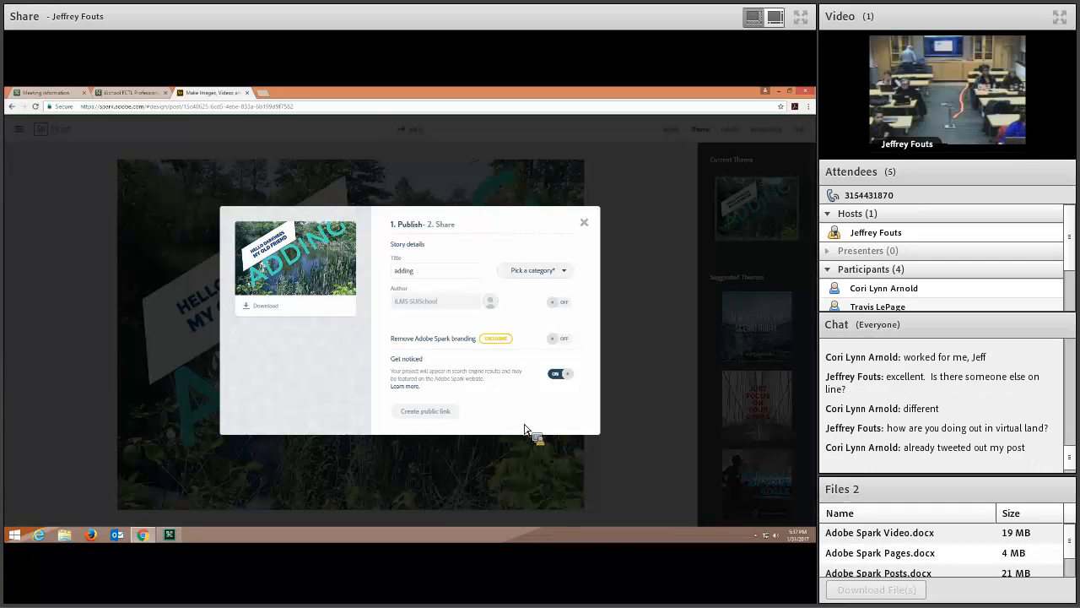
# Close the Publish dialog, resize the ADDING post to Banner, and show its background photo settings
pyautogui.click(584, 222)
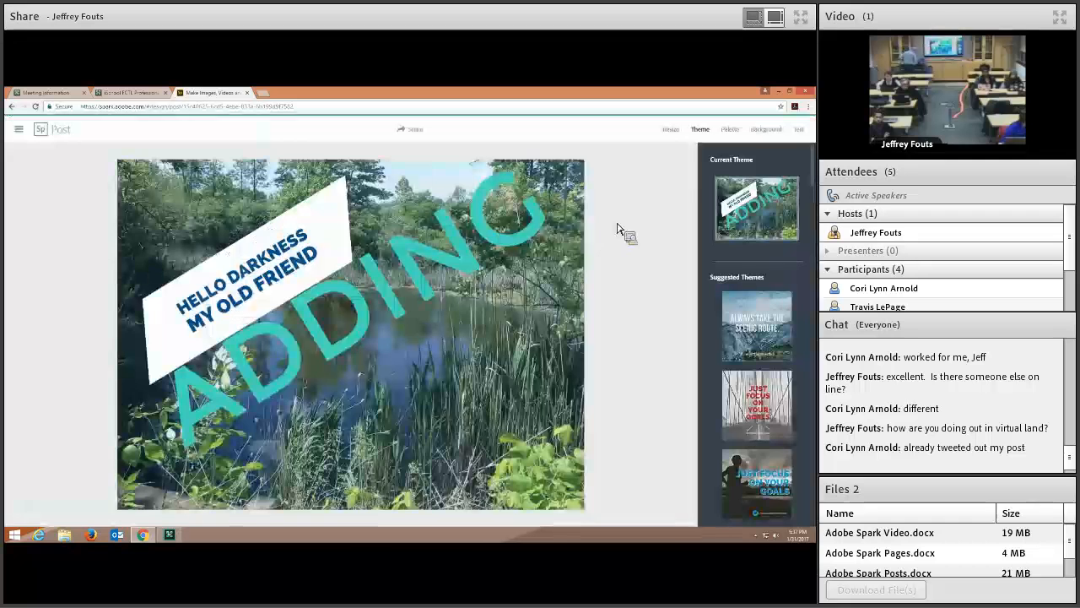
pyautogui.click(672, 131)
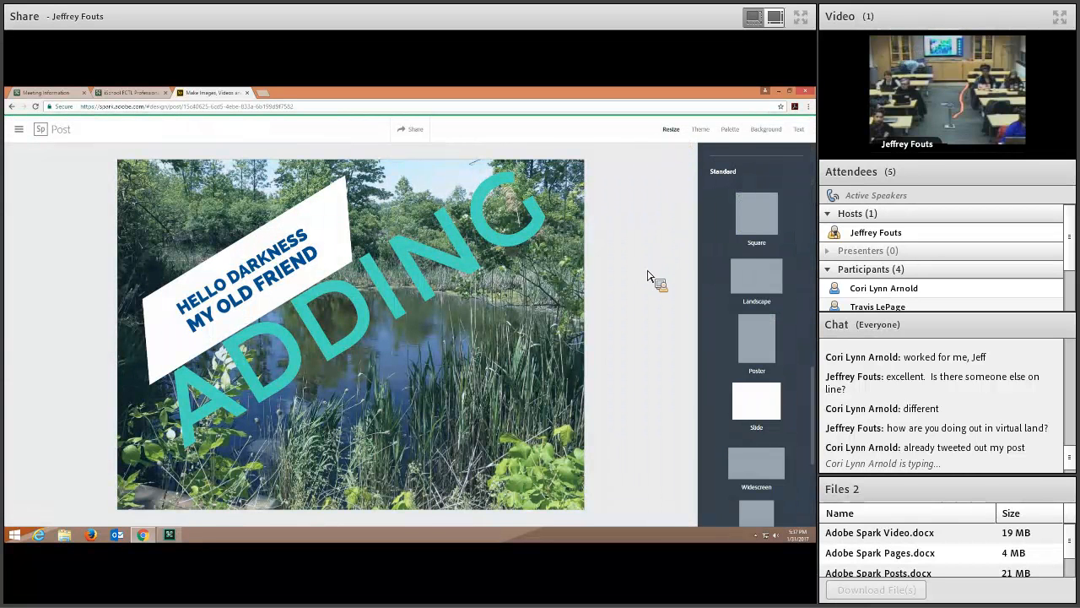
pyautogui.scroll(-3, 716, 309)
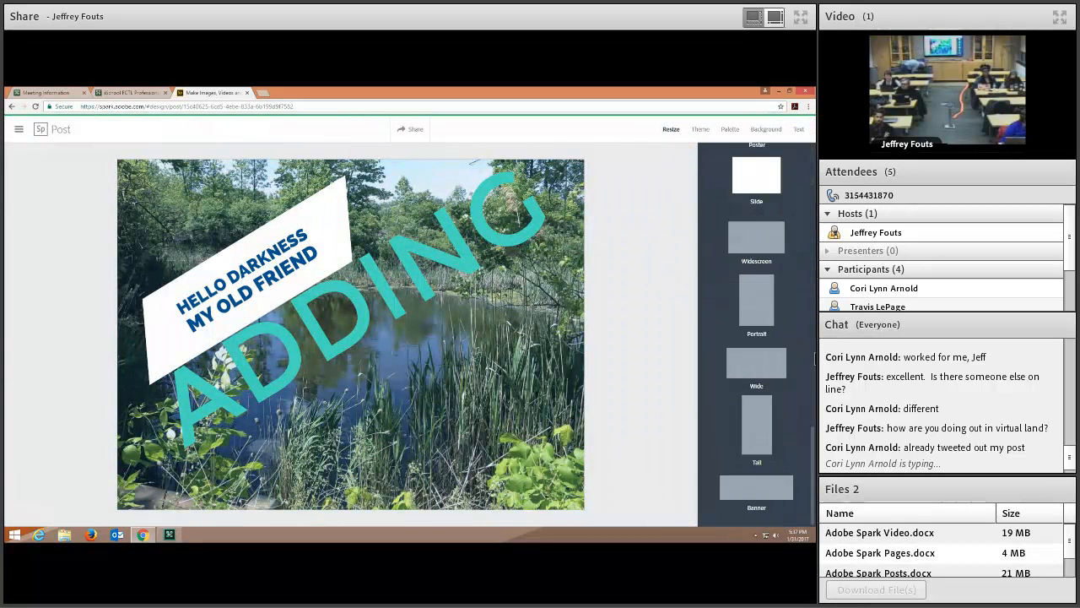
pyautogui.click(743, 487)
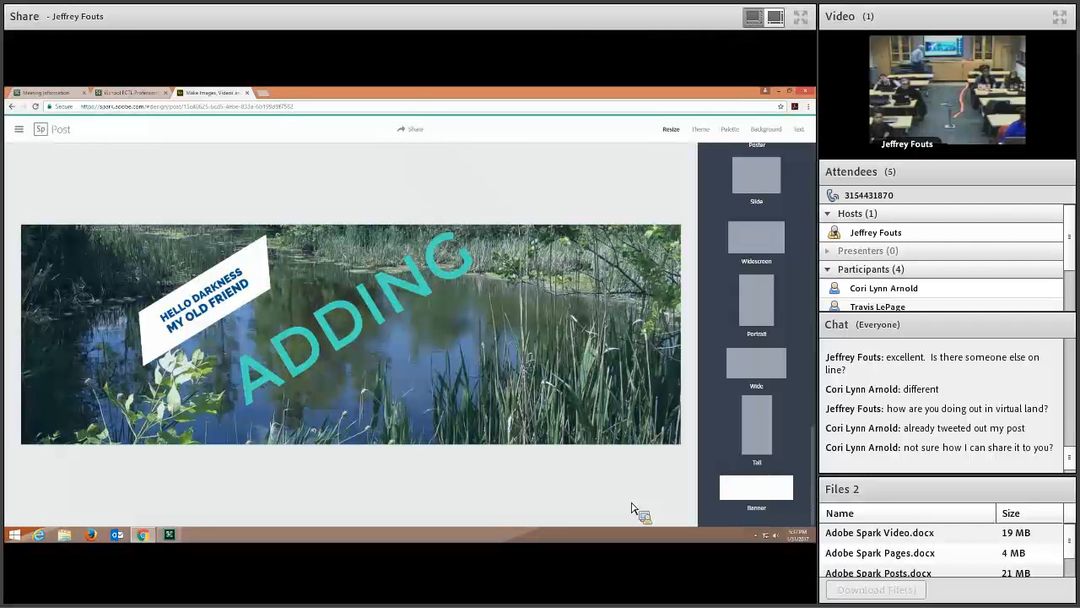
pyautogui.click(766, 130)
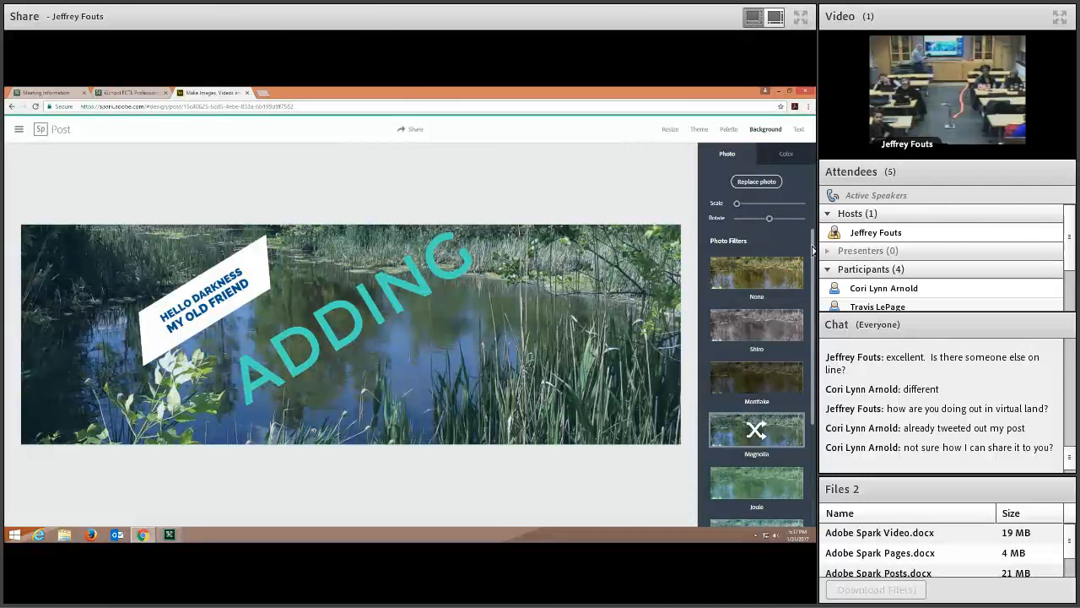
pyautogui.scroll(-3, 806, 380)
pyautogui.moveTo(807, 445); pyautogui.dragTo(814, 234)
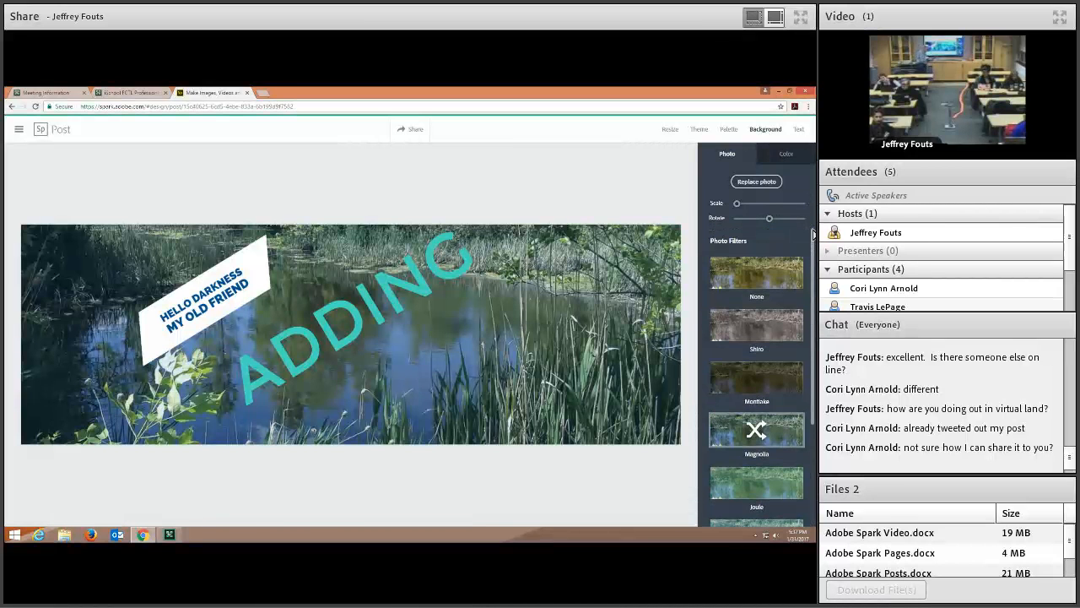
pyautogui.click(798, 160)
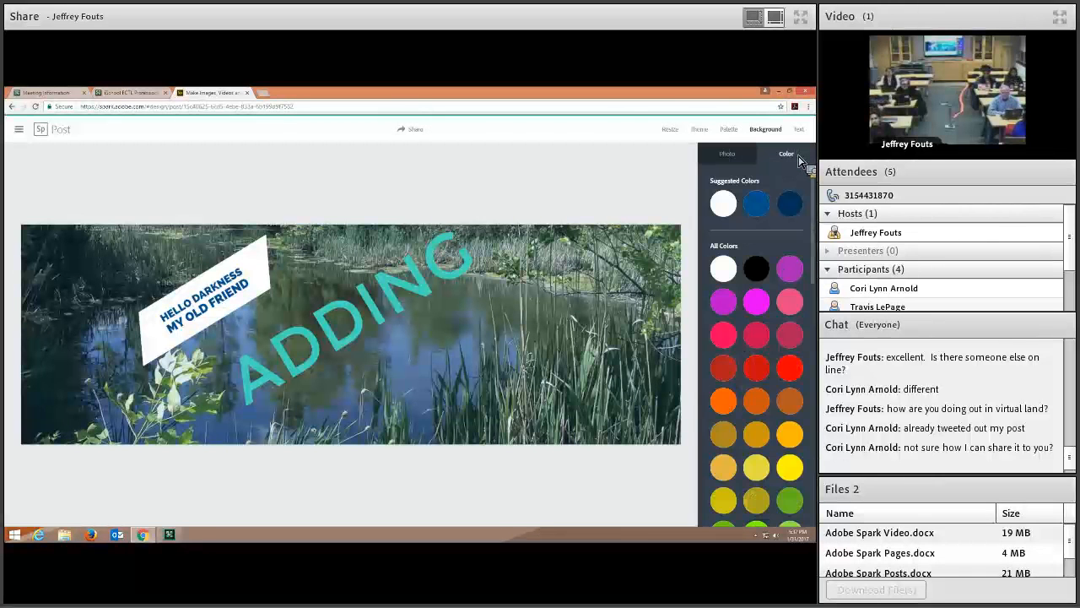
pyautogui.click(728, 157)
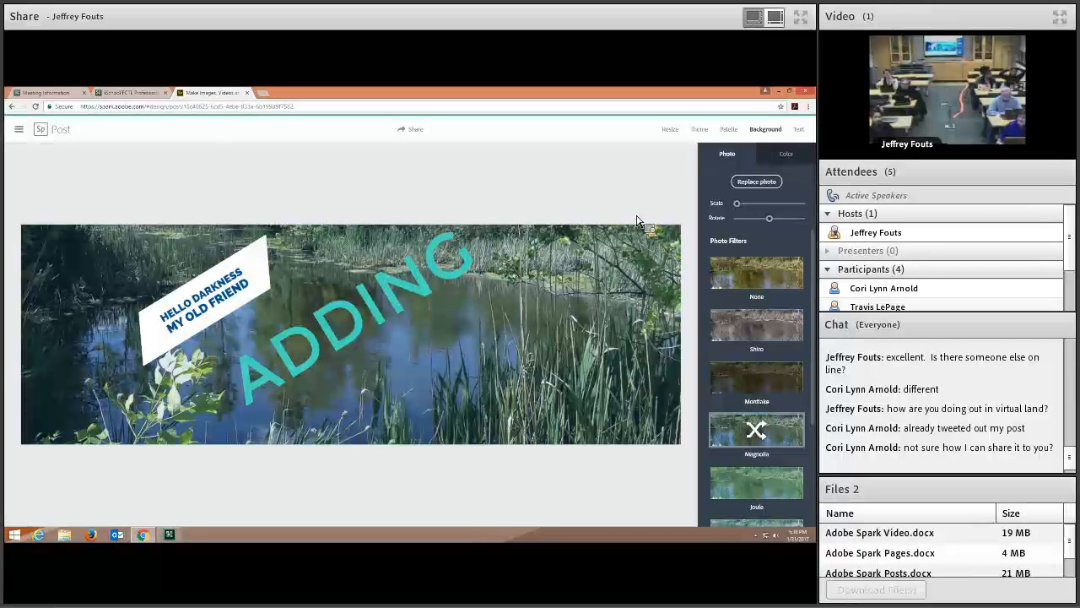
# Show the Resize formats and scroll to the Facebook, Twitter and LinkedIn cover and header sizes
pyautogui.click(671, 129)
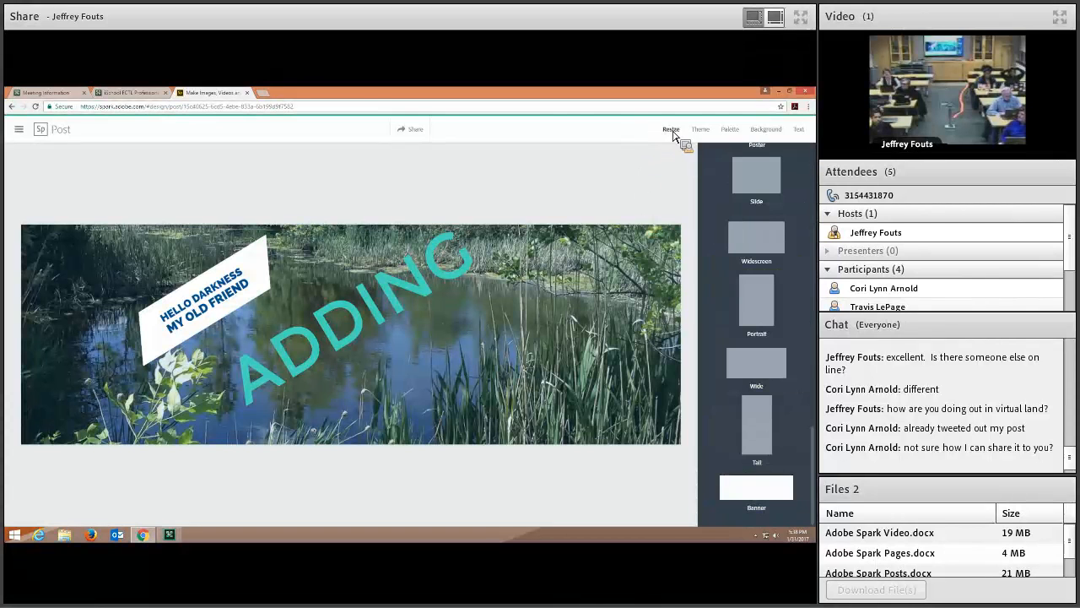
pyautogui.scroll(10, 800, 411)
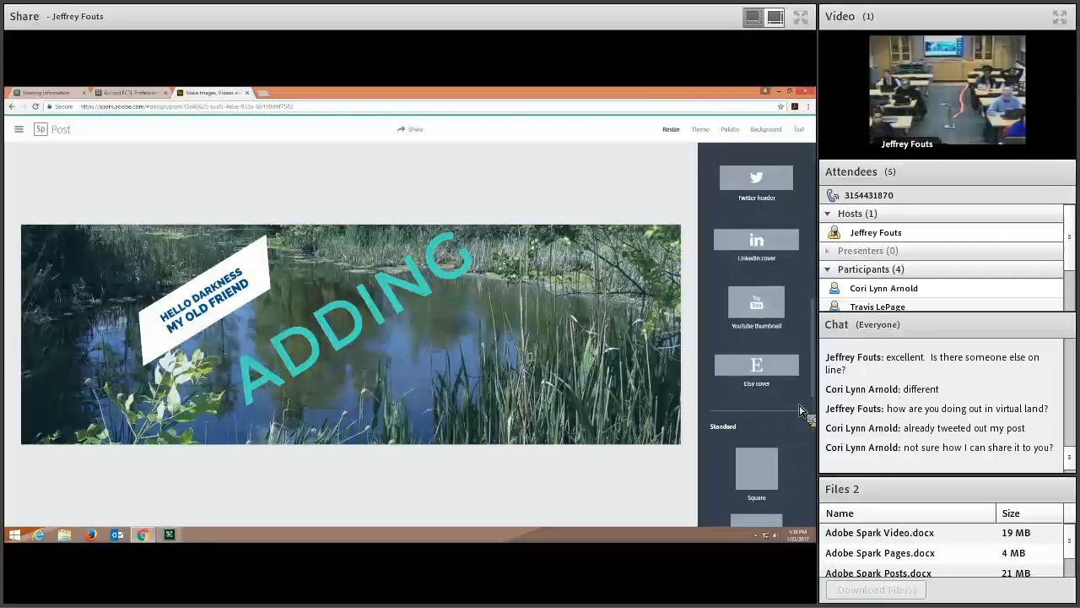
pyautogui.scroll(2, 800, 411)
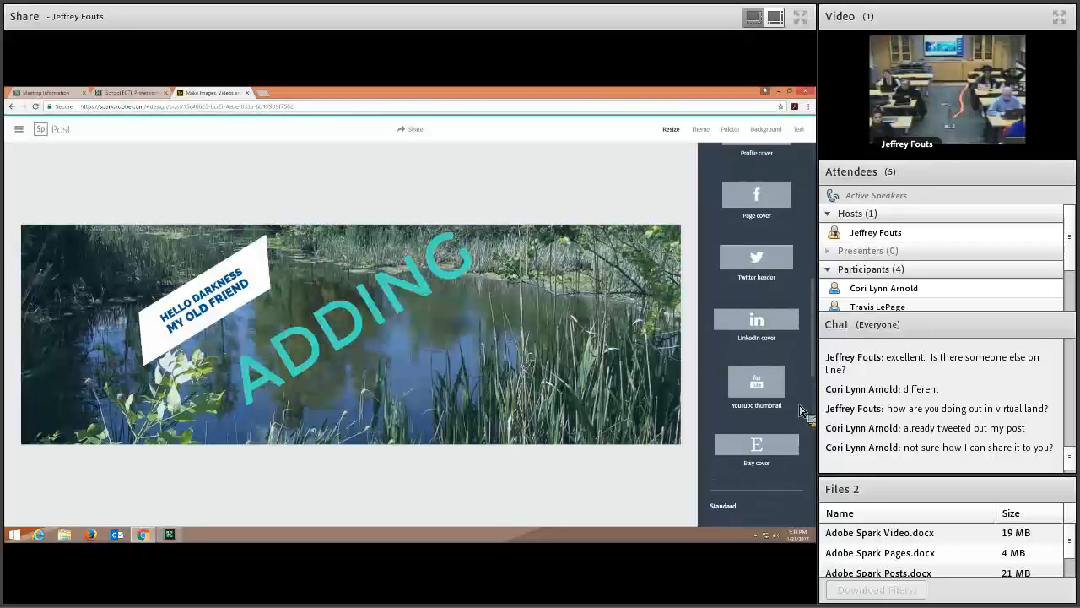
pyautogui.scroll(1, 800, 411)
pyautogui.scroll(3, 802, 411)
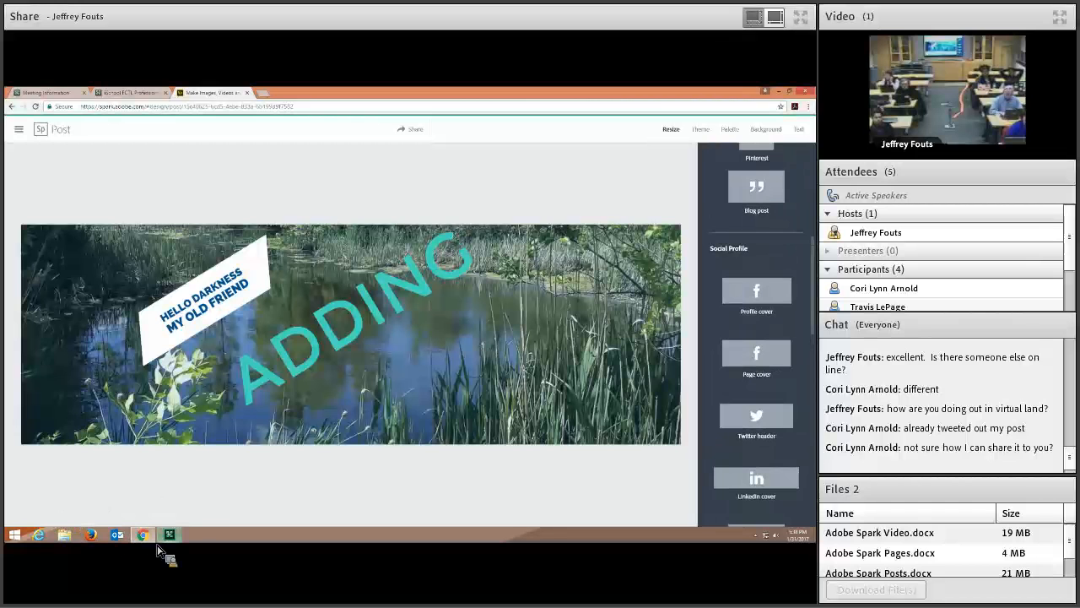
pyautogui.moveTo(176, 544)
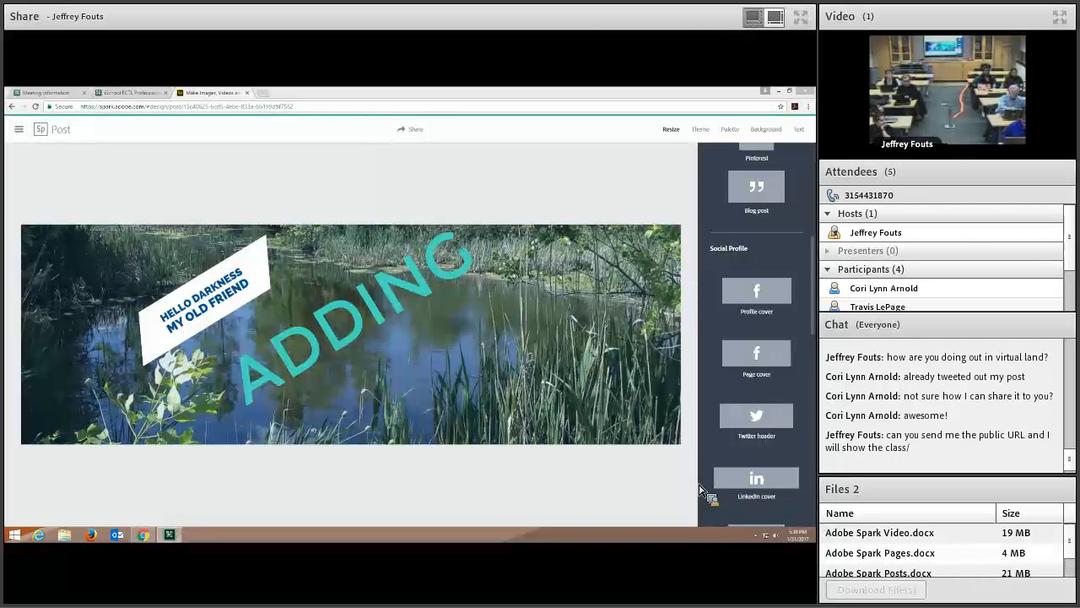
pyautogui.click(795, 391)
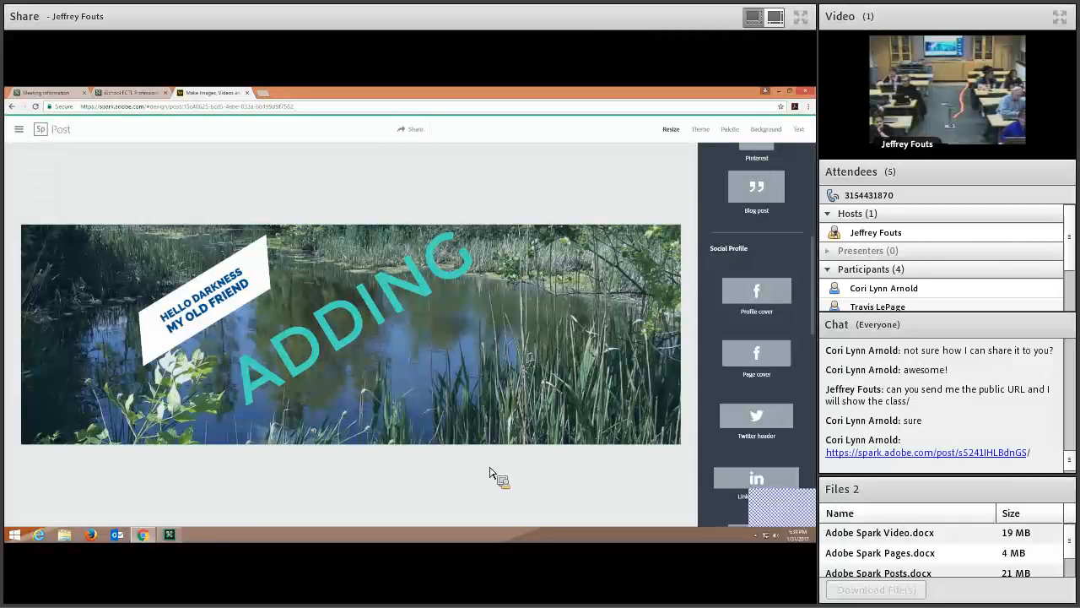
# Open the shared public URL of the cinnamon-roll Spark post in a new Chrome tab
pyautogui.click(777, 519)
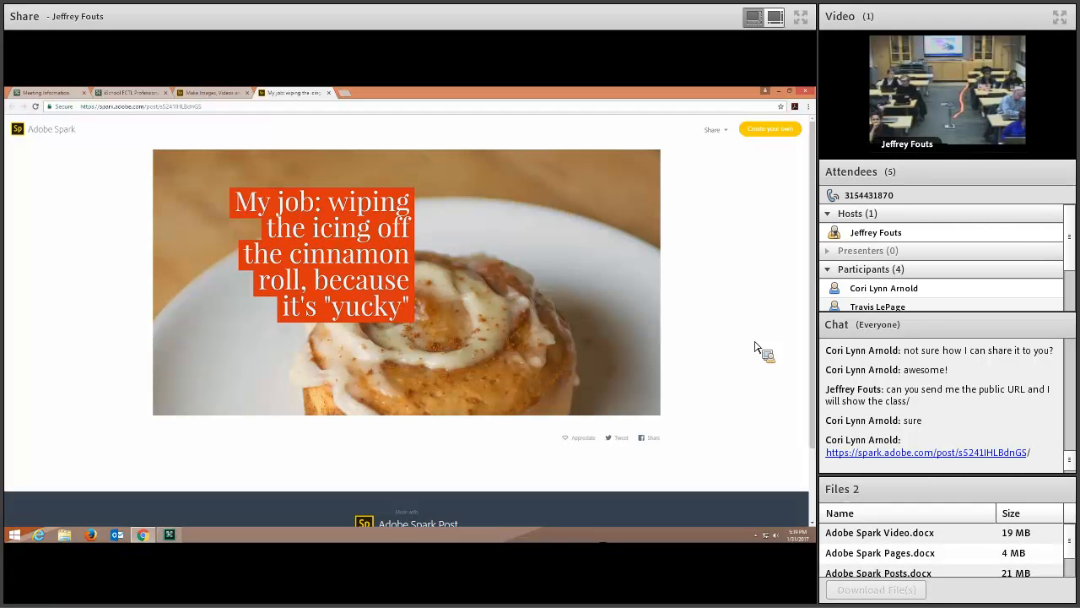
pyautogui.click(712, 483)
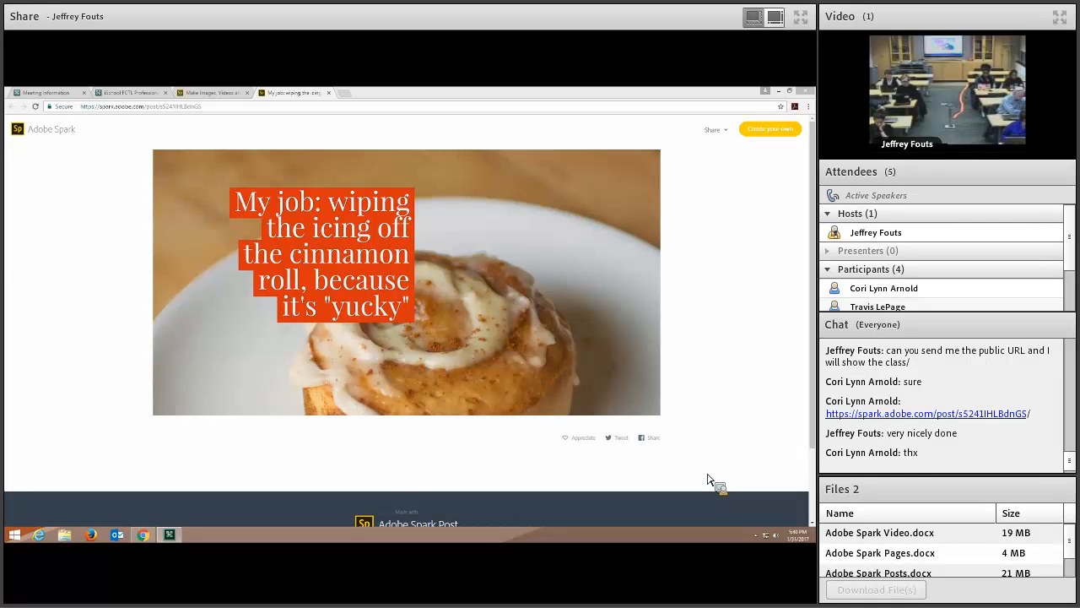
pyautogui.click(795, 393)
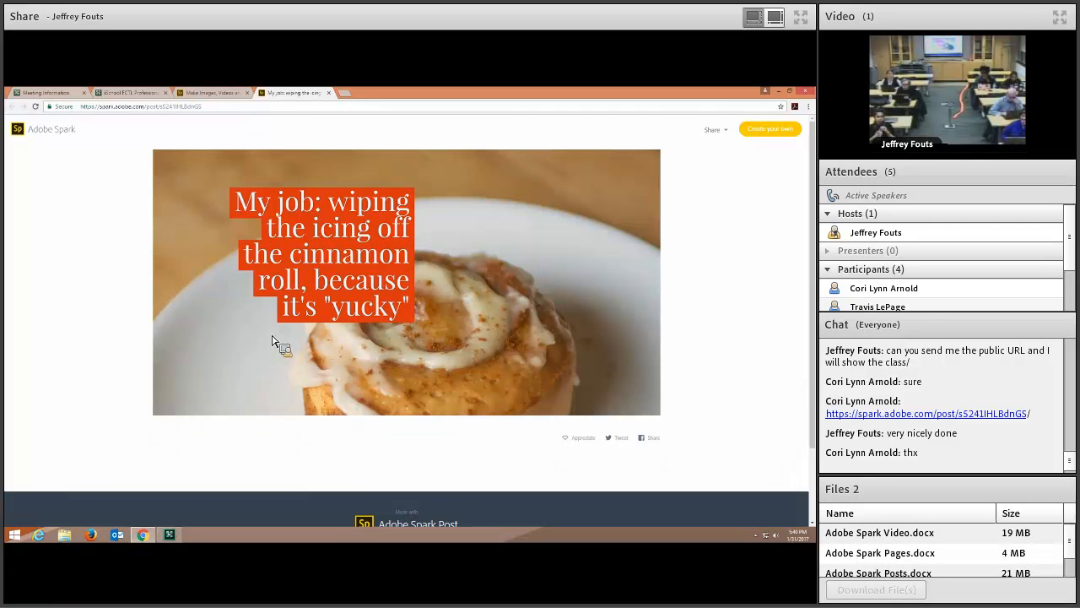
# Return to the Spark editor, go to My Projects, and show the first project's options menu
pyautogui.click(202, 94)
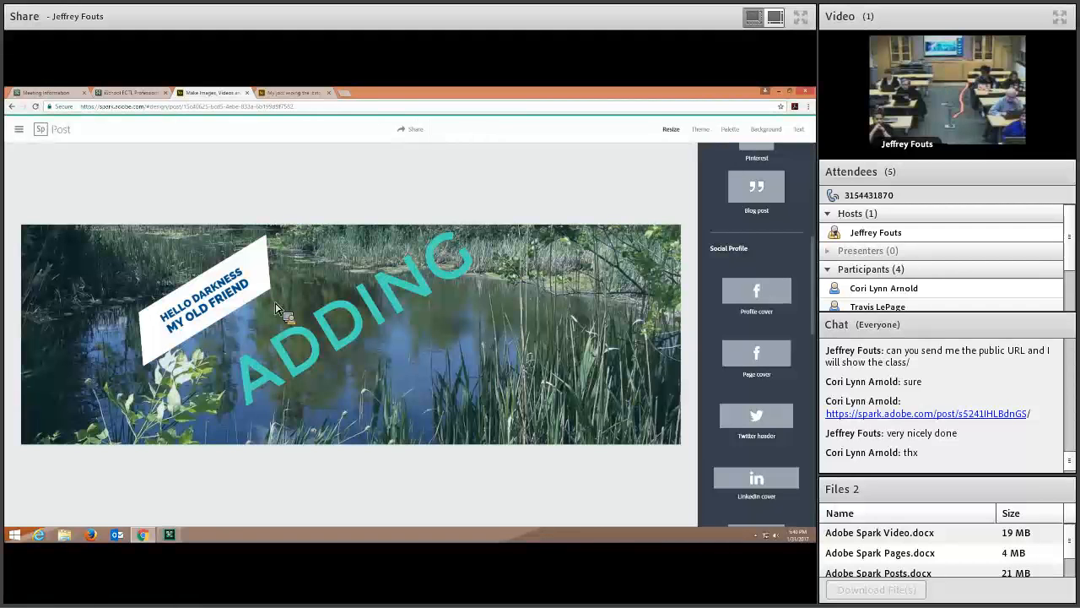
pyautogui.click(20, 131)
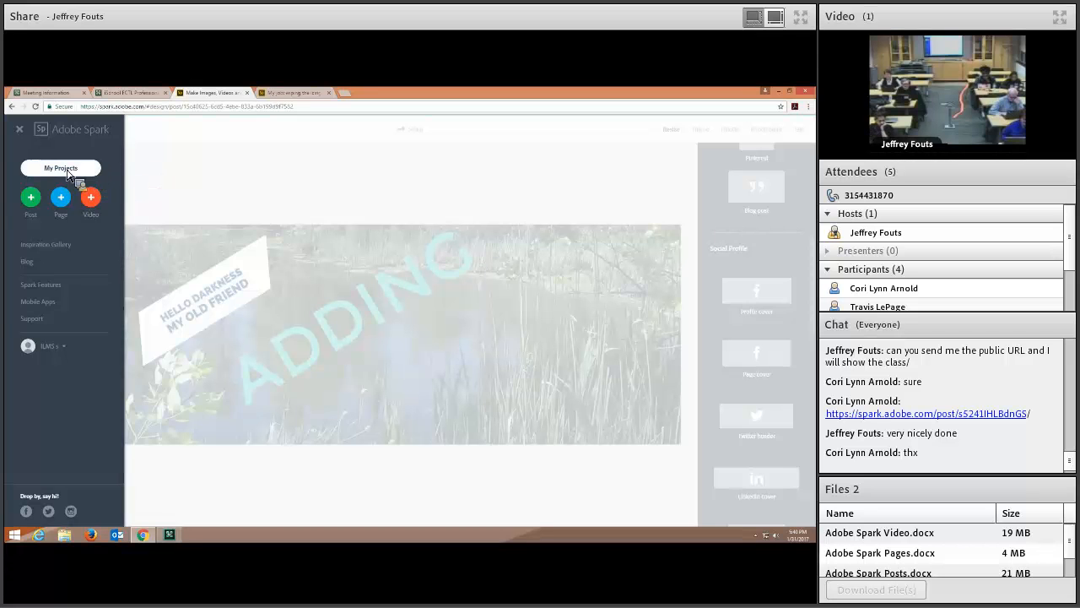
pyautogui.click(61, 168)
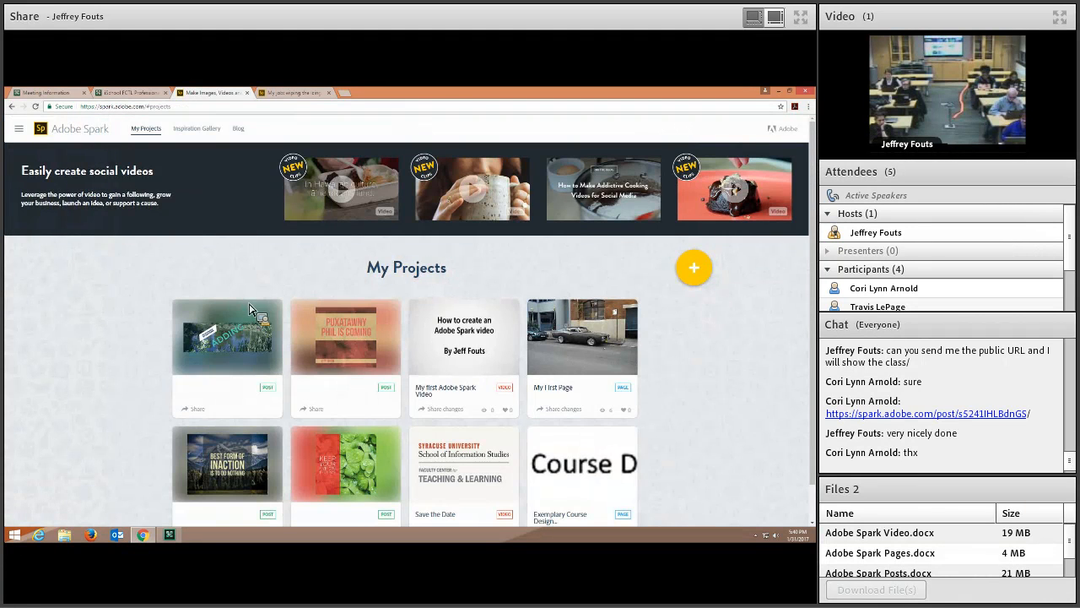
pyautogui.scroll(-1, 269, 344)
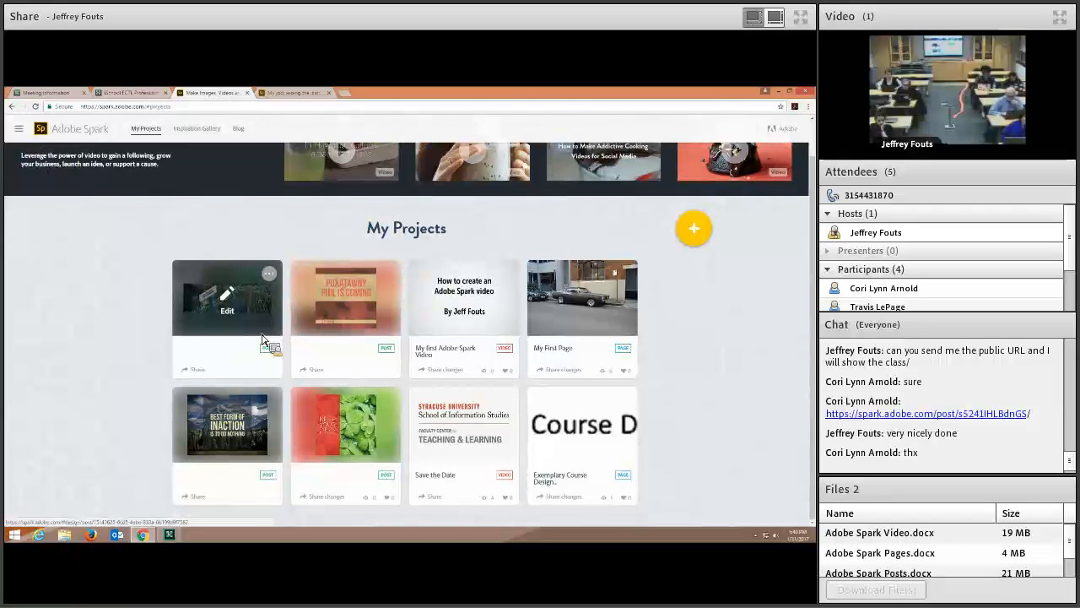
pyautogui.scroll(1, 262, 340)
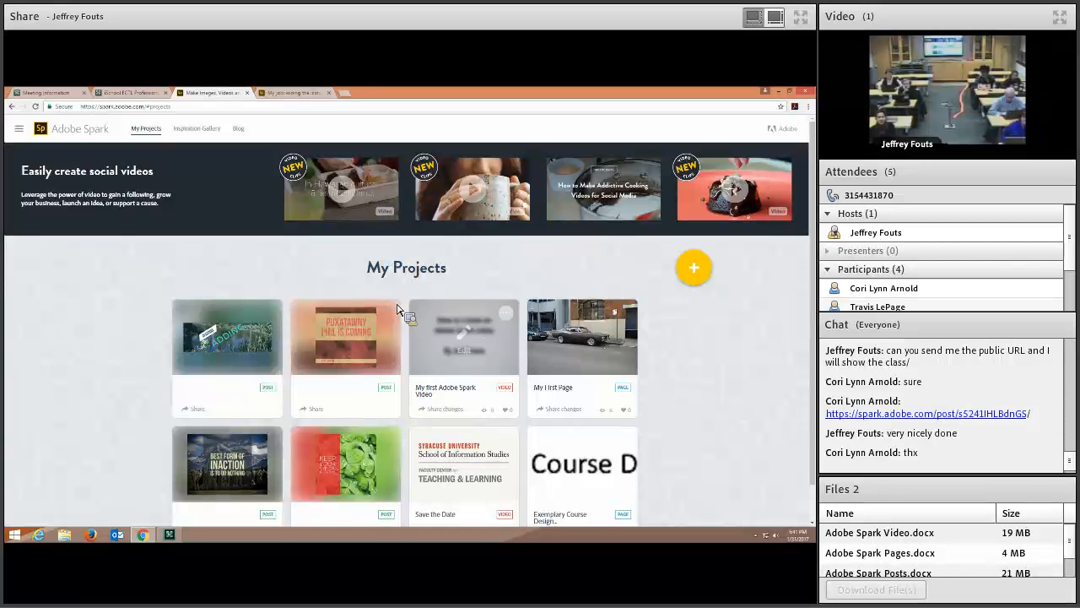
pyautogui.moveTo(244, 336)
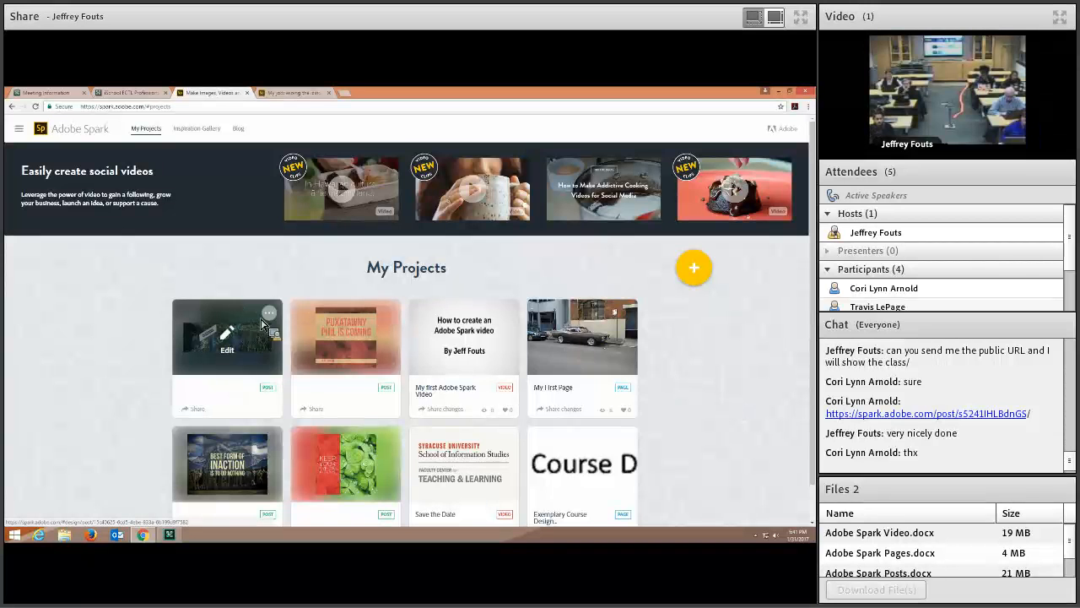
pyautogui.click(274, 315)
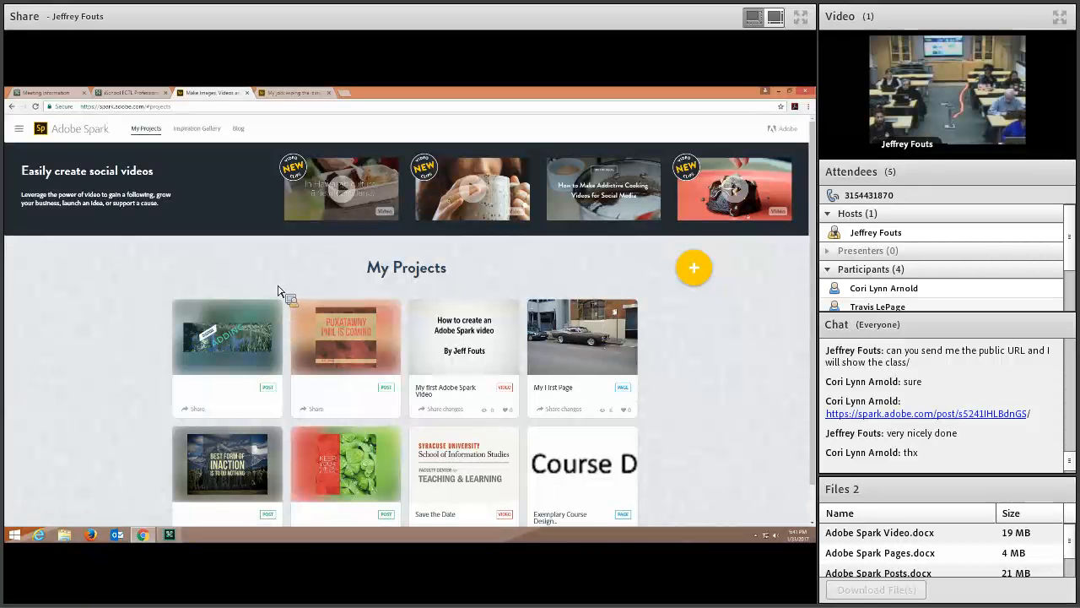
# Start a new blank Spark Page from the navigation menu
pyautogui.click(17, 129)
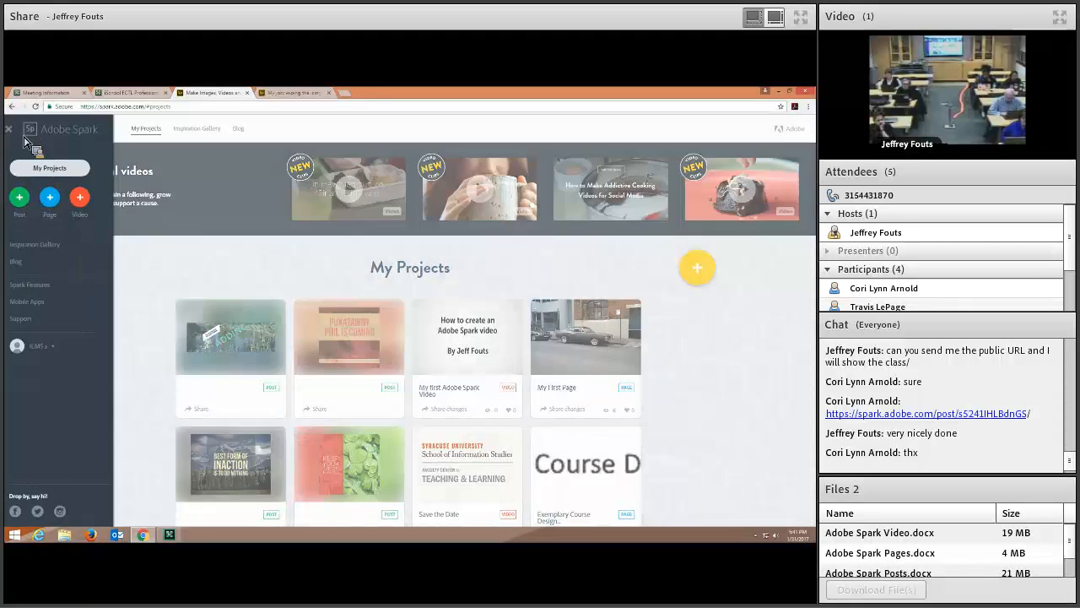
pyautogui.click(60, 199)
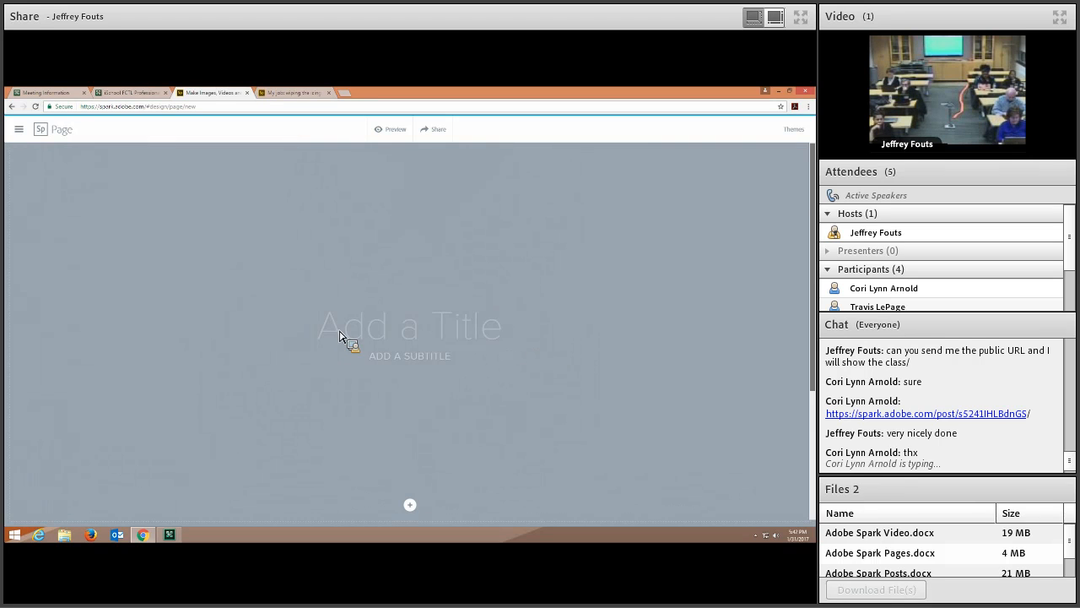
# Title the new page 'IST335' and add a short subtitle beneath it
pyautogui.write('IST335')
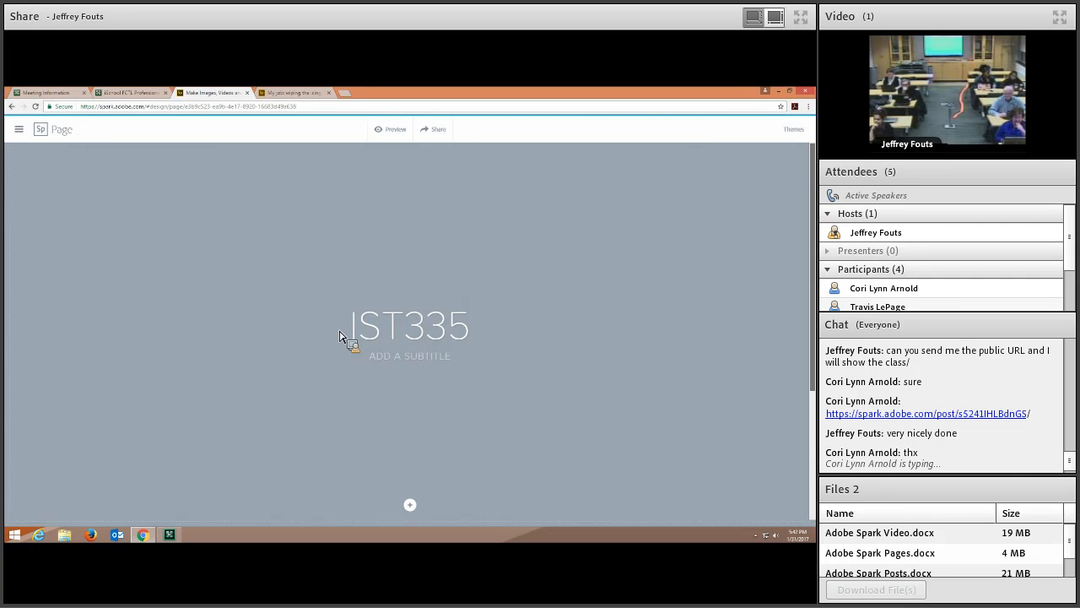
pyautogui.write(": Jeff'")
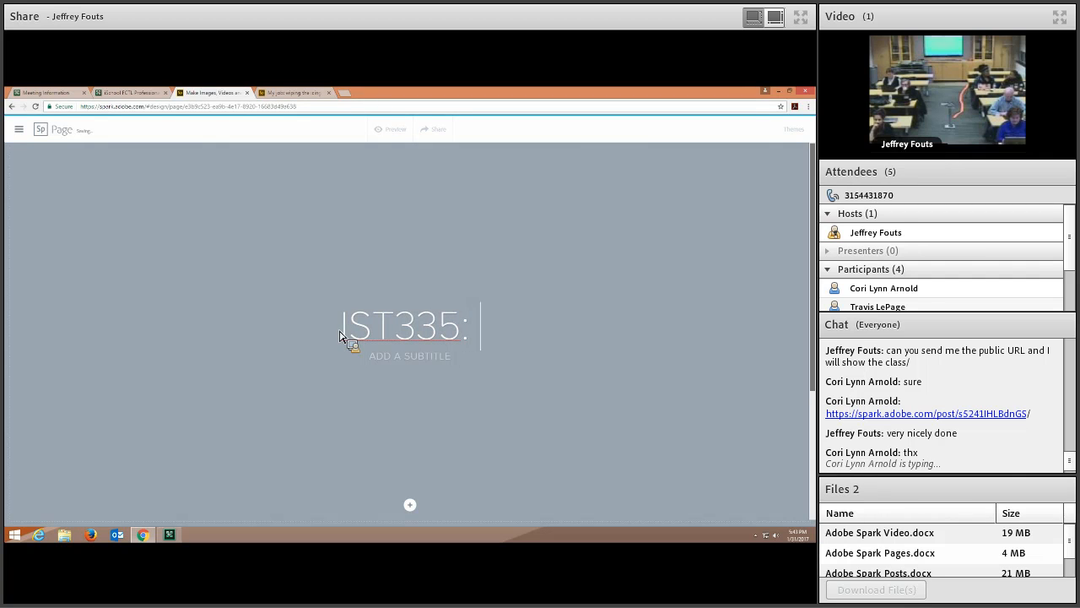
pyautogui.press('BackSpace')
pyautogui.press('BackSpace')
pyautogui.press('BackSpace')
pyautogui.press('BackSpace')
pyautogui.press('BackSpace')
pyautogui.press('BackSpace')
pyautogui.press('BackSpace')
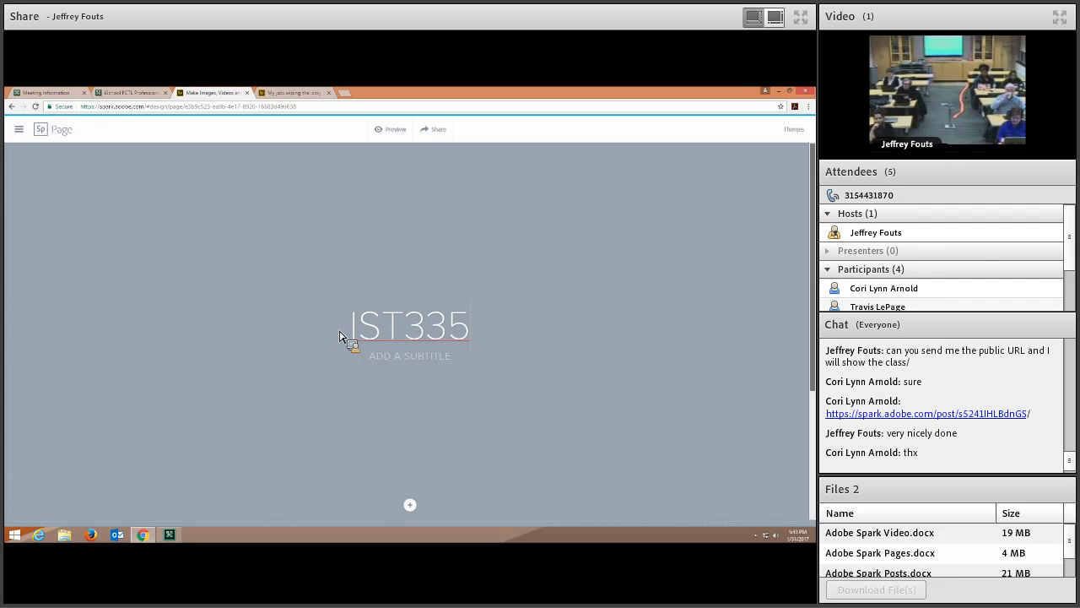
pyautogui.click(423, 369)
pyautogui.write('Jeff is king')
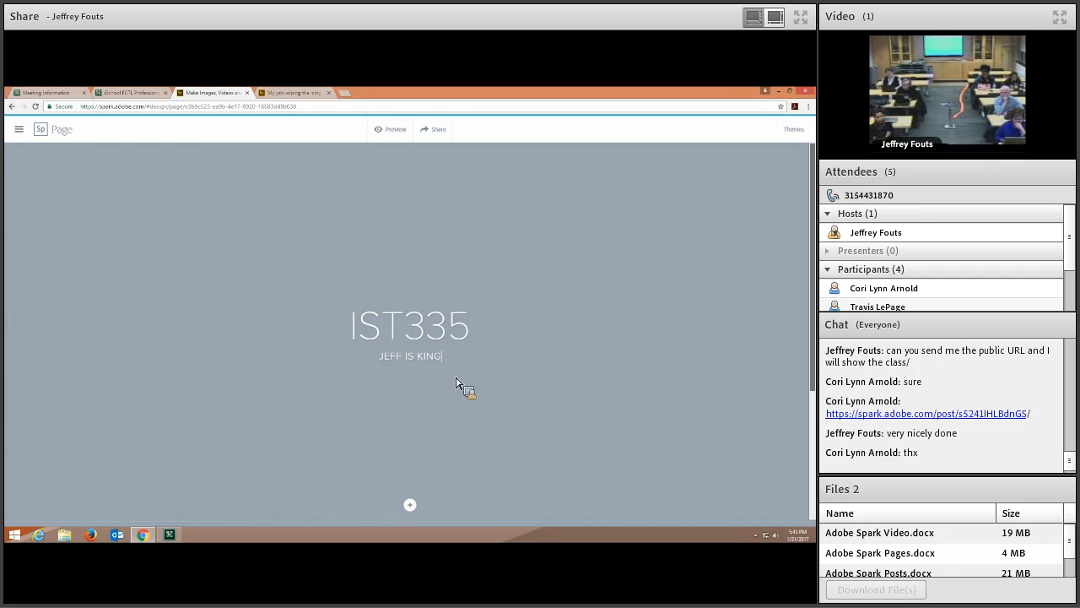
pyautogui.click(411, 508)
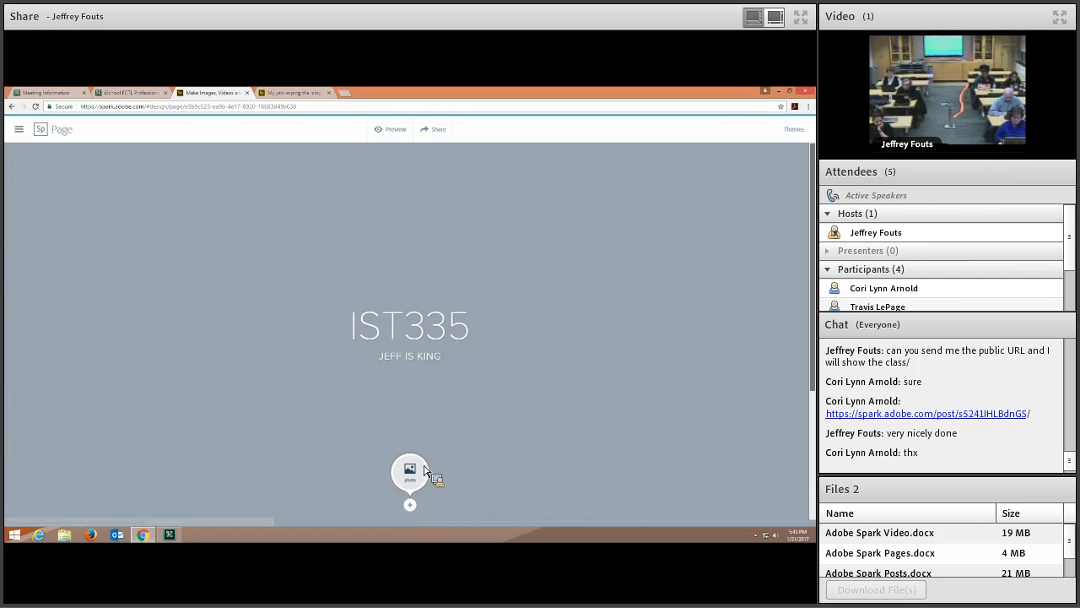
# Add a photo to the cover and search free photos for 'organization behavior'
pyautogui.click(410, 471)
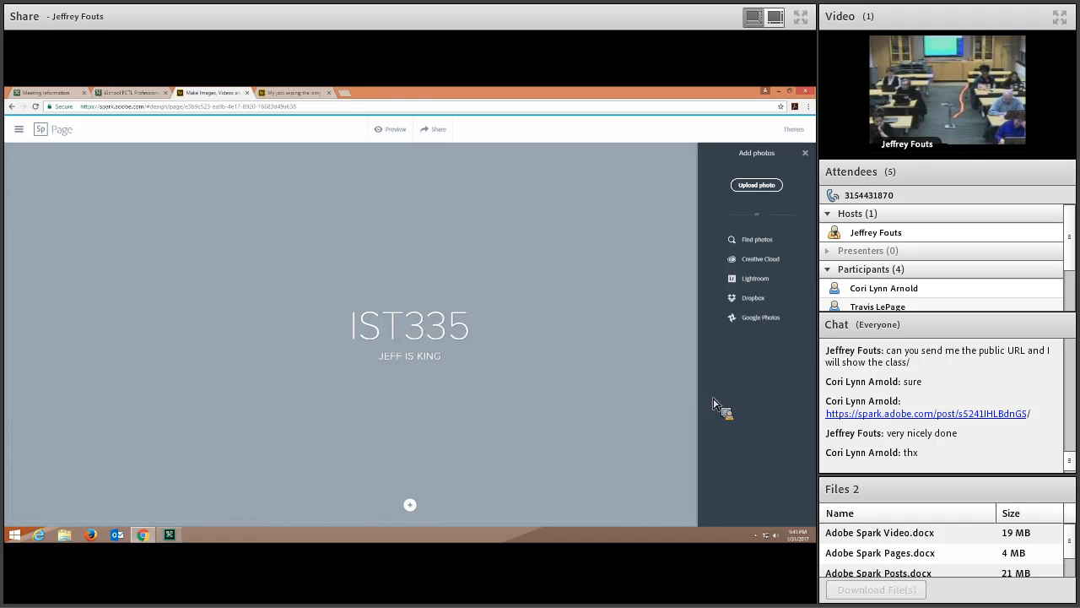
pyautogui.click(757, 243)
pyautogui.click(746, 179)
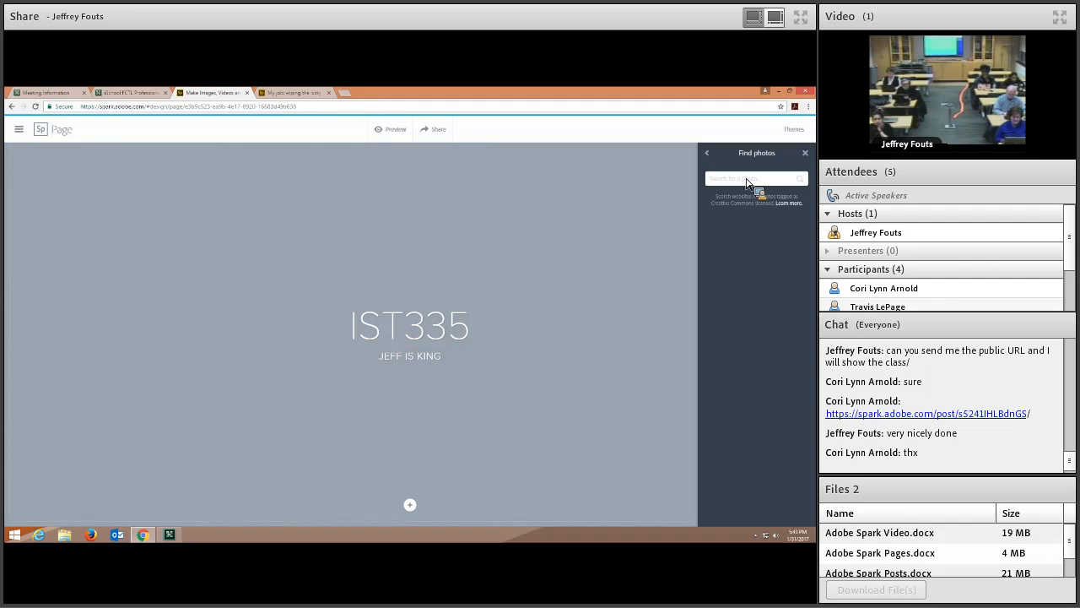
pyautogui.write('org behavior')
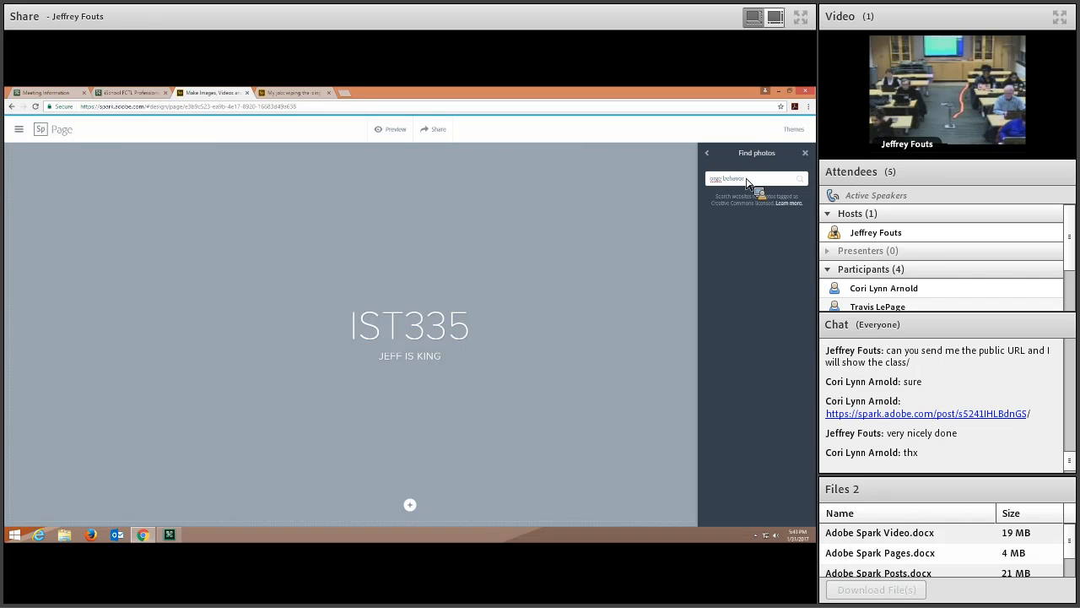
pyautogui.press('BackSpace')
pyautogui.press('Return')
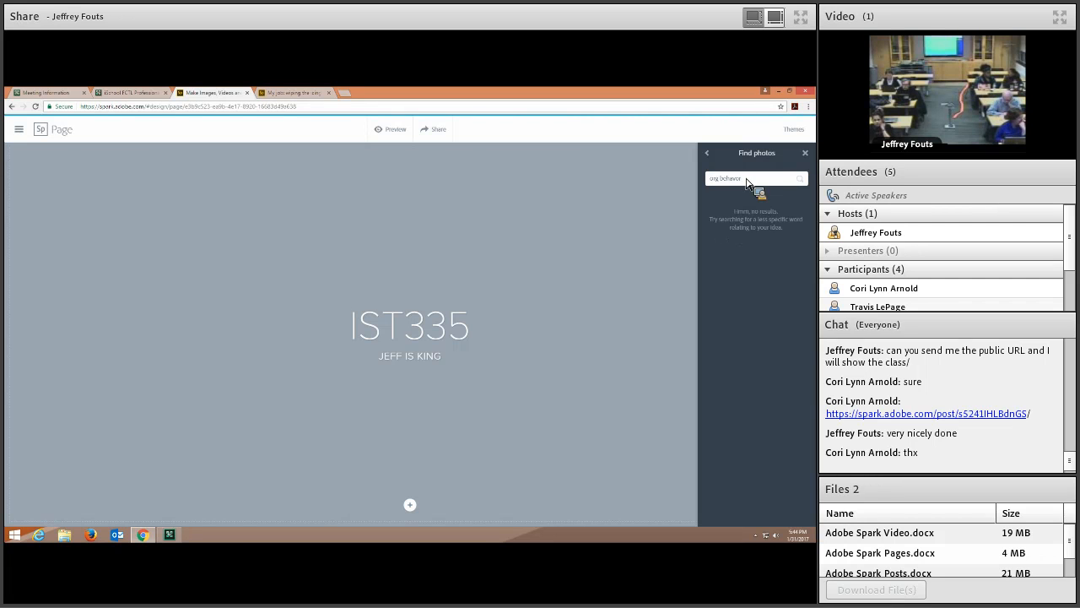
pyautogui.moveTo(749, 179); pyautogui.dragTo(680, 189)
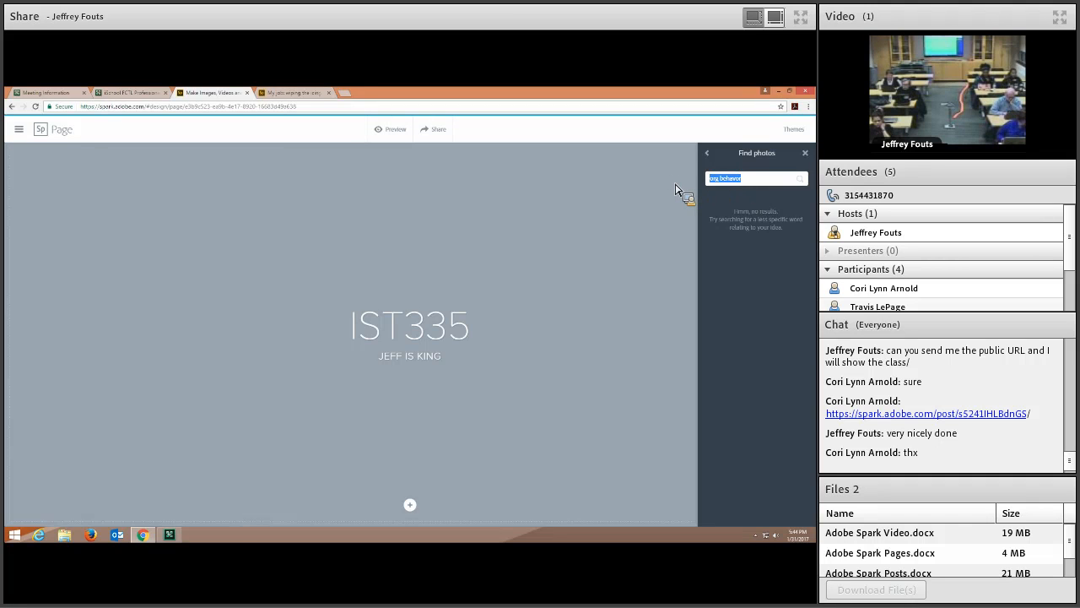
pyautogui.write('or')
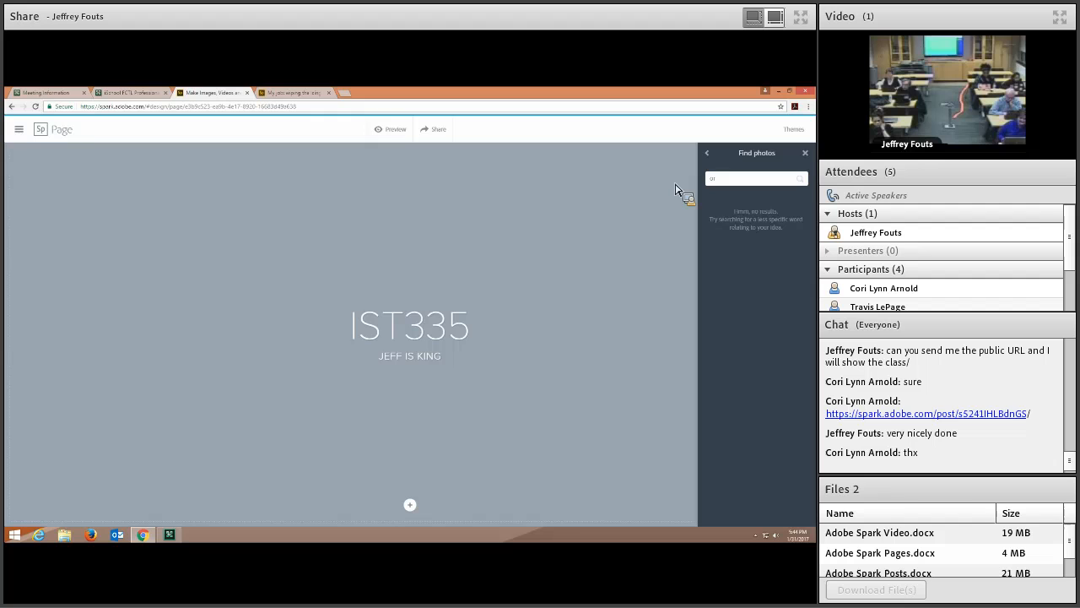
pyautogui.press('Return')
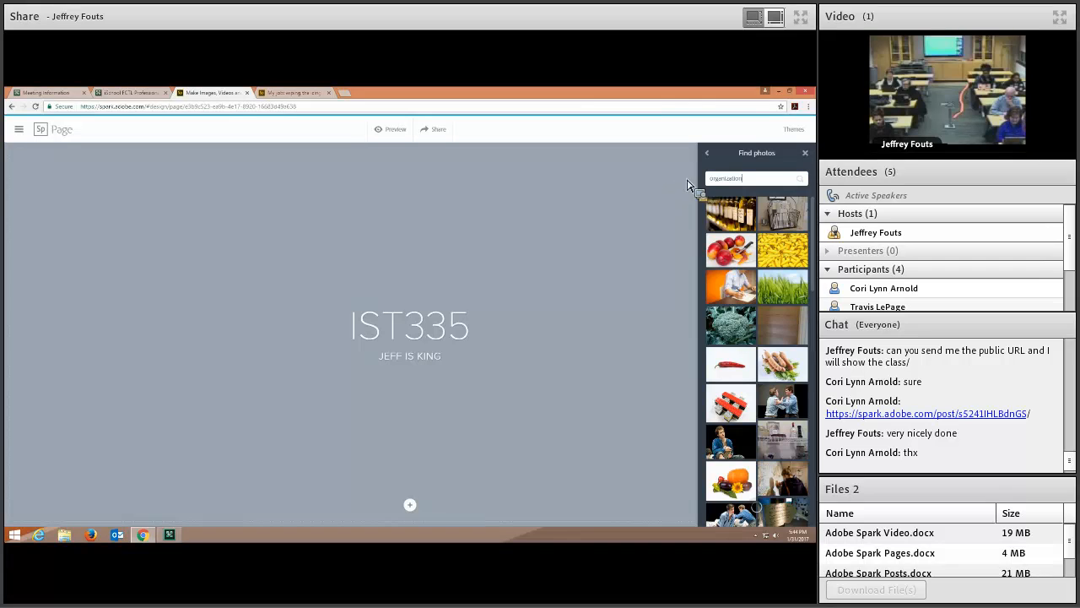
pyautogui.moveTo(753, 179); pyautogui.dragTo(736, 187)
pyautogui.click(767, 186)
pyautogui.write('beh')
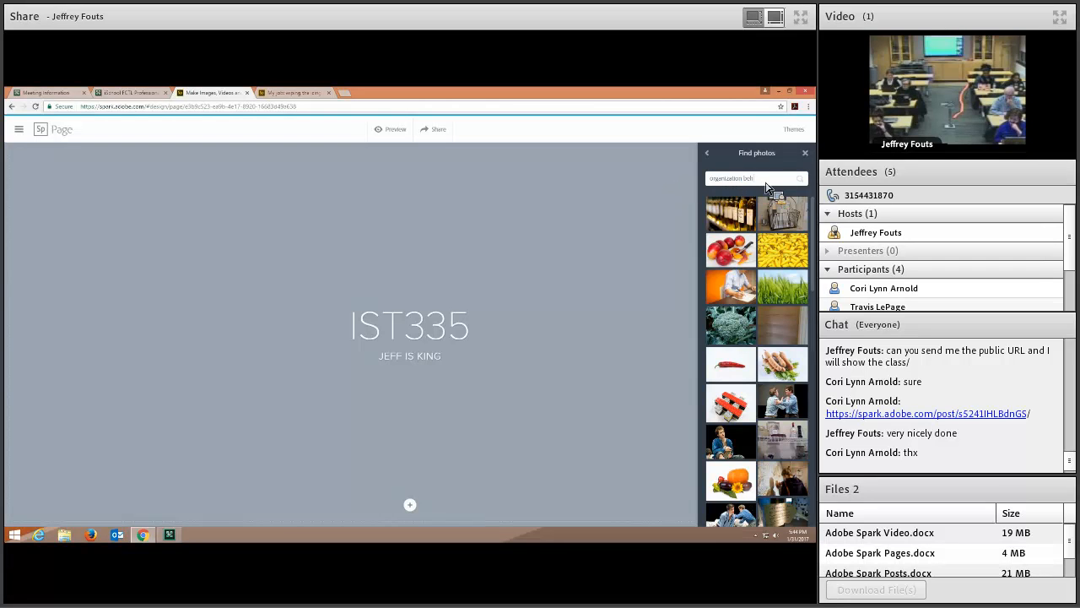
pyautogui.press('Return')
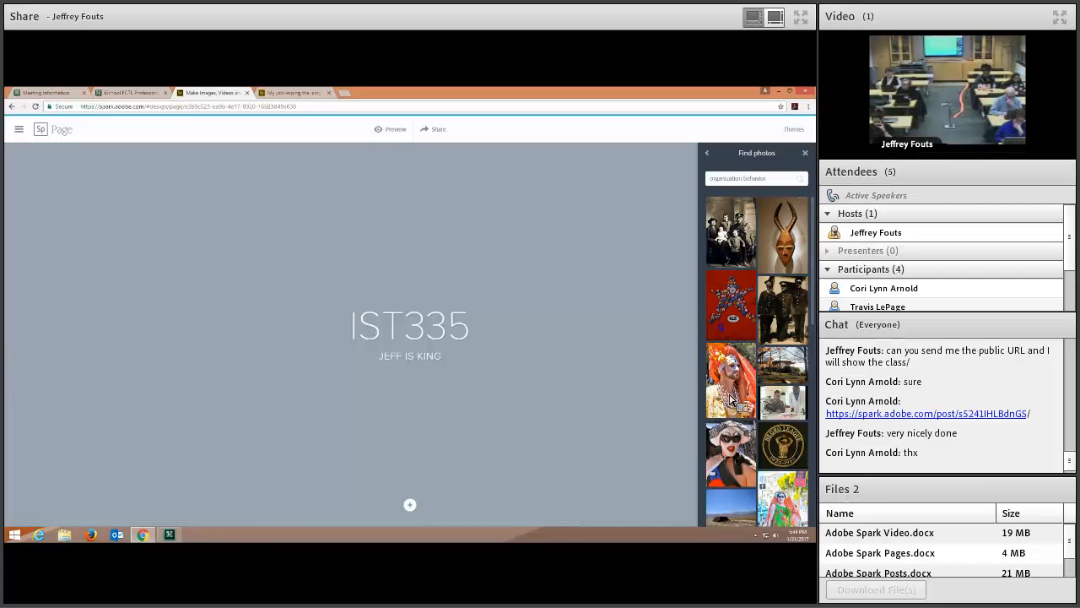
# Replace the photo search term with 'puppies' and run the search
pyautogui.scroll(-3, 727, 401)
pyautogui.scroll(3, 732, 399)
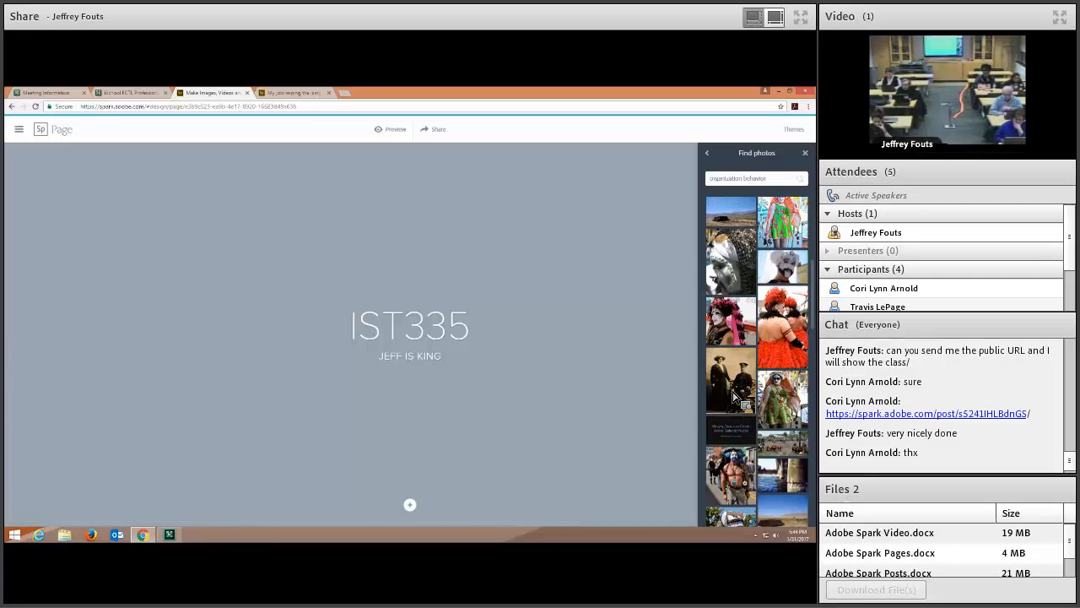
pyautogui.moveTo(776, 179); pyautogui.dragTo(685, 184)
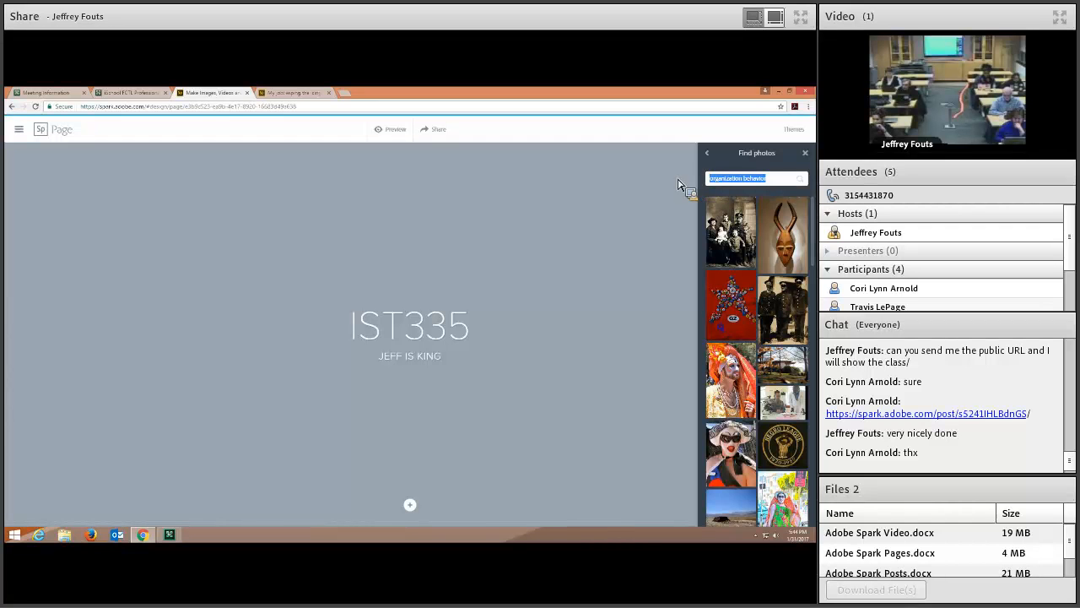
pyautogui.write('puppies')
pyautogui.press('Return')
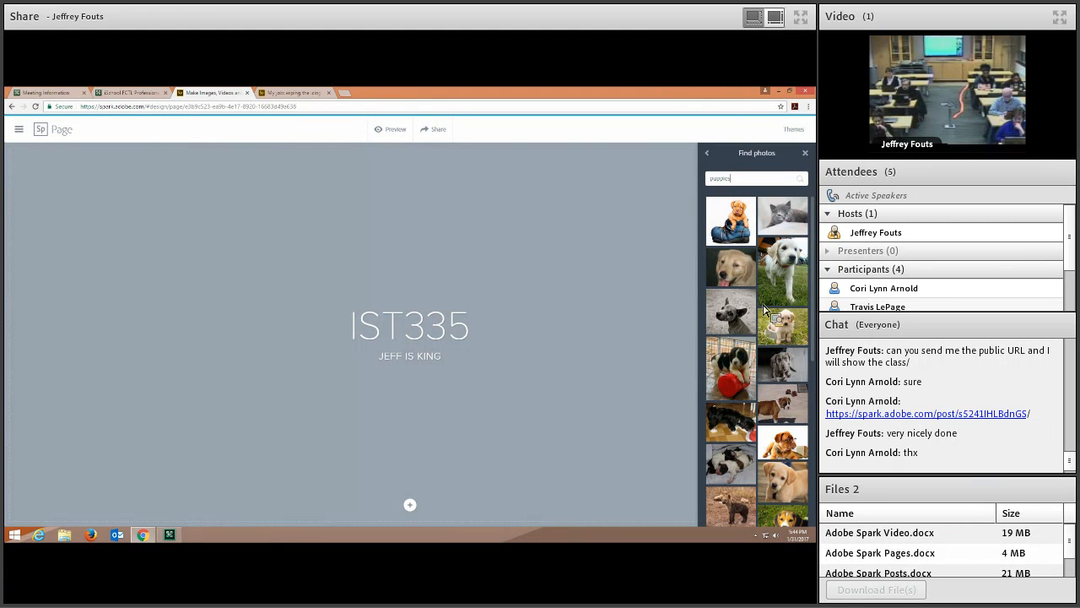
# Set the puppy-with-red-ball photo as the IST335 title background
pyautogui.click(734, 361)
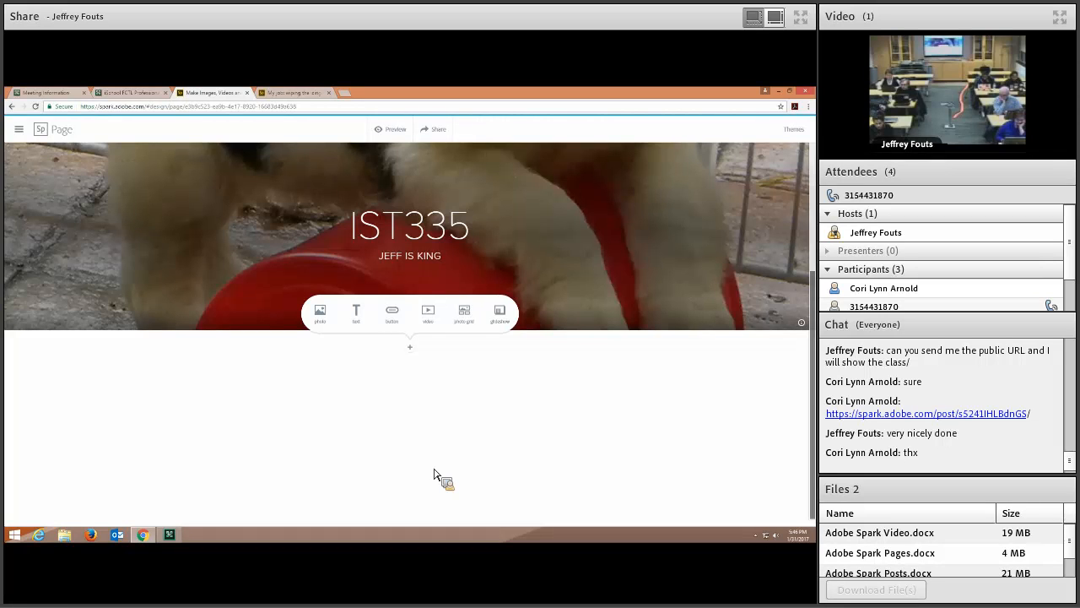
# Add a glideshow below the title using the golden puppy close-up photo and save it
pyautogui.click(494, 322)
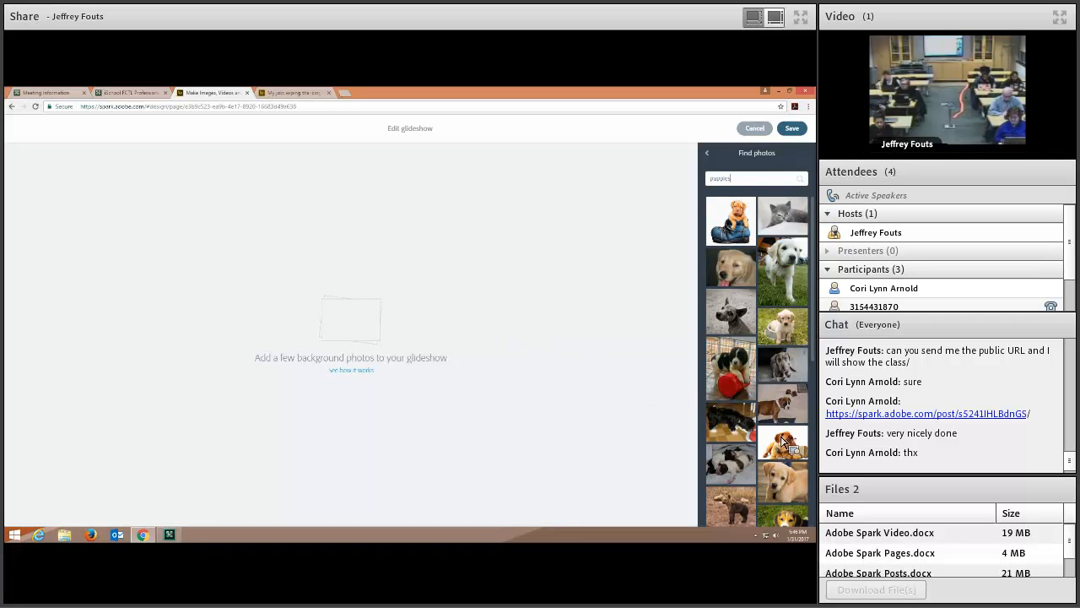
pyautogui.click(792, 487)
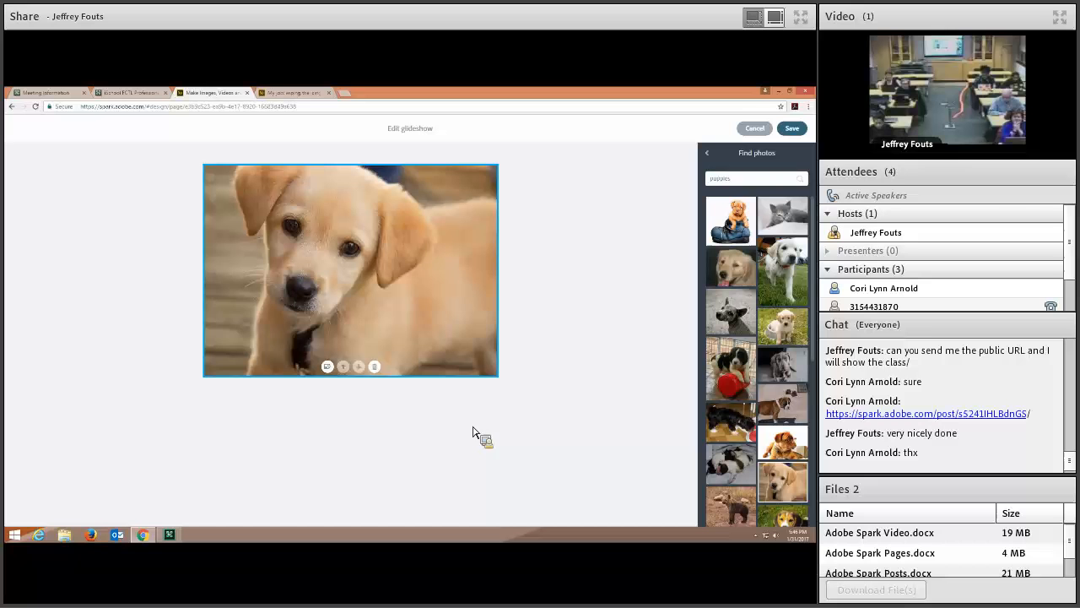
pyautogui.click(792, 128)
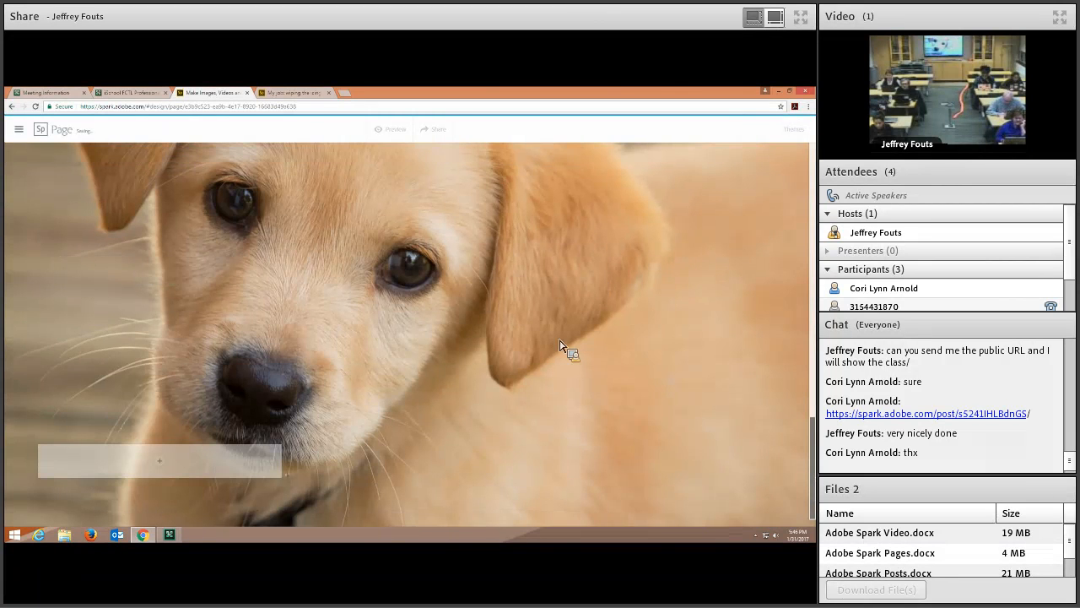
pyautogui.scroll(5, 436, 355)
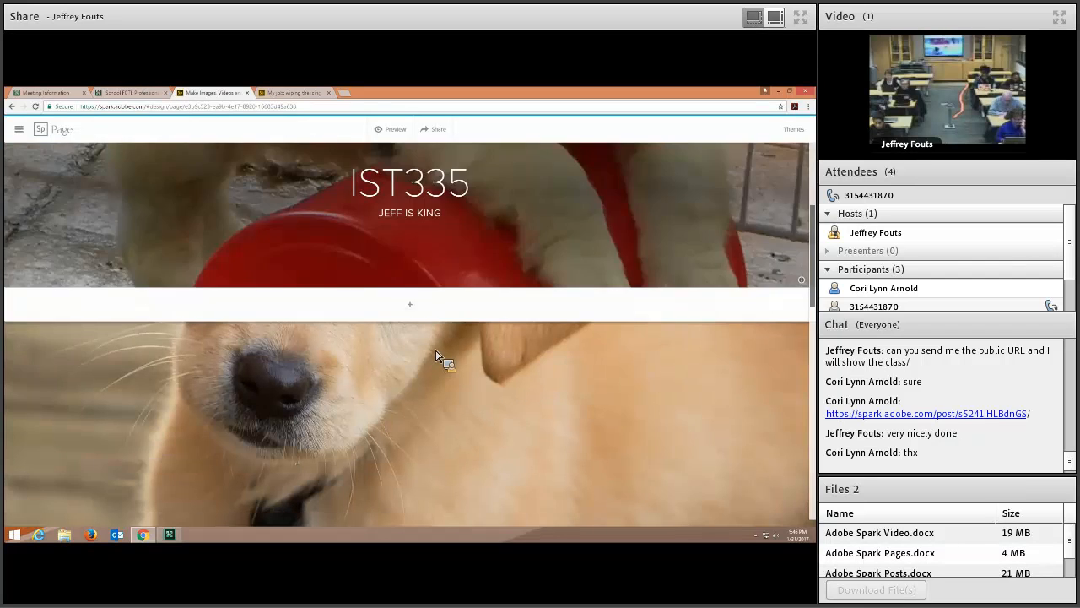
pyautogui.scroll(-3, 437, 354)
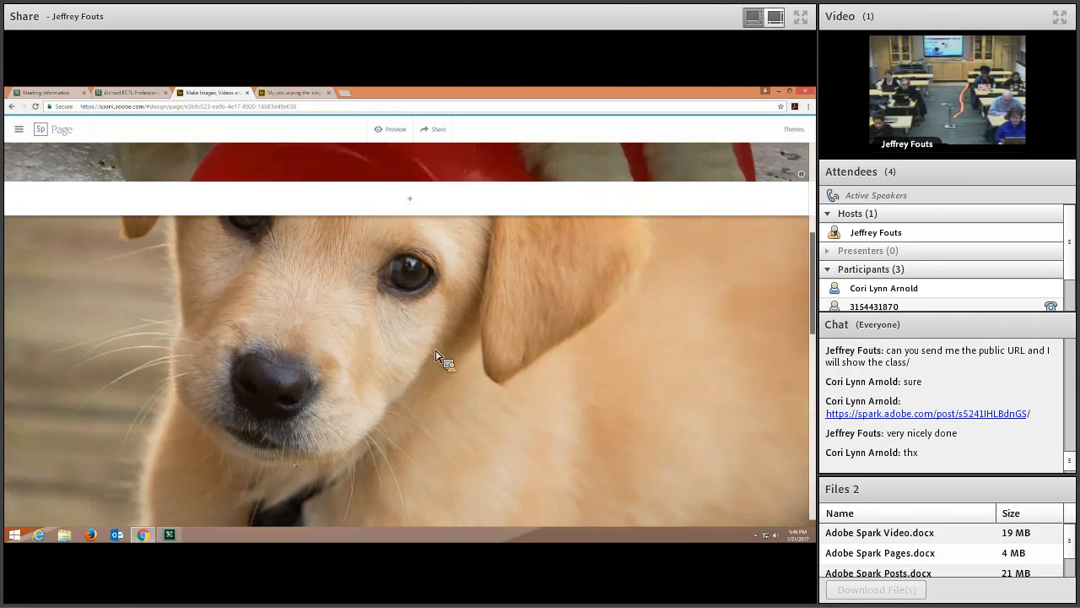
pyautogui.scroll(-2, 436, 355)
pyautogui.scroll(-2, 436, 354)
pyautogui.scroll(3, 437, 354)
pyautogui.scroll(1, 436, 354)
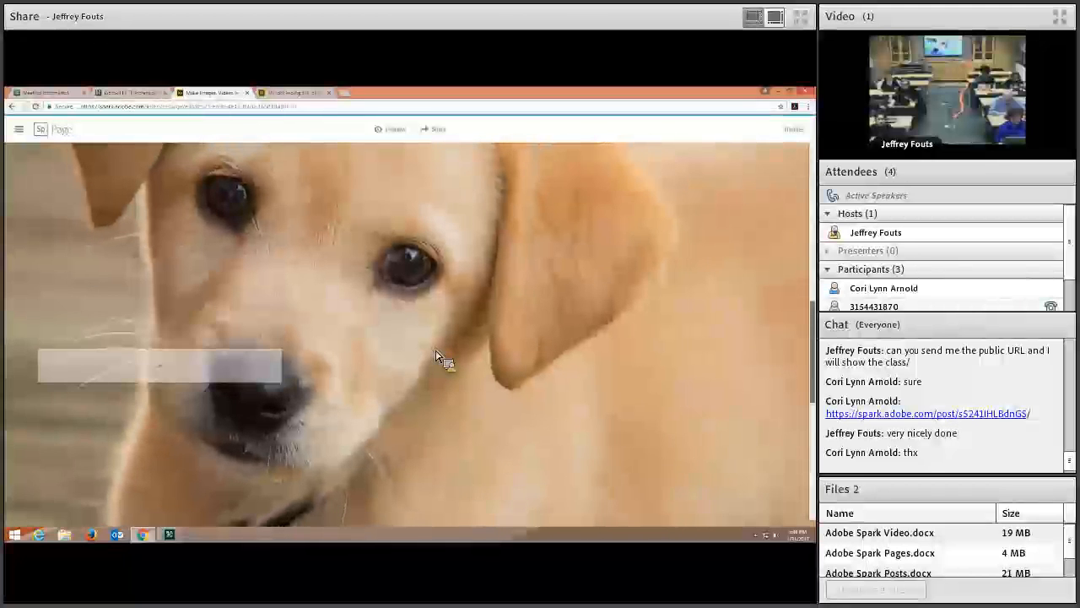
# Search photos for 'kitties', insert the cartoon cat face image, then delete it
pyautogui.click(160, 375)
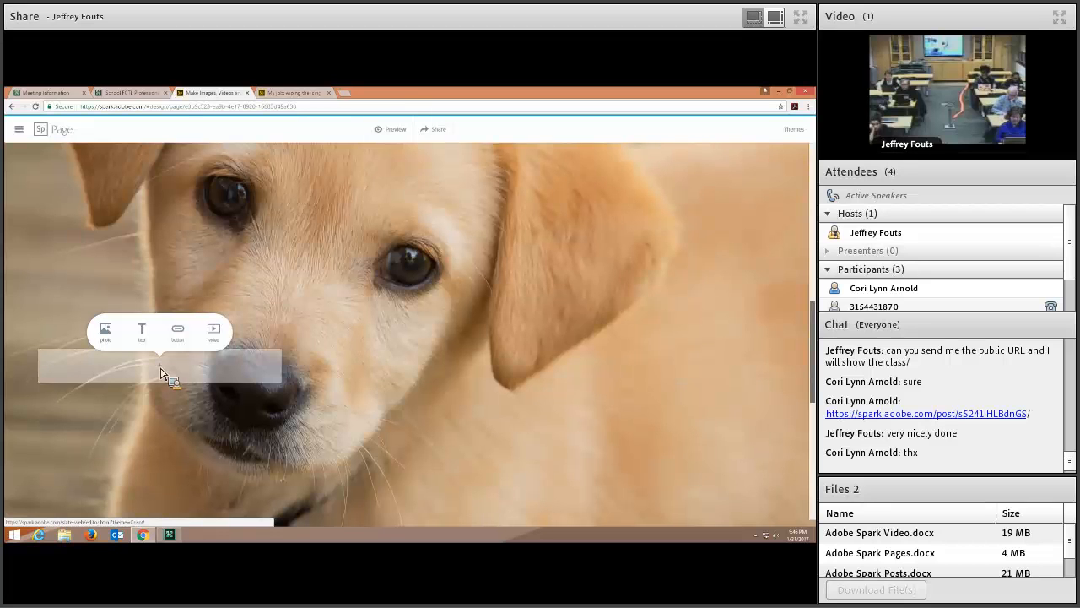
pyautogui.click(108, 334)
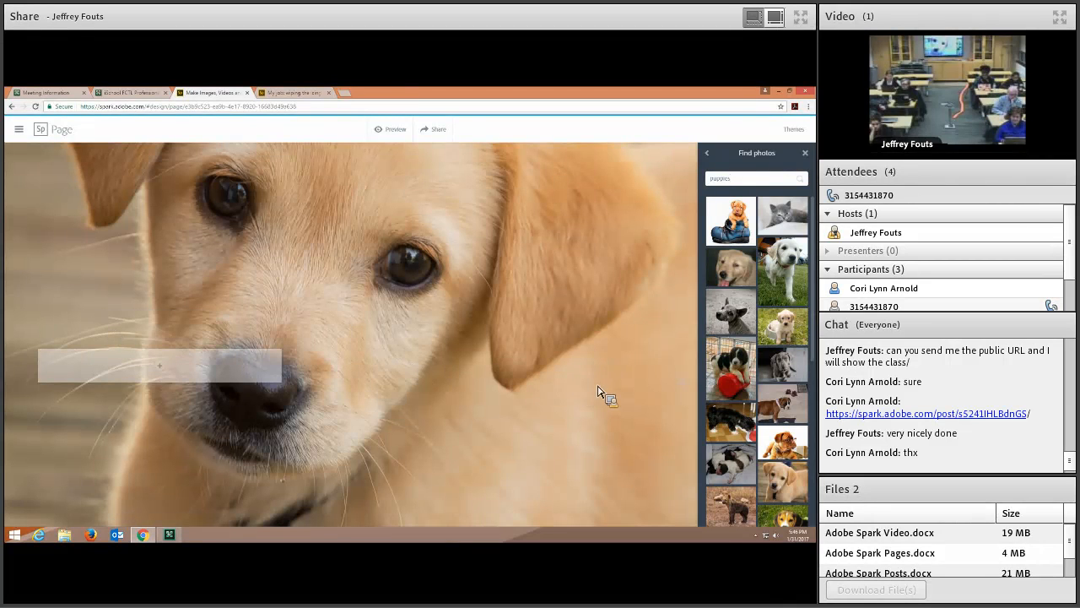
pyautogui.scroll(-1, 724, 393)
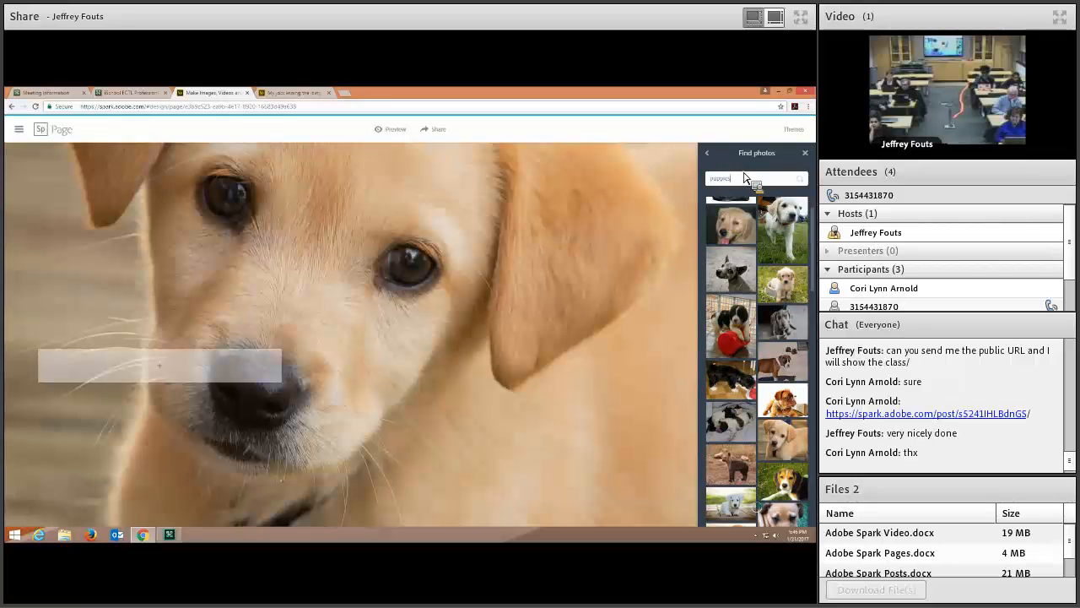
pyautogui.click(743, 177)
pyautogui.write('kitties')
pyautogui.press('Return')
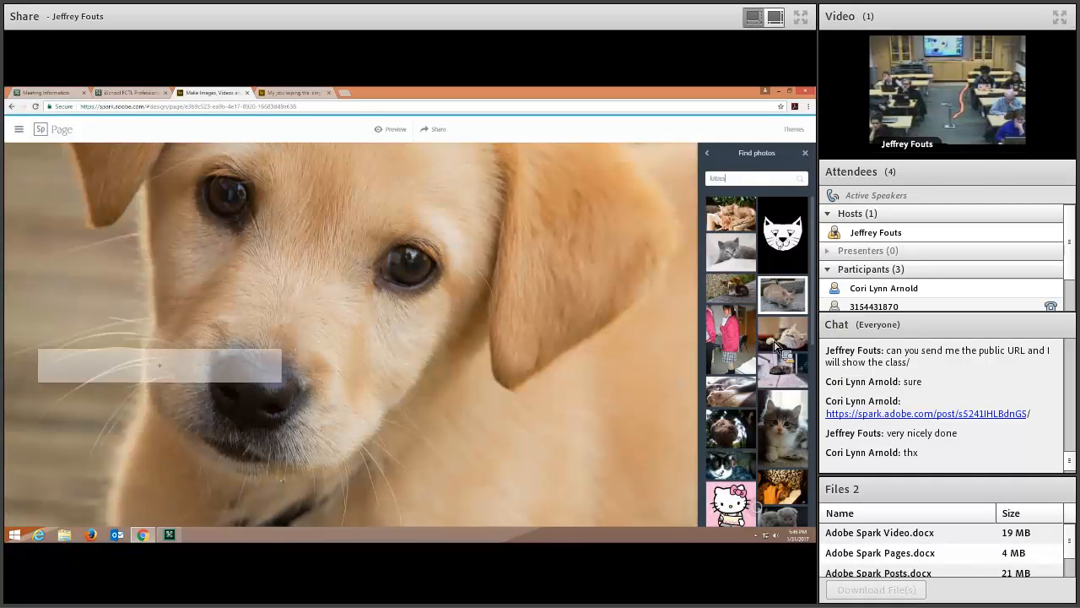
pyautogui.click(798, 245)
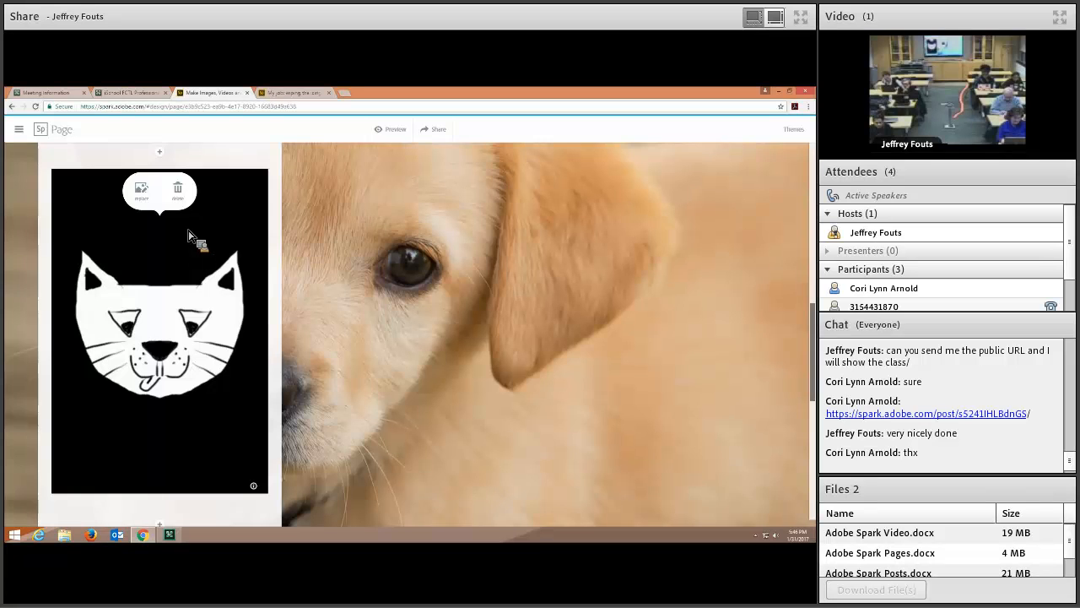
pyautogui.click(179, 191)
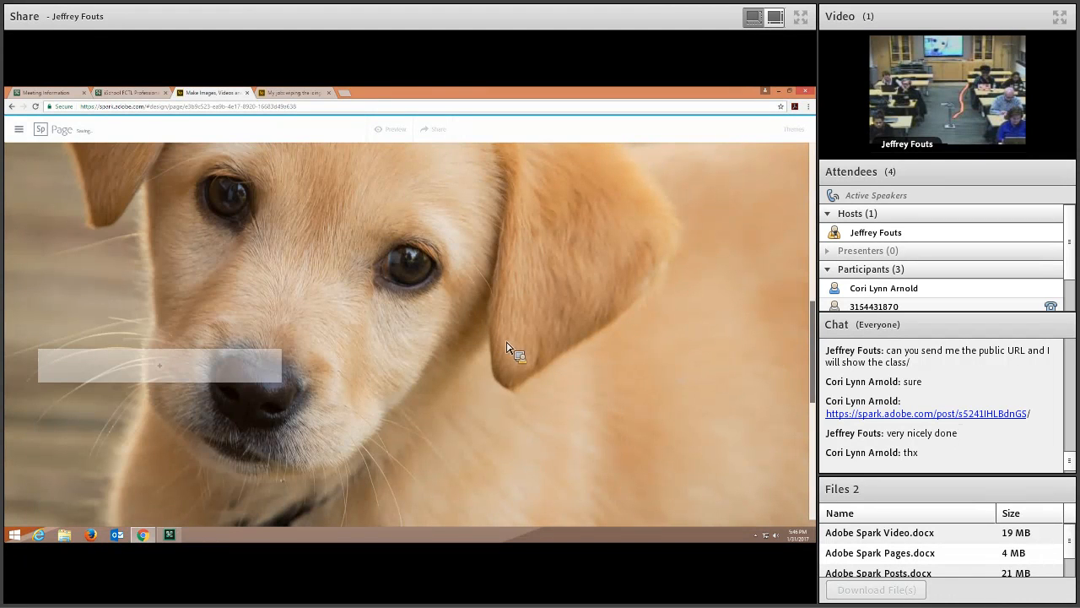
# Insert the white kitten photo into the glideshow and caption it 'cute little kitty'
pyautogui.click(166, 373)
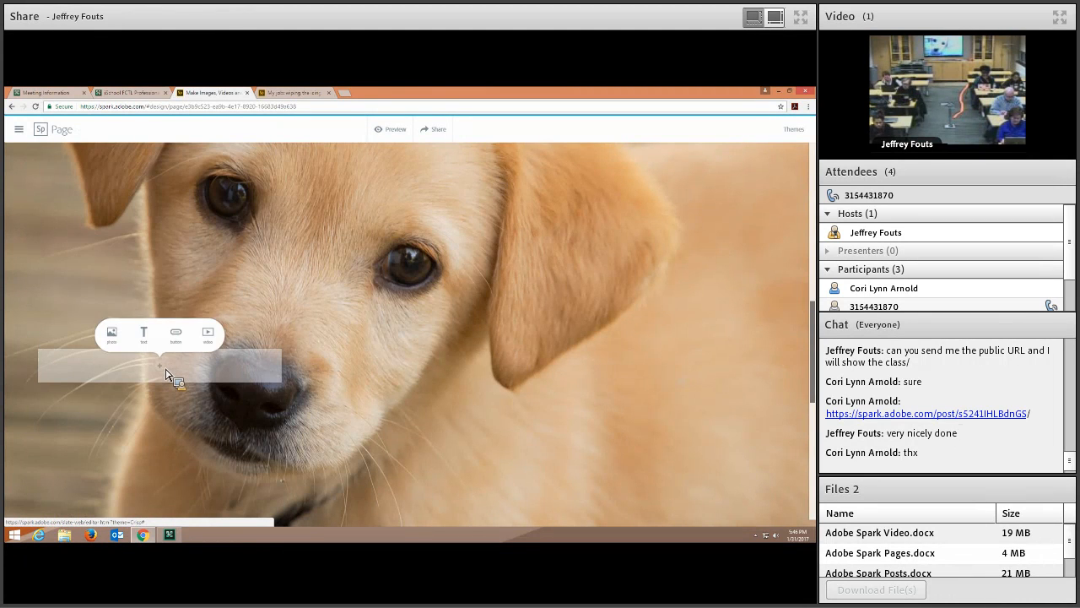
pyautogui.click(113, 340)
pyautogui.scroll(-2, 725, 329)
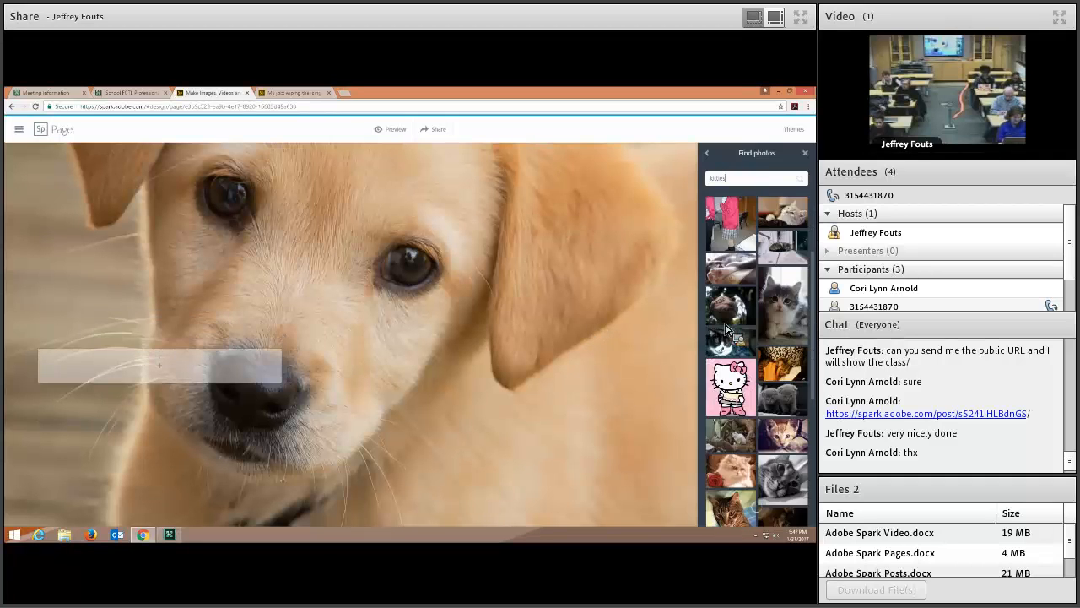
pyautogui.scroll(-2, 730, 350)
pyautogui.scroll(-5, 743, 396)
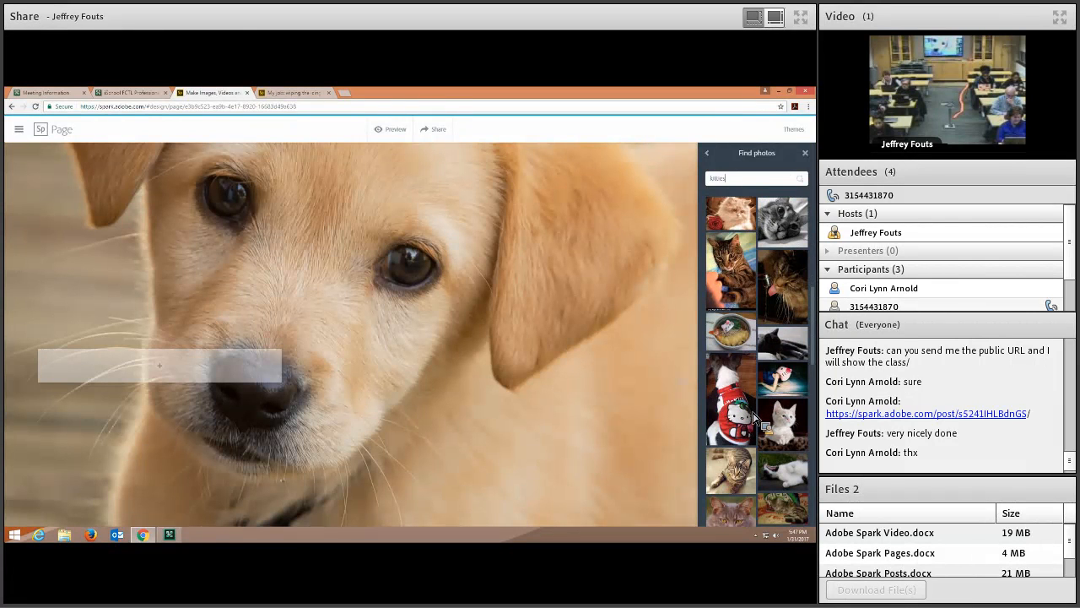
pyautogui.scroll(-3, 756, 418)
pyautogui.click(771, 456)
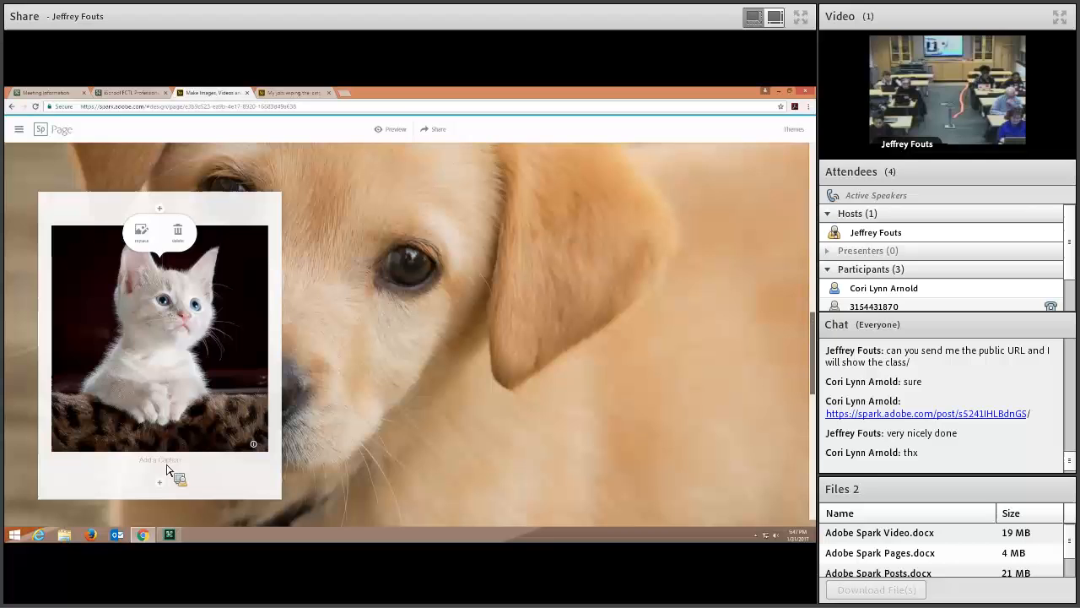
pyautogui.write('cute little kitty')
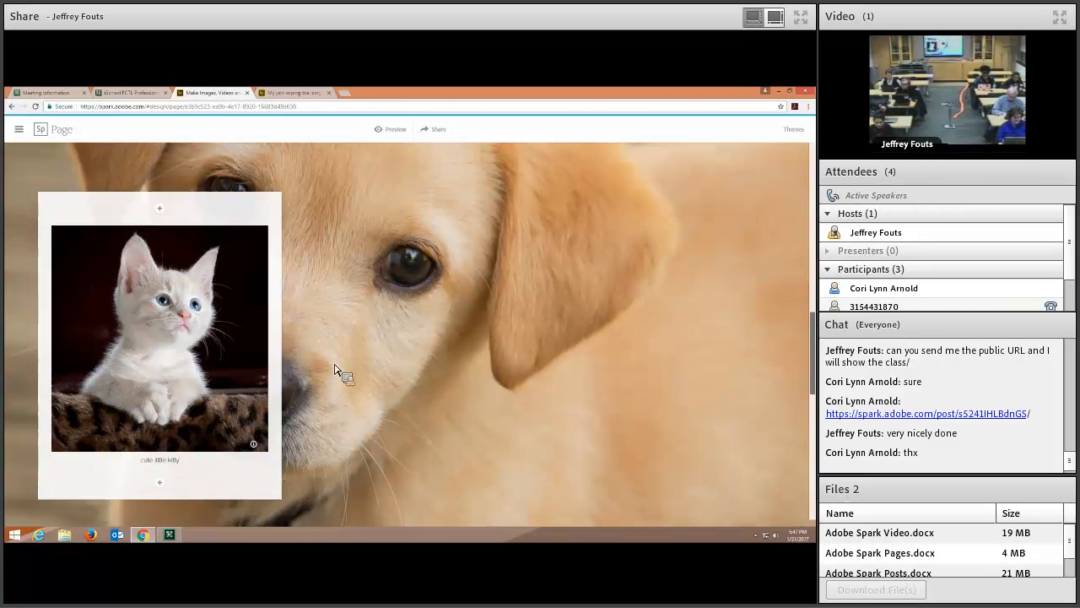
pyautogui.scroll(-5, 354, 411)
pyautogui.scroll(-5, 355, 413)
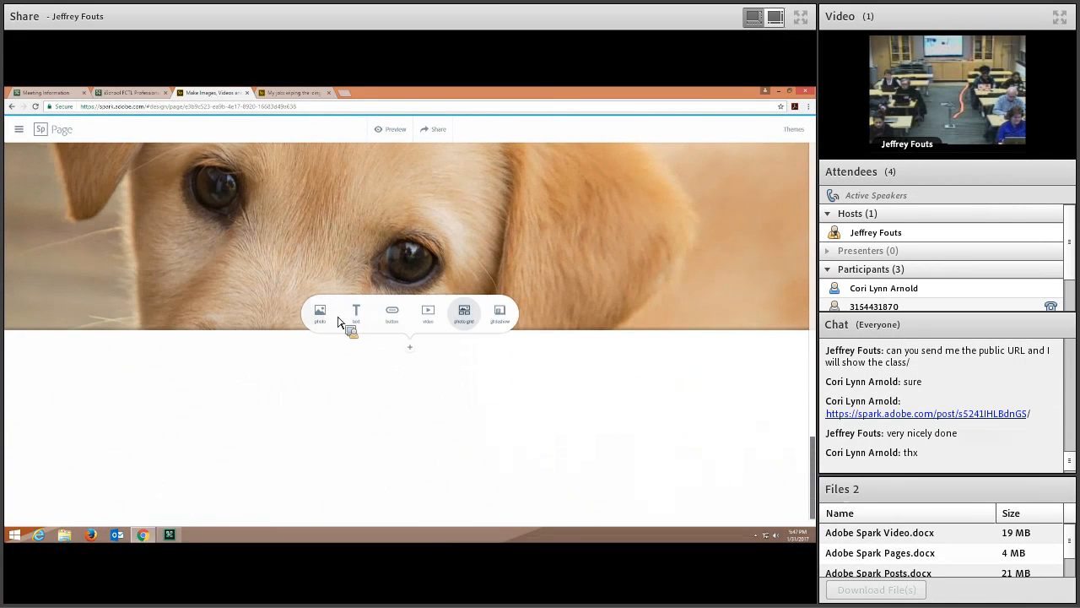
# Add a Video block at the end of the IST335 page
pyautogui.click(426, 319)
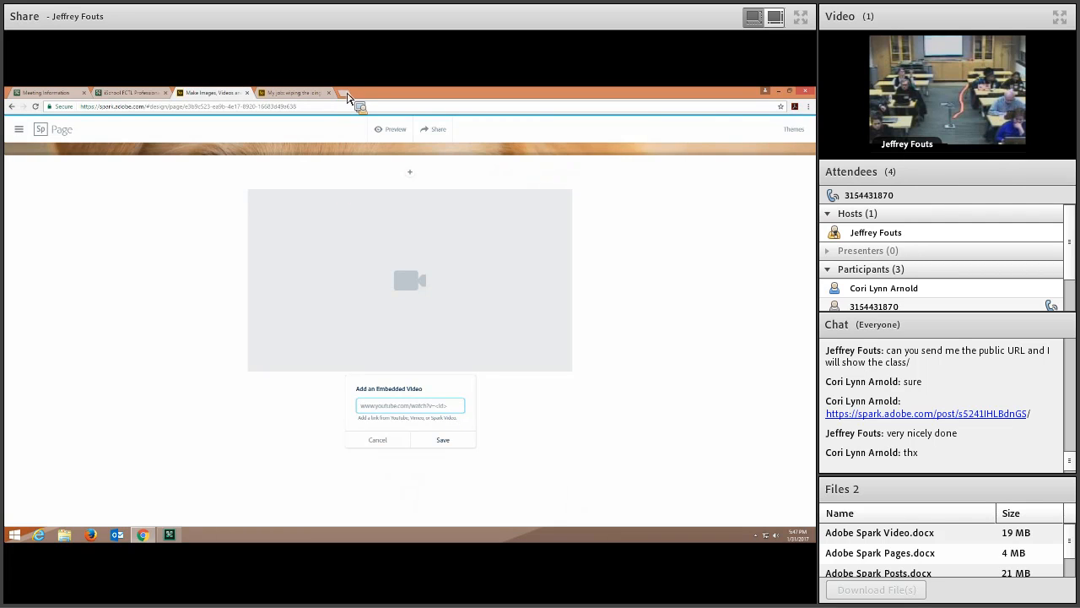
# In a new browser tab, go to YouTube and search for 'puppies'
pyautogui.click(344, 93)
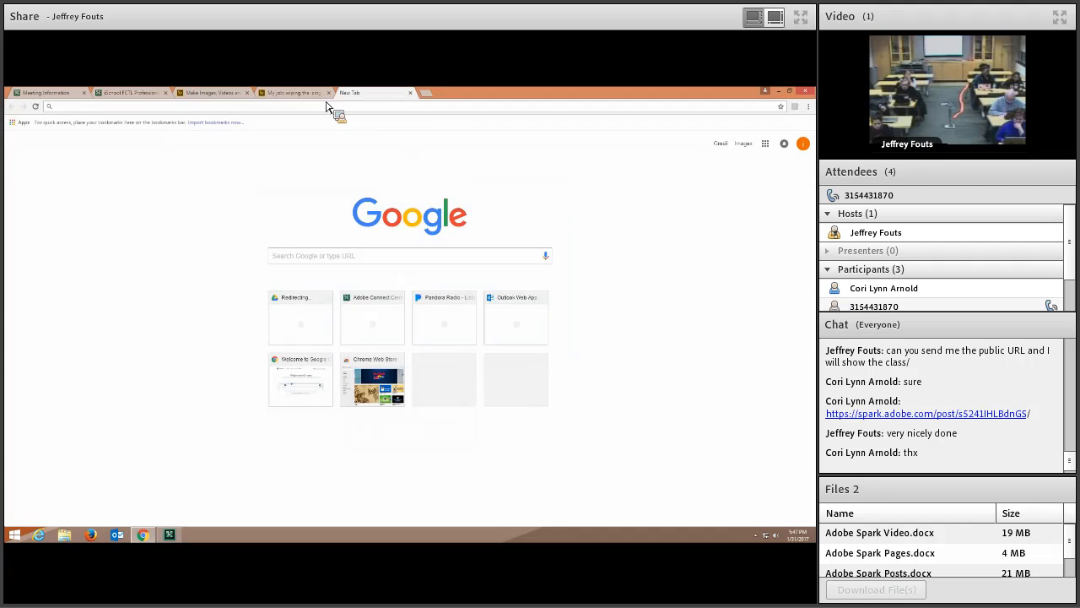
pyautogui.write('y')
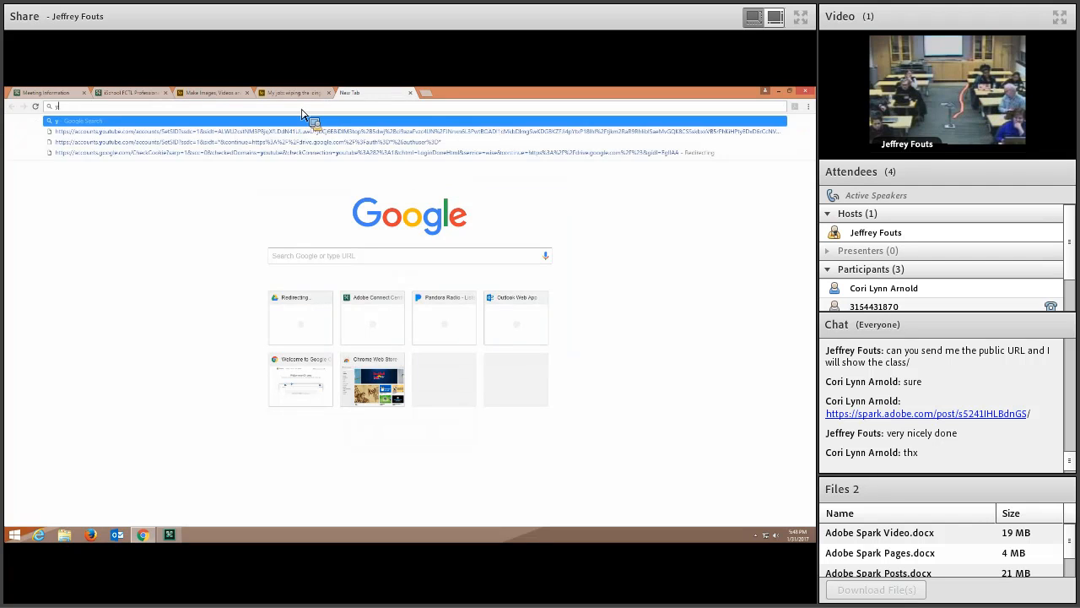
pyautogui.write('outube.co')
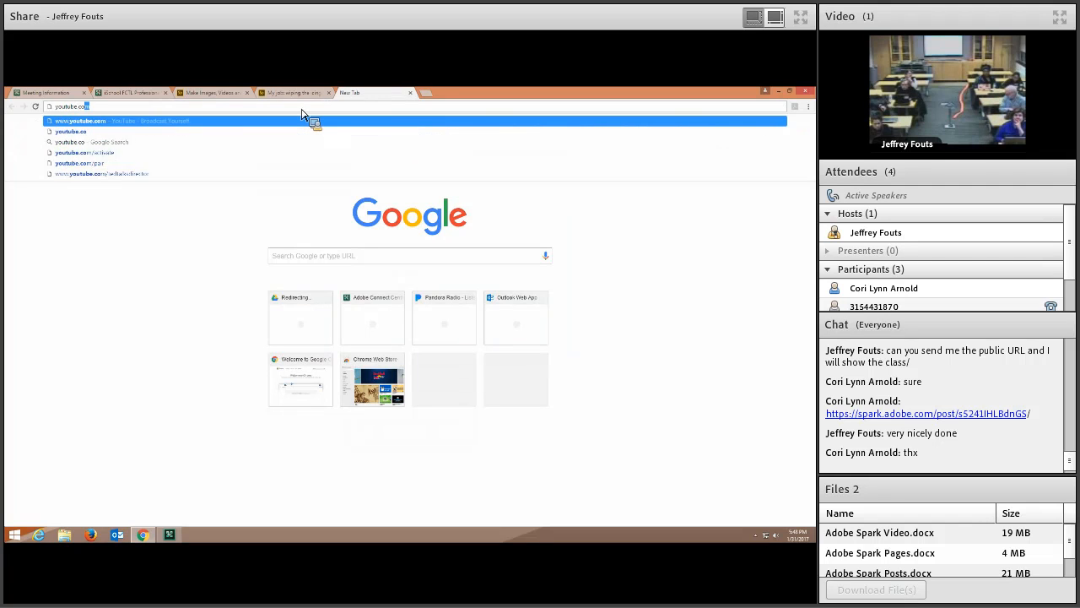
pyautogui.press('Return')
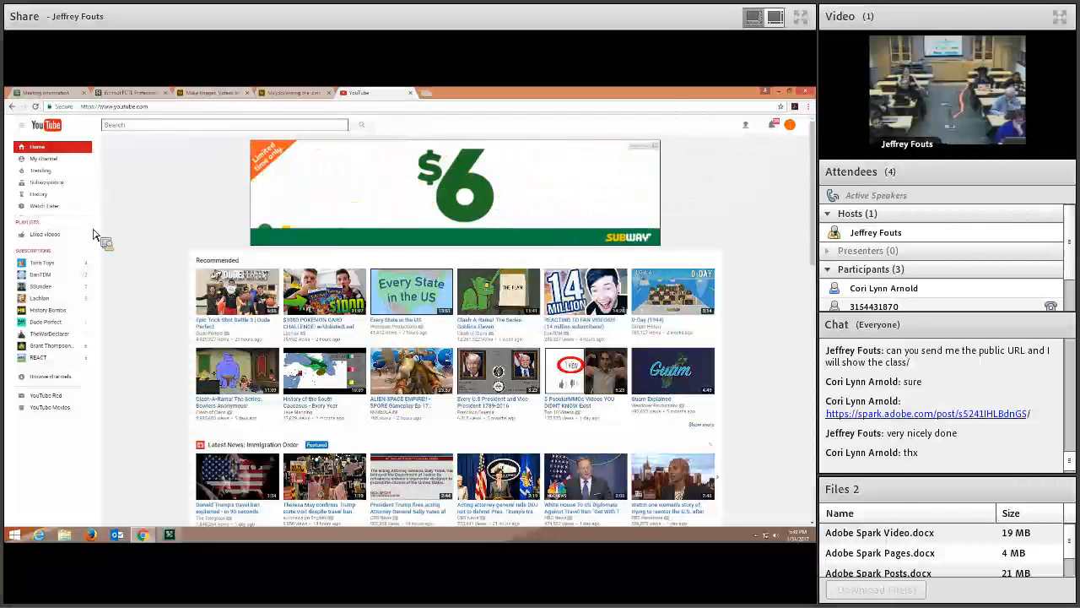
pyautogui.click(154, 125)
pyautogui.write('puppies')
pyautogui.press('Return')
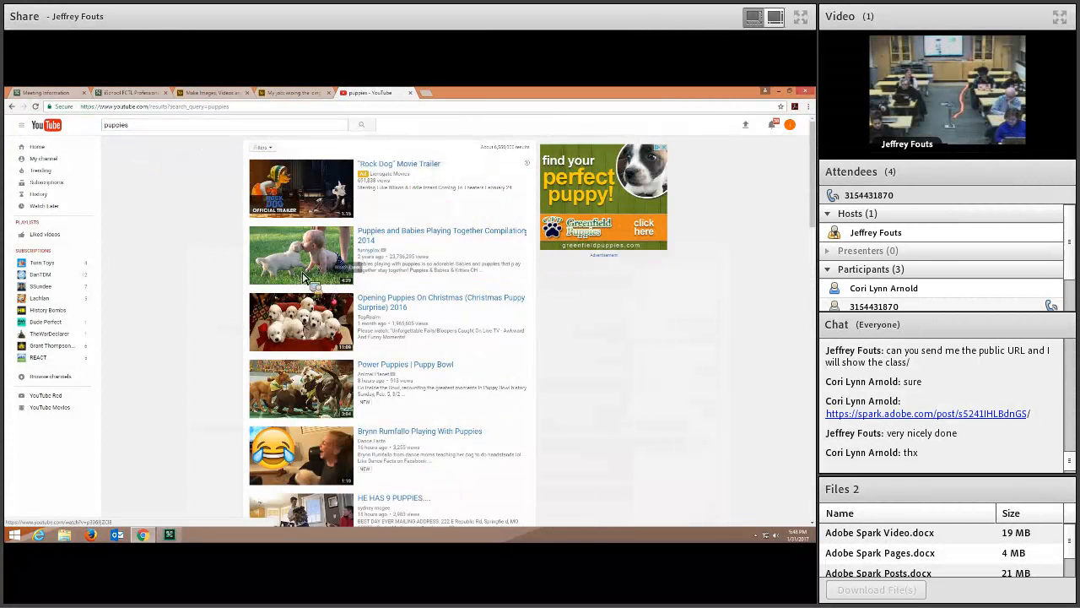
# Open the Puppies and Babies compilation video, pause it, and show its embed code
pyautogui.click(380, 240)
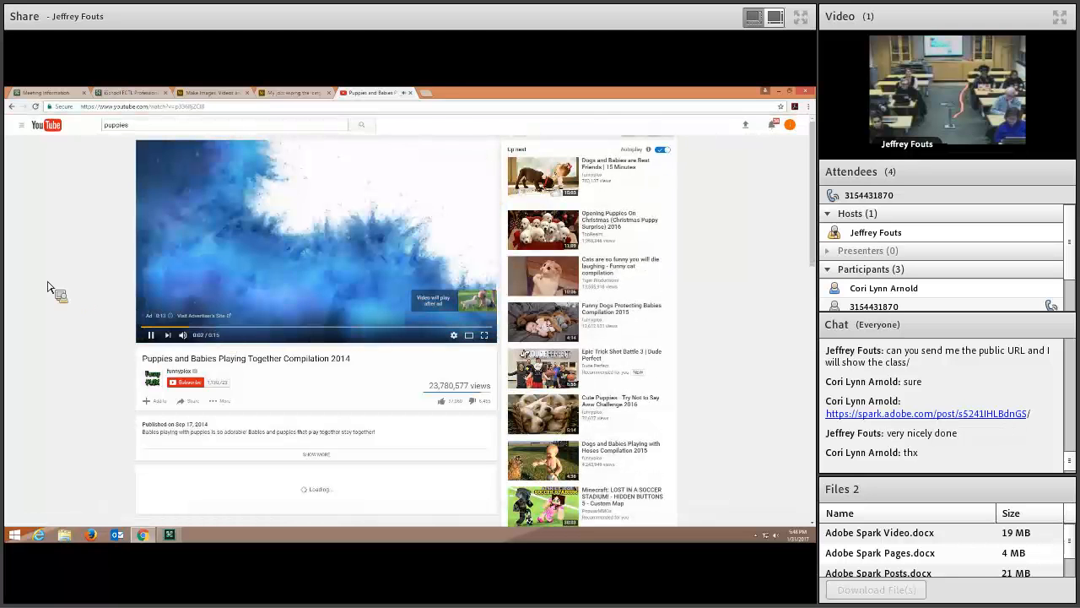
pyautogui.click(153, 337)
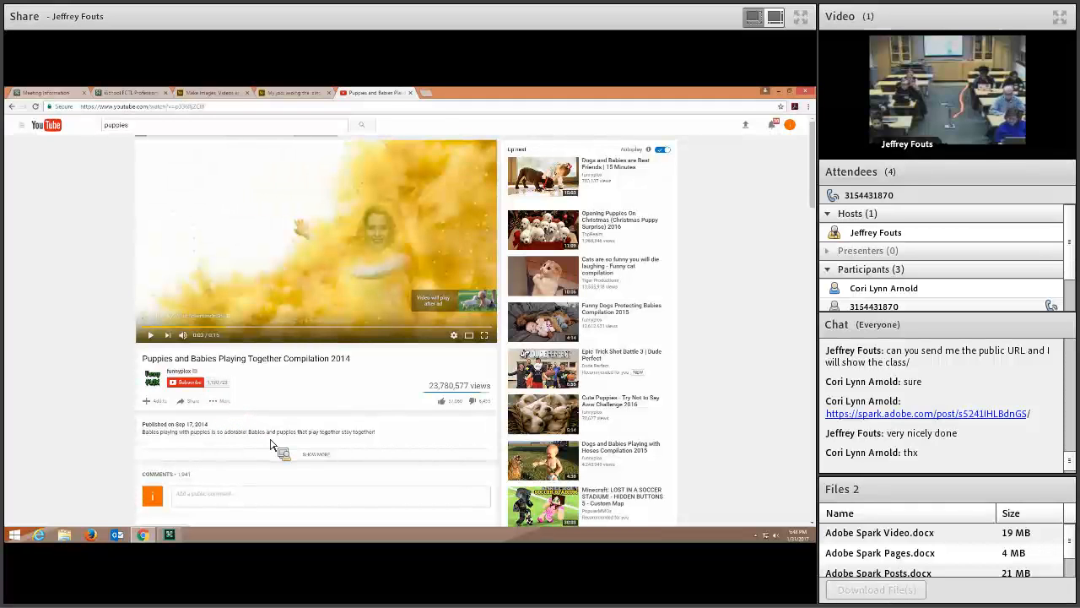
pyautogui.click(199, 403)
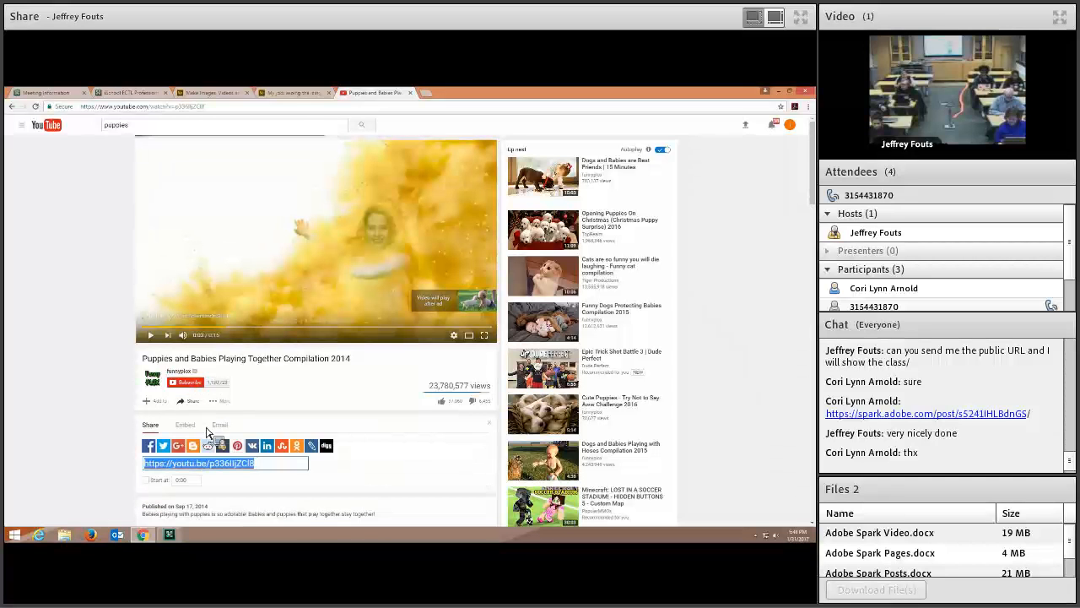
pyautogui.click(185, 425)
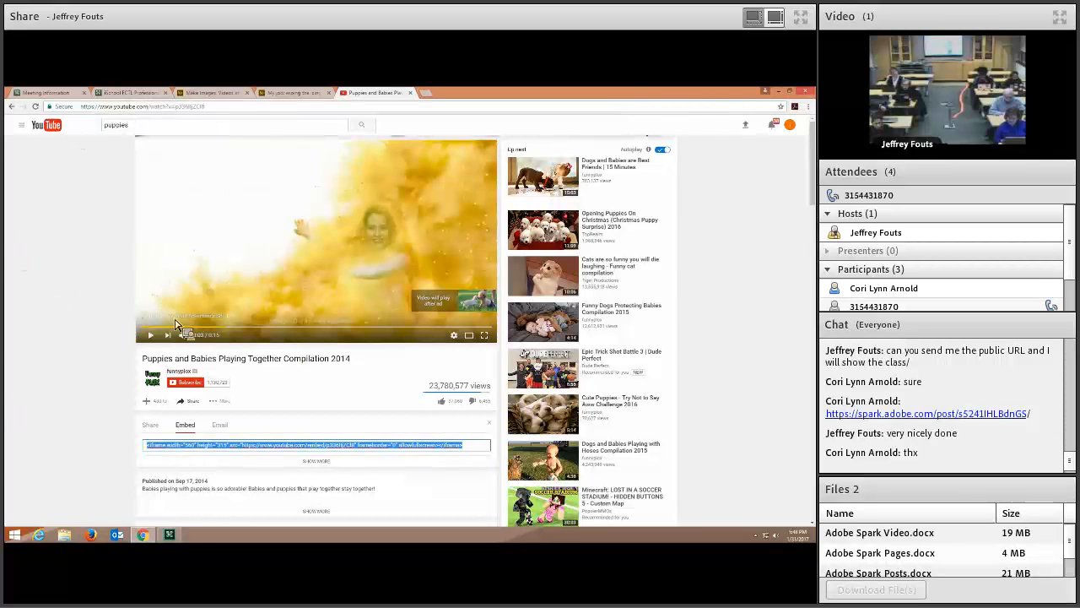
# Back in Spark, paste the YouTube iframe code into the embedded video field and save
pyautogui.click(411, 92)
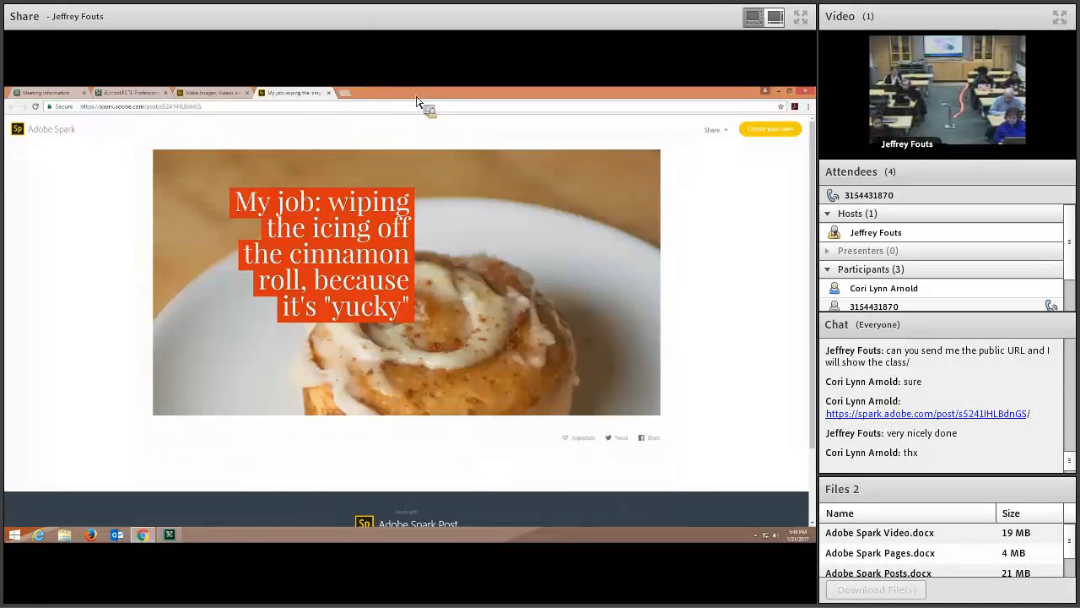
pyautogui.click(233, 95)
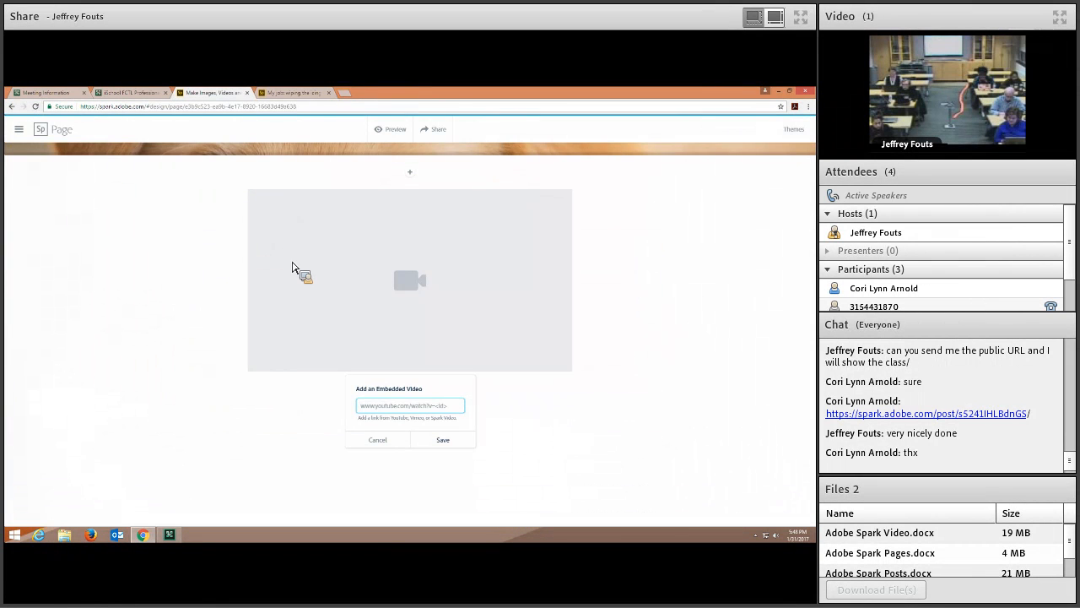
pyautogui.hotkey('ctrl', 'v')
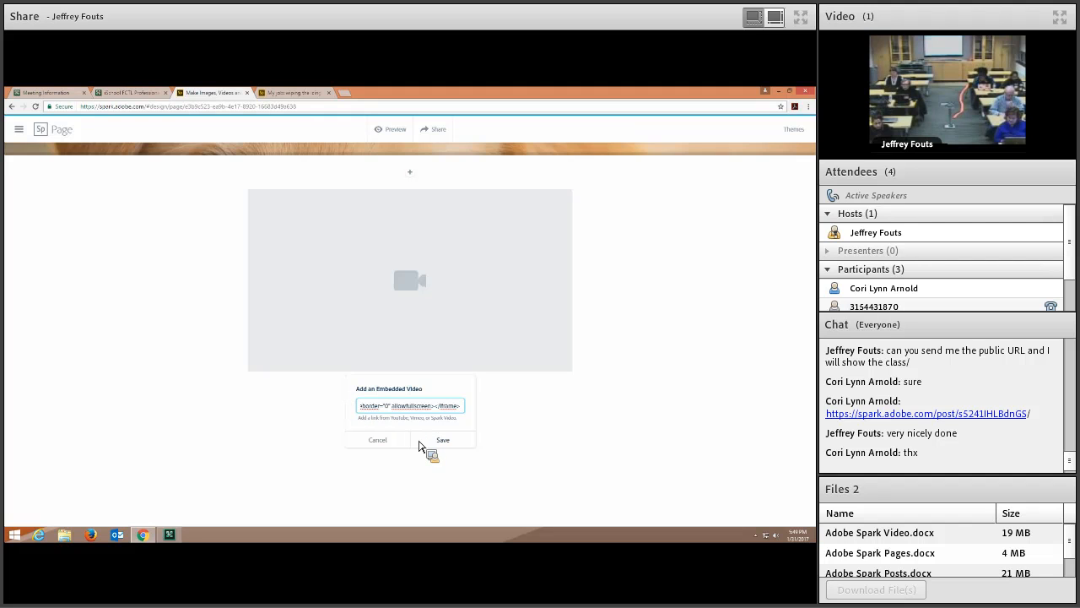
pyautogui.click(434, 442)
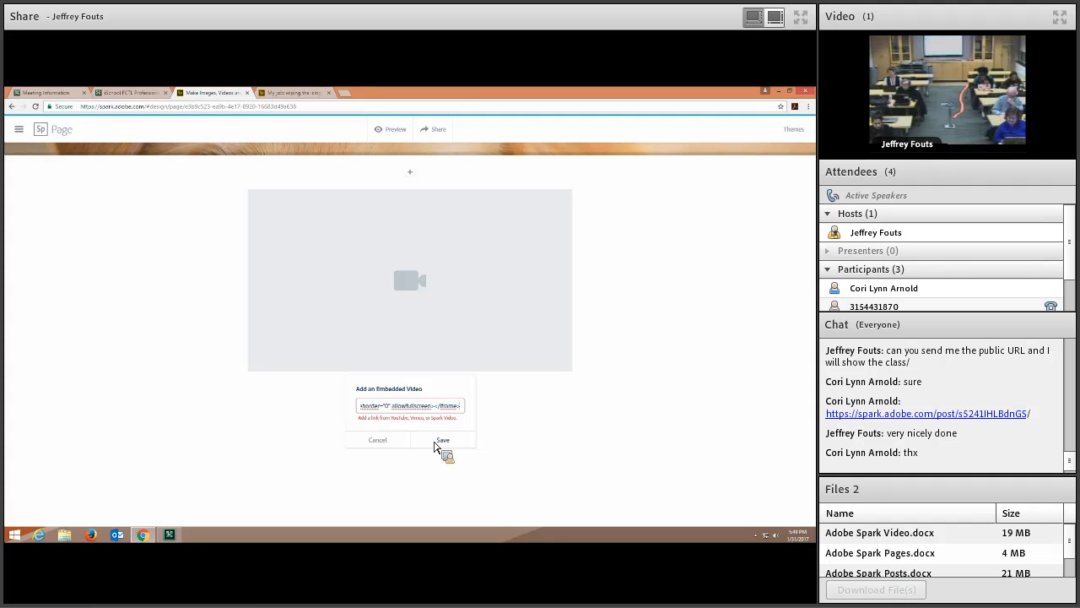
pyautogui.press('BackSpace')
pyautogui.press('BackSpace')
pyautogui.press('BackSpace')
pyautogui.press('BackSpace')
pyautogui.press('BackSpace')
pyautogui.press('BackSpace')
pyautogui.press('BackSpace')
pyautogui.press('BackSpace')
pyautogui.press('BackSpace')
pyautogui.press('BackSpace')
pyautogui.press('BackSpace')
pyautogui.press('BackSpace')
pyautogui.press('BackSpace')
pyautogui.press('BackSpace')
pyautogui.press('BackSpace')
pyautogui.press('BackSpace')
pyautogui.press('BackSpace')
pyautogui.press('BackSpace')
pyautogui.press('BackSpace')
pyautogui.press('BackSpace')
pyautogui.press('BackSpace')
pyautogui.press('BackSpace')
pyautogui.press('BackSpace')
pyautogui.press('BackSpace')
pyautogui.press('BackSpace')
pyautogui.press('BackSpace')
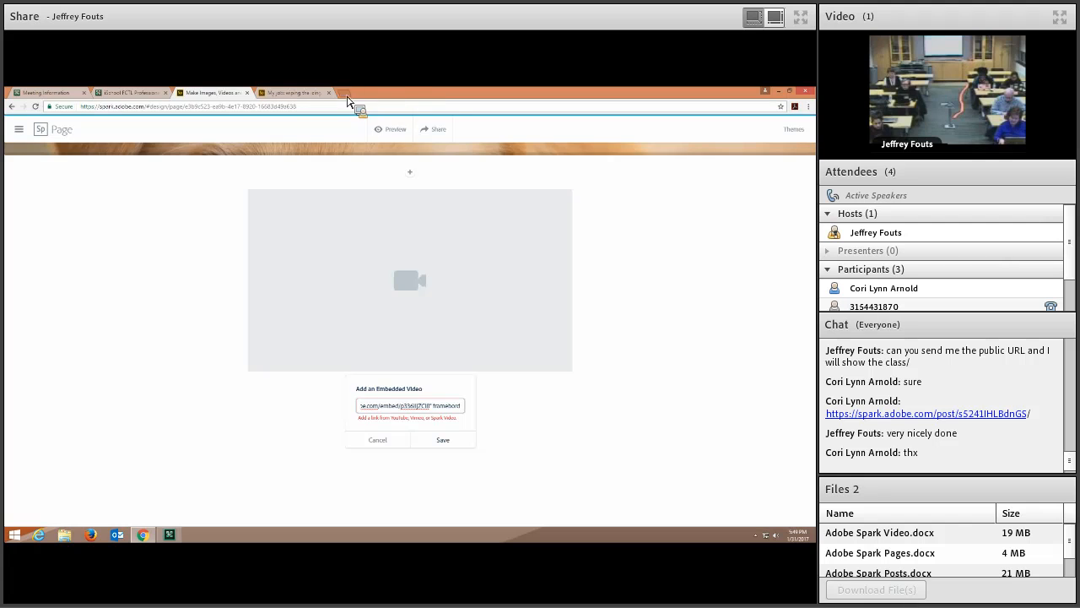
# Reopen YouTube in a new tab and search for 'puppies'
pyautogui.click(344, 92)
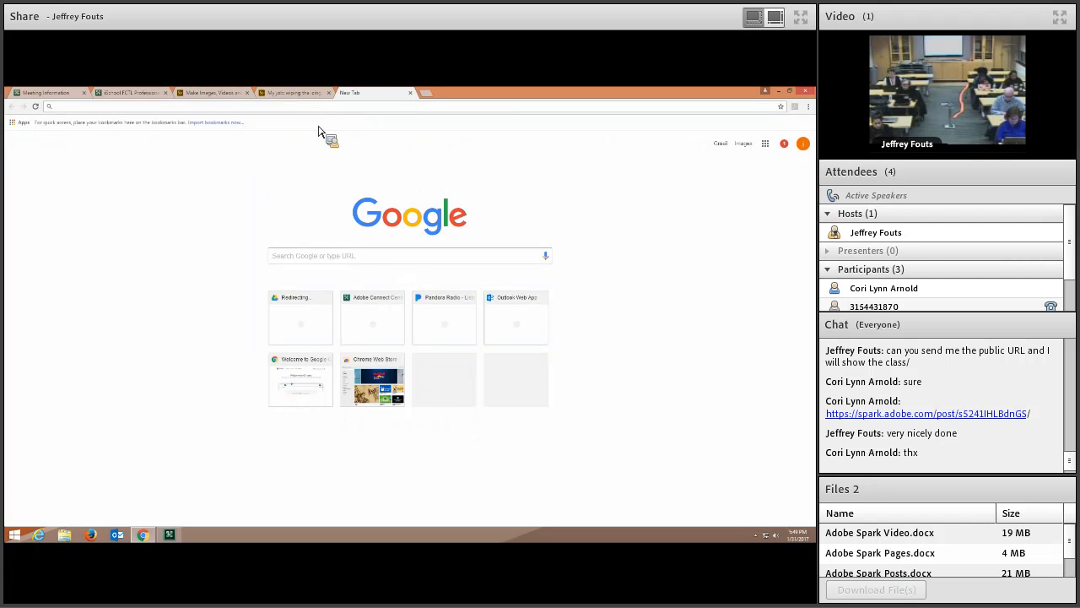
pyautogui.write('youtube')
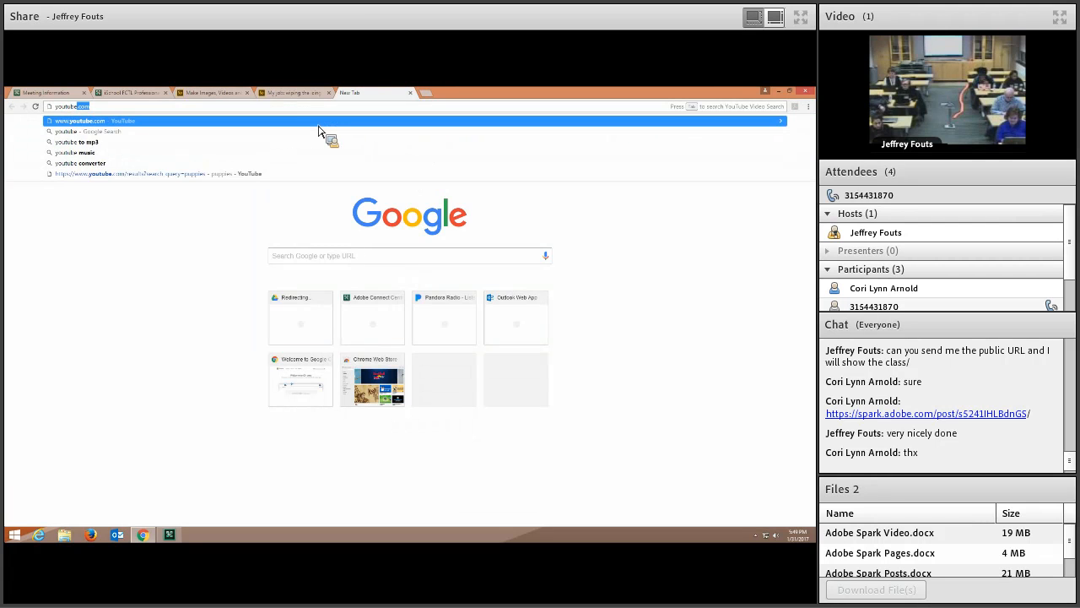
pyautogui.press('Return')
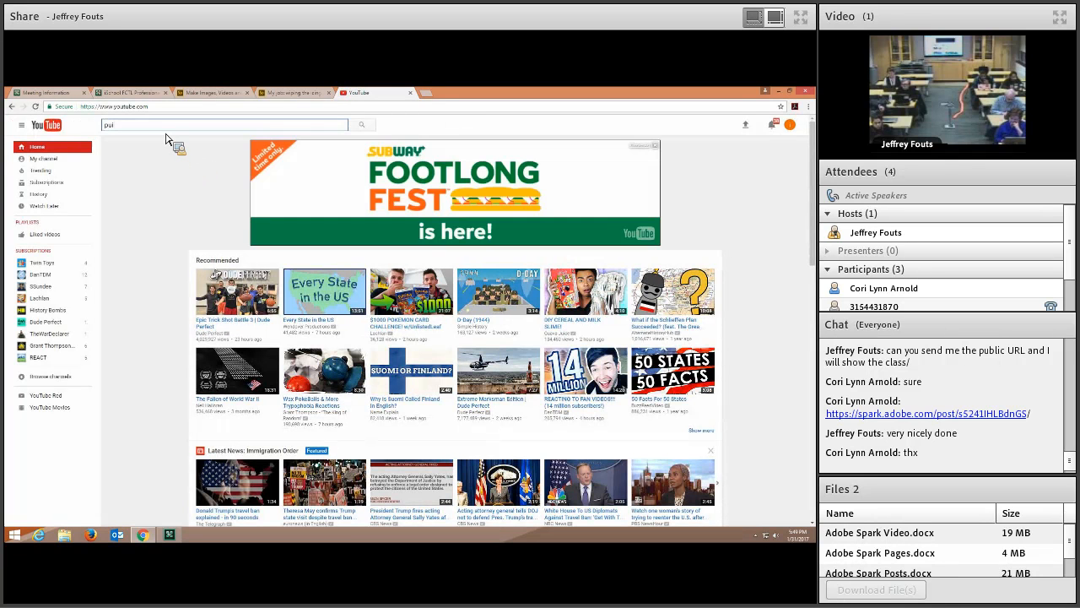
pyautogui.write('pui')
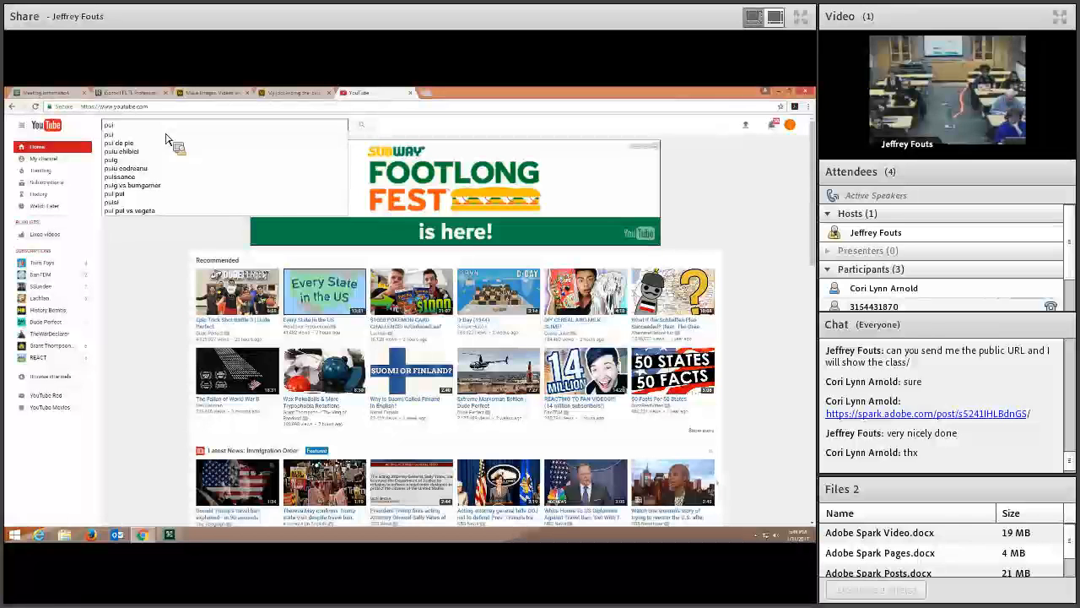
pyautogui.press('BackSpace')
pyautogui.press('BackSpace')
pyautogui.press('BackSpace')
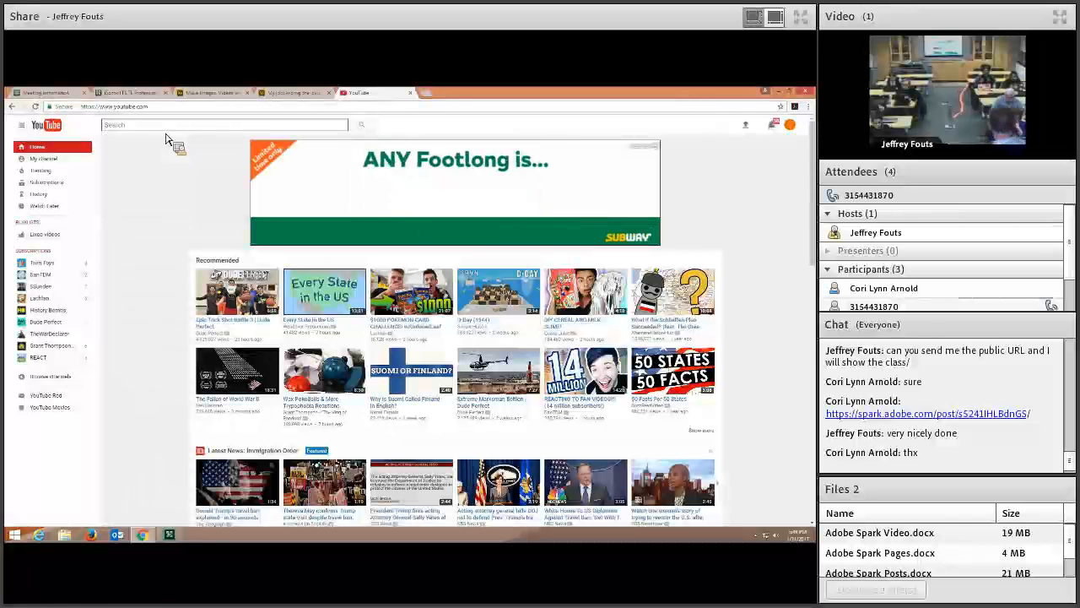
pyautogui.write('puppies')
pyautogui.press('Return')
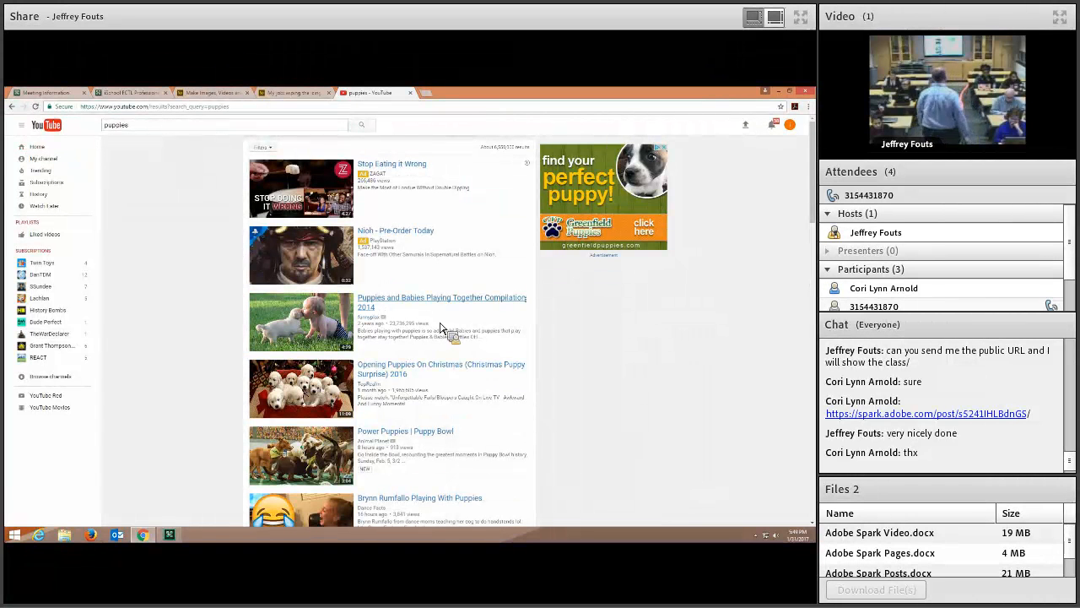
# Open the Puppies and Babies Playing Together Compilation 2014 video, show its embed code, return to Spark
pyautogui.click(411, 304)
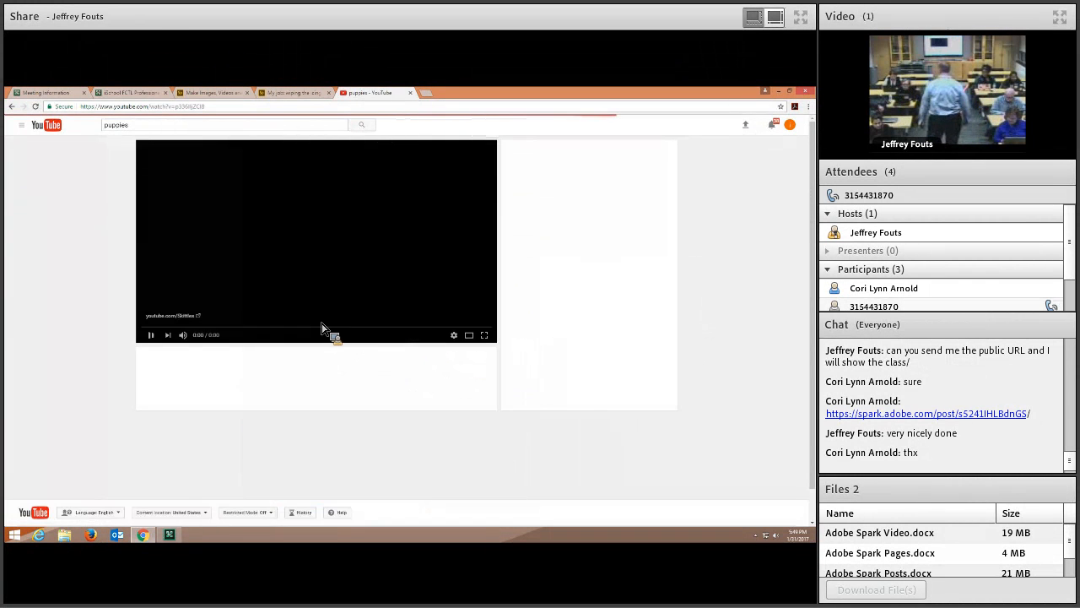
pyautogui.click(151, 335)
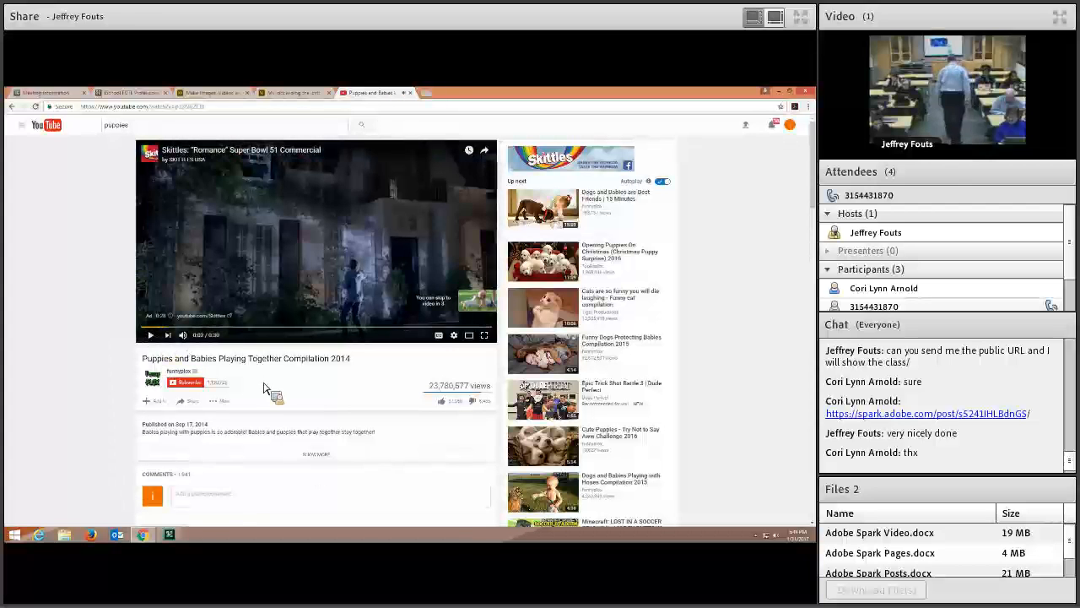
pyautogui.click(201, 403)
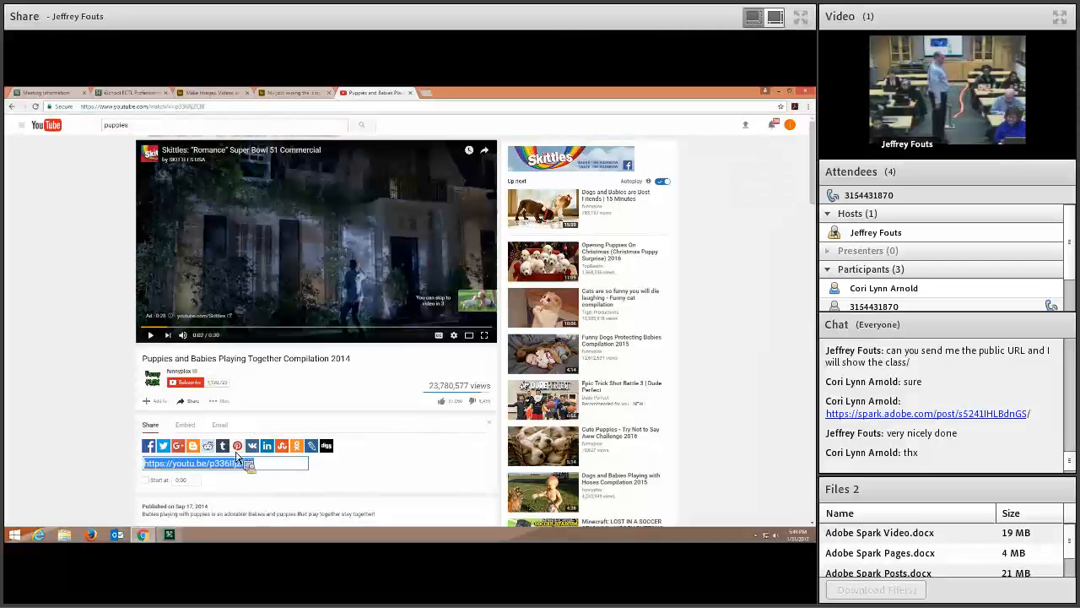
pyautogui.click(185, 424)
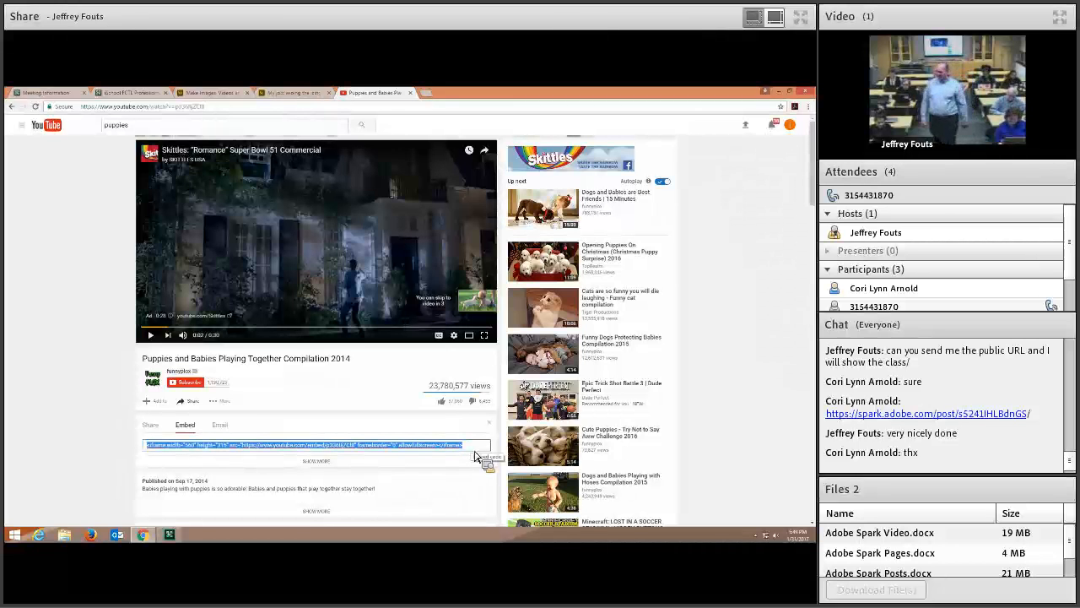
pyautogui.click(213, 93)
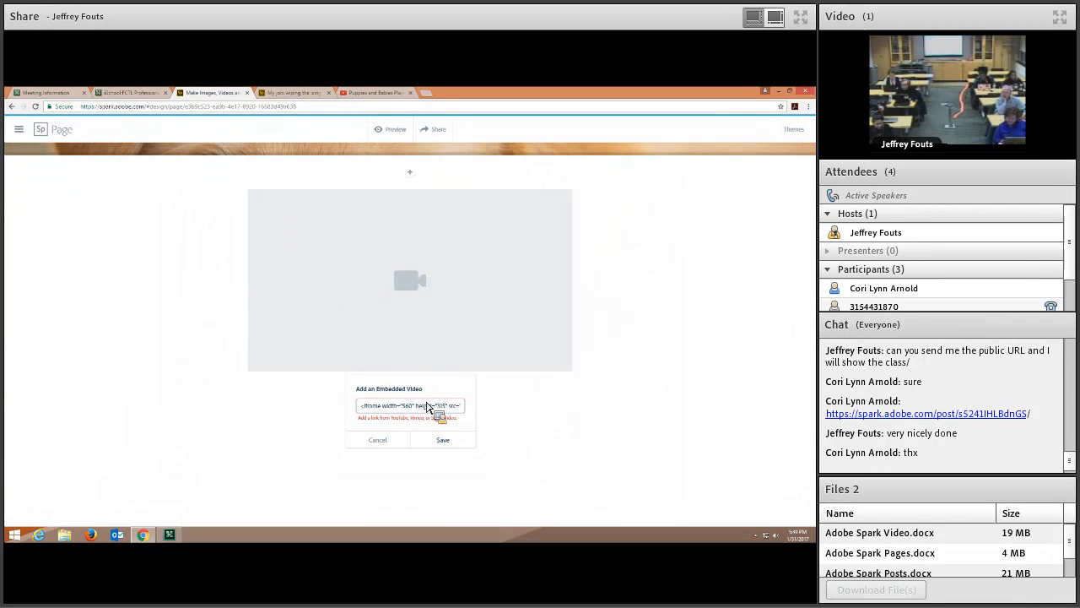
# Replace the embedded-video field's old code with the newly copied iframe code
pyautogui.tripleClick(429, 409)
pyautogui.press('BackSpace')
pyautogui.hotkey('ctrl', 'v')
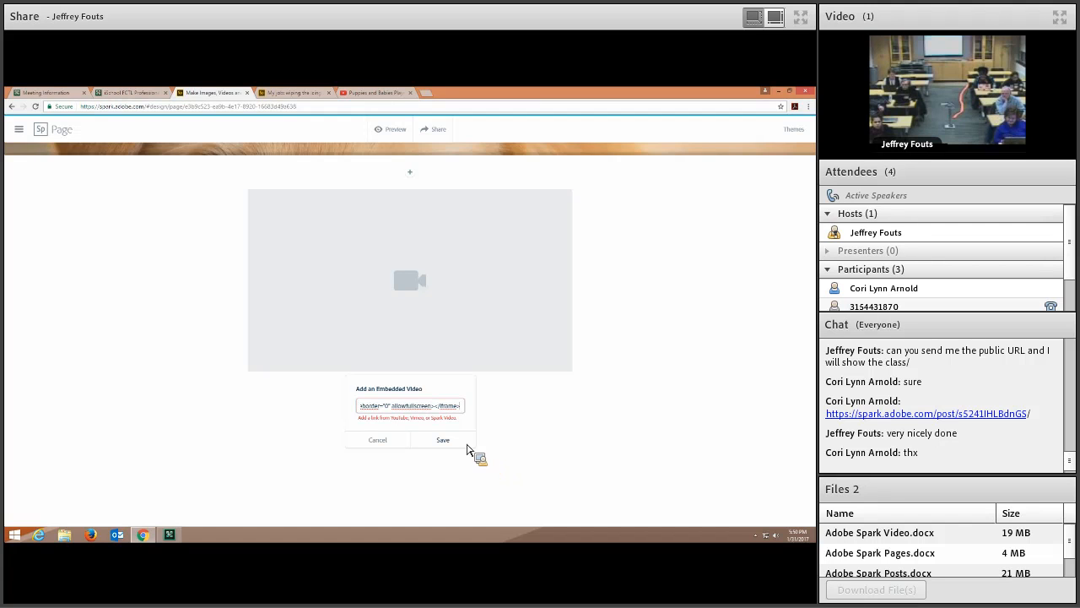
pyautogui.click(372, 95)
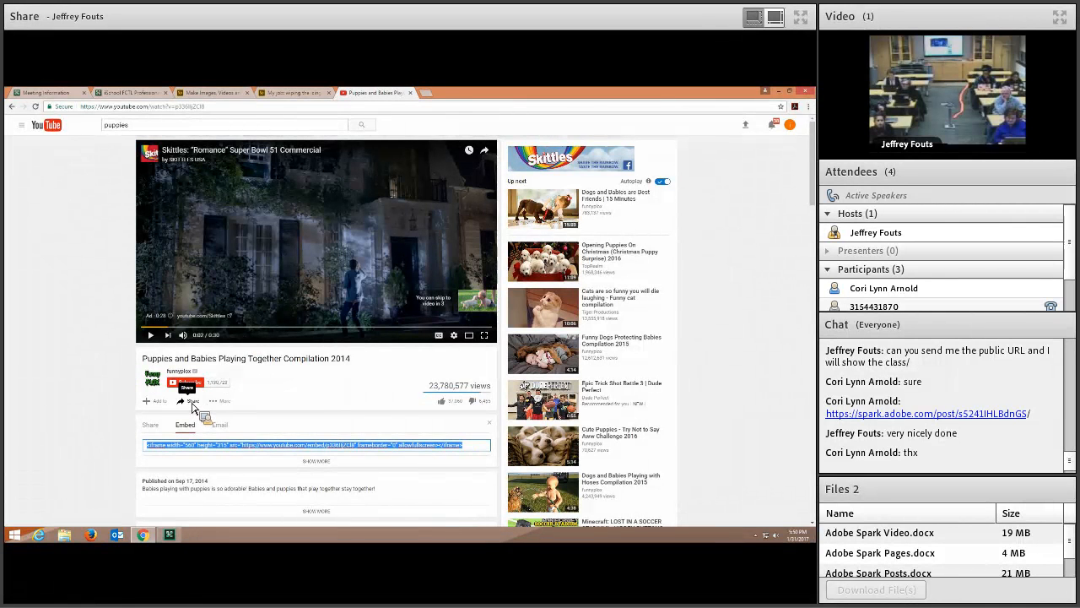
# Drag the video's YouTube watch-page URL into Spark's embedded video field
pyautogui.click(227, 107)
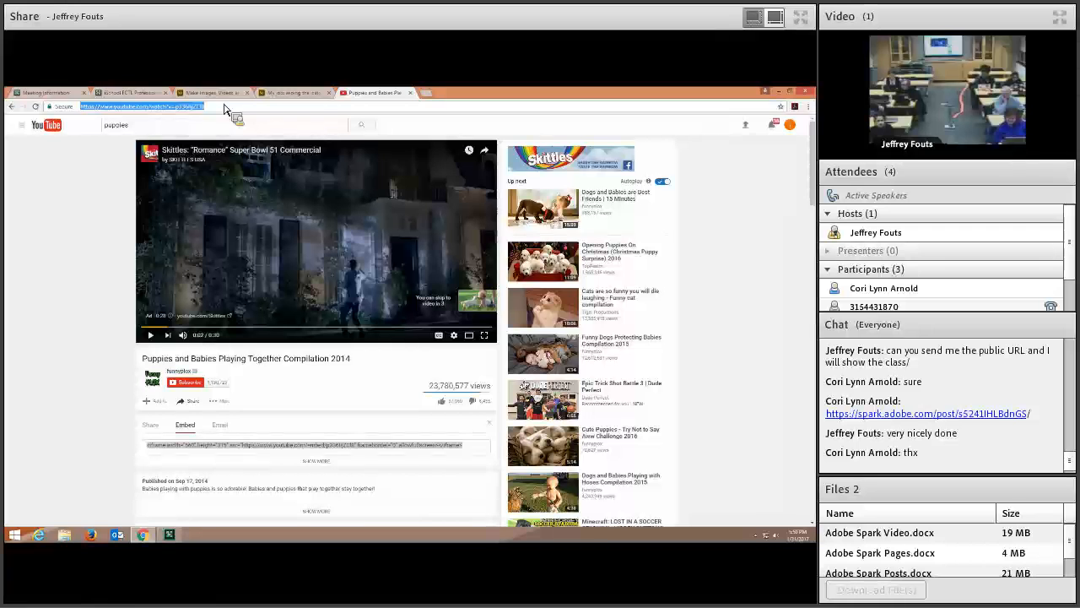
pyautogui.moveTo(103, 95); pyautogui.dragTo(406, 414)
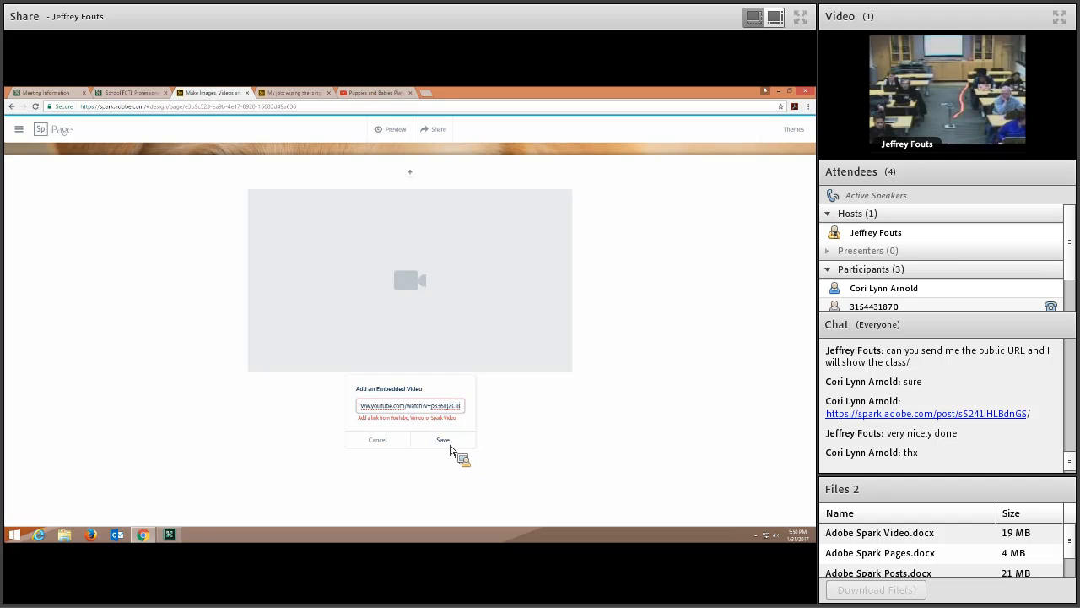
# Save the Puppies and Babies compilation video link and scroll through the page to review it
pyautogui.click(446, 442)
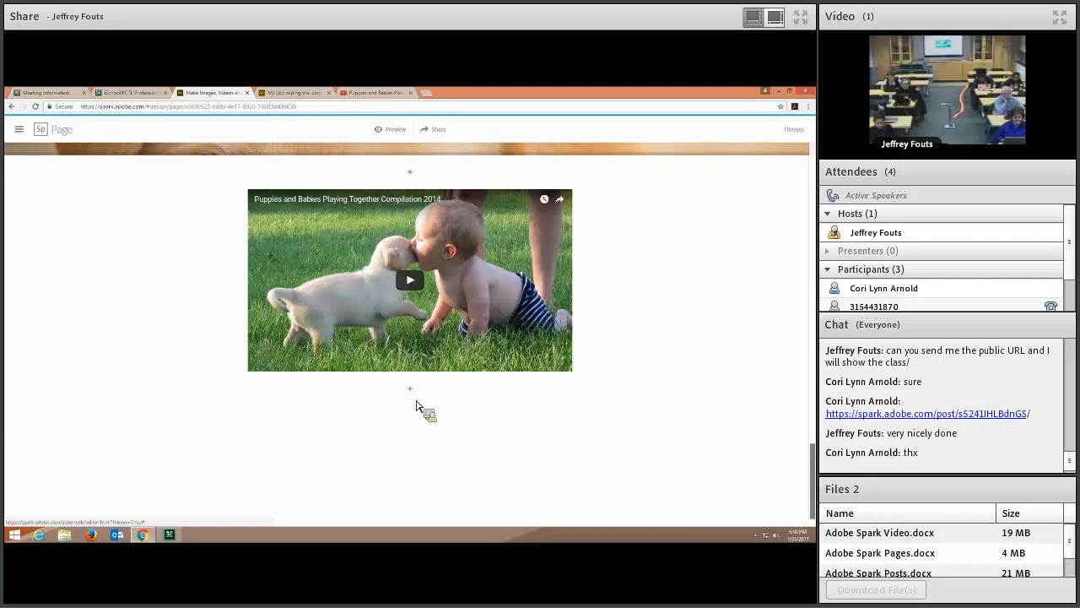
pyautogui.scroll(5, 453, 394)
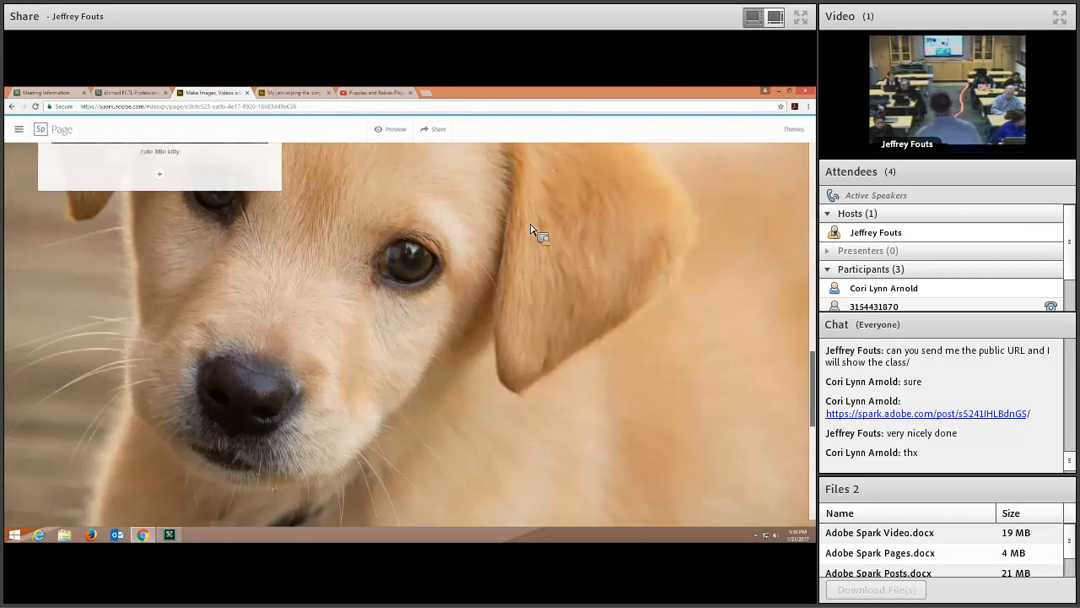
pyautogui.scroll(5, 537, 282)
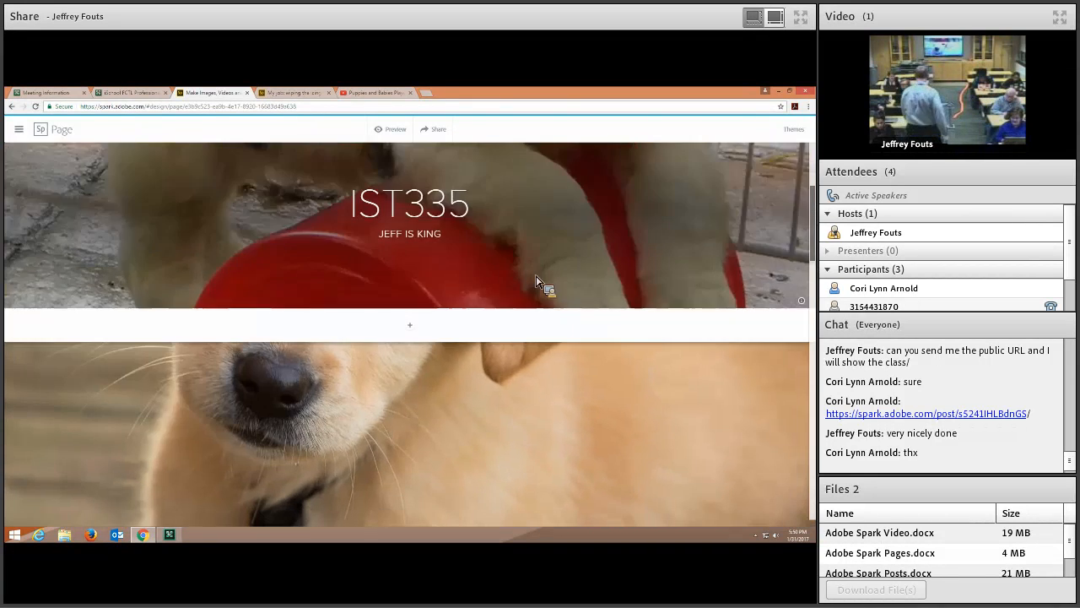
pyautogui.scroll(-5, 538, 282)
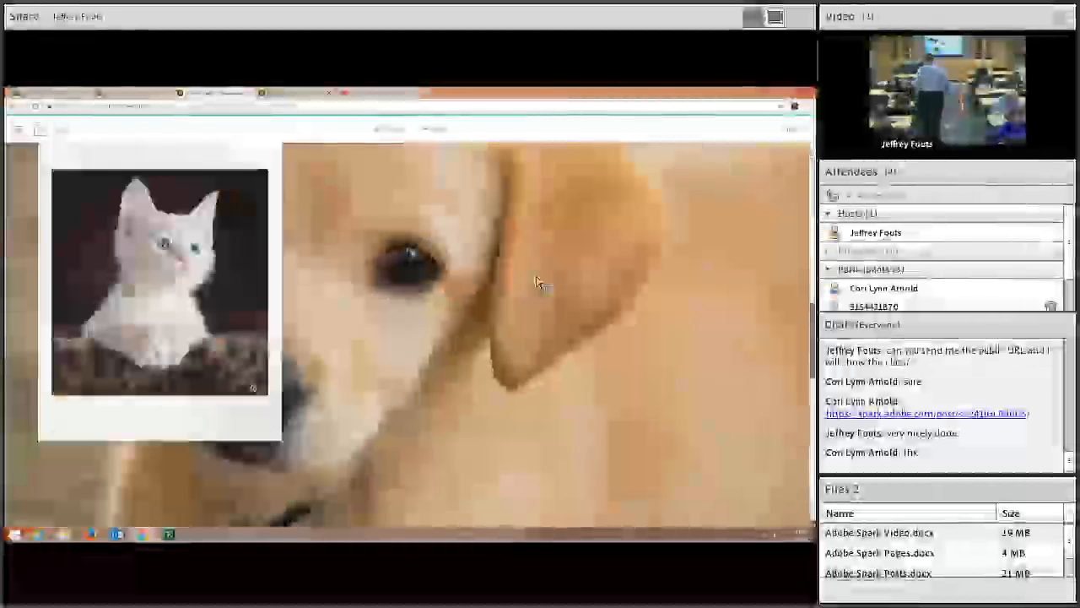
pyautogui.scroll(-5, 538, 282)
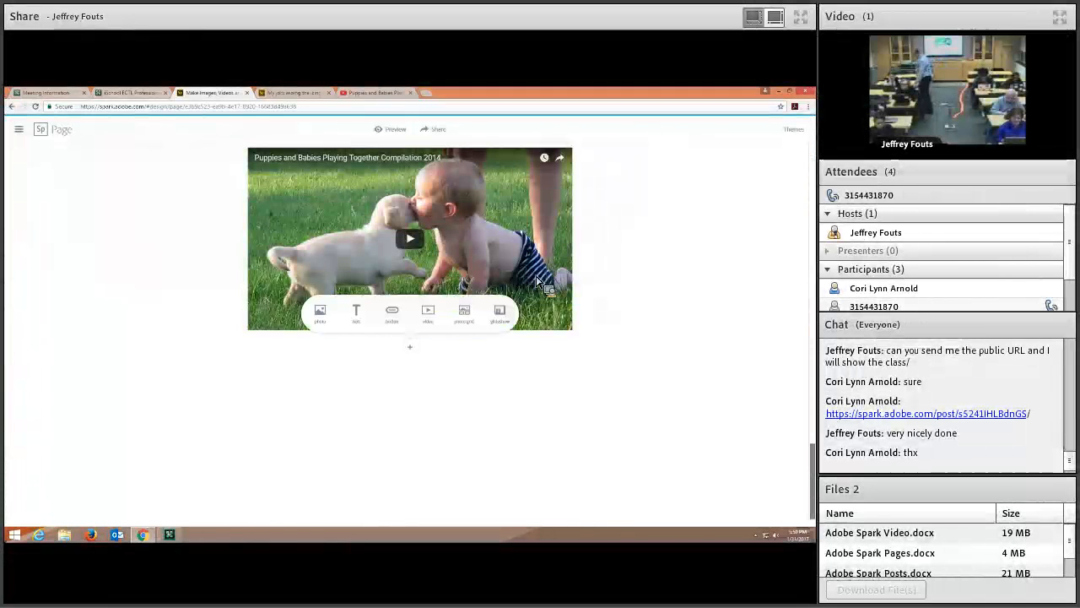
pyautogui.scroll(3, 538, 282)
pyautogui.scroll(1, 537, 282)
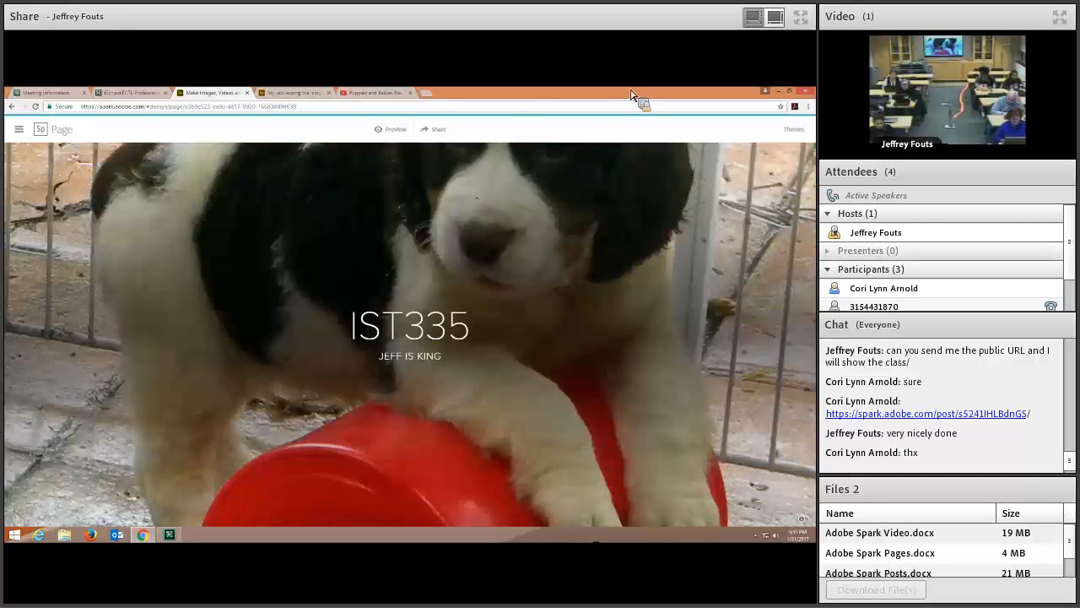
pyautogui.click(395, 130)
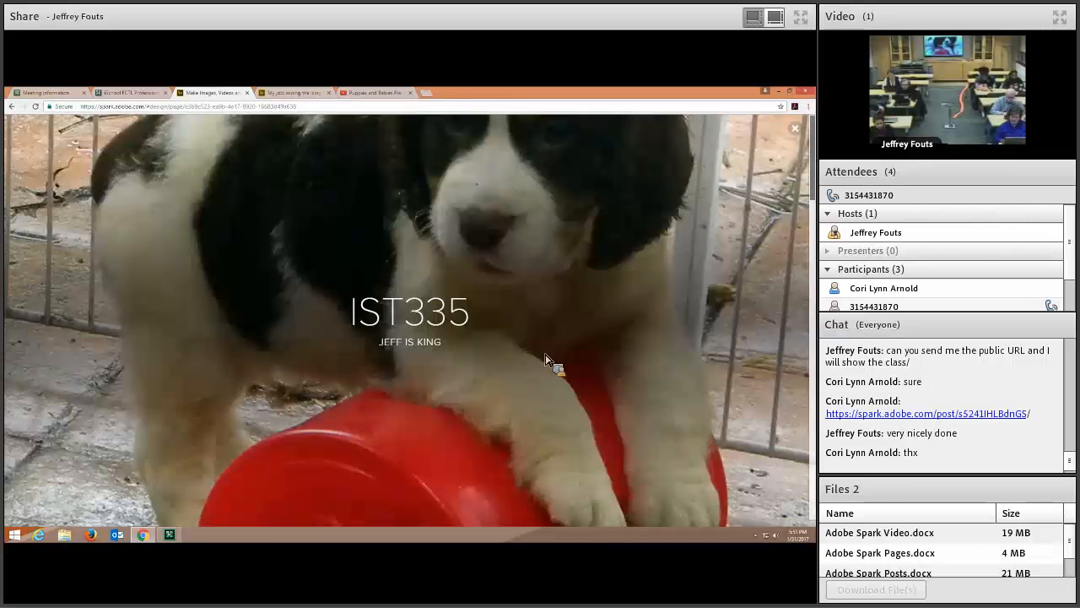
pyautogui.scroll(-5, 546, 360)
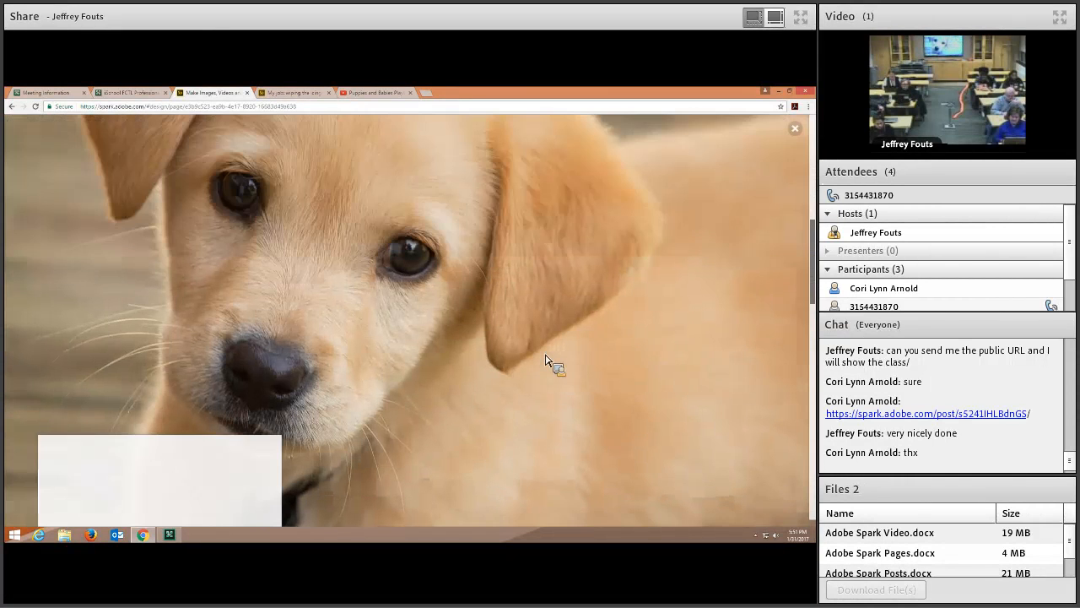
pyautogui.scroll(-5, 545, 360)
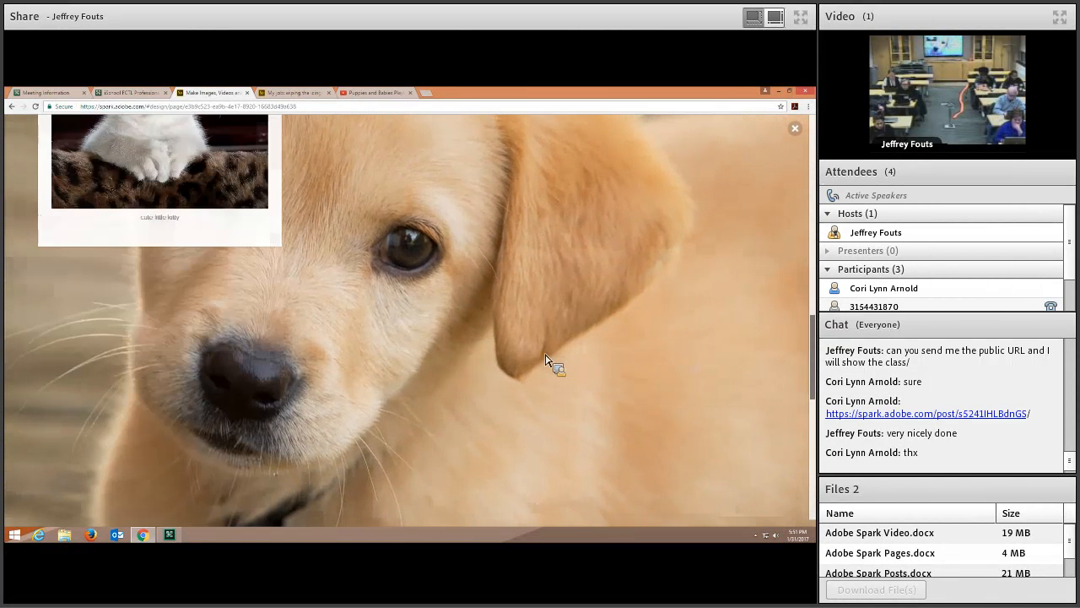
pyautogui.scroll(-5, 545, 360)
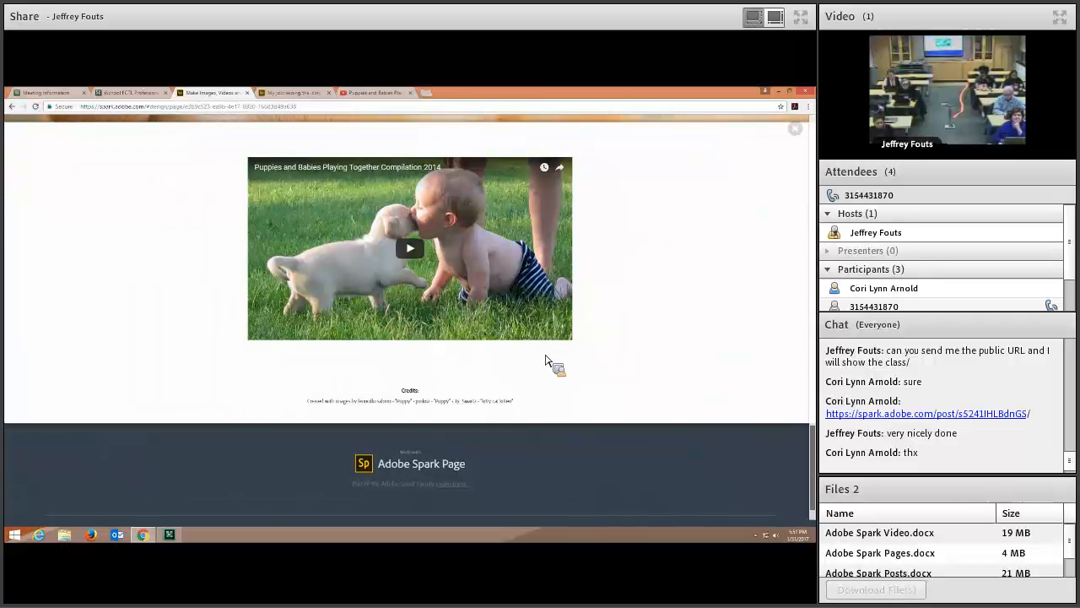
pyautogui.scroll(2, 545, 360)
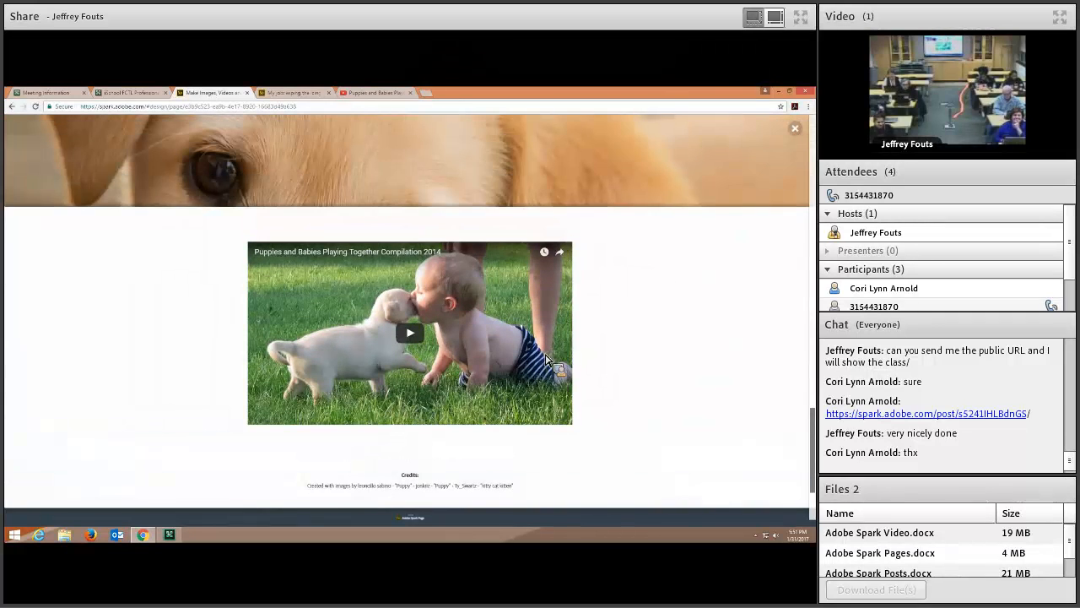
pyautogui.scroll(-3, 545, 360)
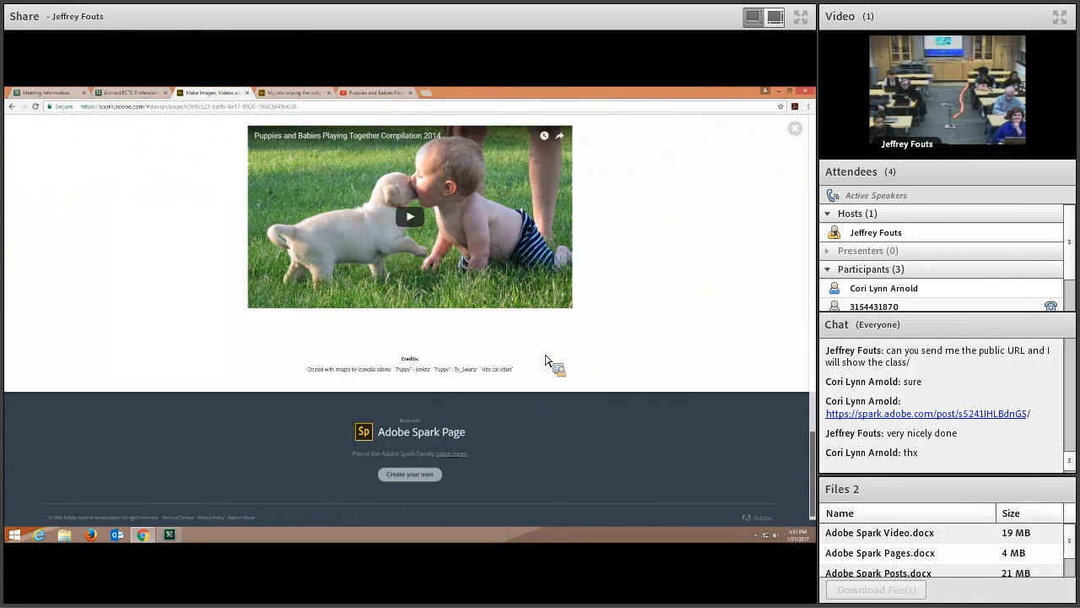
pyautogui.scroll(1, 545, 360)
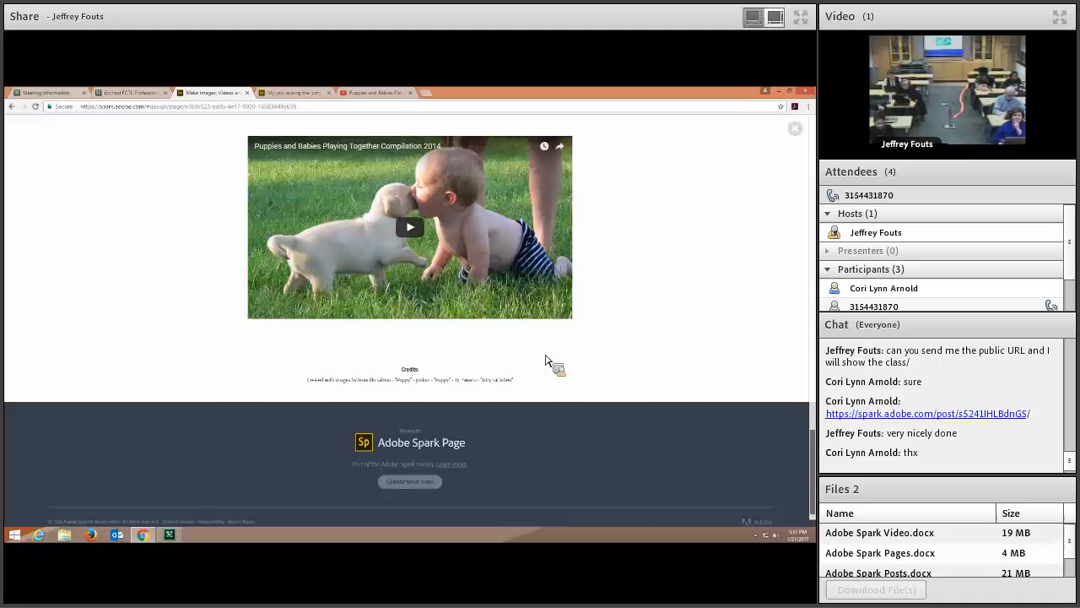
pyautogui.scroll(3, 546, 360)
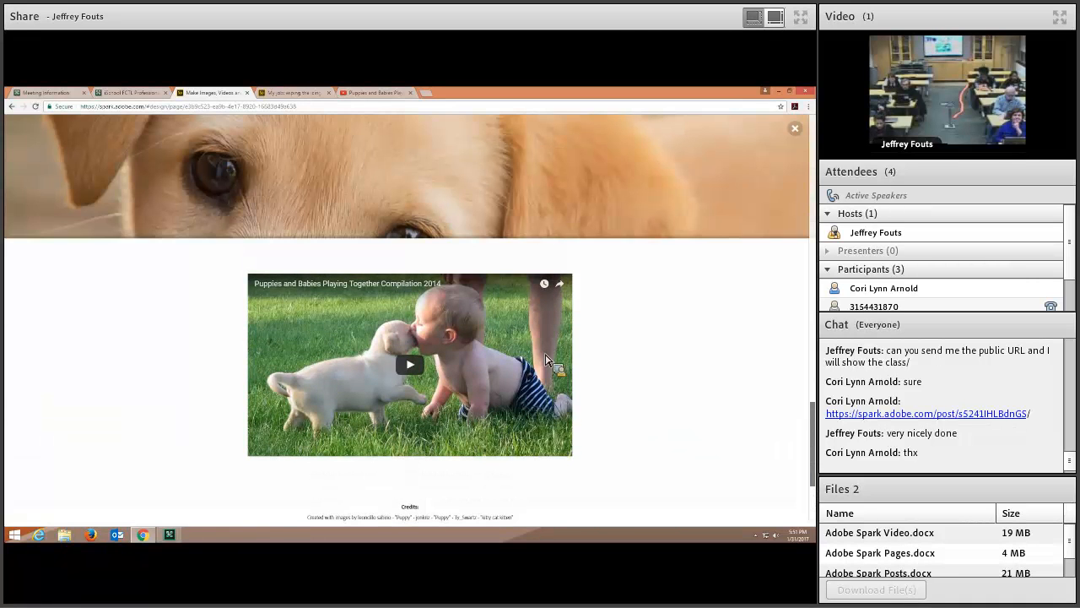
pyautogui.scroll(4, 545, 360)
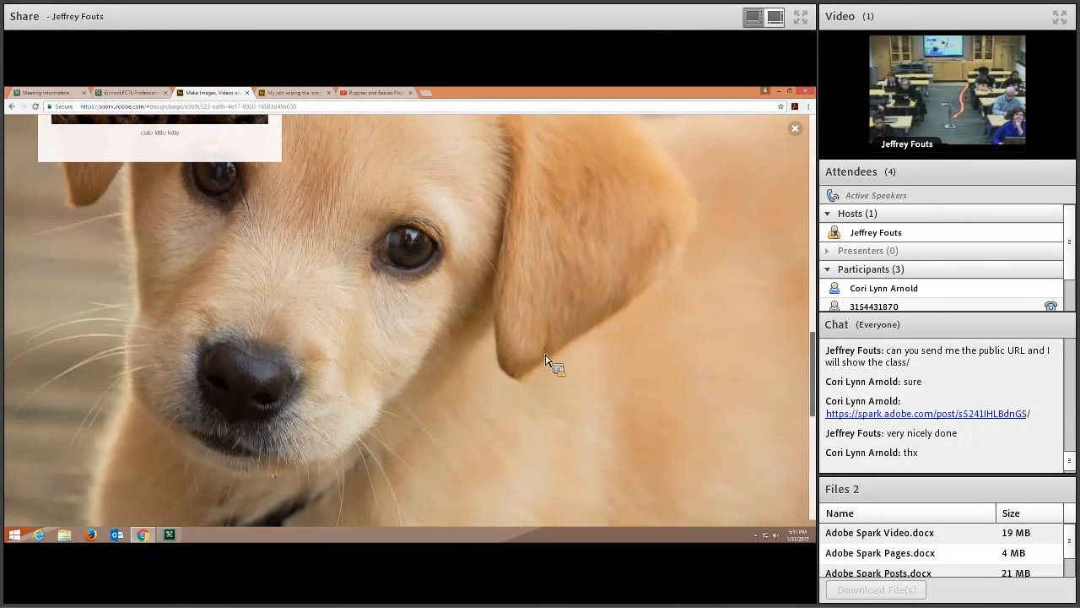
pyautogui.scroll(5, 545, 359)
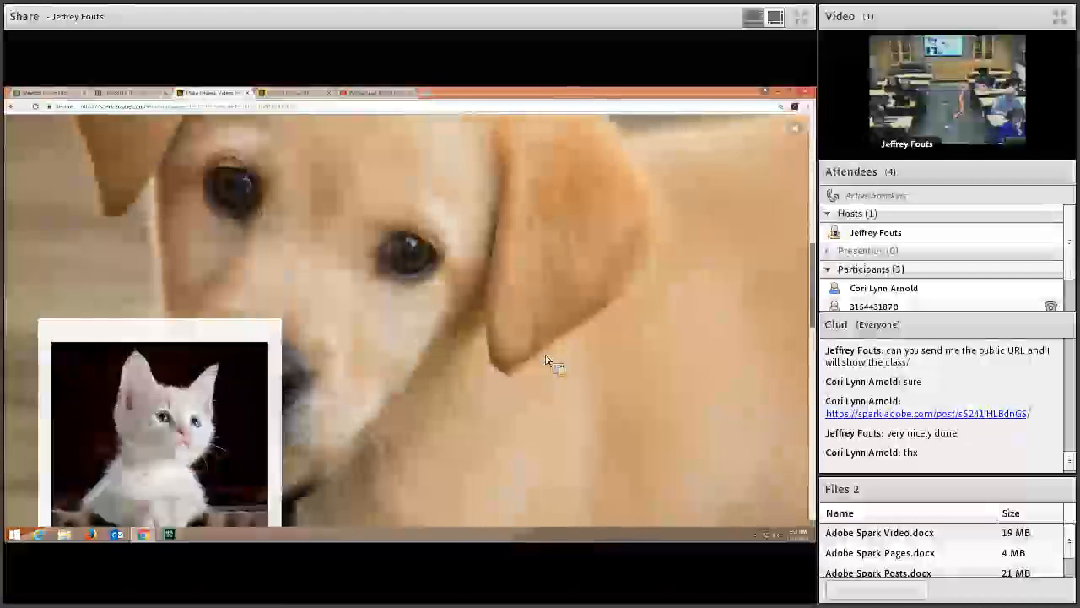
pyautogui.scroll(5, 545, 359)
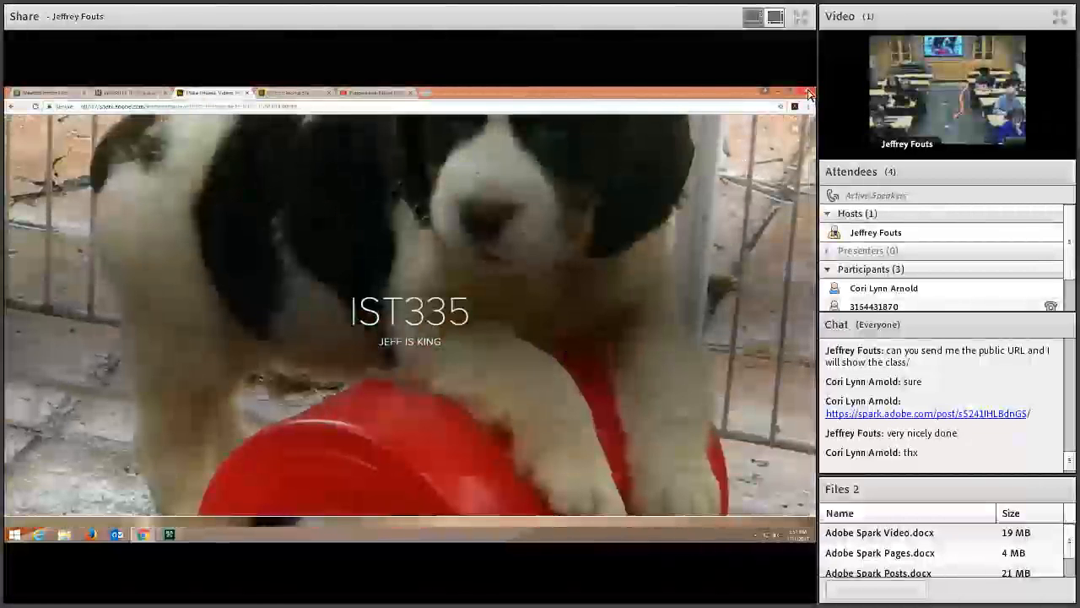
# Leave preview and add a text paragraph below the video reading 'this is all about the'
pyautogui.click(796, 130)
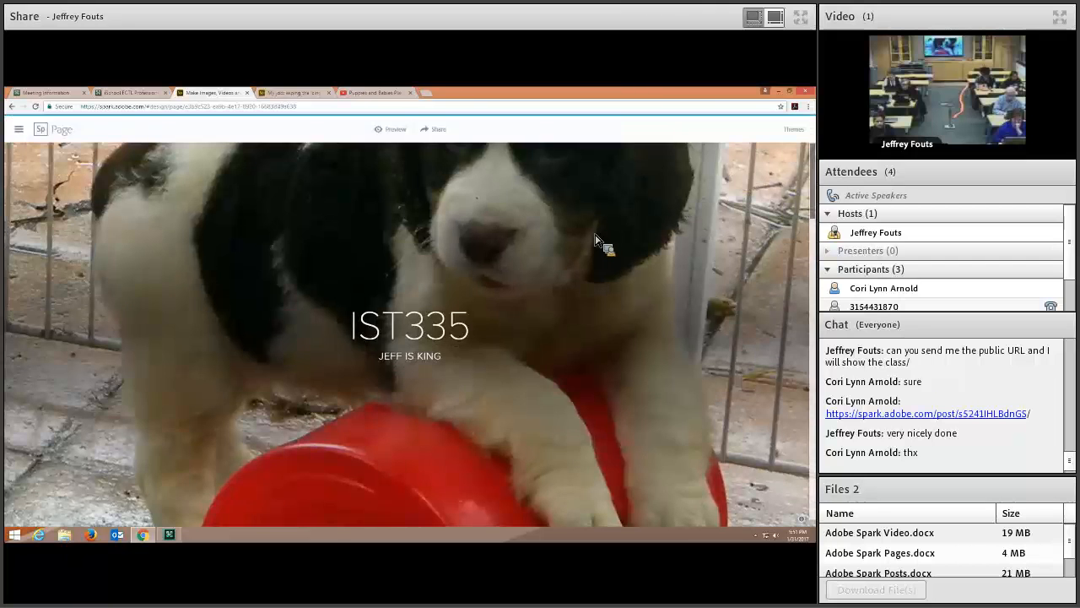
pyautogui.scroll(-5, 481, 236)
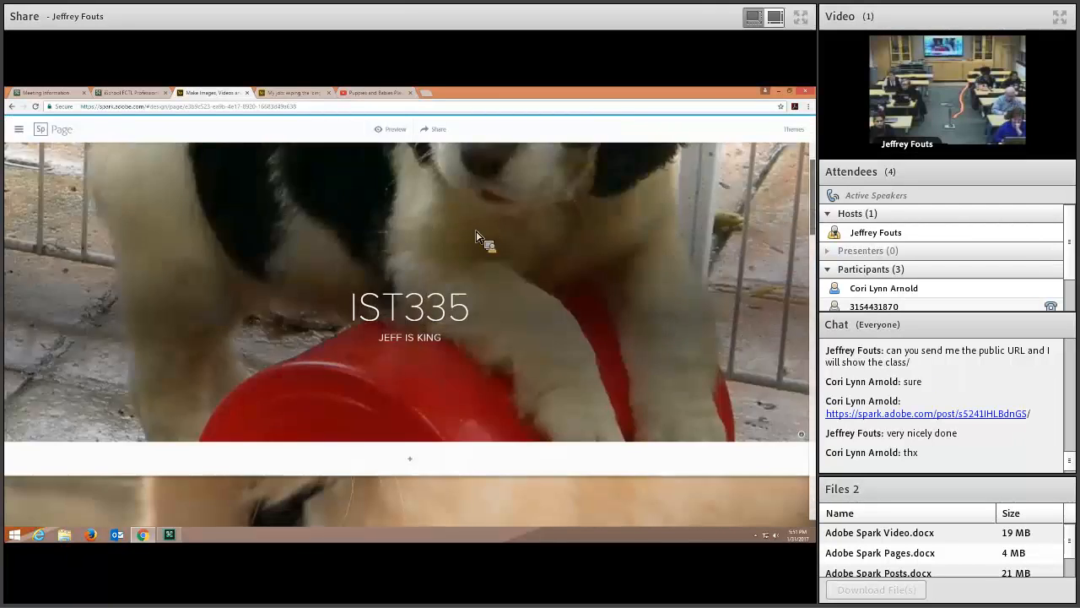
pyautogui.scroll(-8, 476, 245)
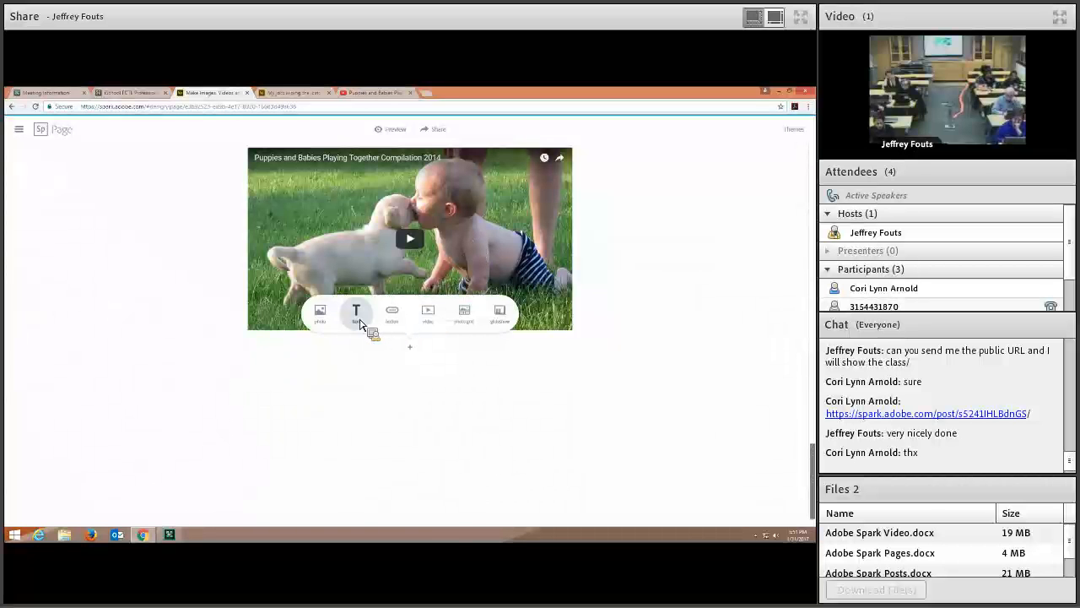
pyautogui.click(359, 322)
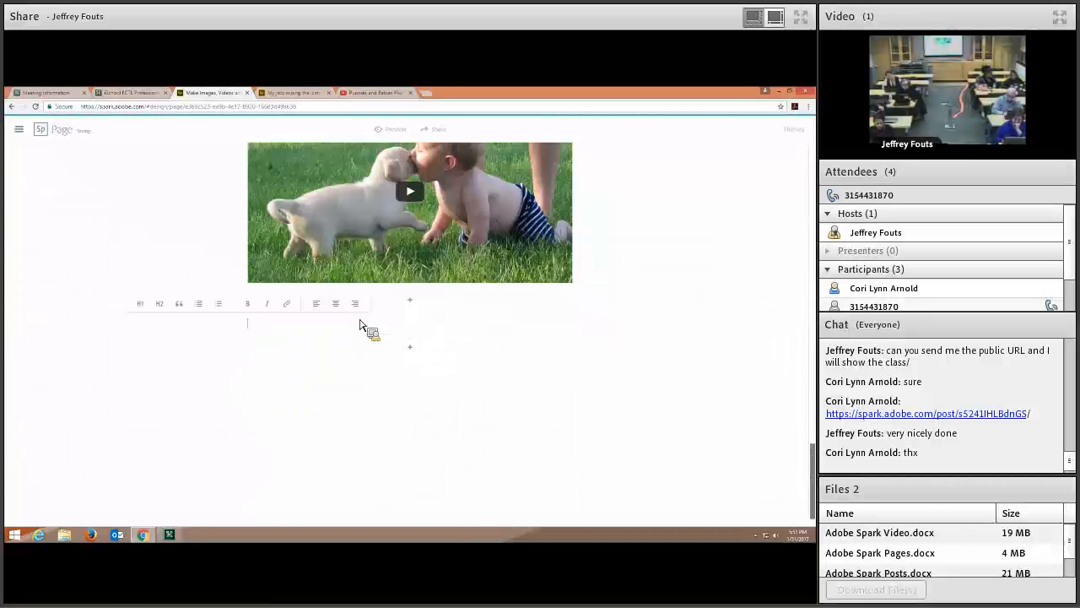
pyautogui.write('t')
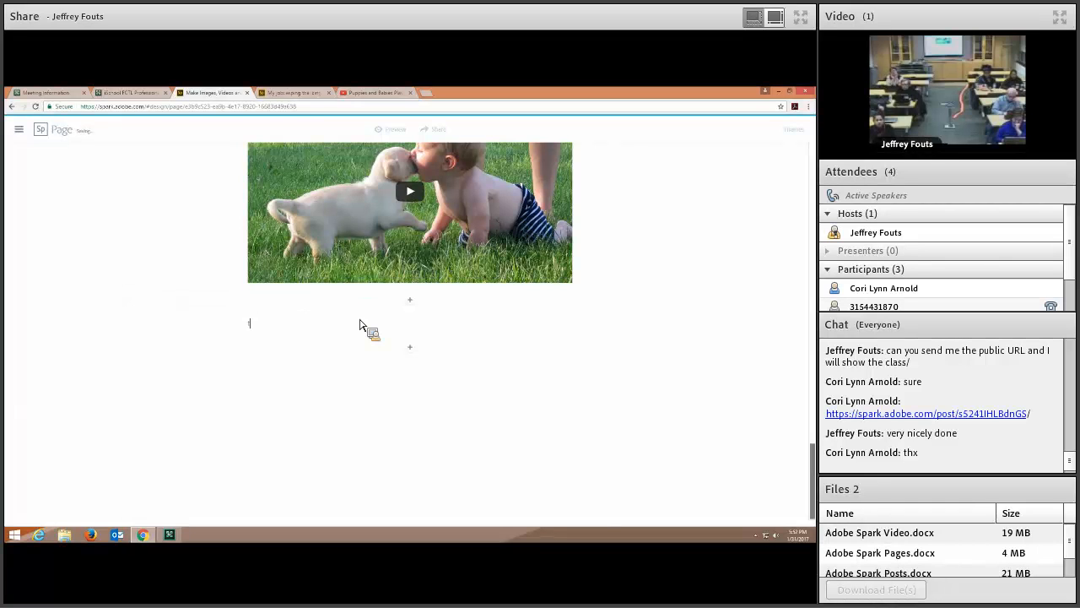
pyautogui.write('his is all about the King of Jef')
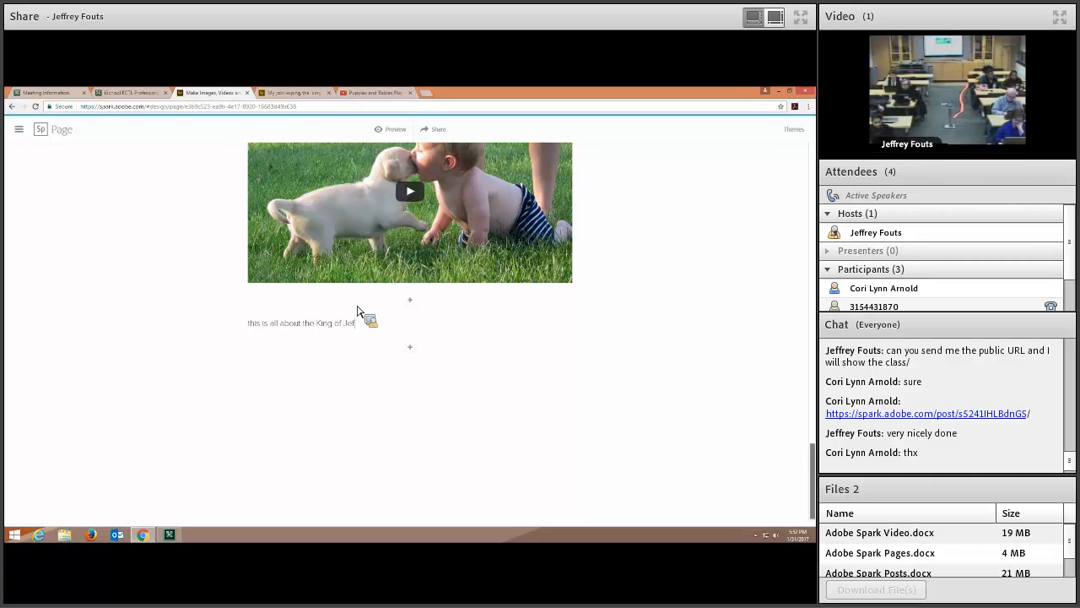
# Add a second paragraph 'here is some more t' and append 'f' to the first
pyautogui.click(410, 348)
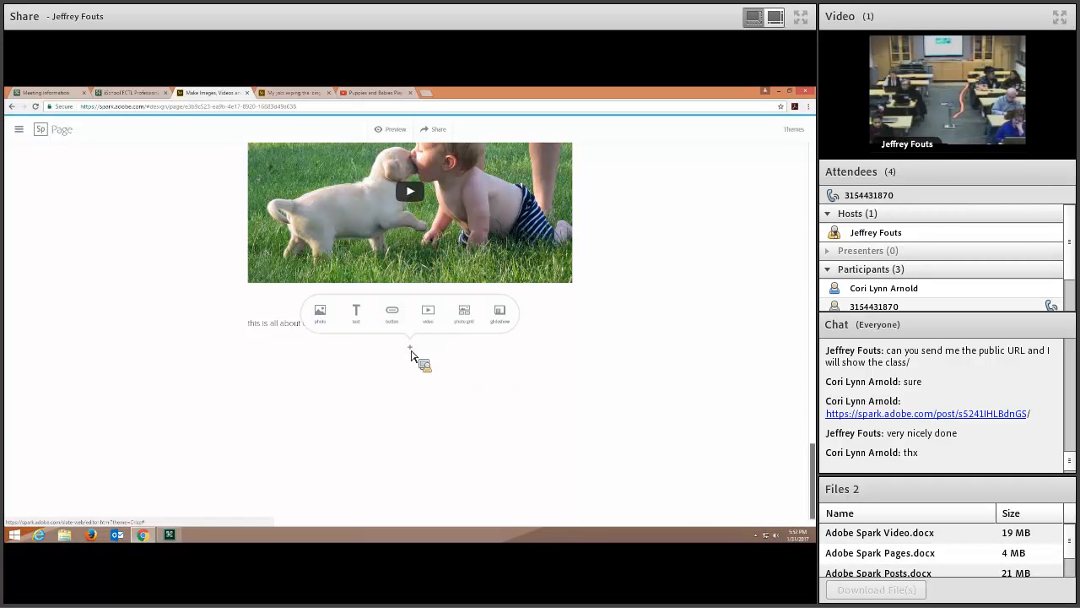
pyautogui.click(363, 321)
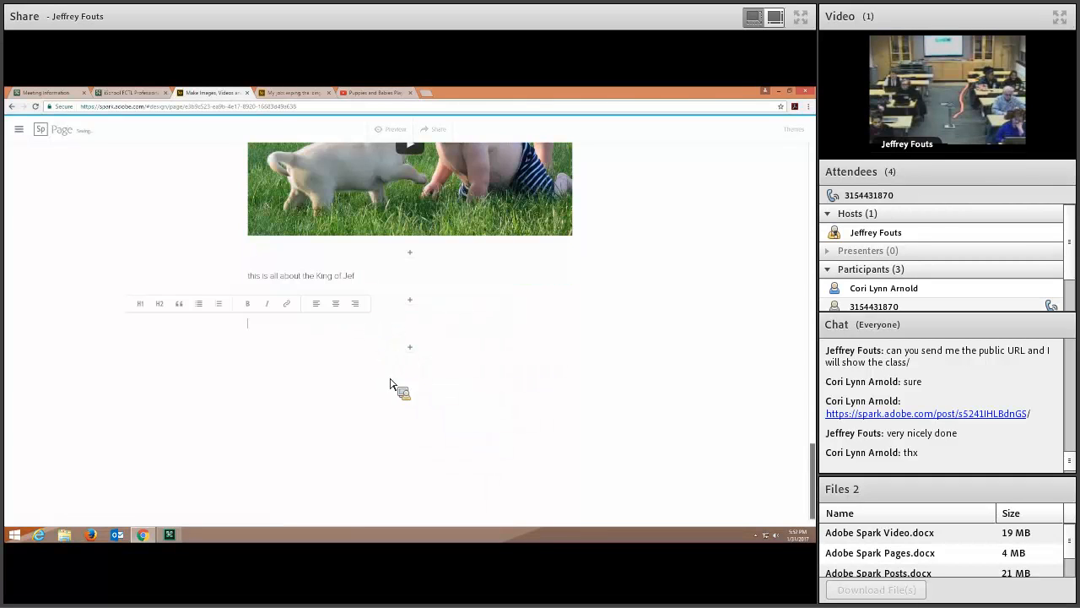
pyautogui.write('here ')
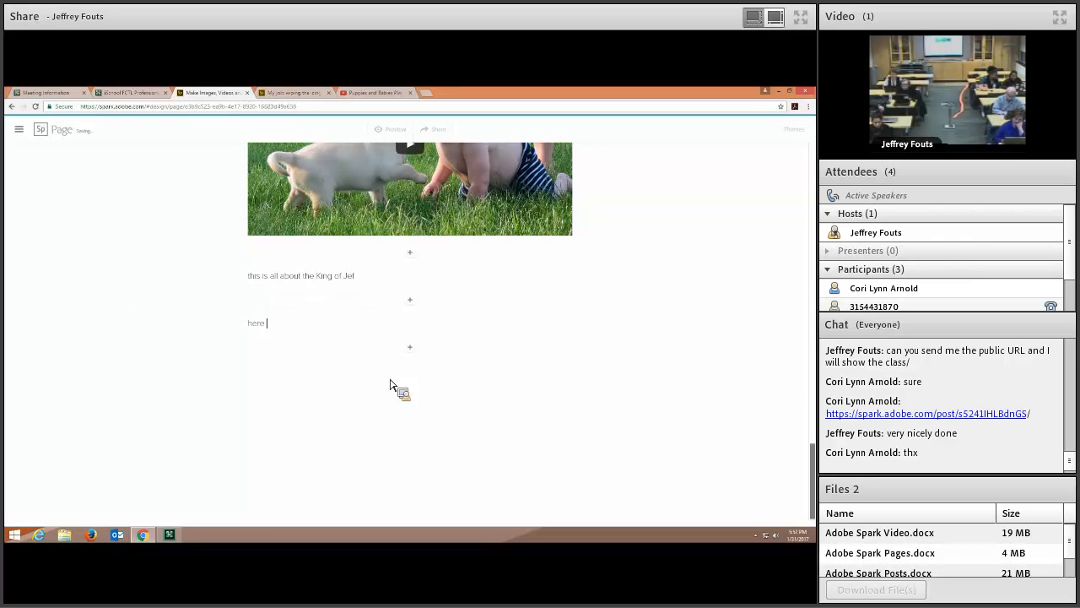
pyautogui.write('is some more text')
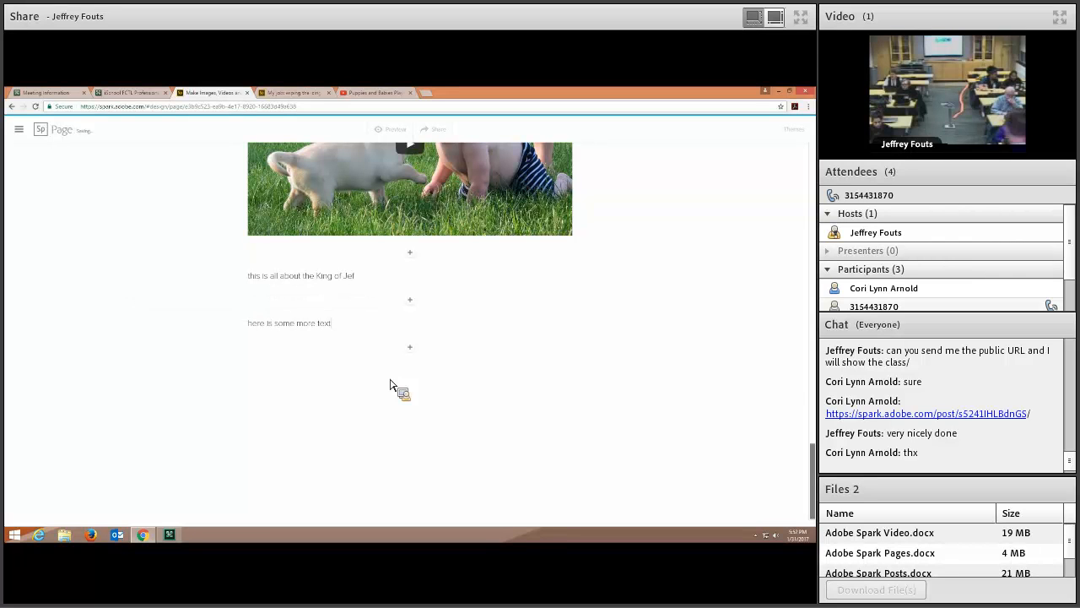
pyautogui.click(365, 284)
pyautogui.write('f')
# Start adding a button element, cancel it, and bring up the page themes
pyautogui.click(411, 348)
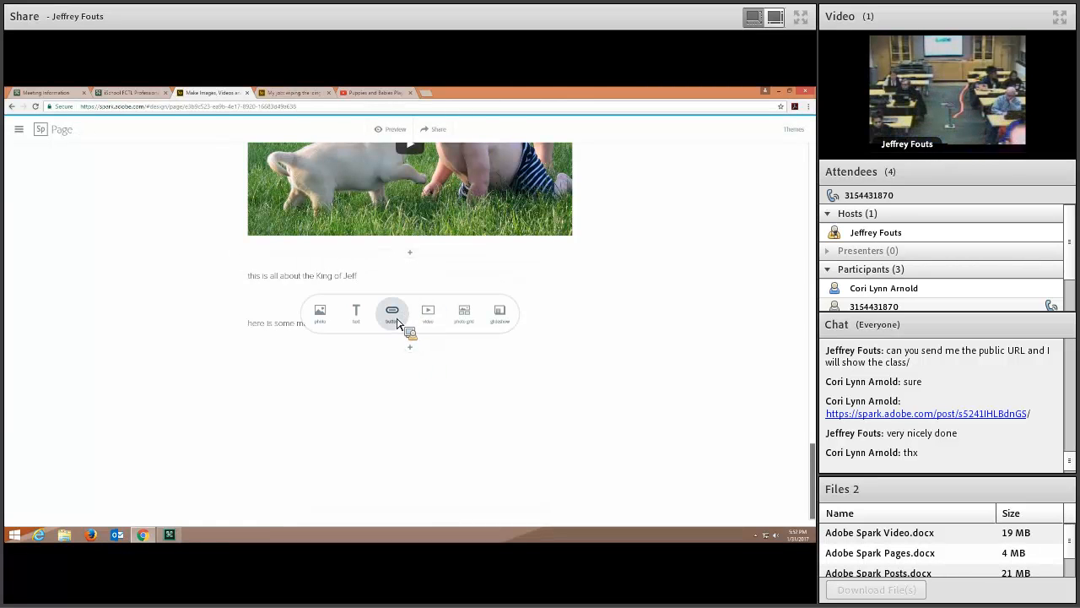
pyautogui.click(393, 313)
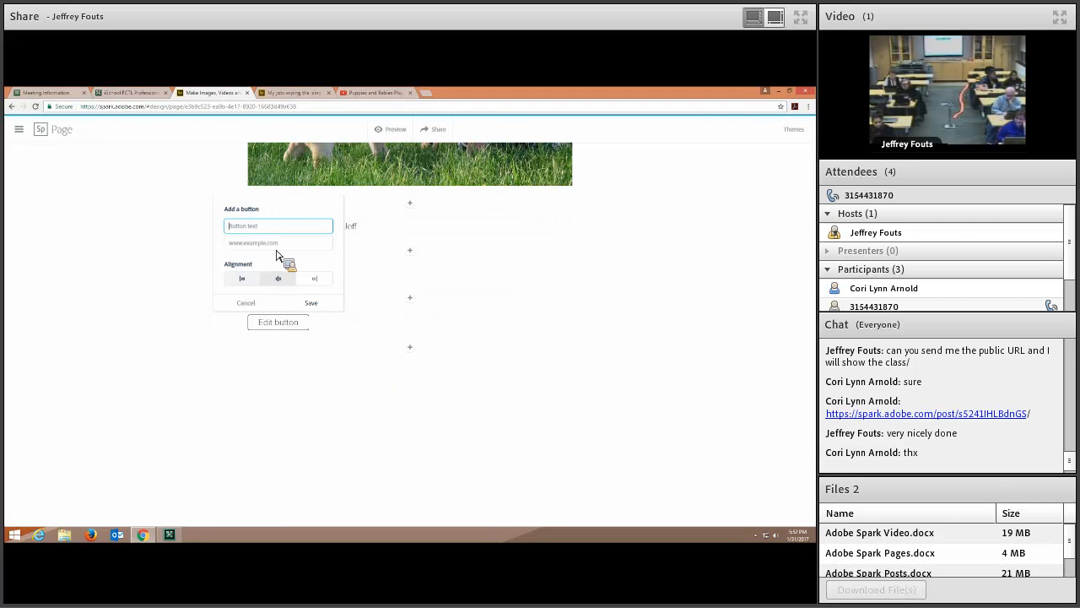
pyautogui.click(291, 336)
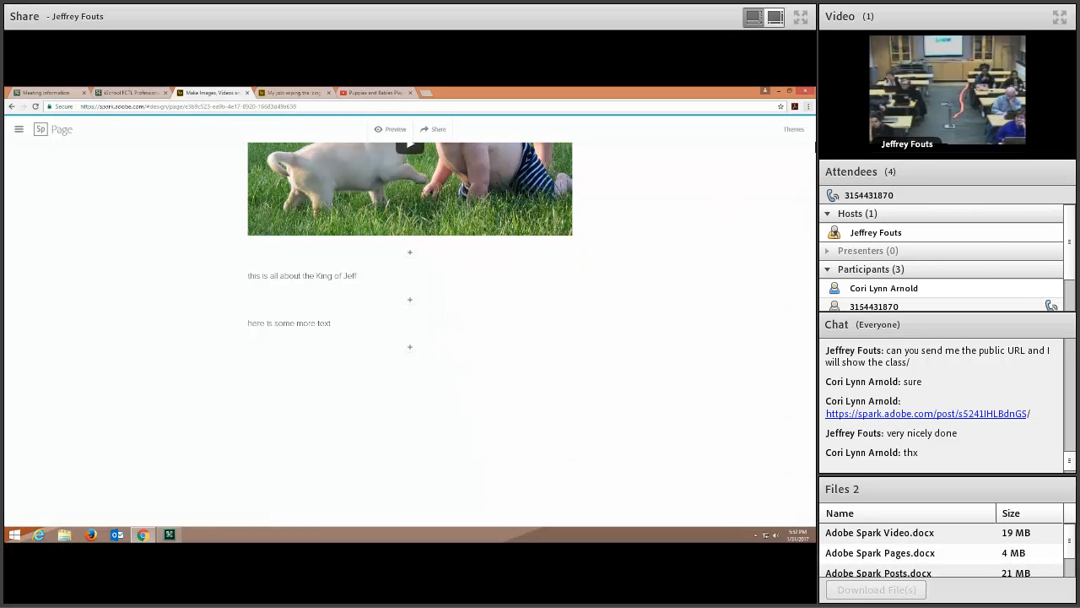
pyautogui.click(793, 129)
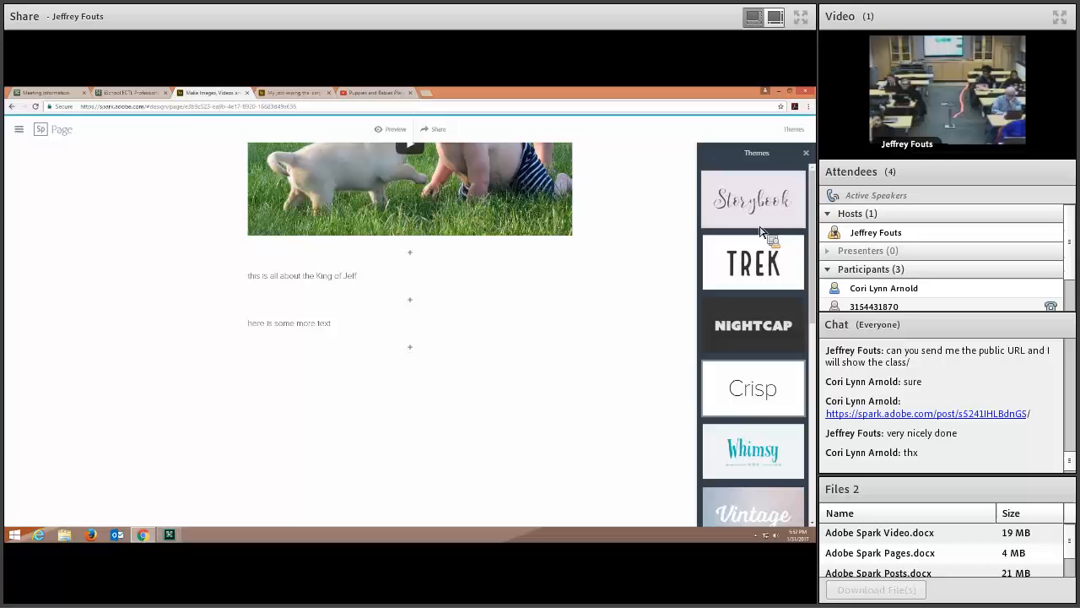
# Preview the Whimsy, Vintage and Crisp themes, then apply Trek to the page
pyautogui.click(749, 453)
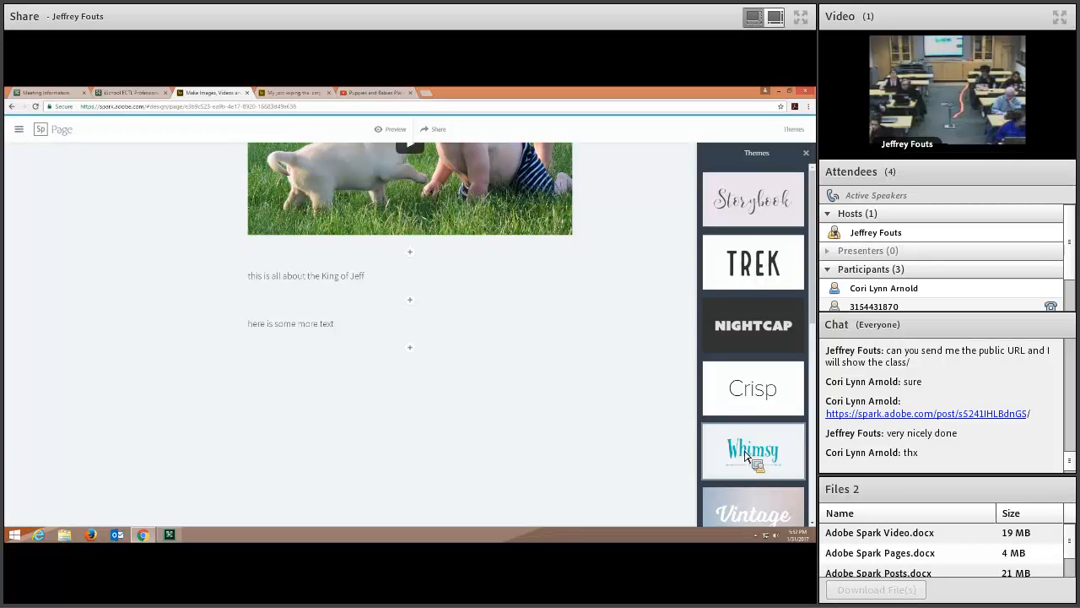
pyautogui.click(757, 515)
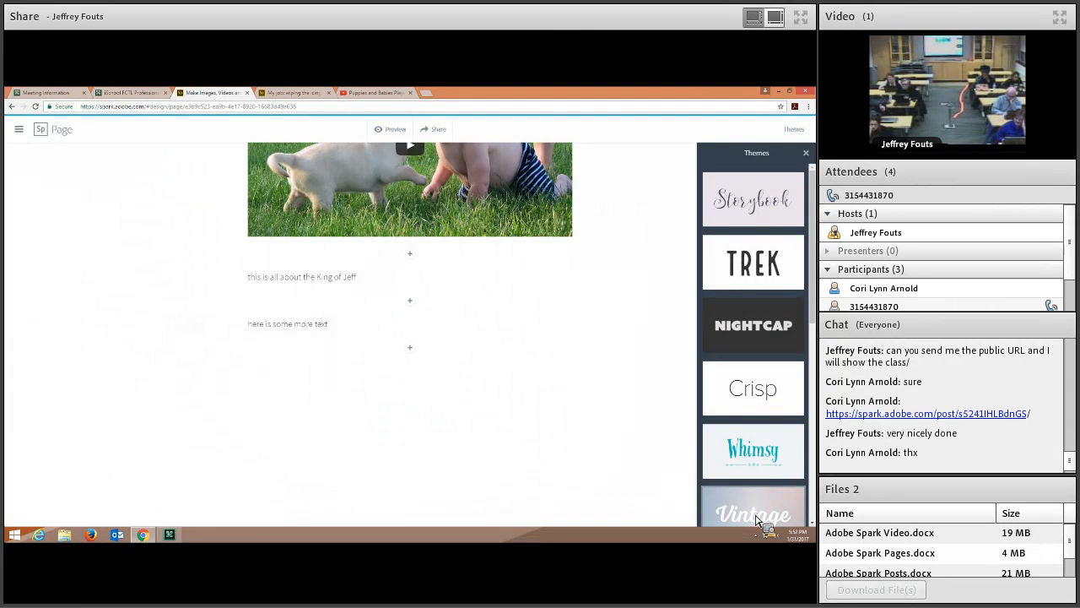
pyautogui.scroll(-1, 762, 475)
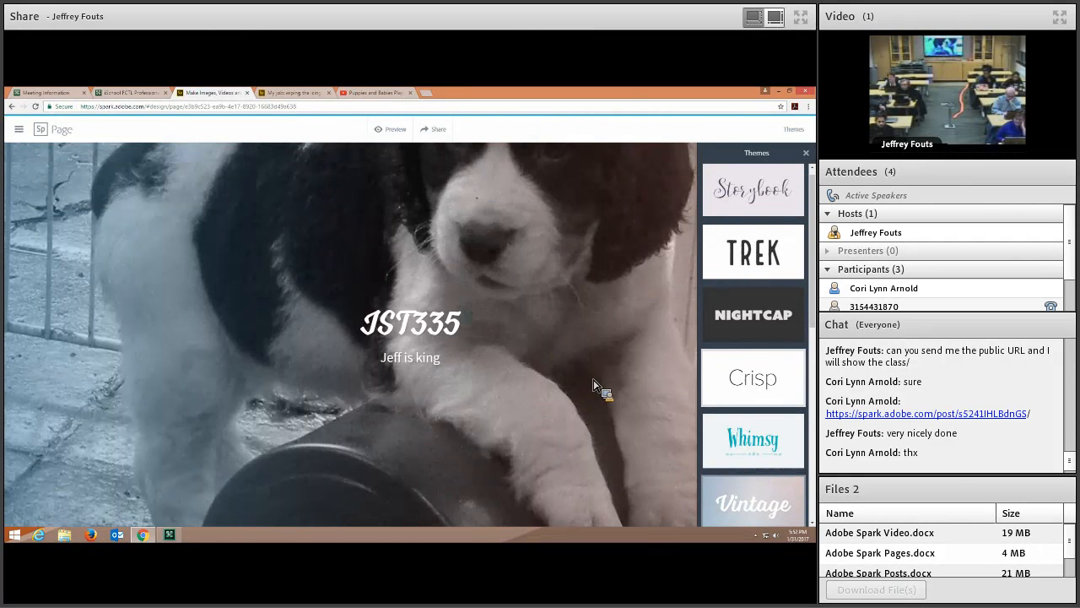
pyautogui.click(758, 384)
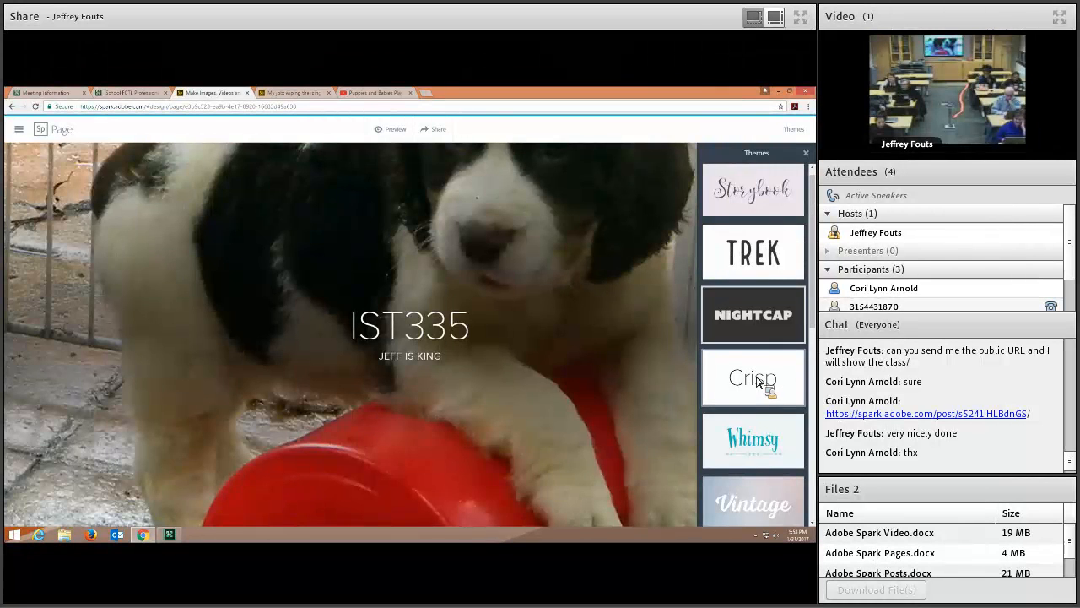
pyautogui.click(755, 258)
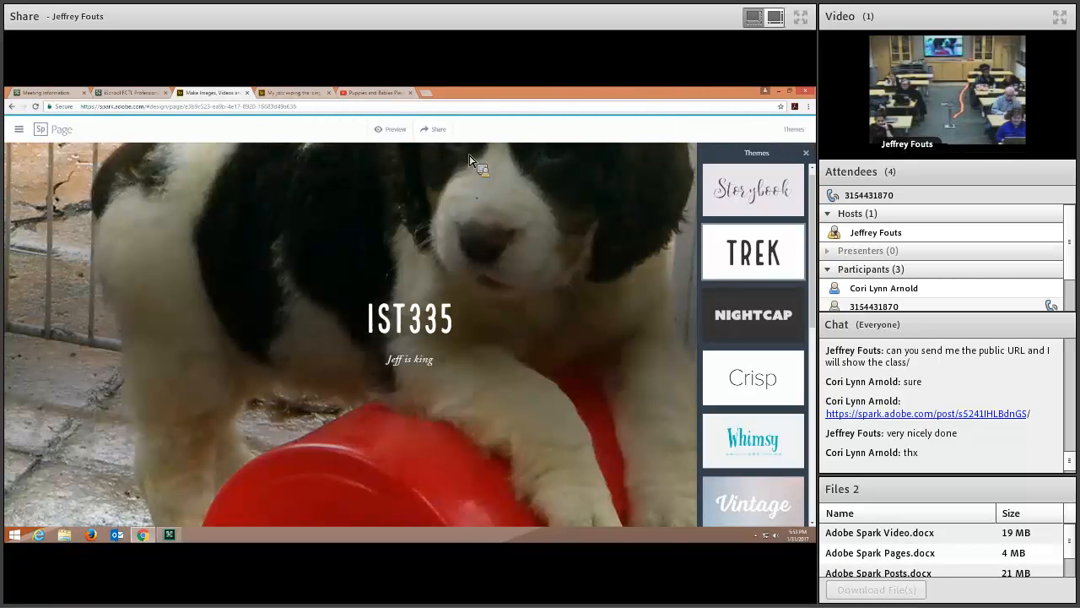
# Publish the page under the Education category with a public link, then close the dialog
pyautogui.click(437, 130)
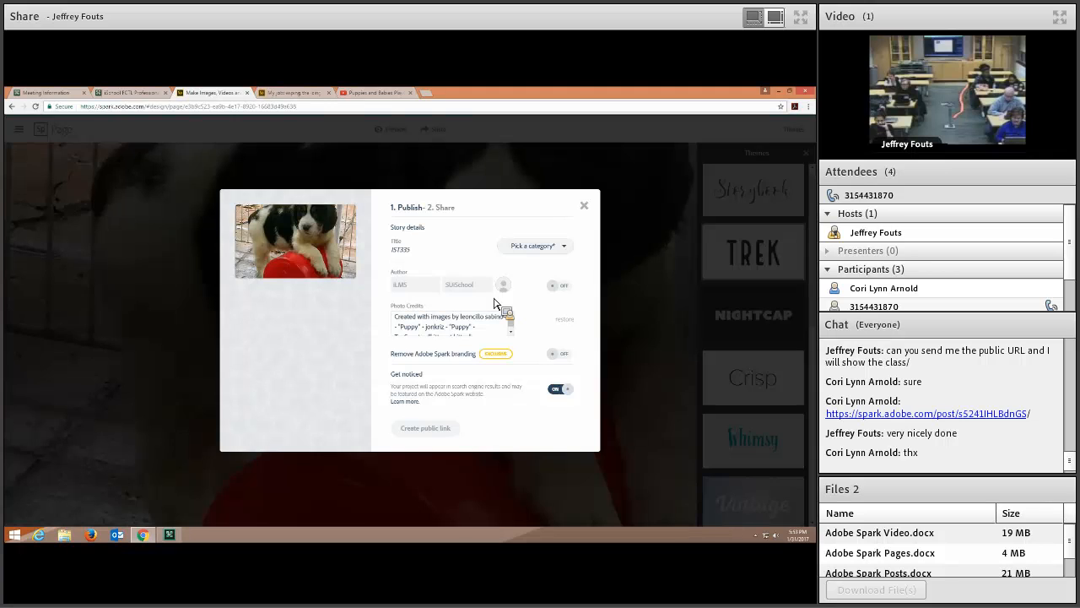
pyautogui.click(533, 251)
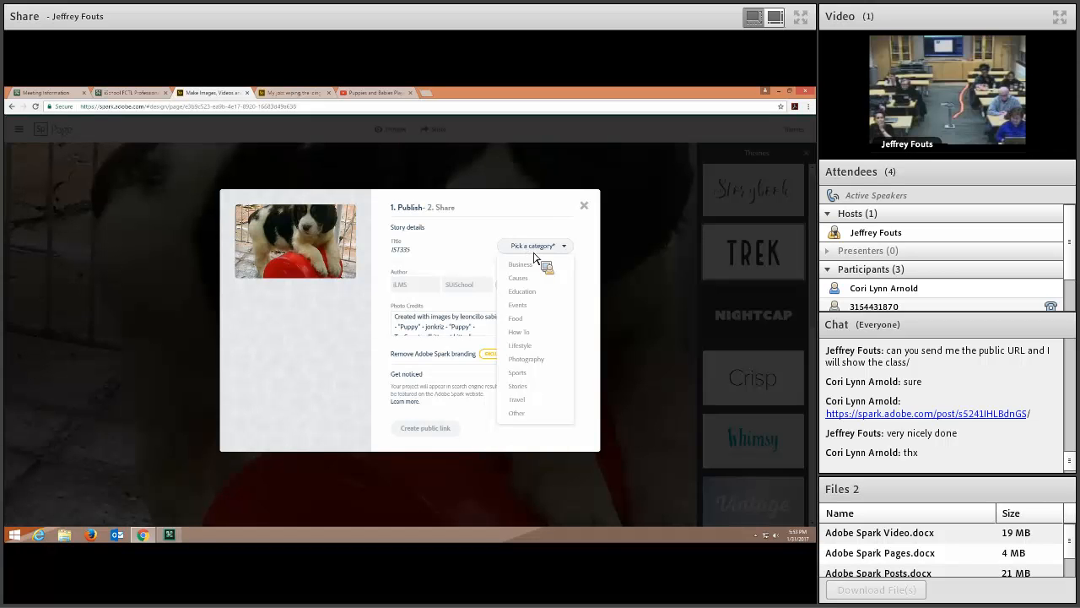
pyautogui.click(522, 292)
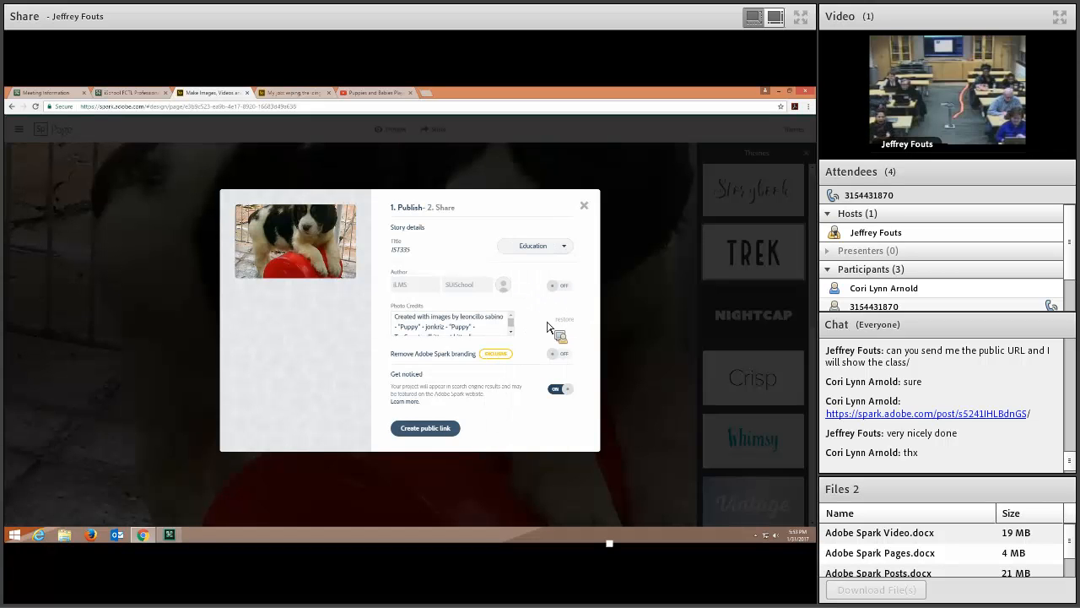
pyautogui.click(454, 429)
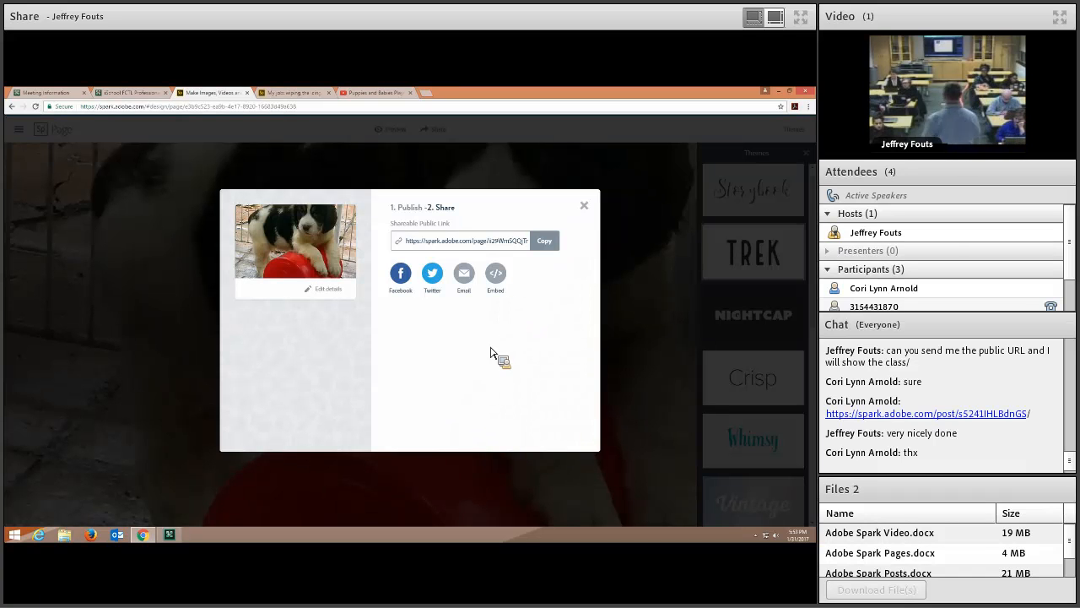
pyautogui.click(585, 205)
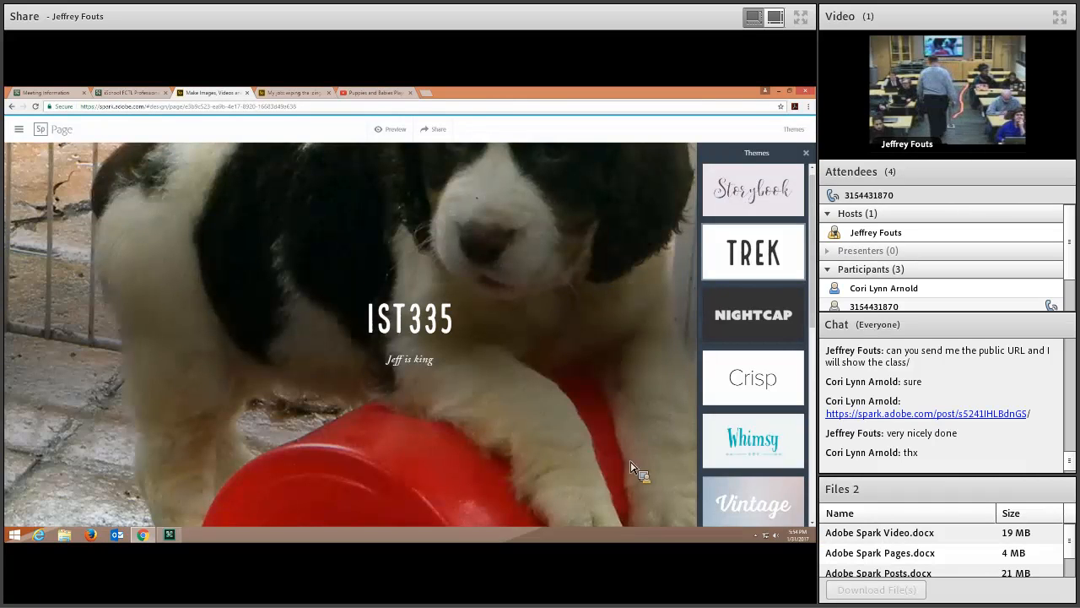
pyautogui.click(173, 537)
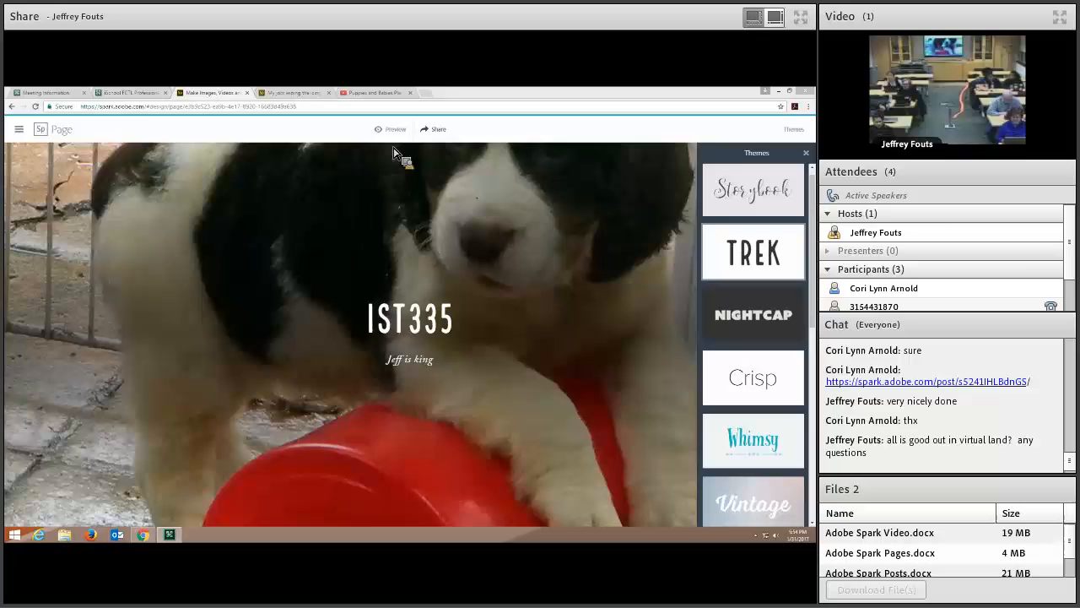
pyautogui.click(440, 129)
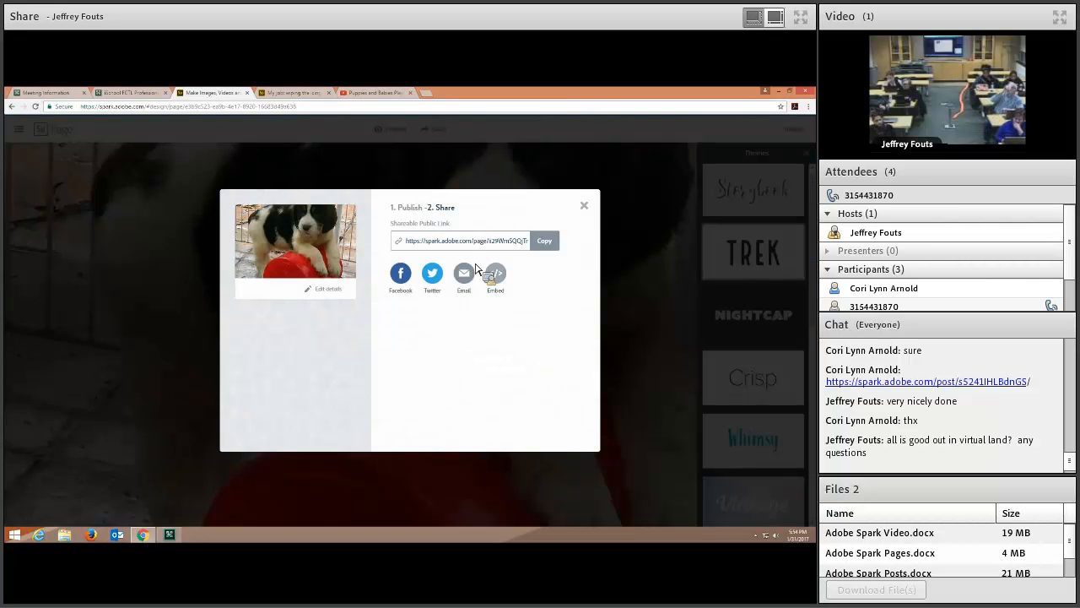
pyautogui.click(497, 278)
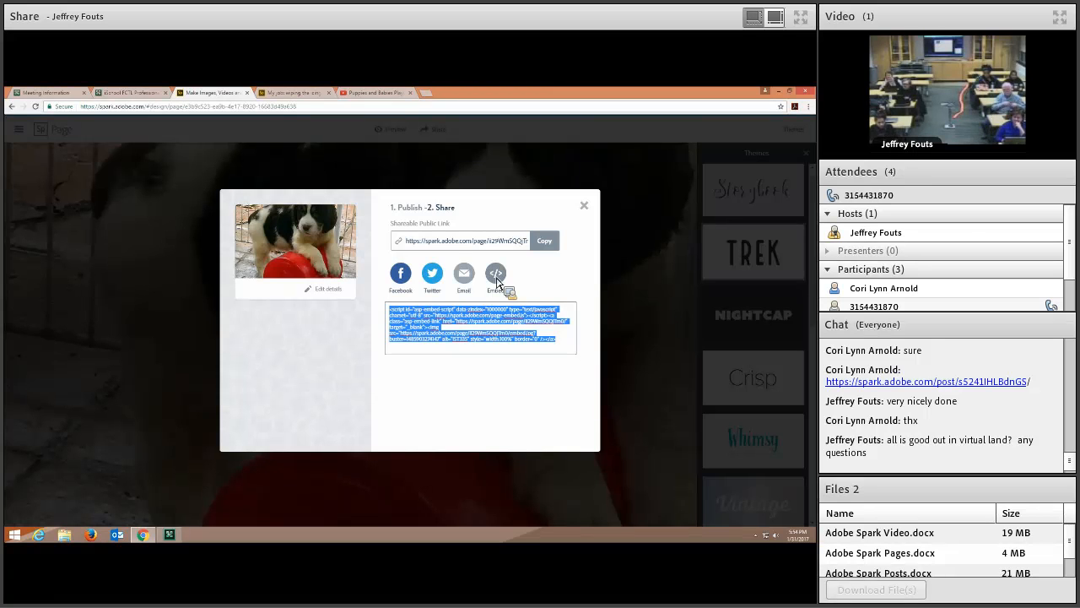
pyautogui.click(584, 206)
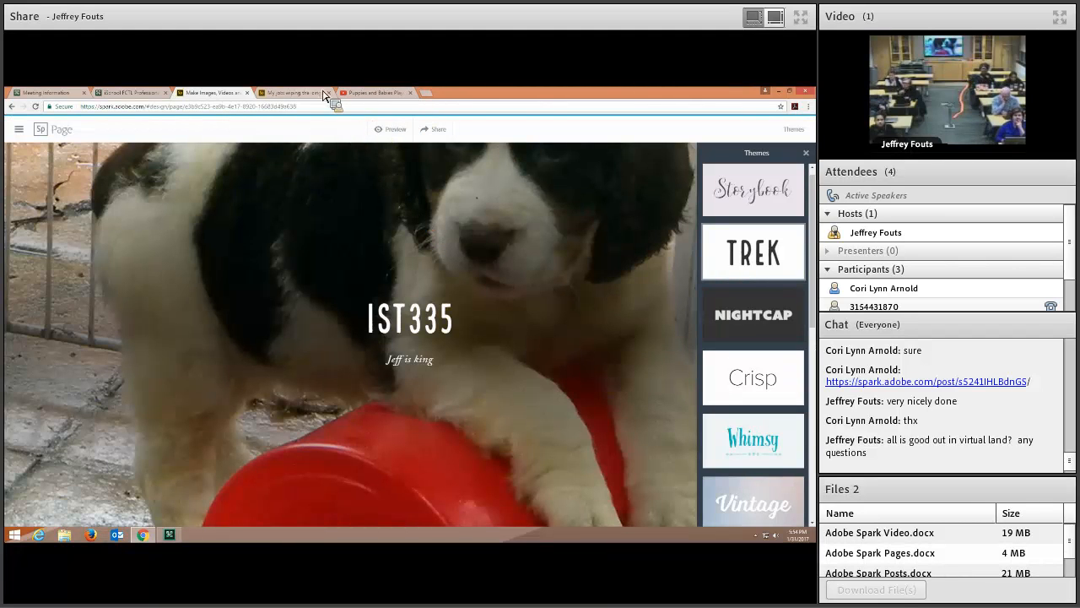
# Go to blackboard.syr.edu in a new browser tab
pyautogui.click(427, 93)
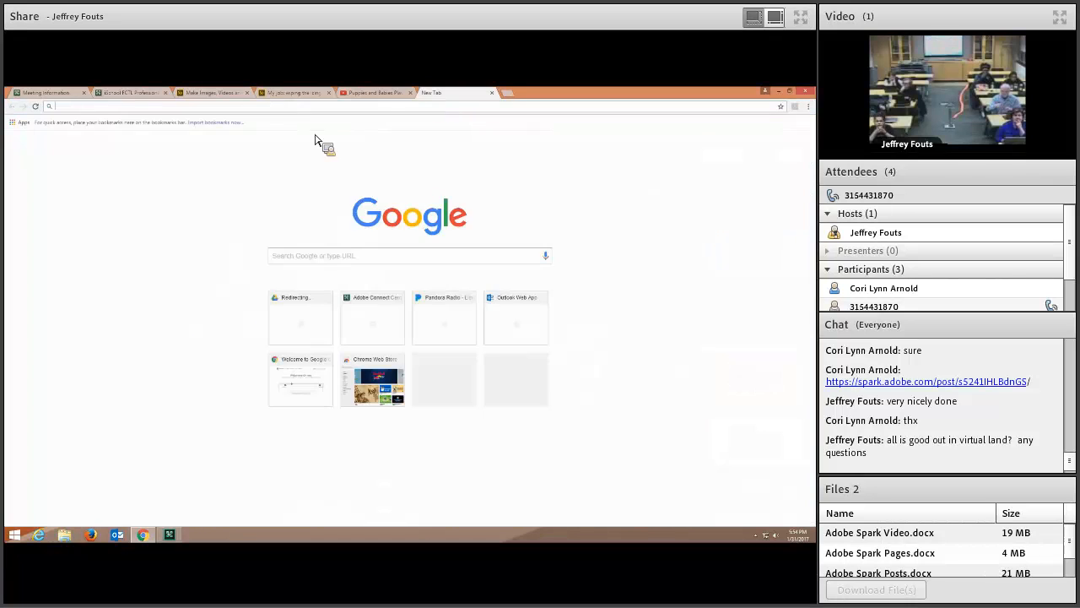
pyautogui.write('blackboar')
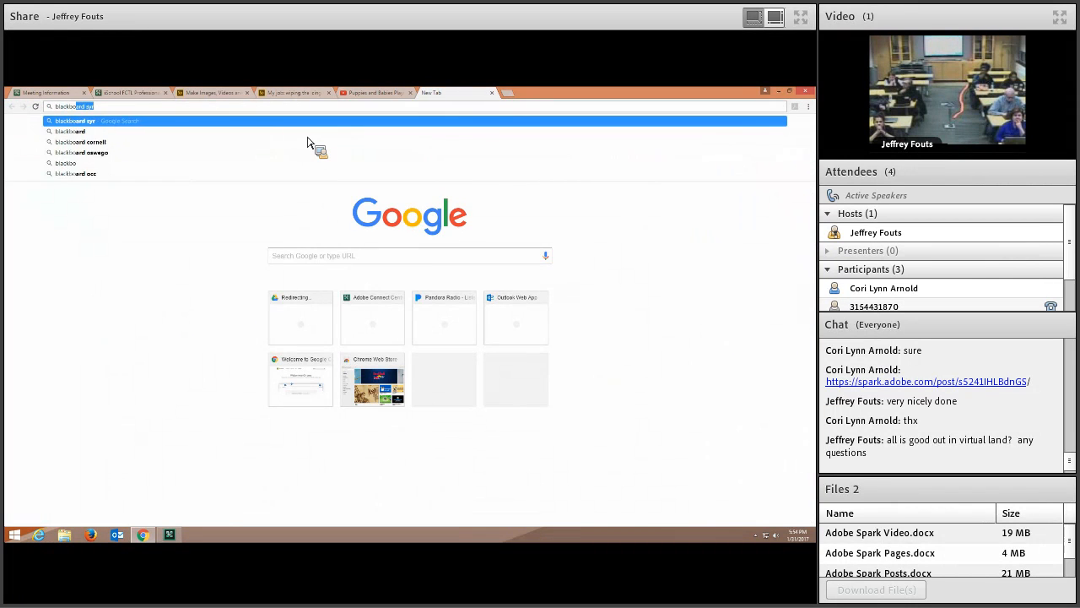
pyautogui.write('d')
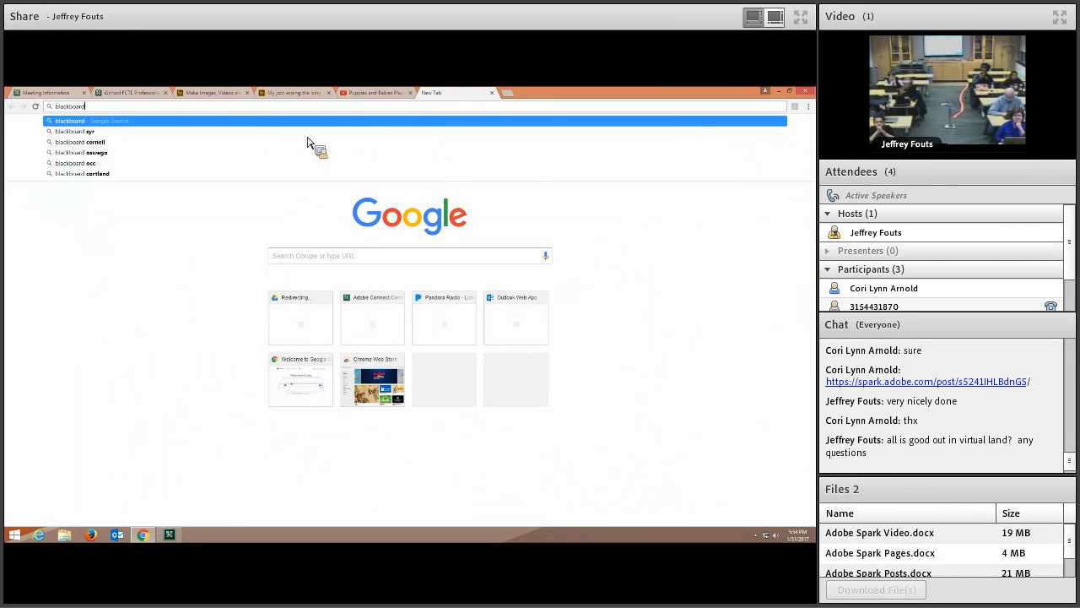
pyautogui.write('.syr.edu')
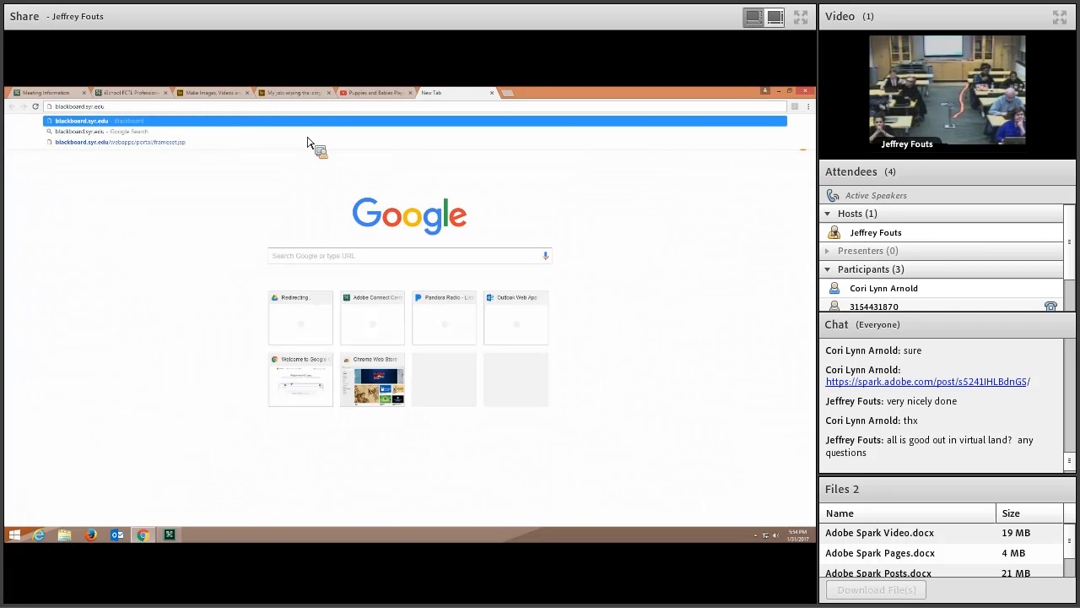
pyautogui.press('Return')
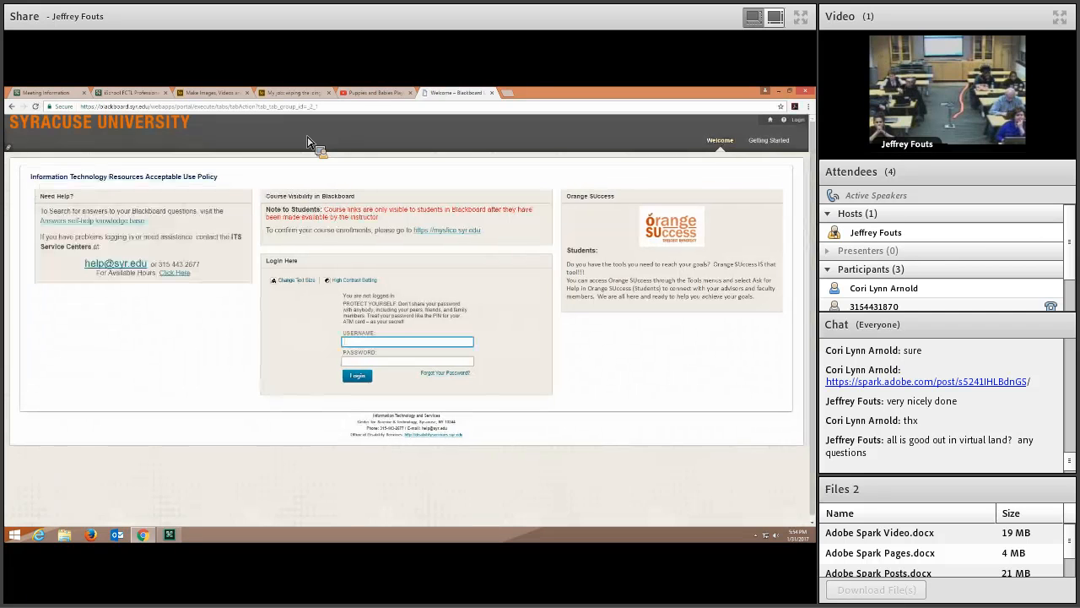
# Sign in to Blackboard with the faculty account username and password
pyautogui.press('Tab')
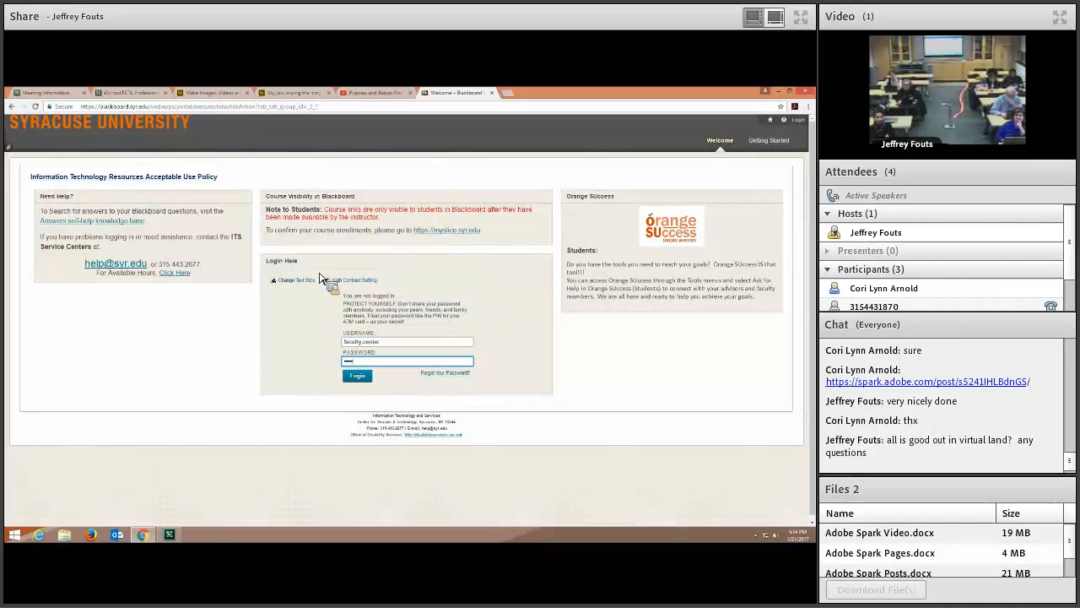
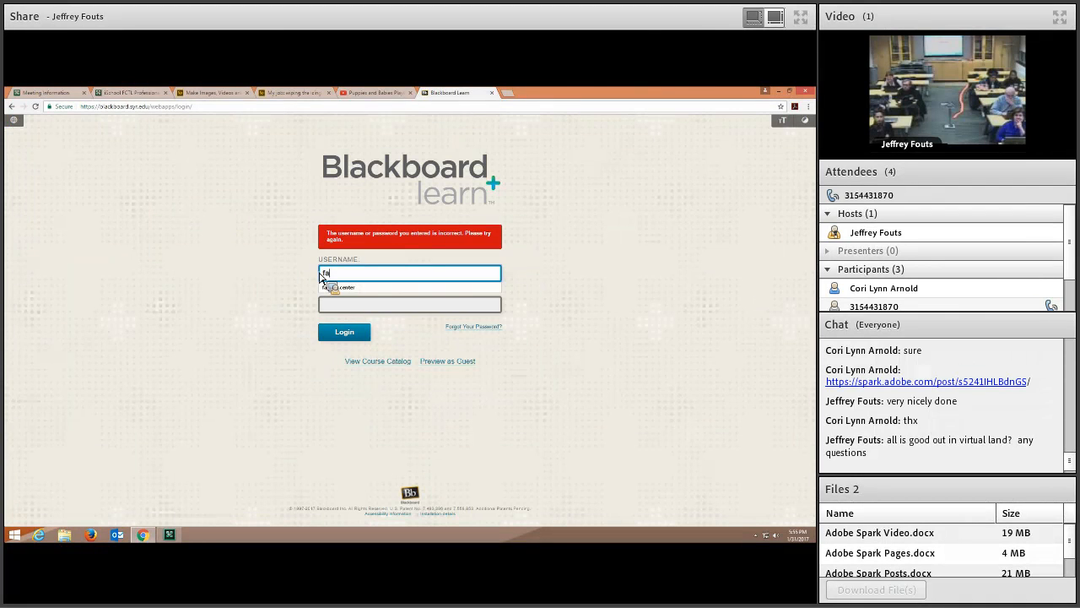
pyautogui.press('Tab')
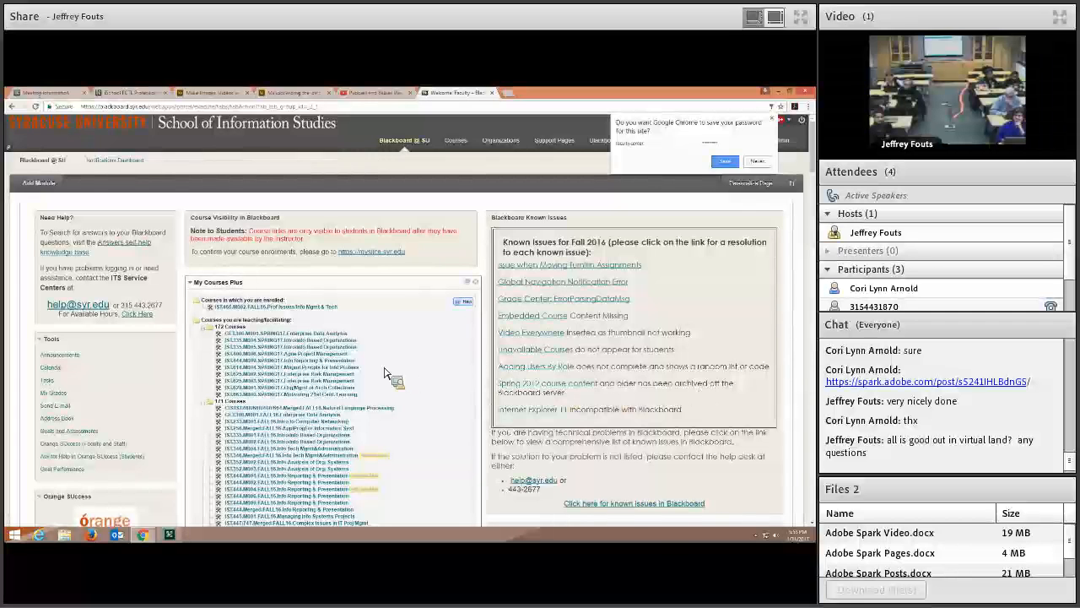
# Open the test course from My Courses Plus and go to its Information area
pyautogui.scroll(-10, 390, 371)
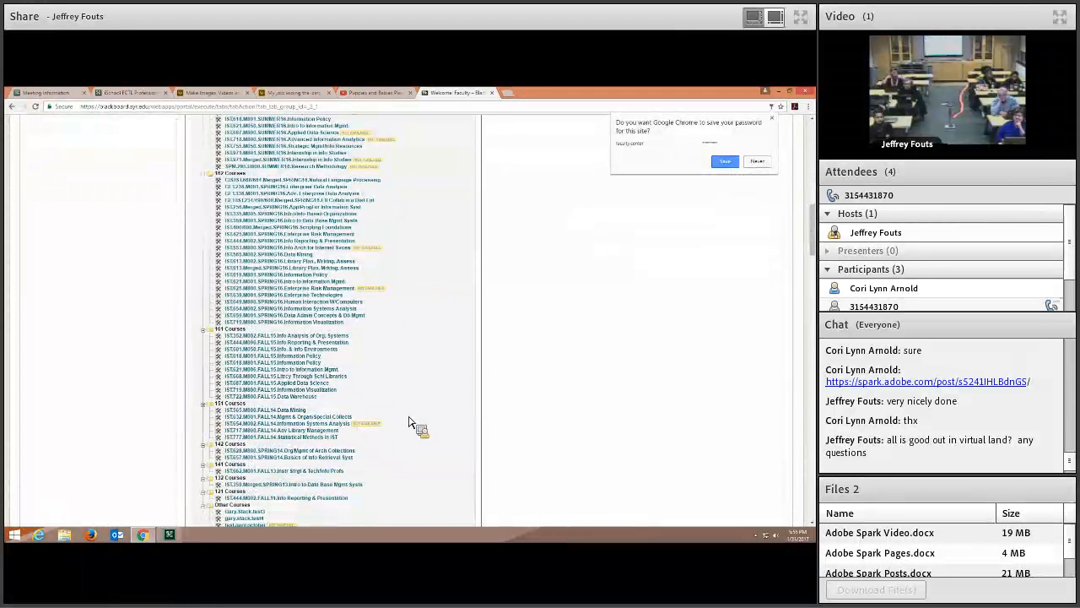
pyautogui.scroll(-4, 409, 422)
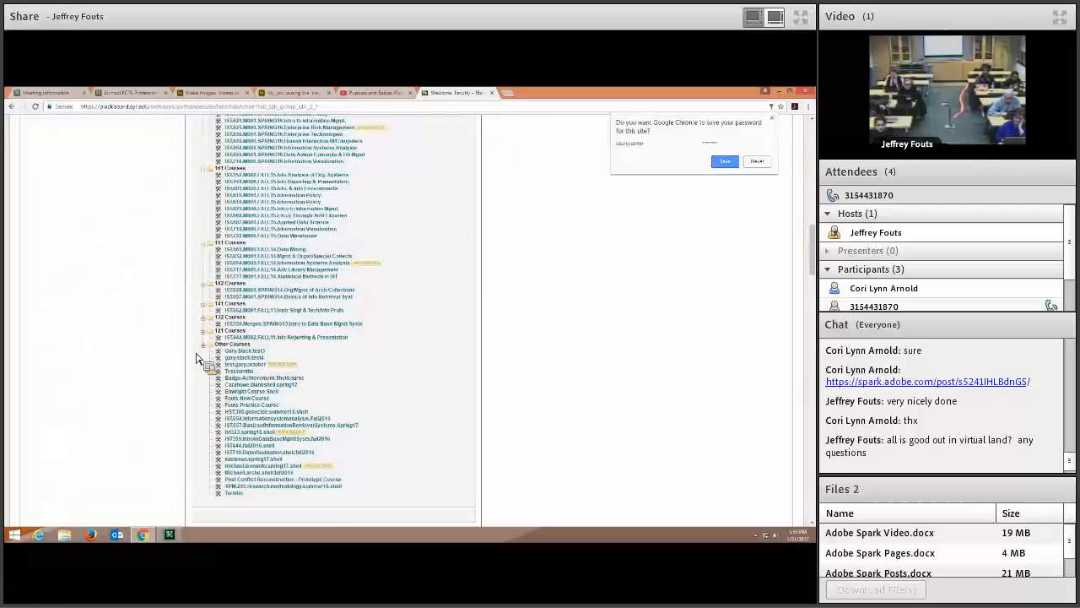
pyautogui.click(243, 361)
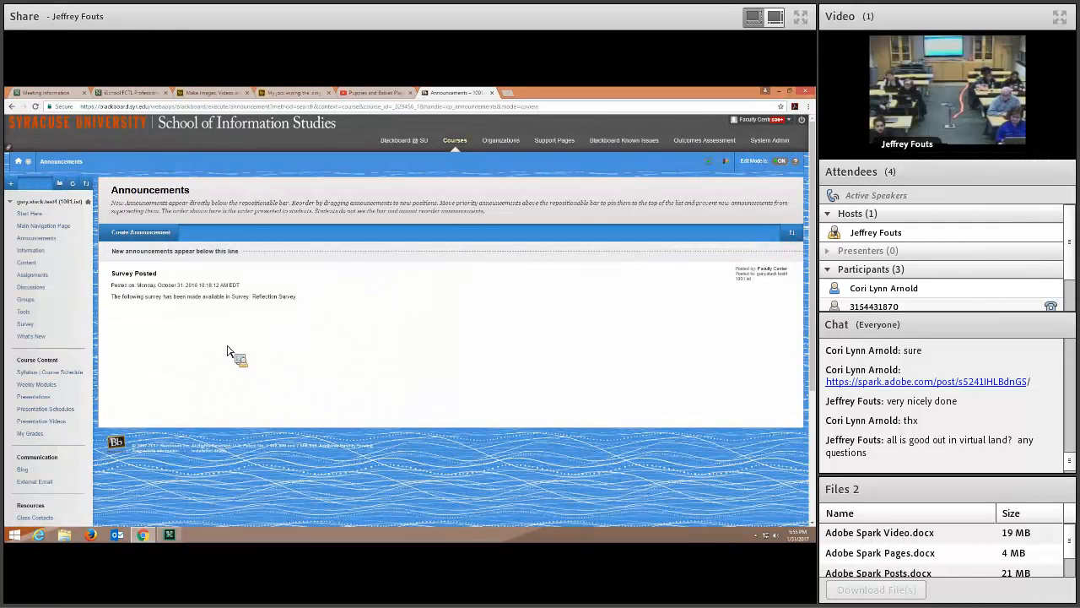
pyautogui.click(26, 255)
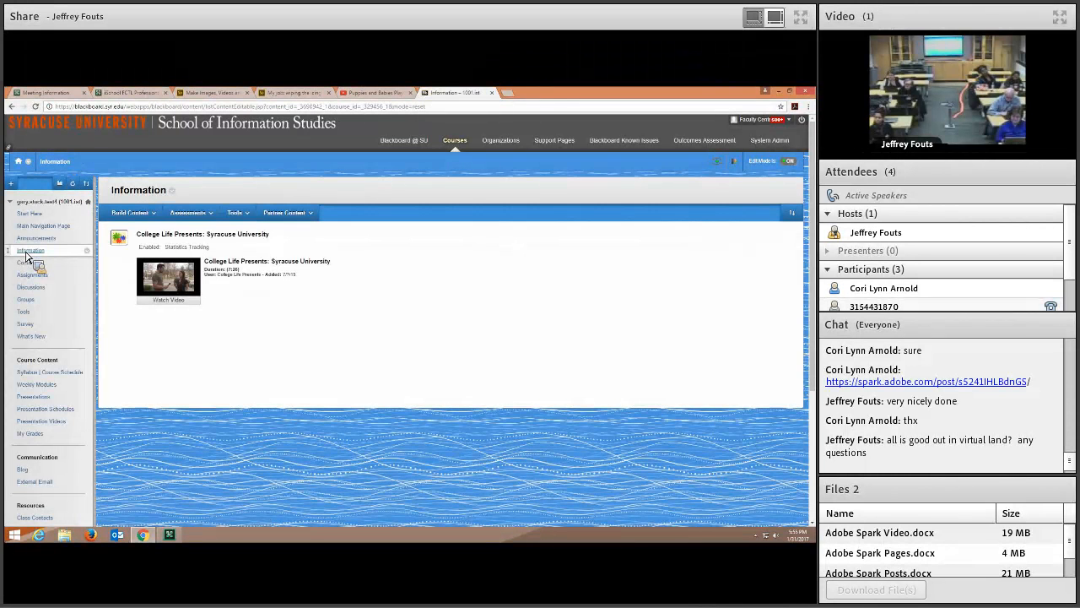
# Create a new content item and paste the Spark embed code into its HTML source view
pyautogui.click(142, 216)
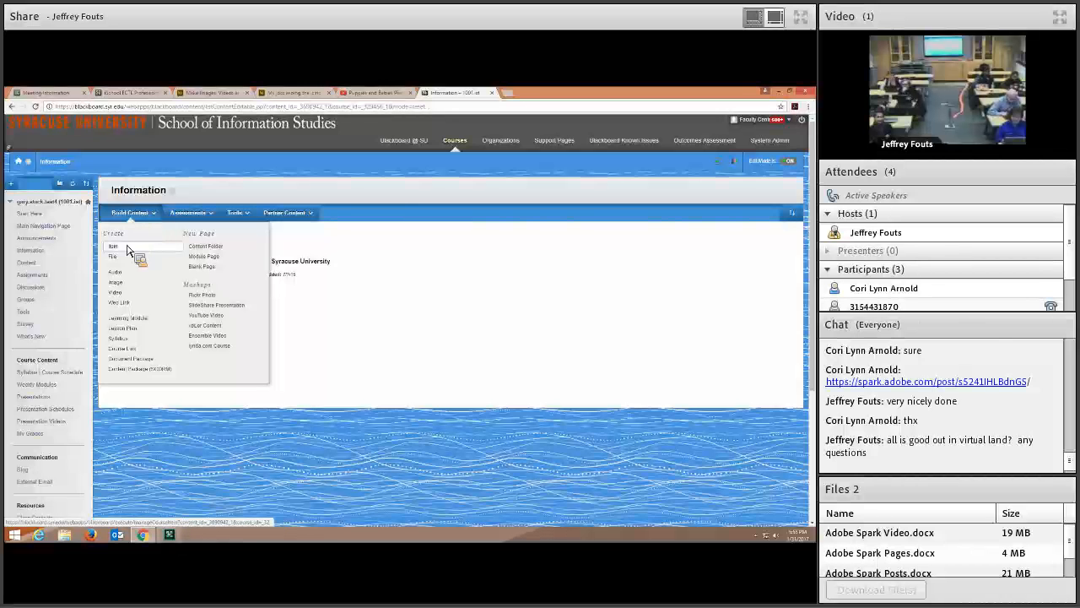
pyautogui.click(125, 249)
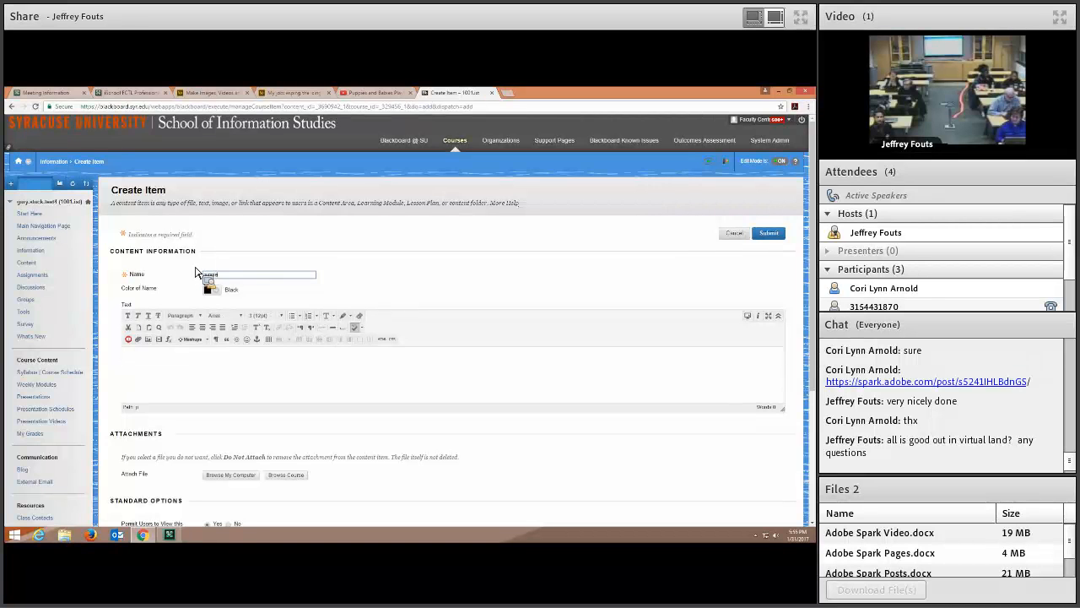
pyautogui.click(256, 367)
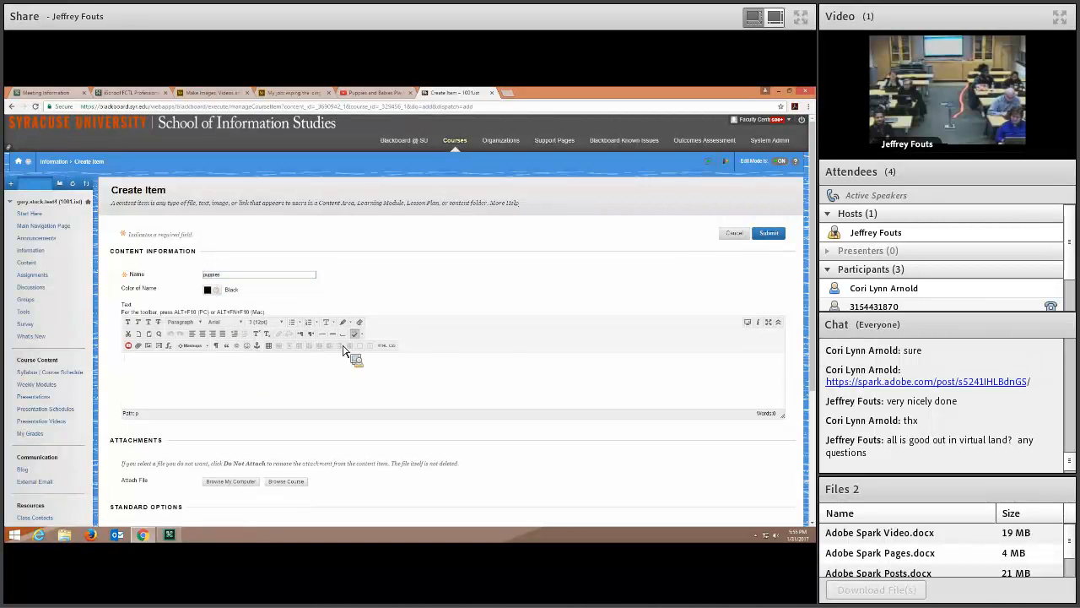
pyautogui.click(387, 345)
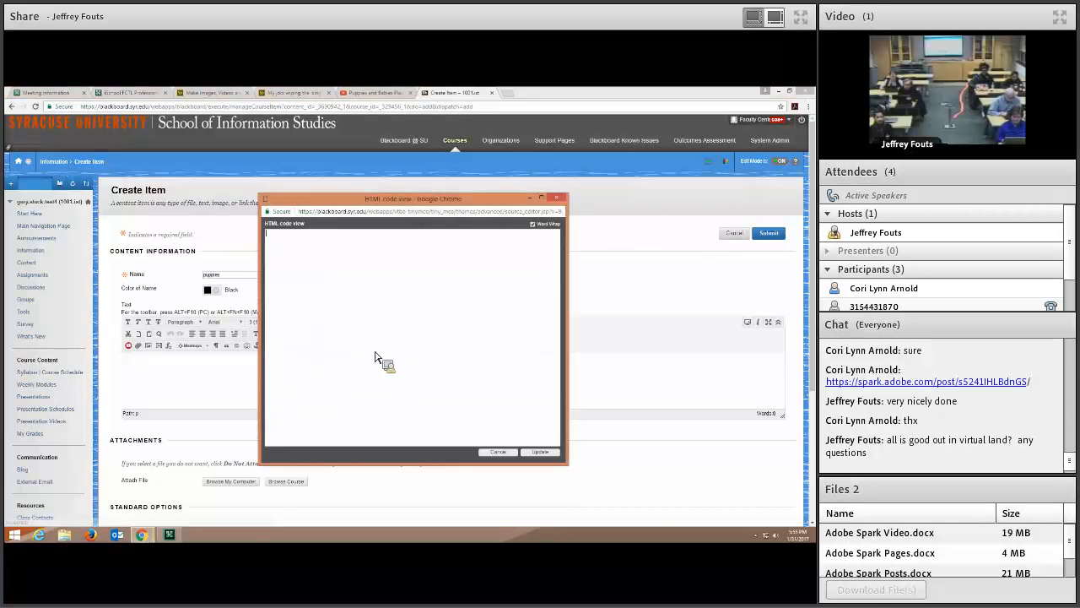
pyautogui.hotkey('ctrl', 'v')
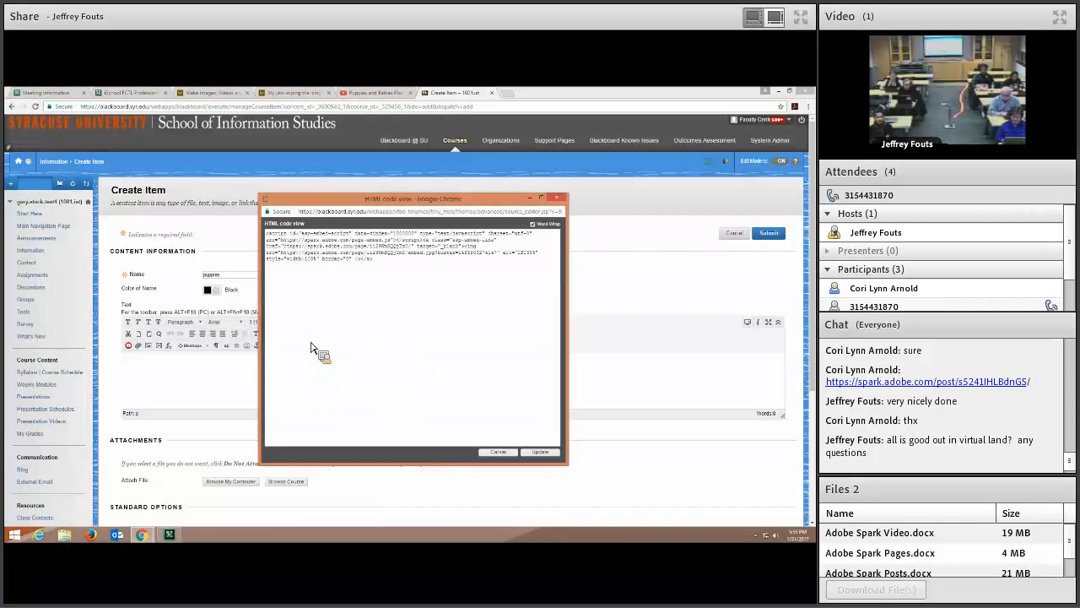
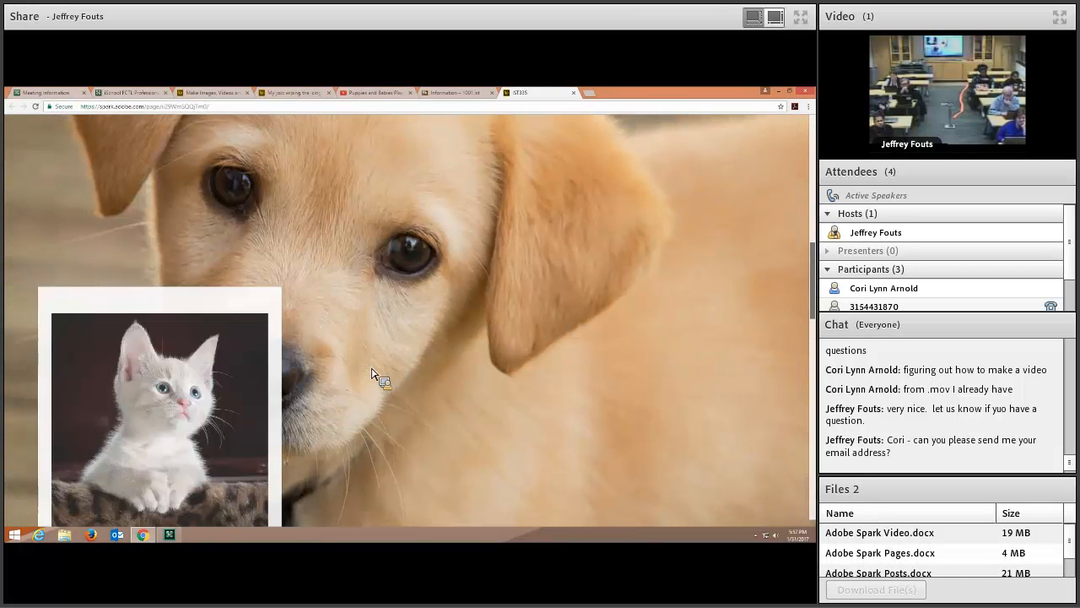
# Switch to the IST335 page's Spark editor and scroll to its puppy video and text
pyautogui.scroll(-5, 372, 374)
pyautogui.scroll(-5, 373, 373)
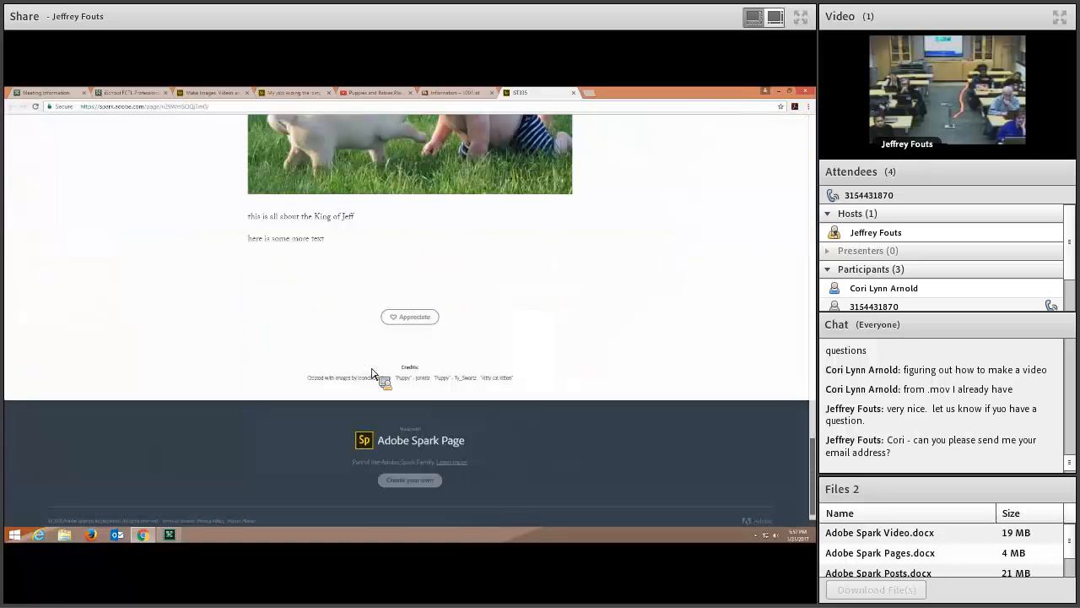
pyautogui.scroll(10, 445, 357)
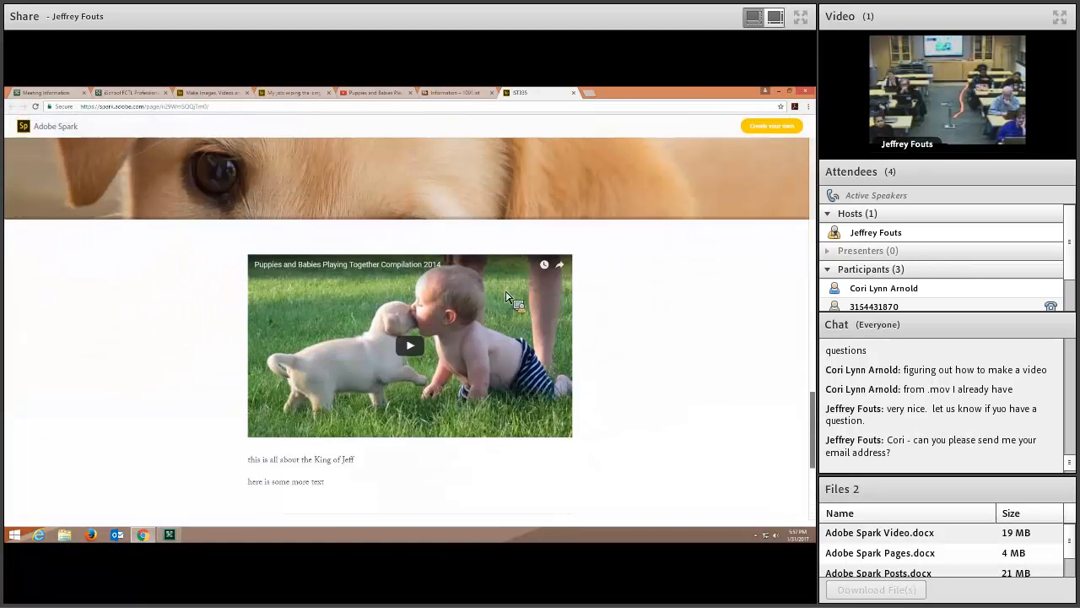
pyautogui.click(216, 93)
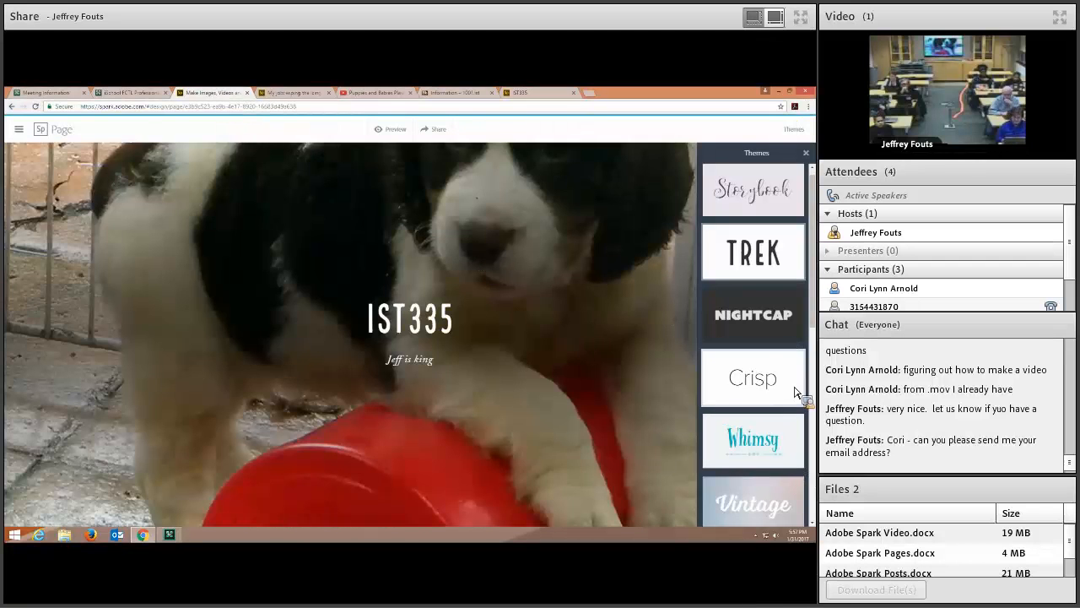
pyautogui.scroll(-10, 538, 379)
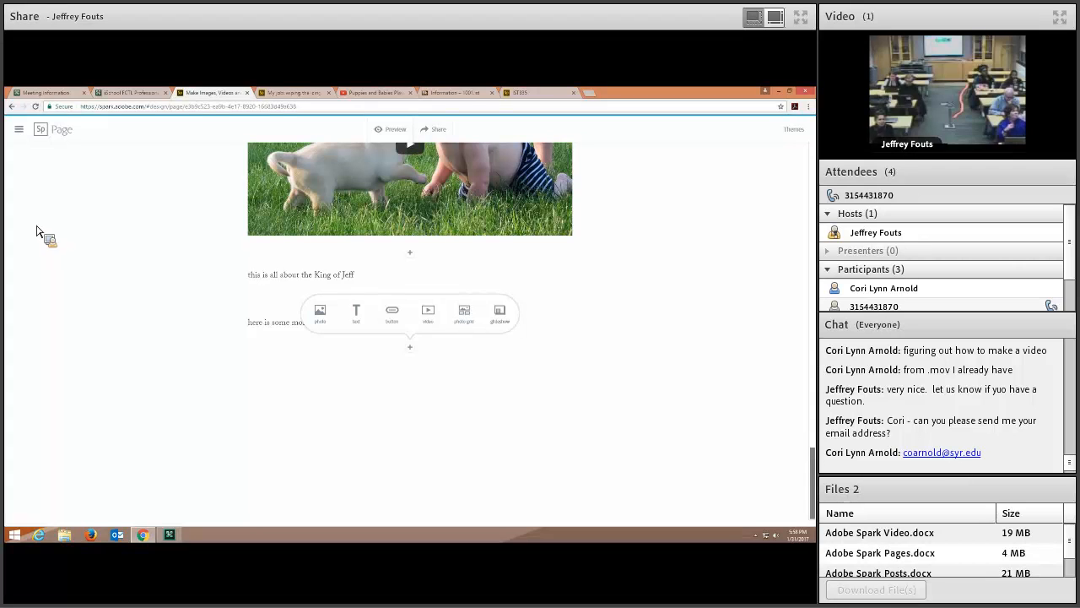
# Start a new Spark Video project from the side navigation panel
pyautogui.click(21, 131)
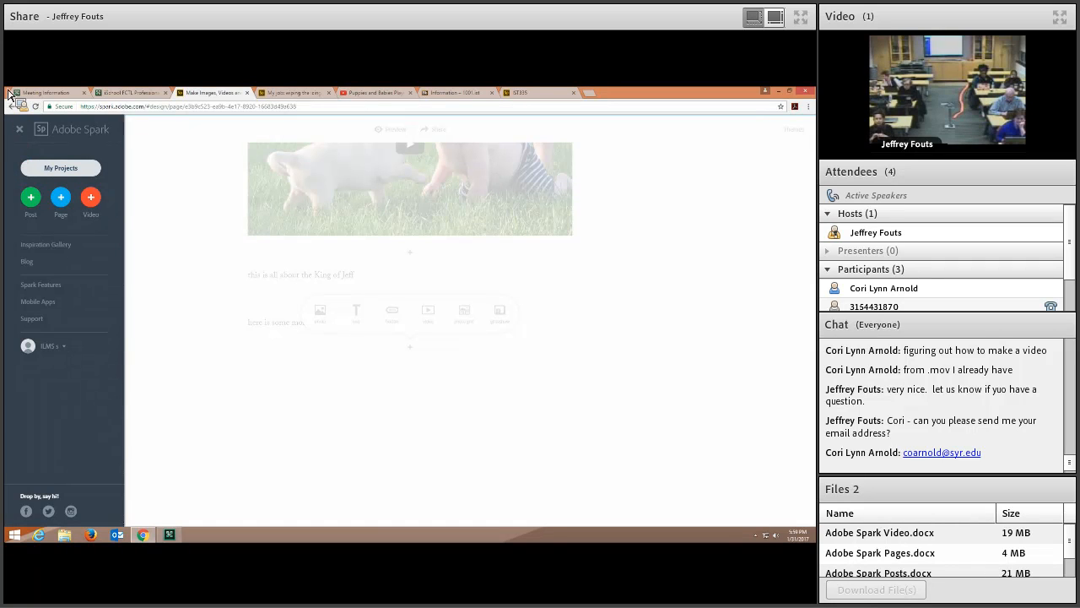
pyautogui.click(93, 201)
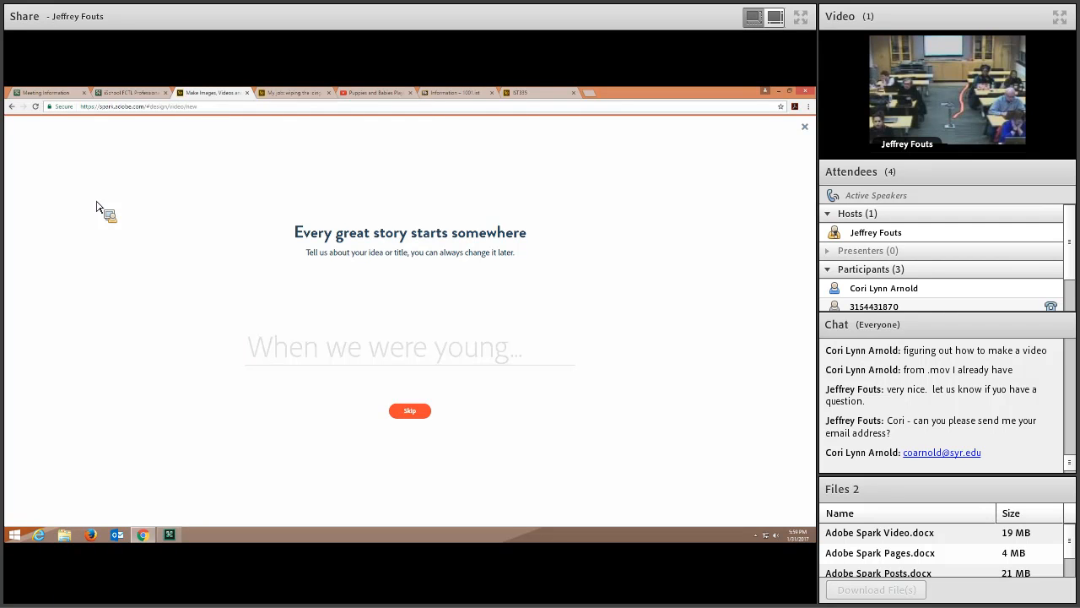
# Title the new video 'Silence is deadly' and continue to the template choices
pyautogui.write('Silence')
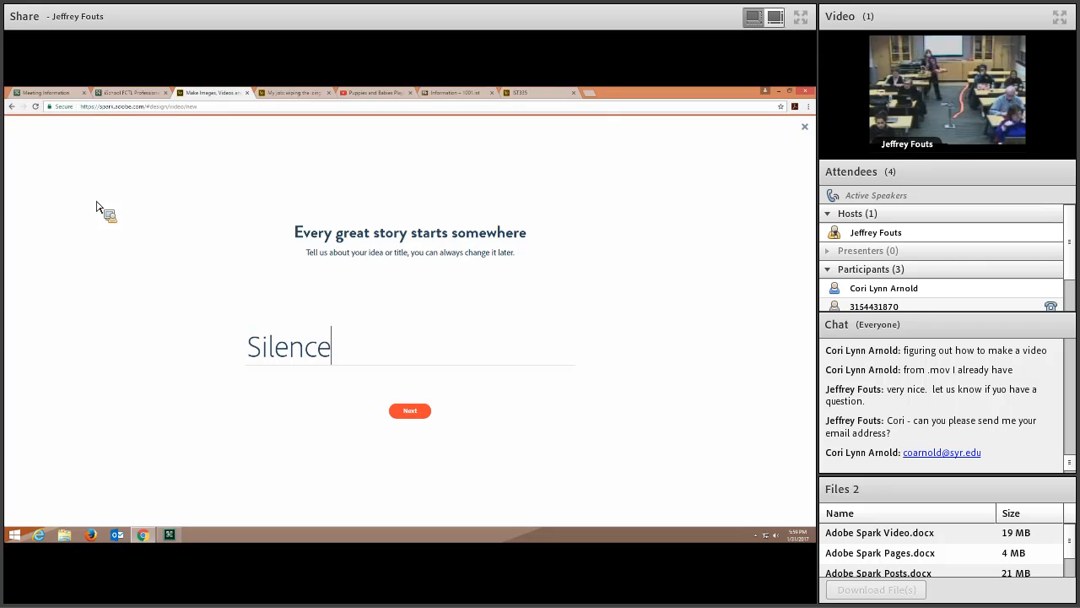
pyautogui.write(' y')
pyautogui.press('BackSpace')
pyautogui.write('is dea')
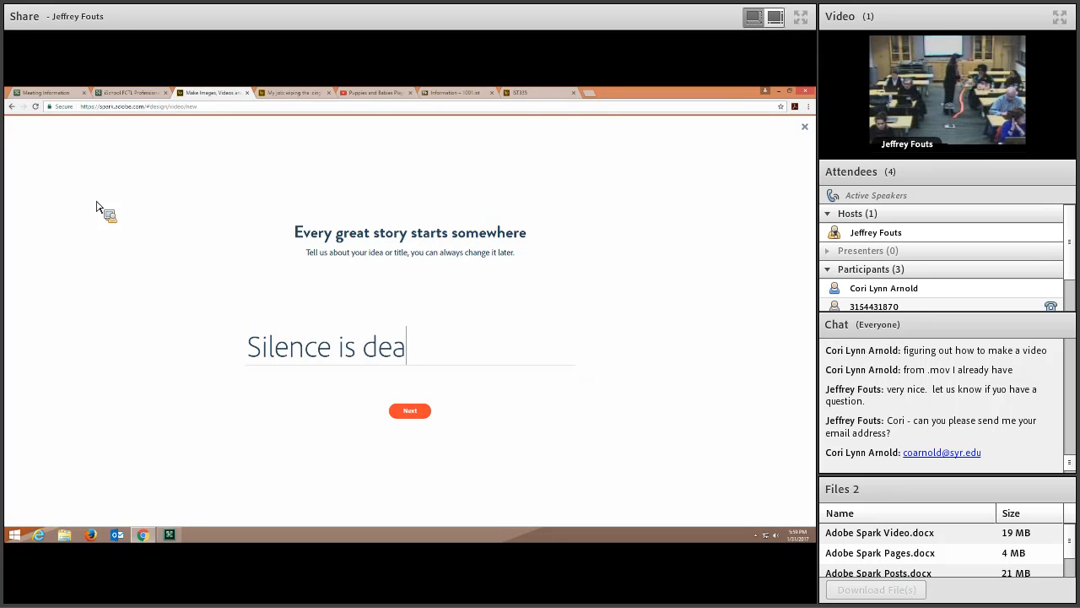
pyautogui.write('dly')
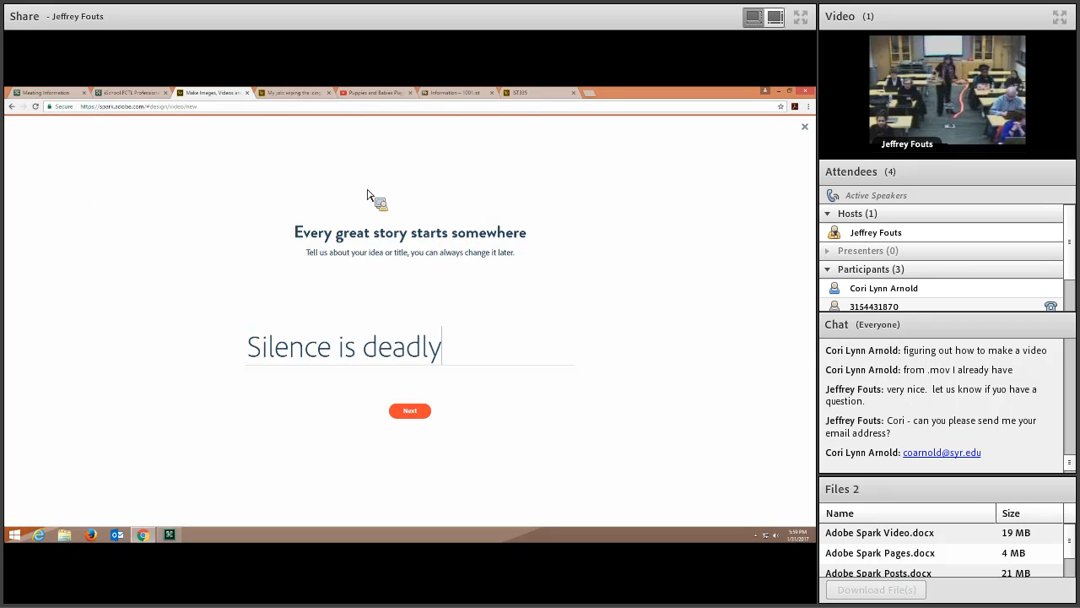
pyautogui.click(426, 412)
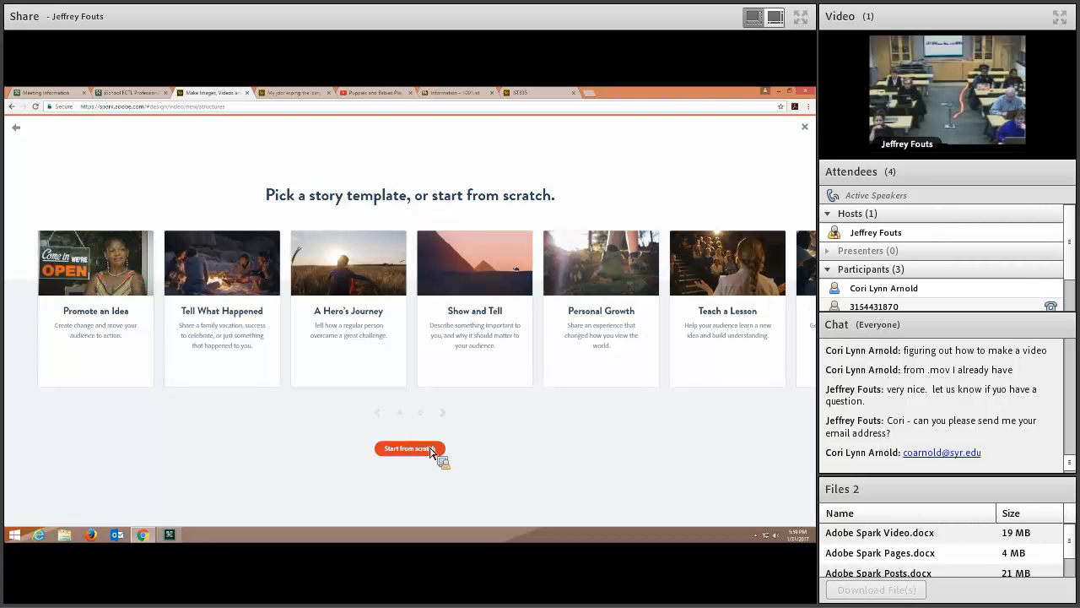
# Browse the story template carousel and pick Tell What Happened
pyautogui.click(442, 413)
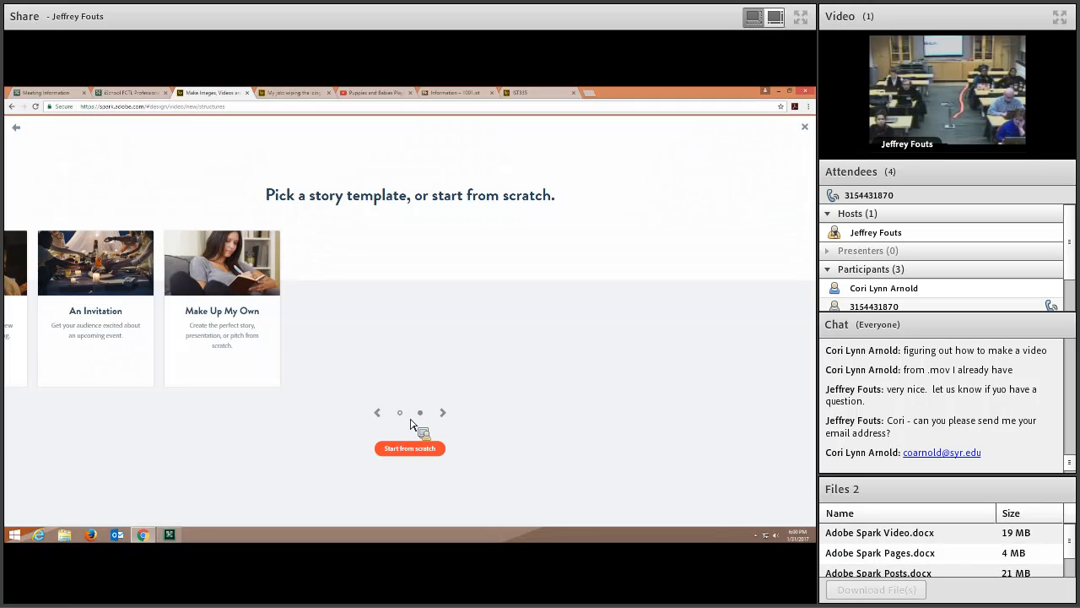
pyautogui.click(379, 413)
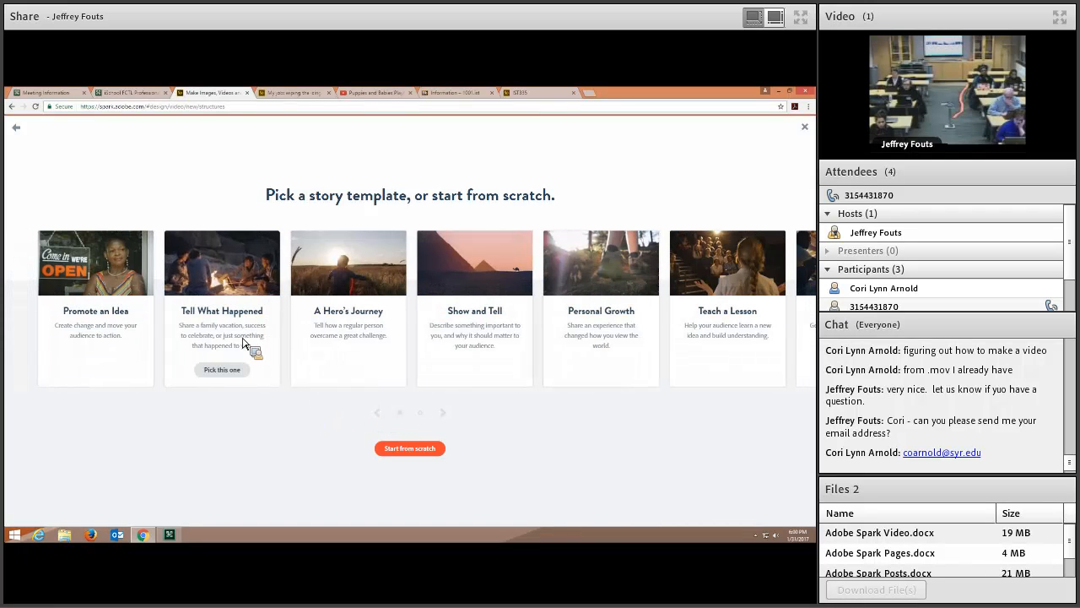
pyautogui.click(222, 371)
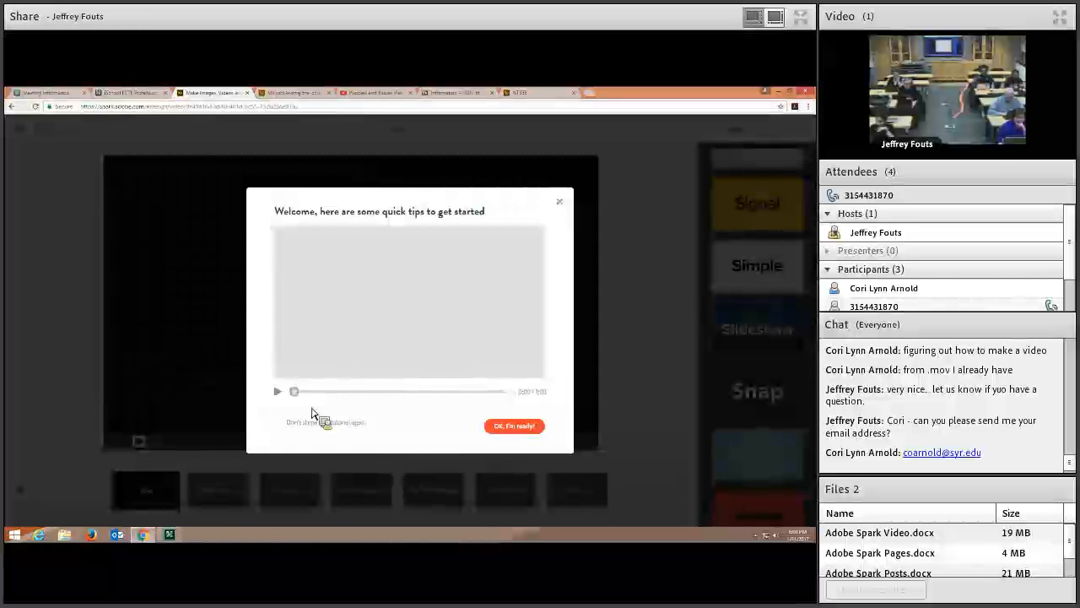
# Dismiss the quick-tips welcome dialog with 'Ok, I'm ready!'
pyautogui.click(514, 427)
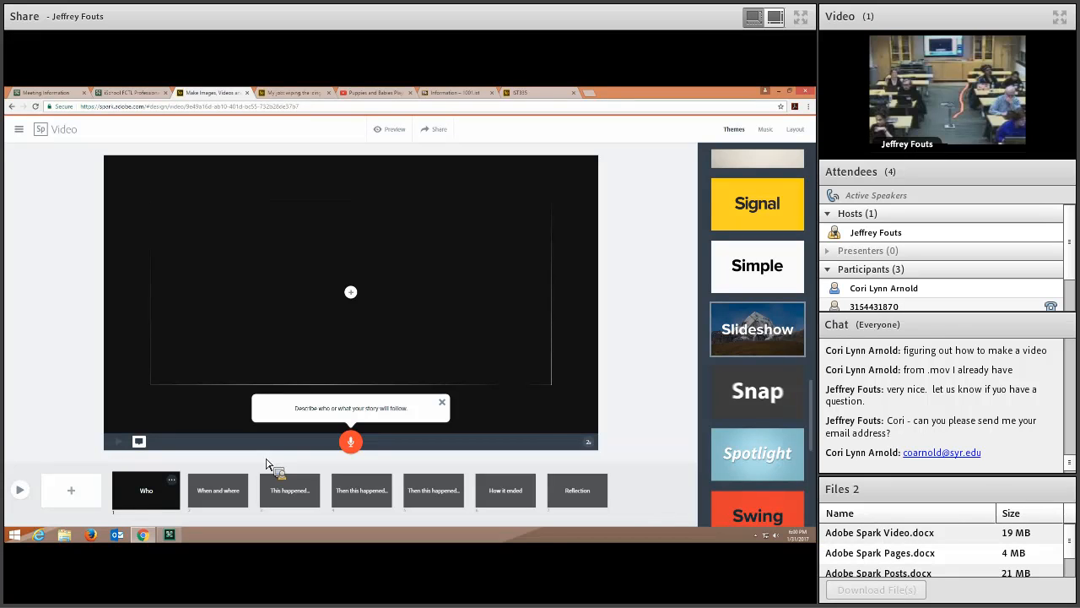
# Preview the Reflection slide, then return to the Who slide
pyautogui.click(581, 498)
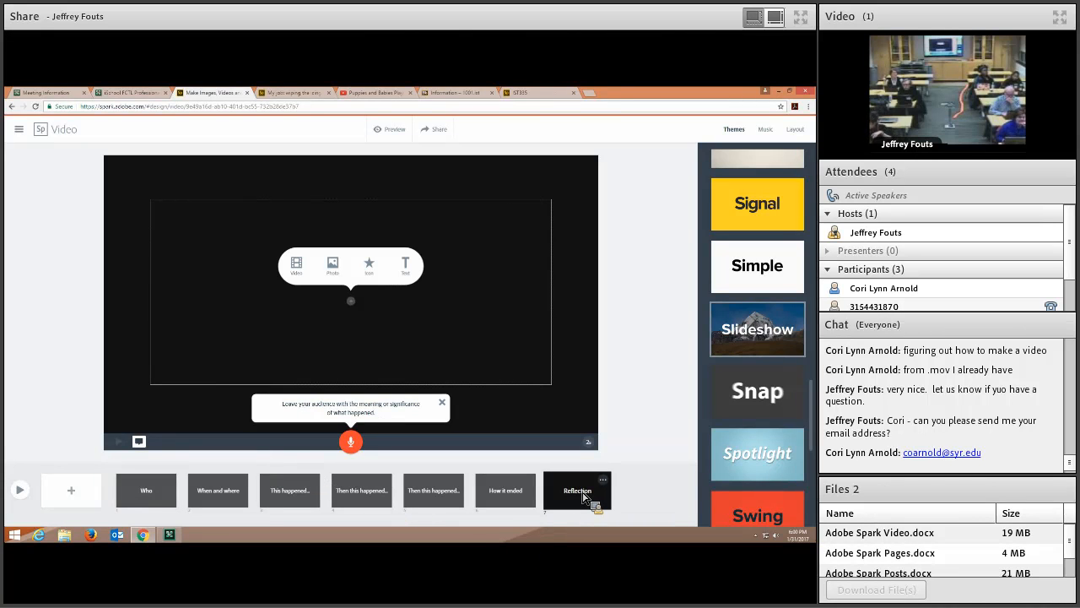
pyautogui.click(145, 496)
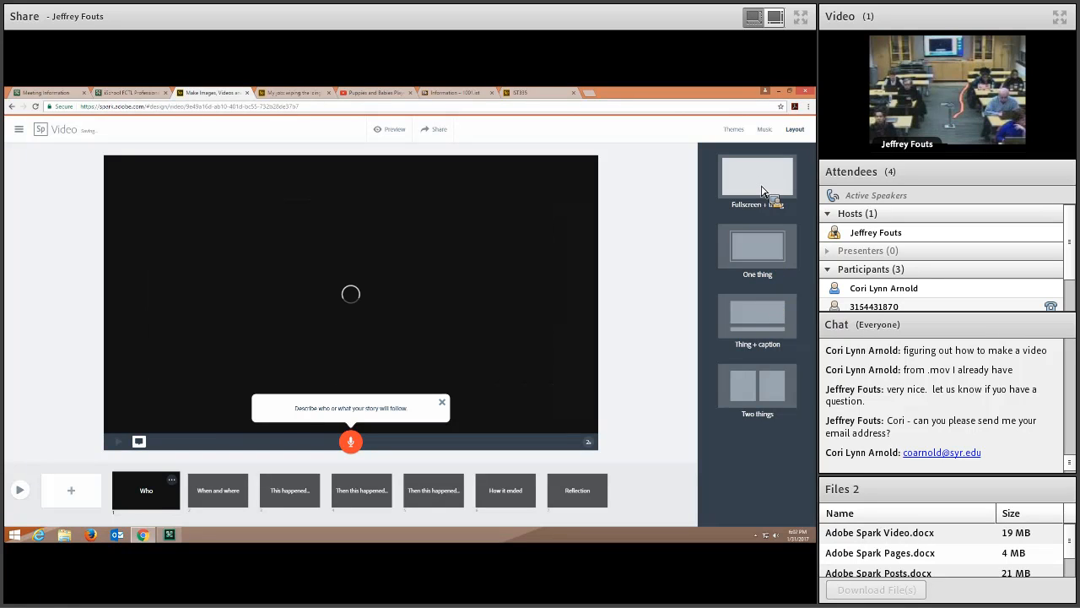
# Add a centre text box to the Who slide reading 'High Mountains'
pyautogui.click(733, 130)
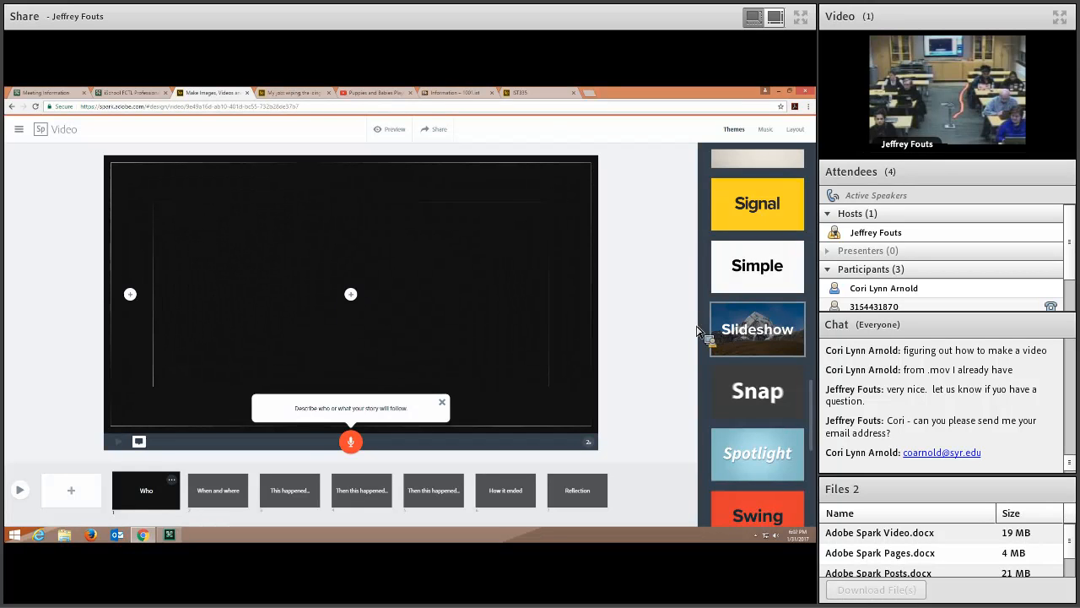
pyautogui.scroll(1, 717, 331)
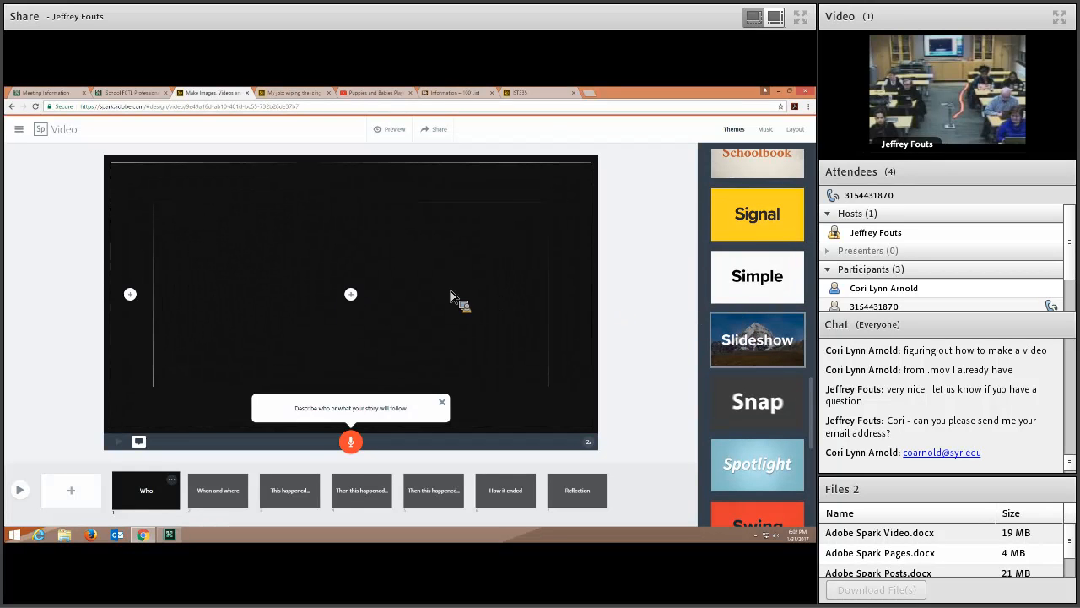
pyautogui.click(352, 296)
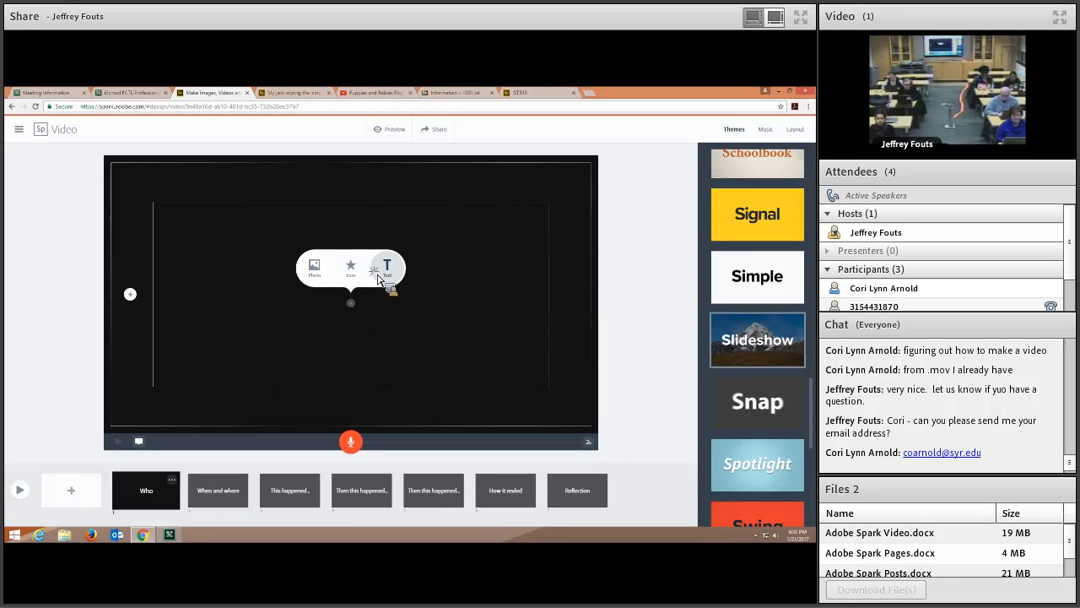
pyautogui.click(382, 272)
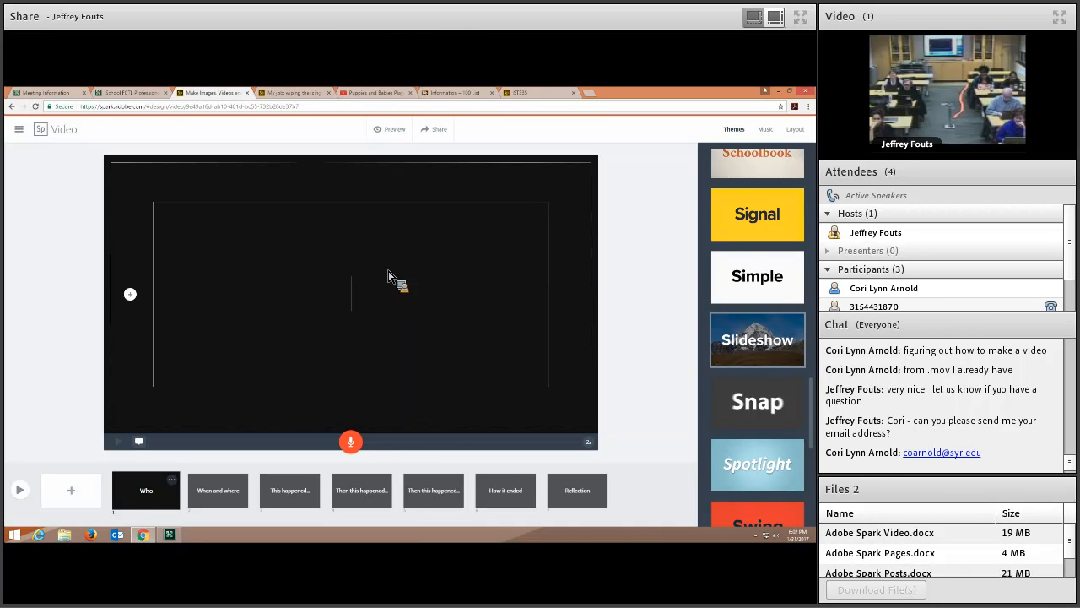
pyautogui.write('High ')
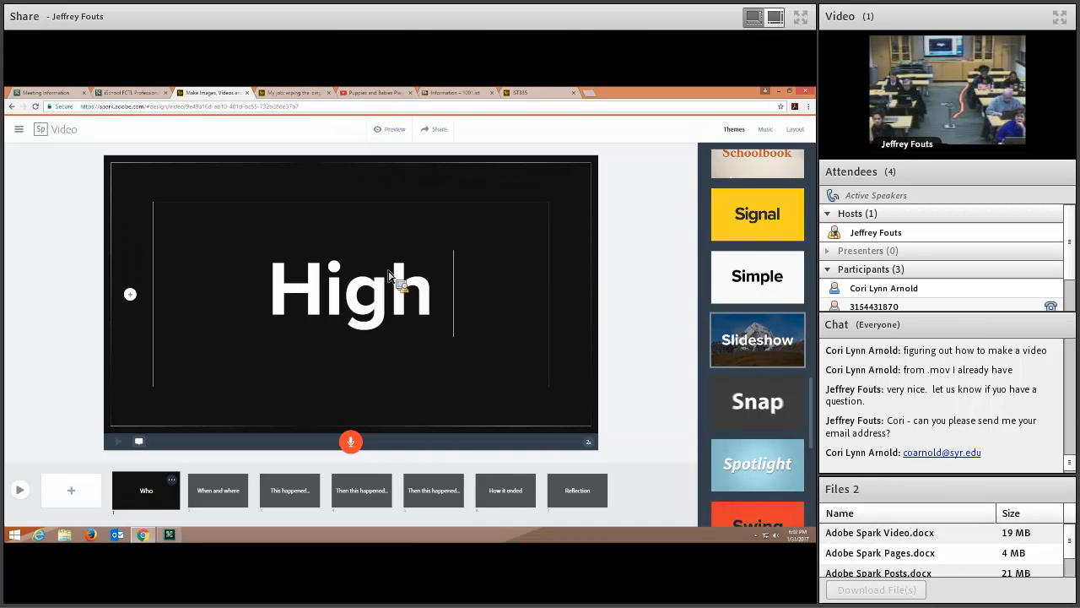
pyautogui.write('Mountains')
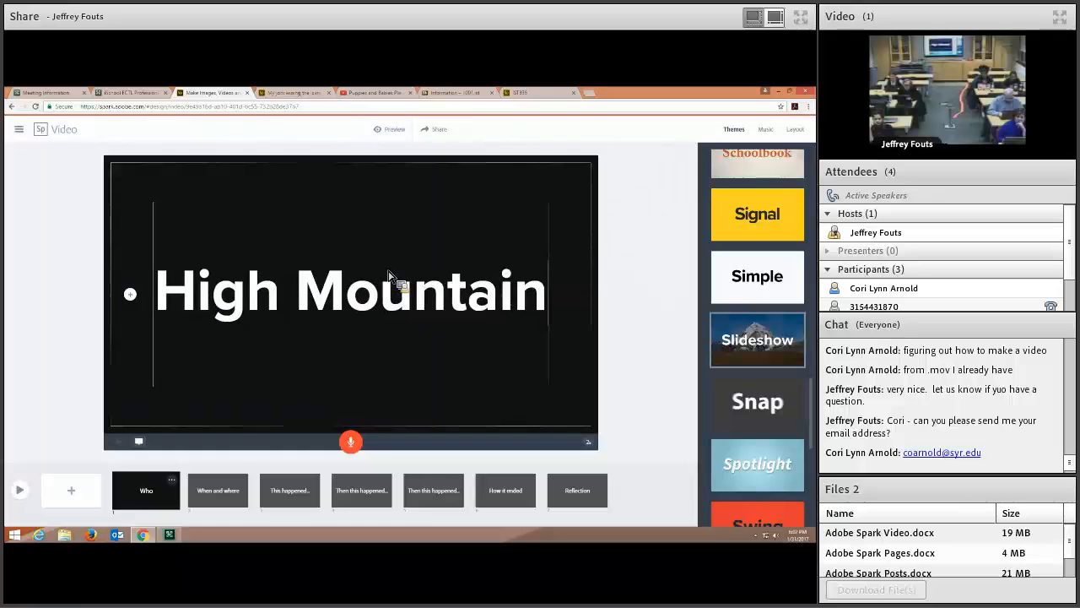
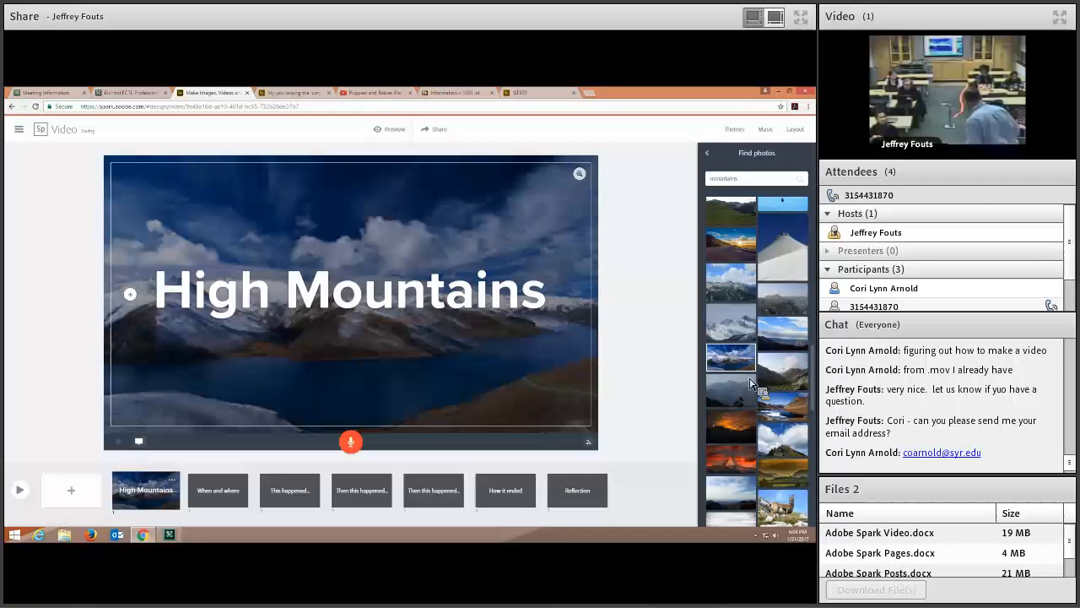
# Try several mountain photos as the title background, settling on the snowy ridge with climbers
pyautogui.click(736, 469)
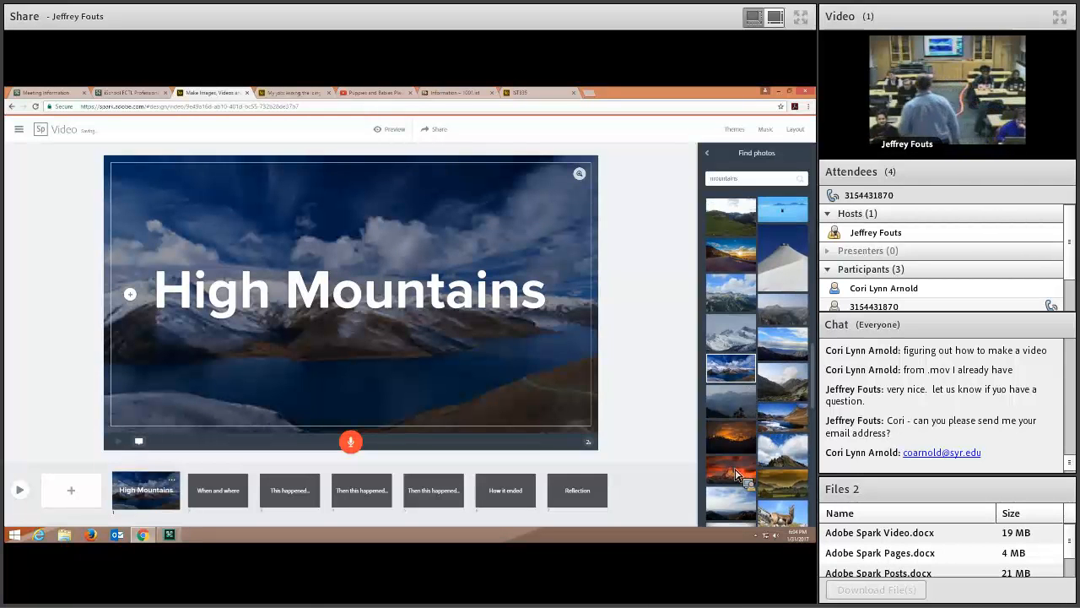
pyautogui.scroll(-10, 749, 428)
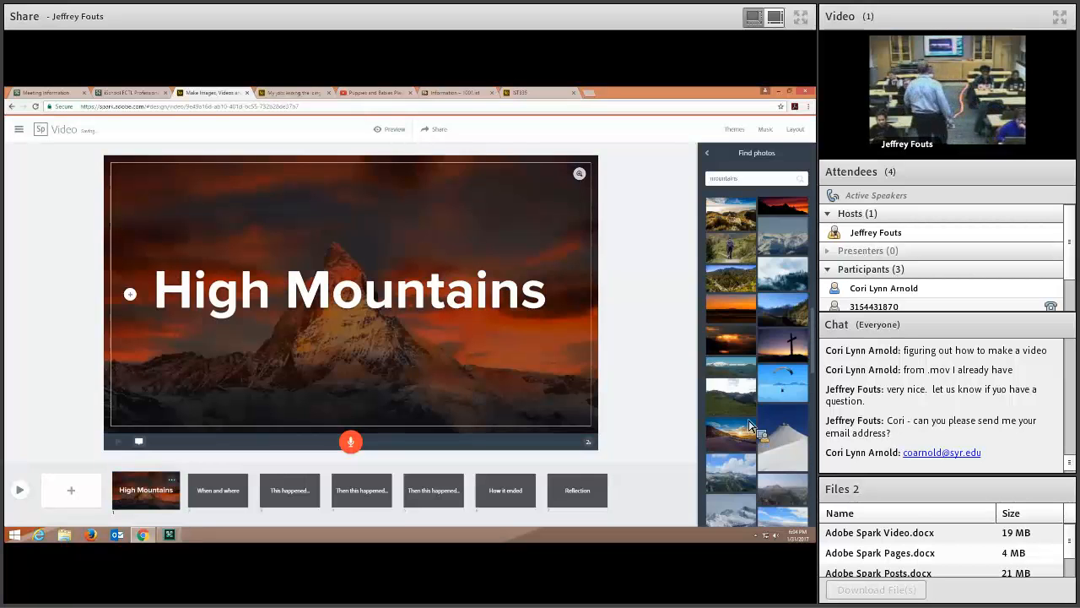
pyautogui.scroll(3, 749, 425)
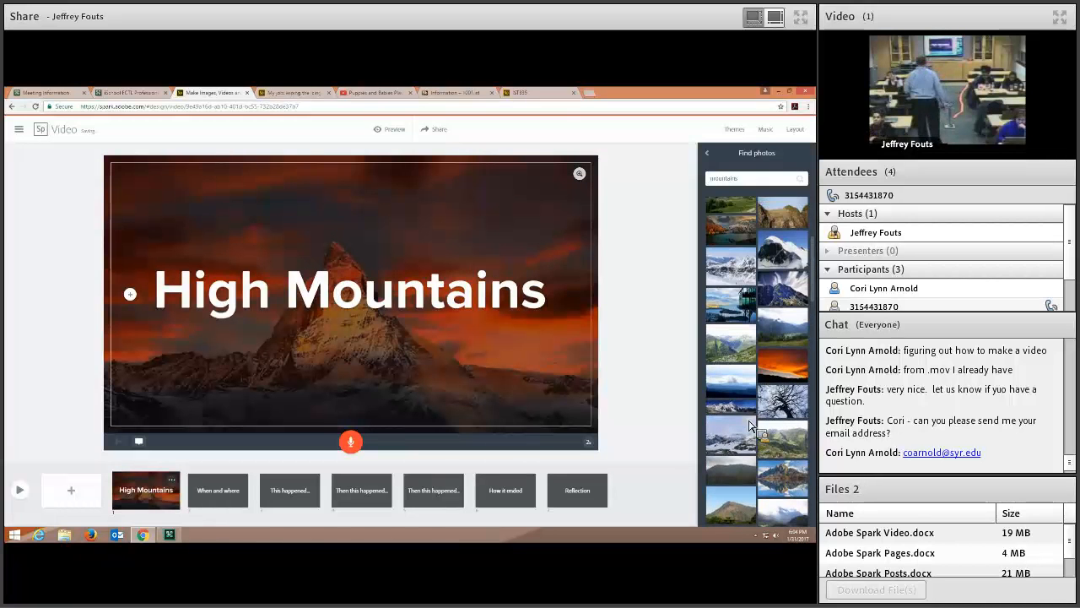
pyautogui.click(746, 443)
pyautogui.scroll(3, 747, 442)
pyautogui.click(746, 441)
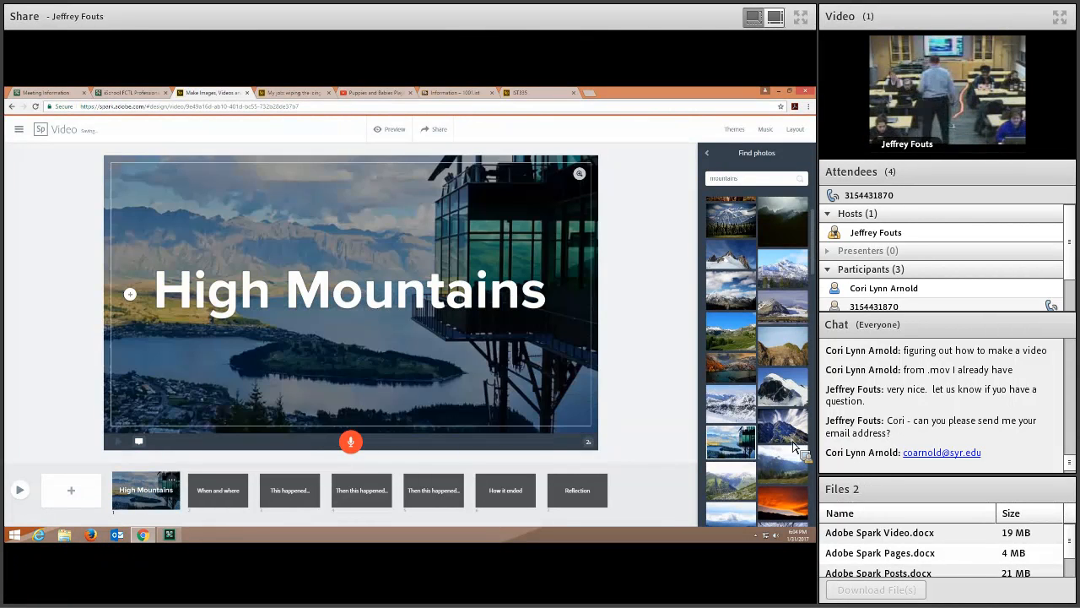
pyautogui.scroll(2, 781, 437)
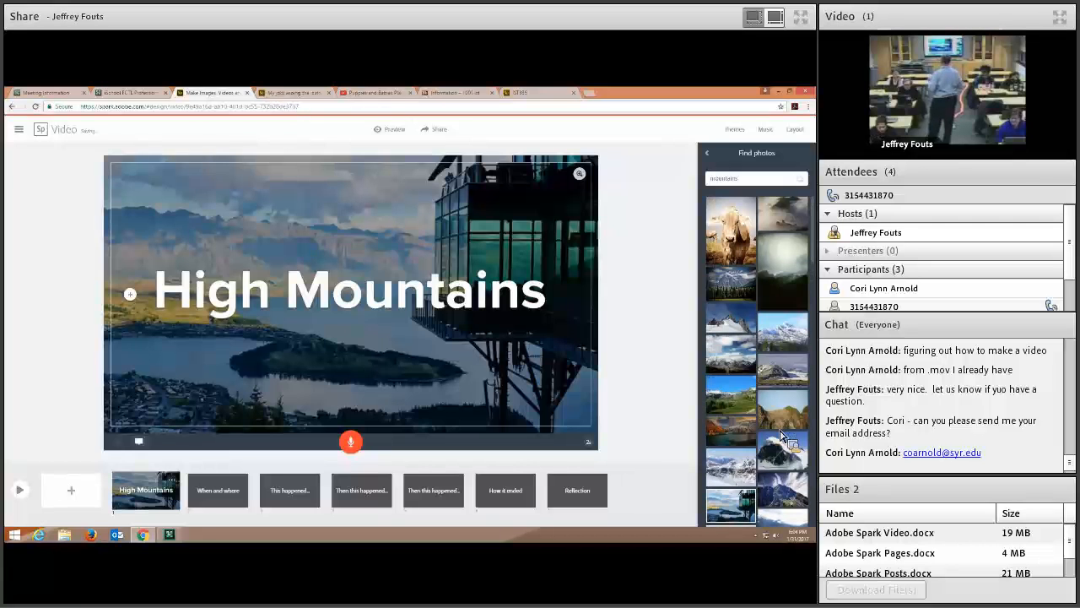
pyautogui.click(738, 404)
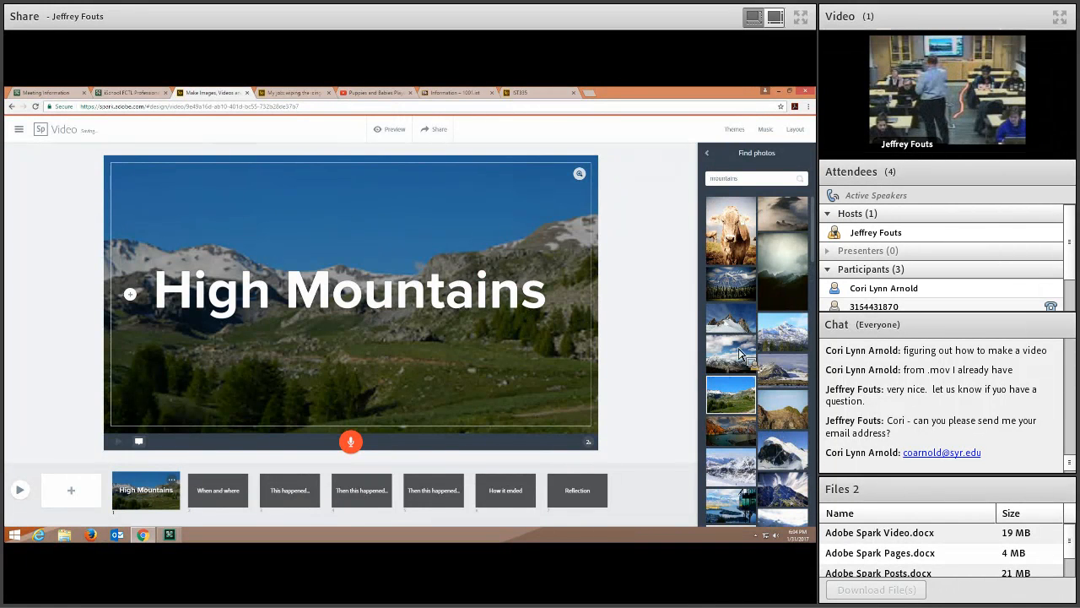
pyautogui.click(750, 364)
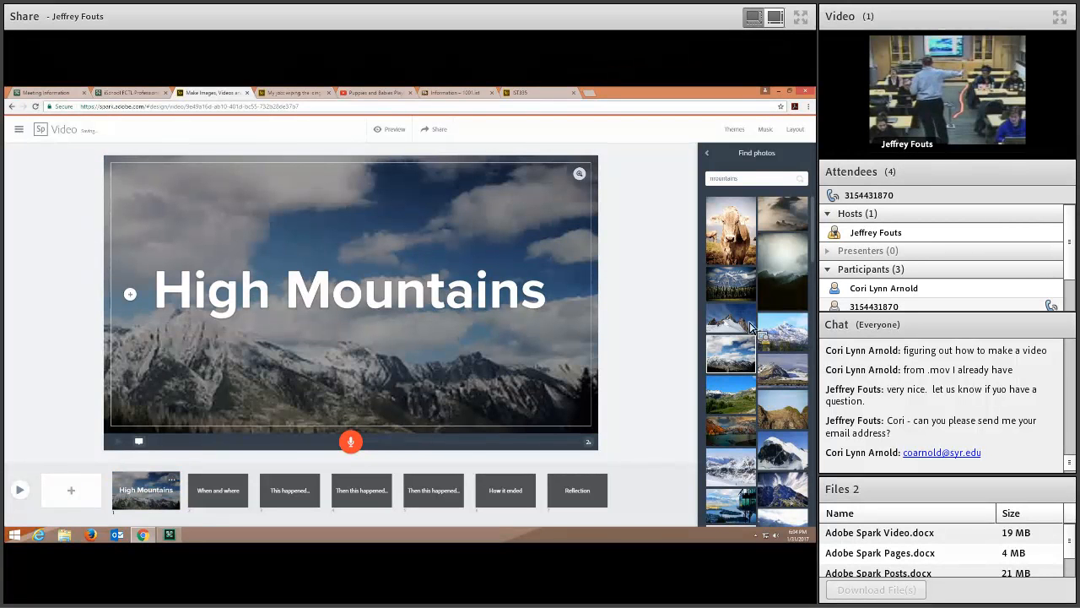
pyautogui.click(743, 296)
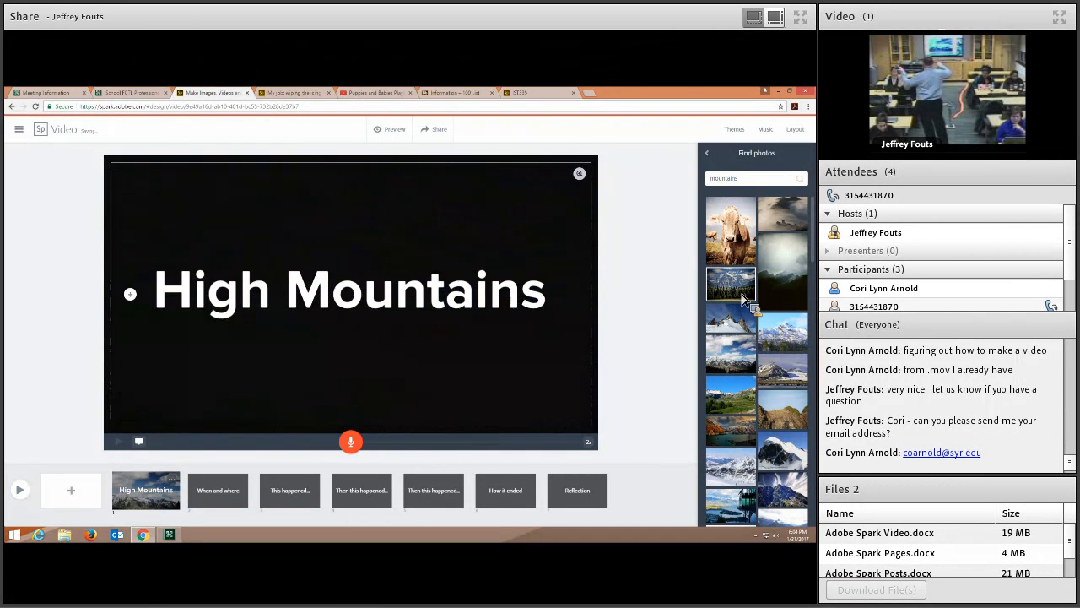
pyautogui.click(744, 319)
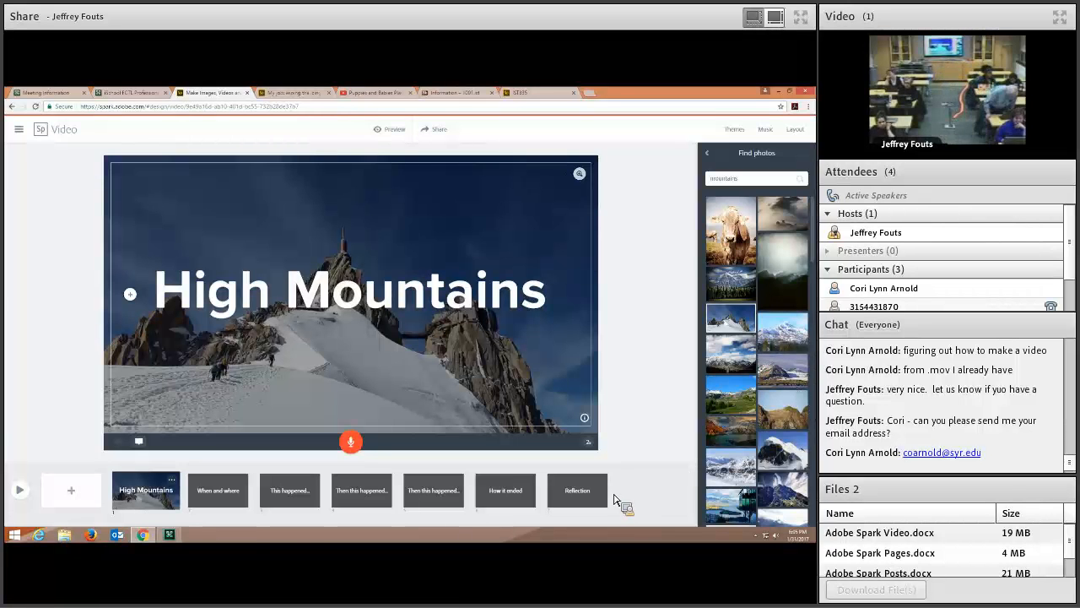
# Add the Logitech Webcam recording Video 8 to the When and where slide
pyautogui.click(228, 501)
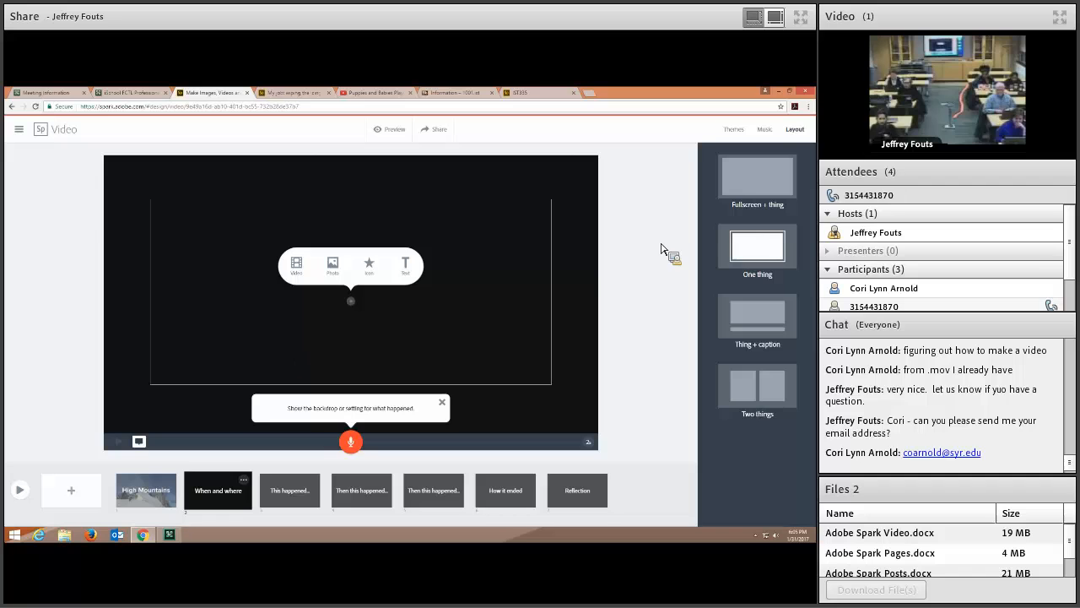
pyautogui.click(297, 269)
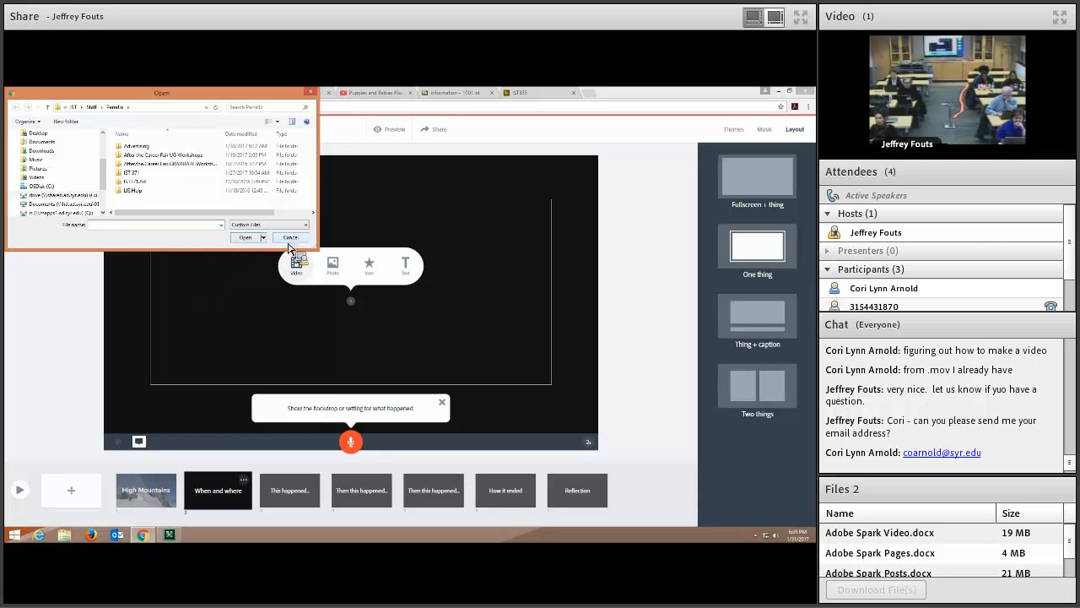
pyautogui.moveTo(289, 245); pyautogui.dragTo(149, 169)
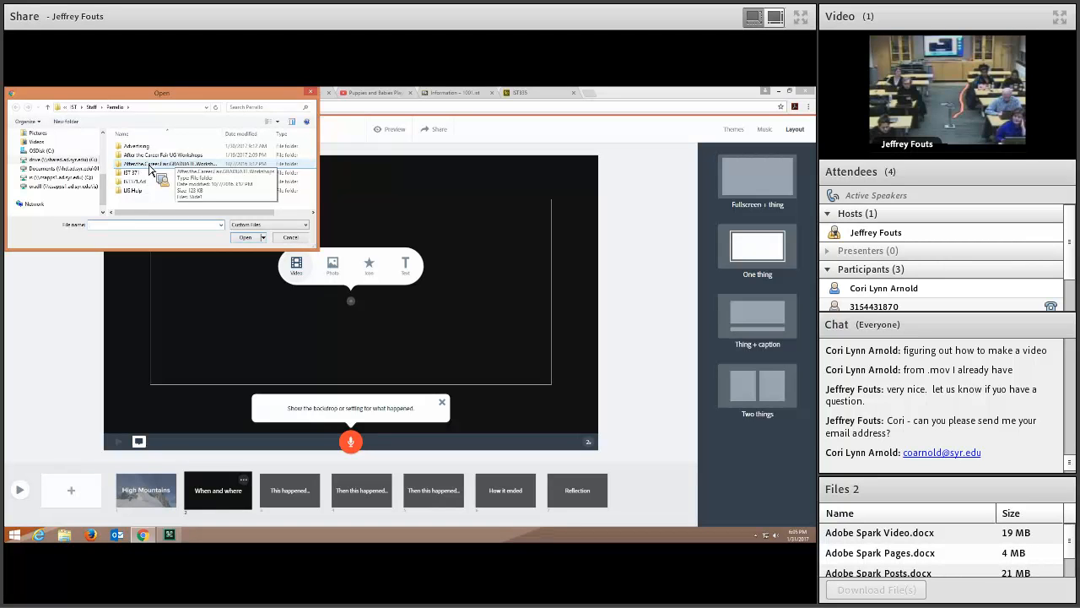
pyautogui.moveTo(150, 169); pyautogui.dragTo(141, 193)
pyautogui.click(140, 184)
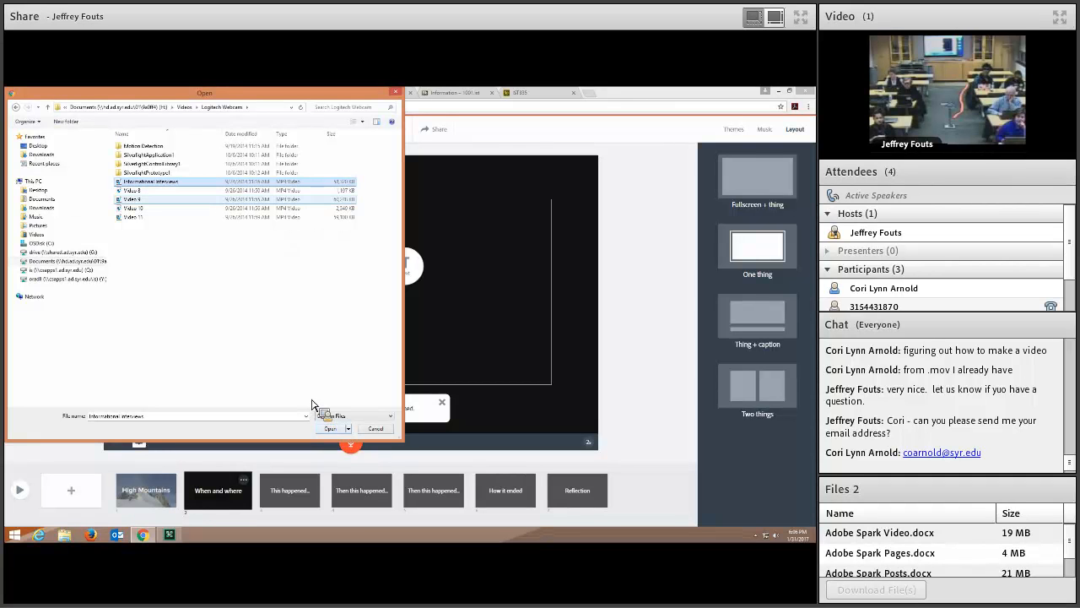
pyautogui.click(158, 196)
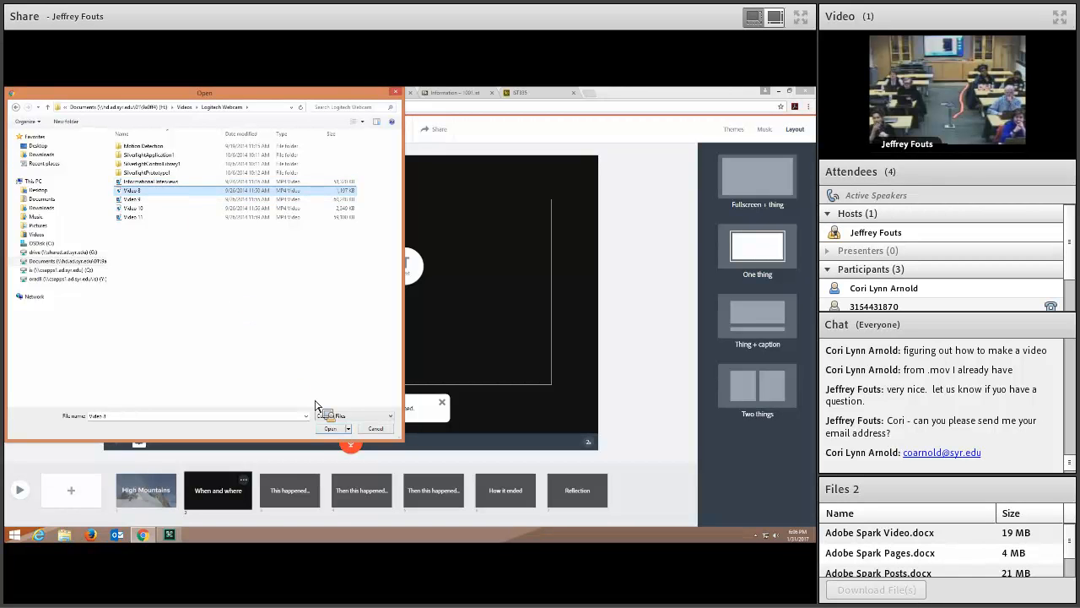
pyautogui.click(330, 428)
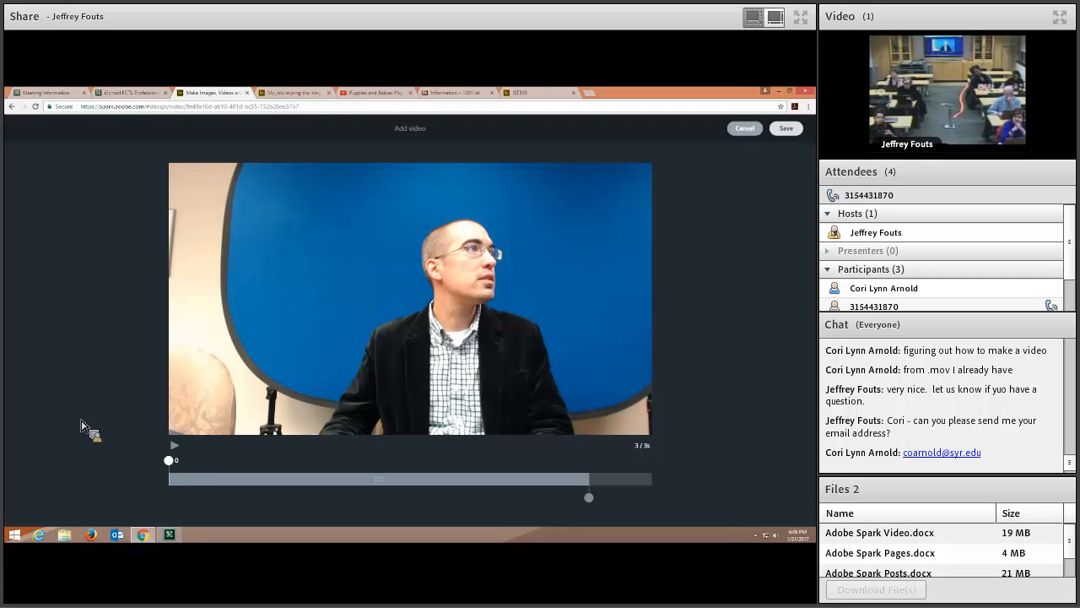
# Try trimming Video 8's start, reset it, then discard the clip
pyautogui.moveTo(169, 463); pyautogui.dragTo(517, 511)
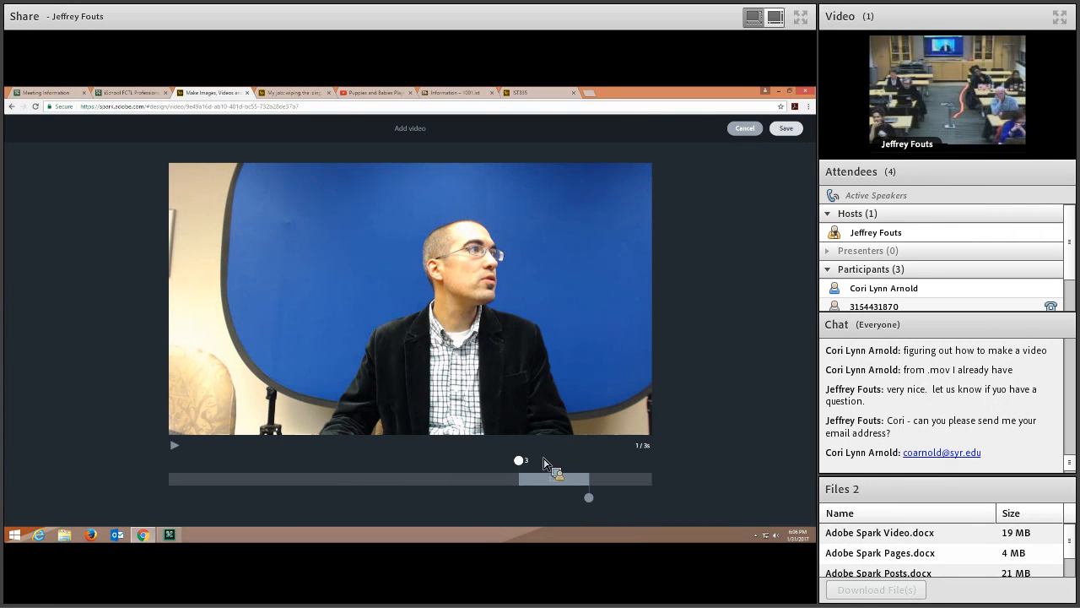
pyautogui.moveTo(523, 467); pyautogui.dragTo(167, 460)
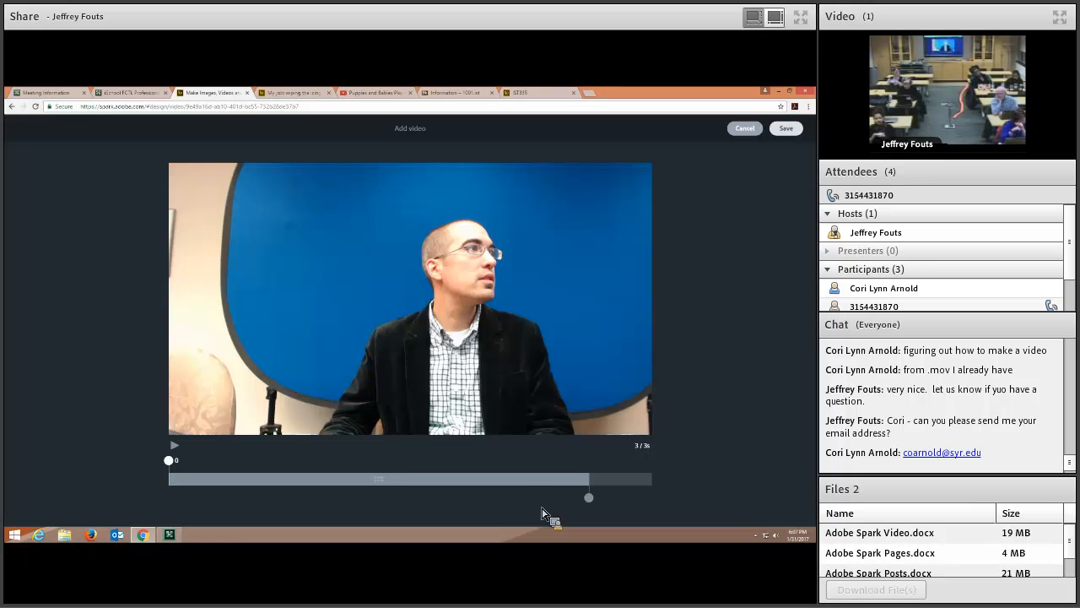
pyautogui.click(746, 132)
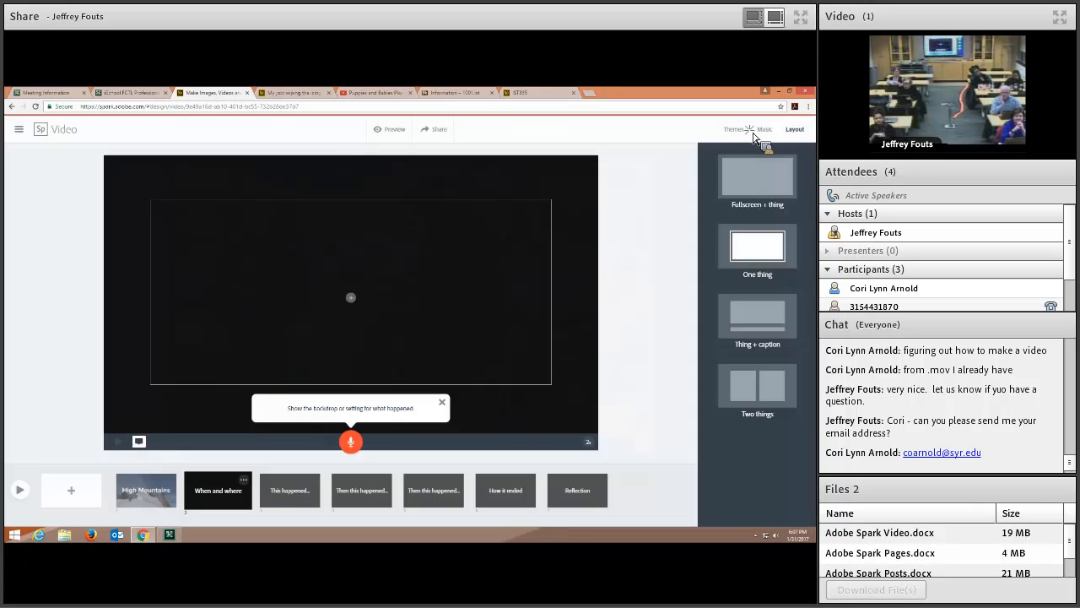
# Load the webcam recording Video 9 into the slide instead
pyautogui.click(294, 279)
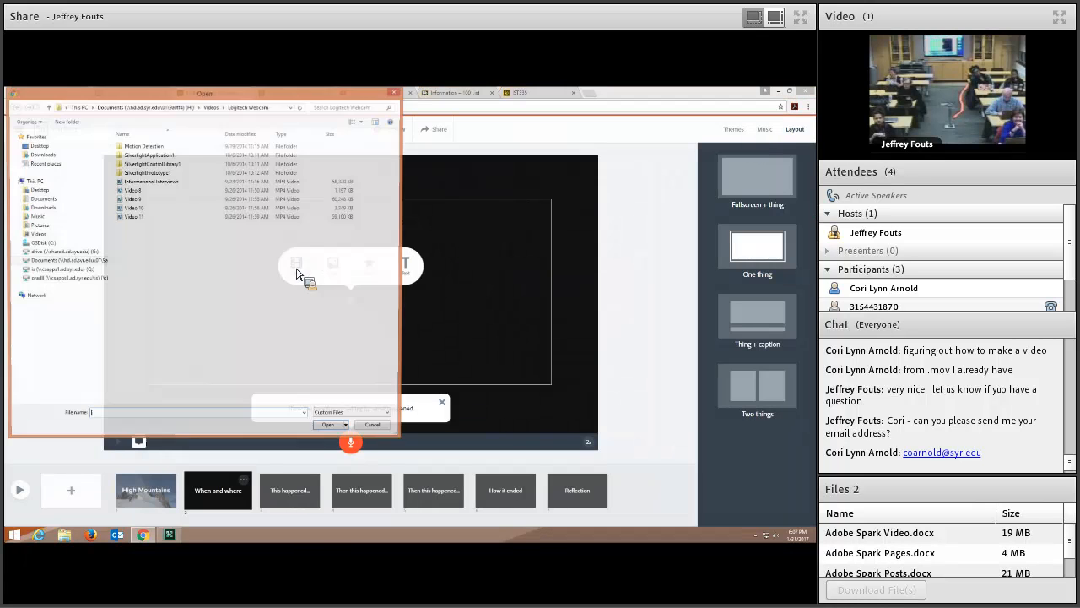
pyautogui.click(138, 209)
pyautogui.click(138, 193)
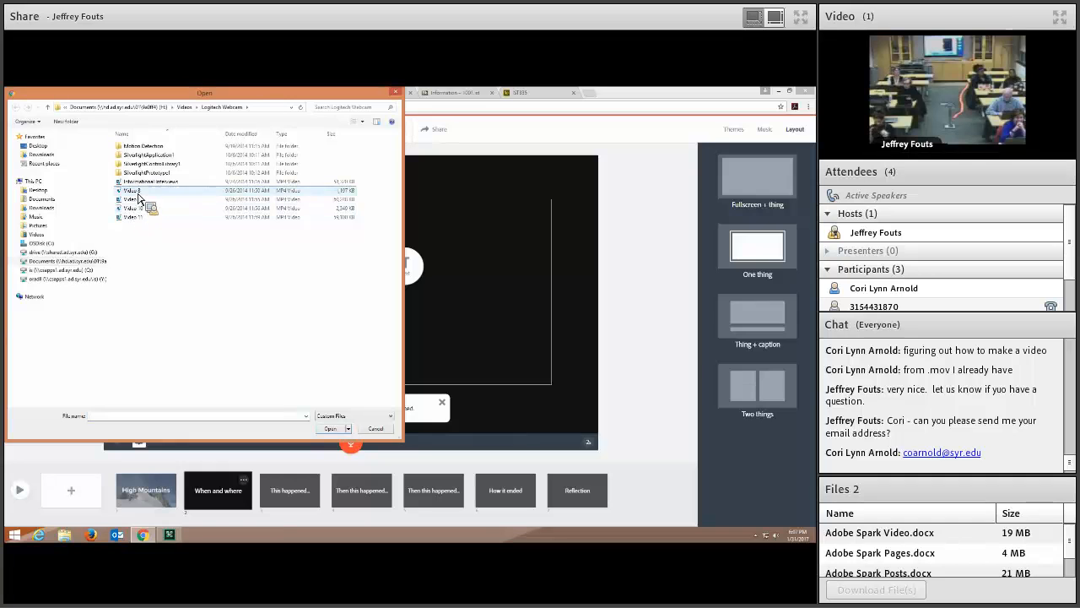
pyautogui.click(137, 200)
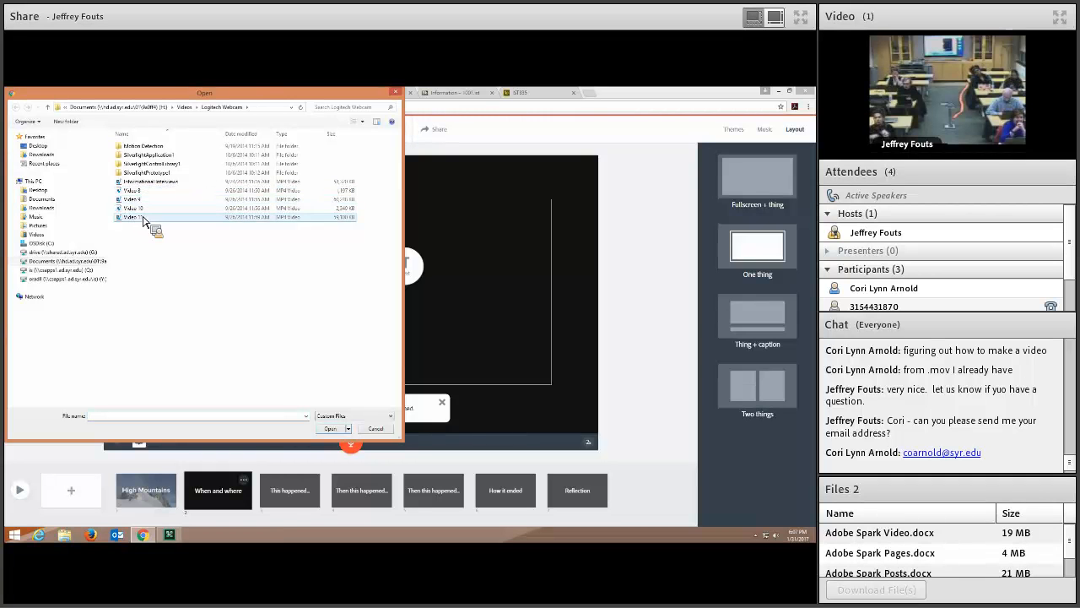
pyautogui.click(143, 192)
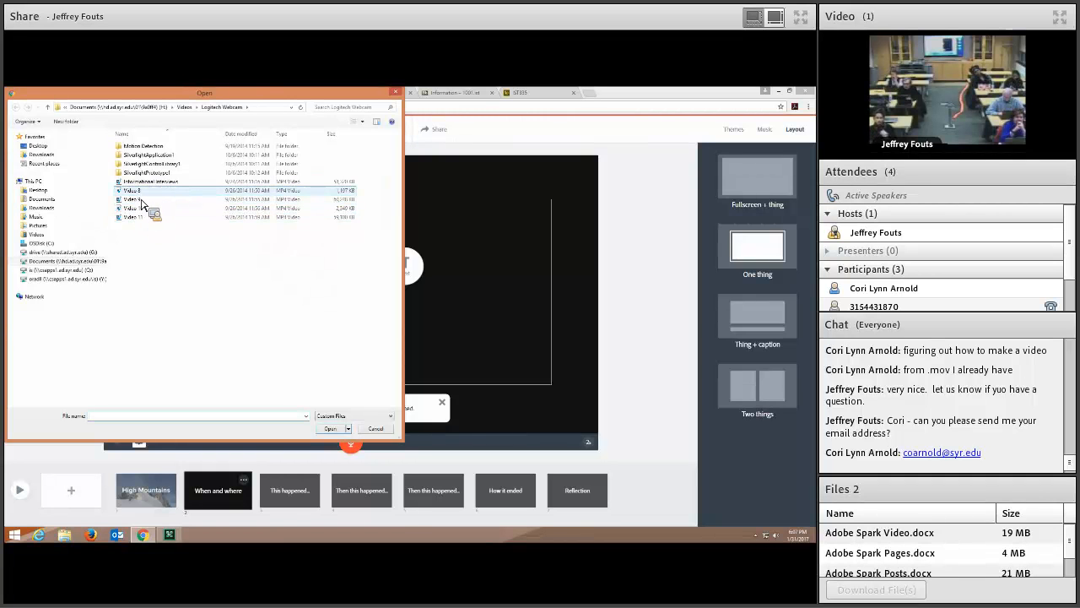
pyautogui.click(142, 201)
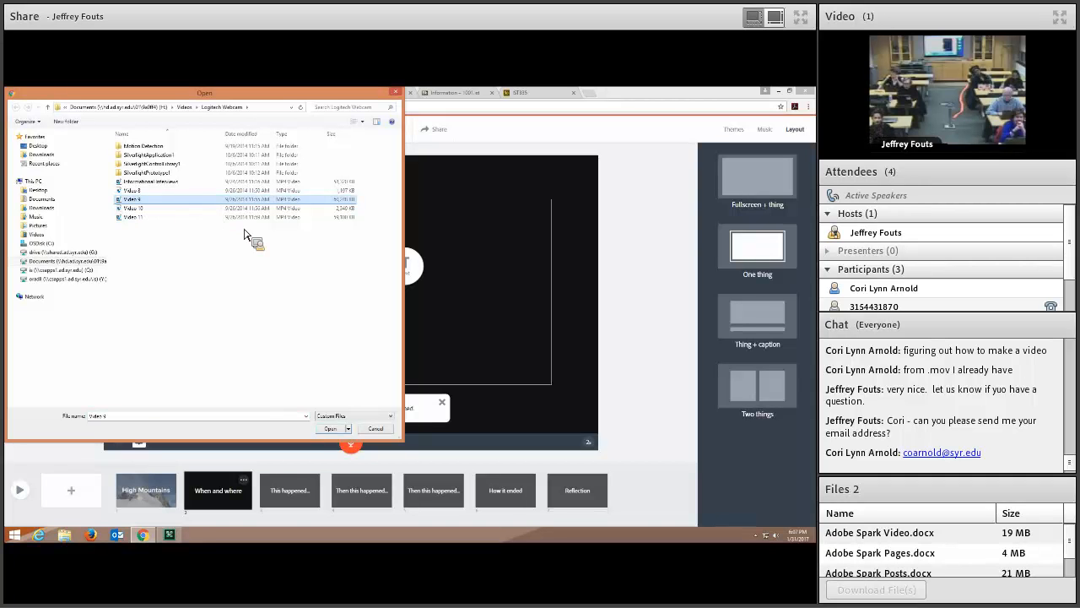
pyautogui.click(331, 428)
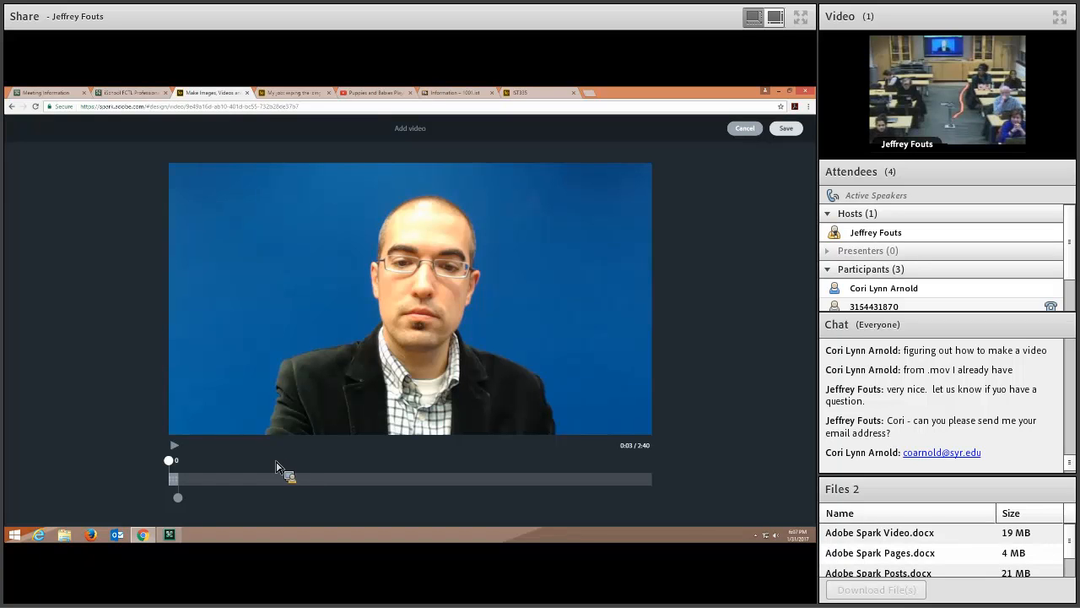
# Extend Video 9's trim to the 30-second limit and save the clip to the slide
pyautogui.click(179, 499)
pyautogui.moveTo(186, 504); pyautogui.dragTo(352, 518)
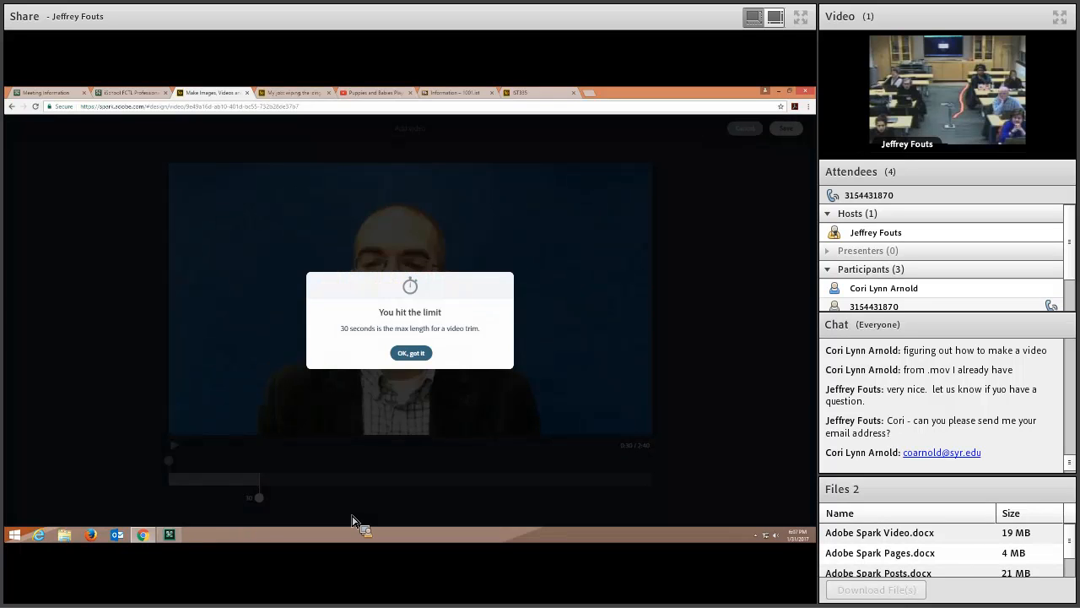
pyautogui.click(412, 354)
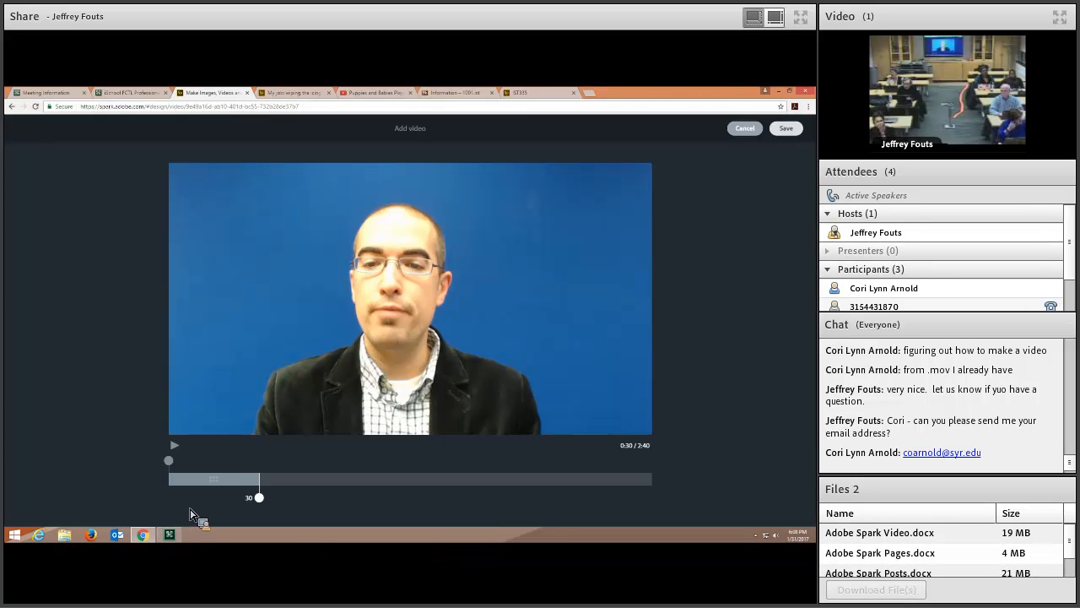
pyautogui.click(786, 128)
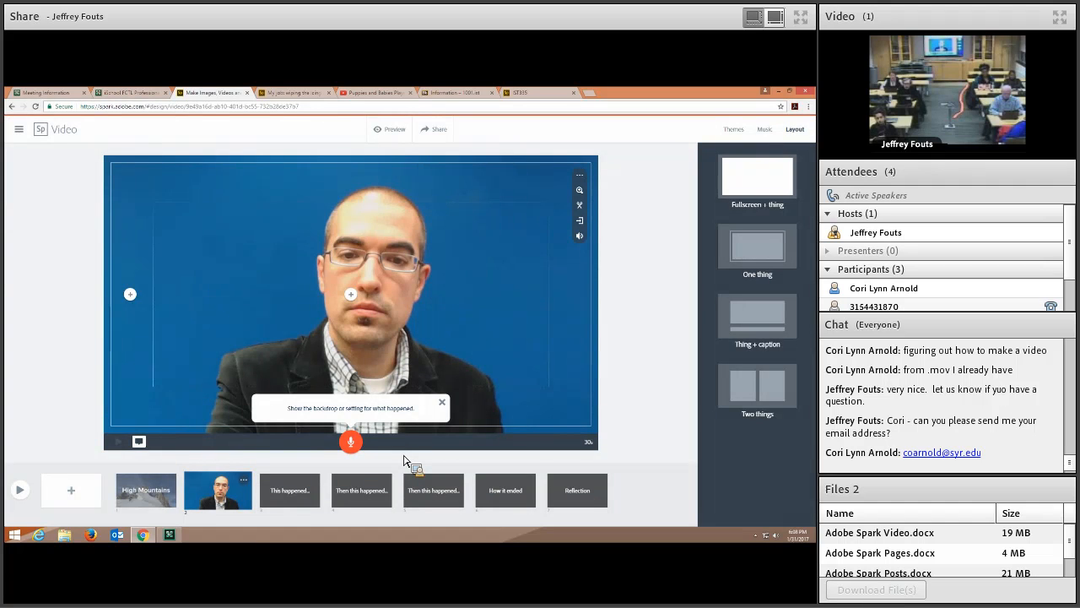
pyautogui.click(130, 295)
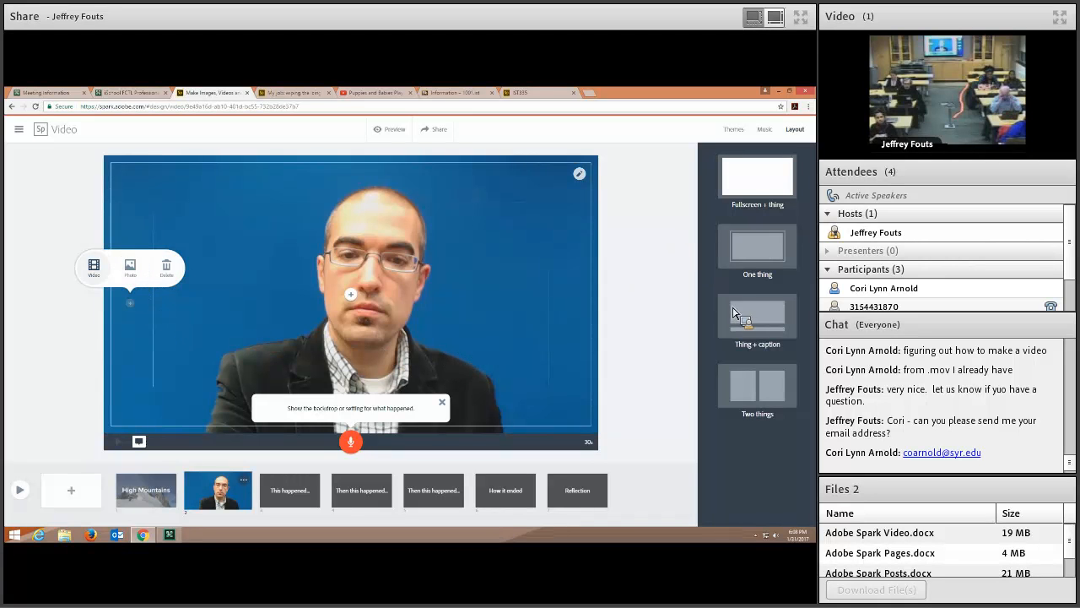
pyautogui.click(579, 174)
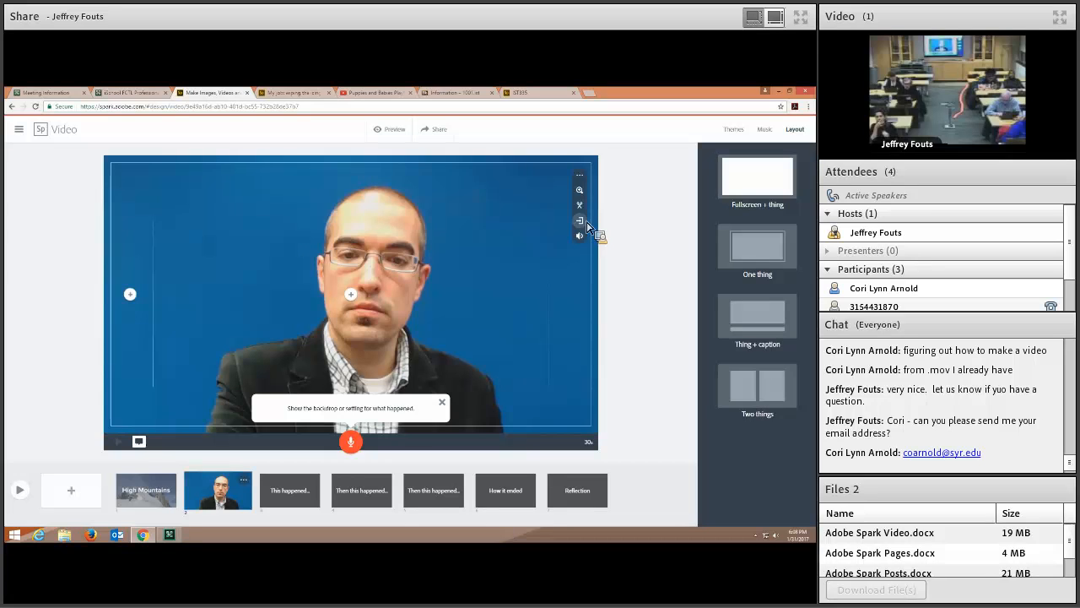
pyautogui.click(623, 228)
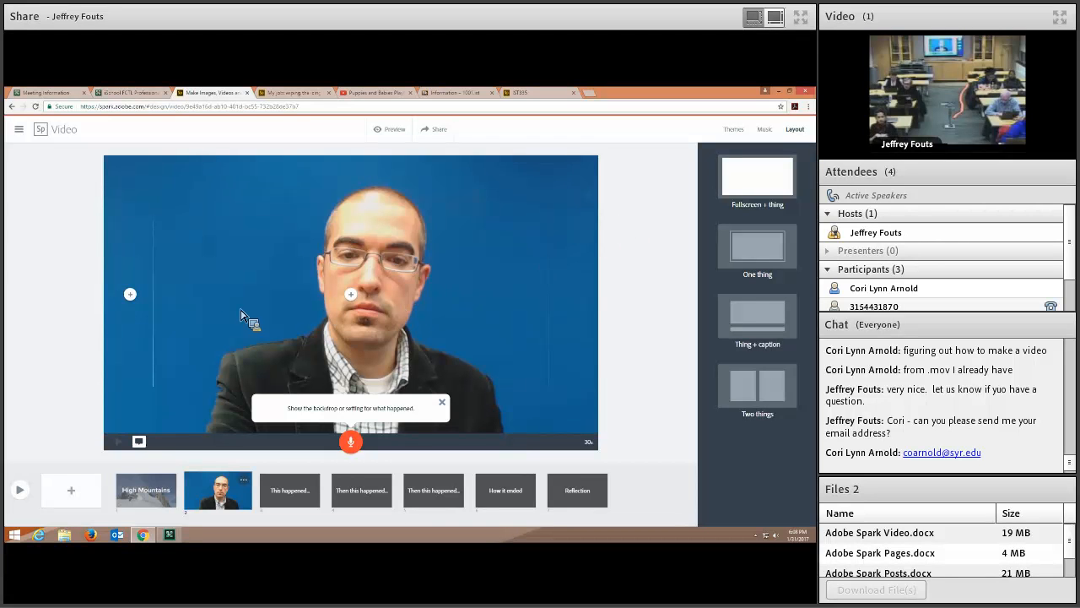
pyautogui.click(130, 295)
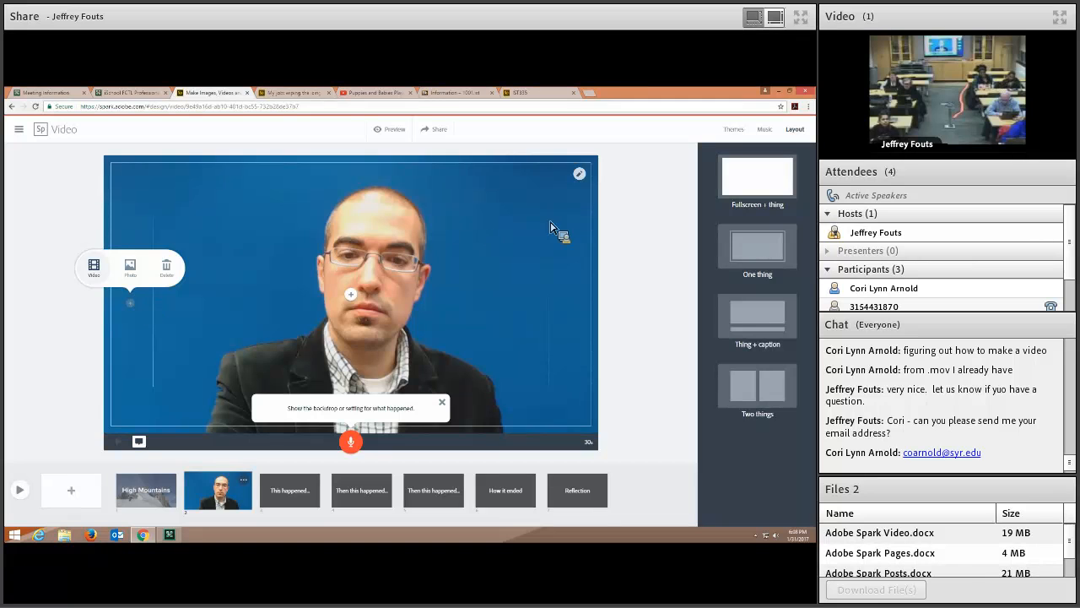
pyautogui.click(640, 233)
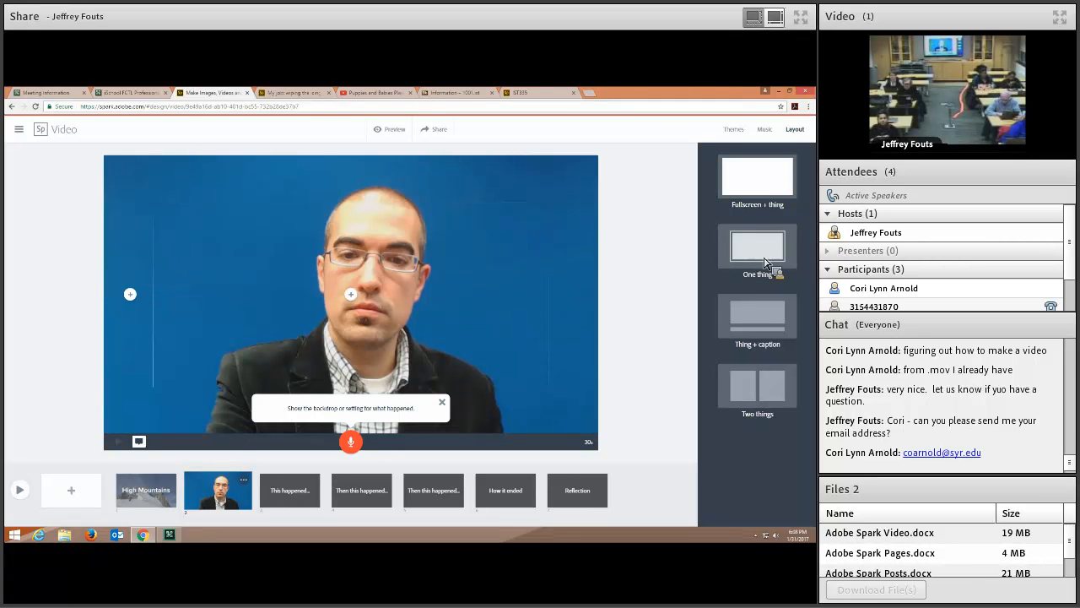
pyautogui.click(766, 317)
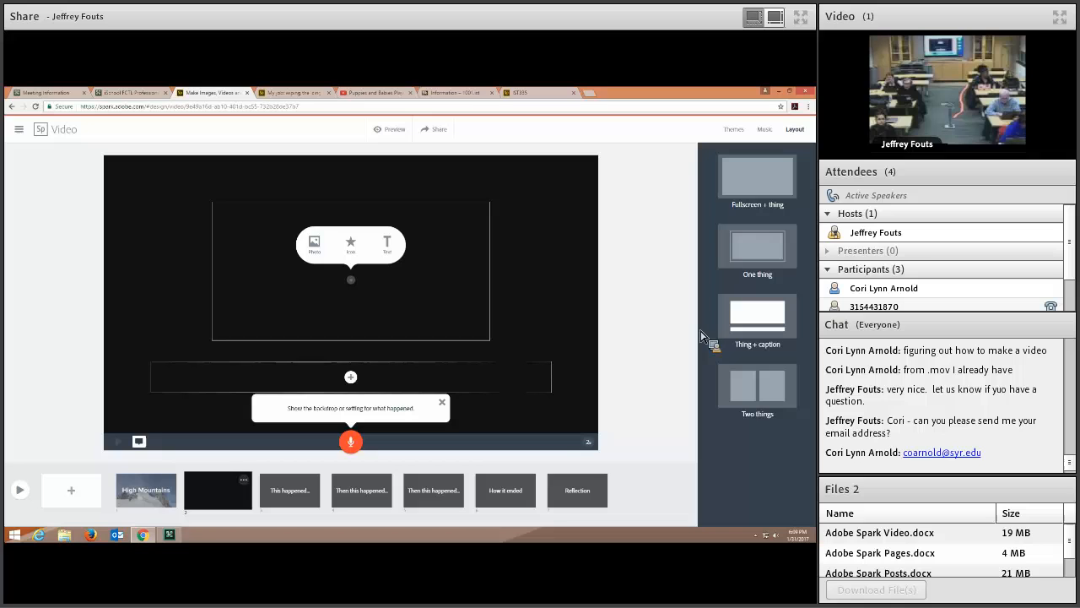
pyautogui.click(748, 258)
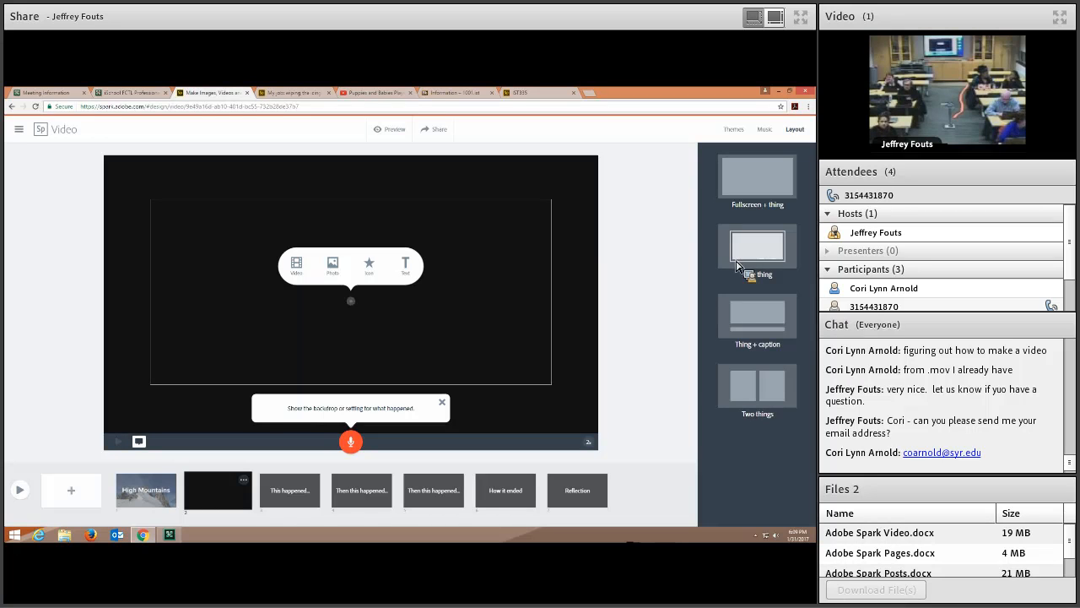
pyautogui.click(762, 389)
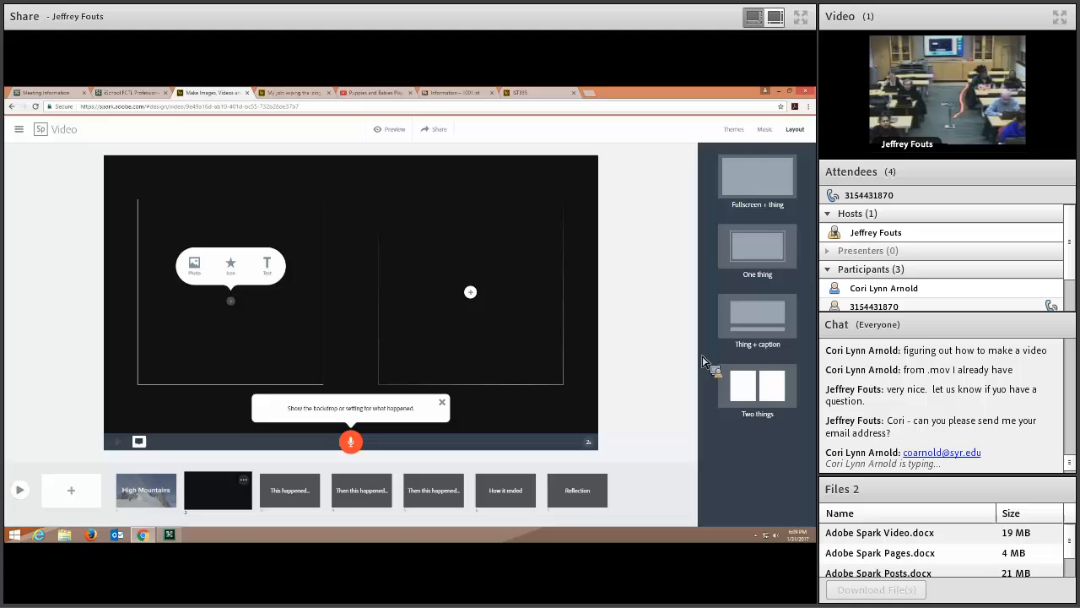
pyautogui.click(474, 298)
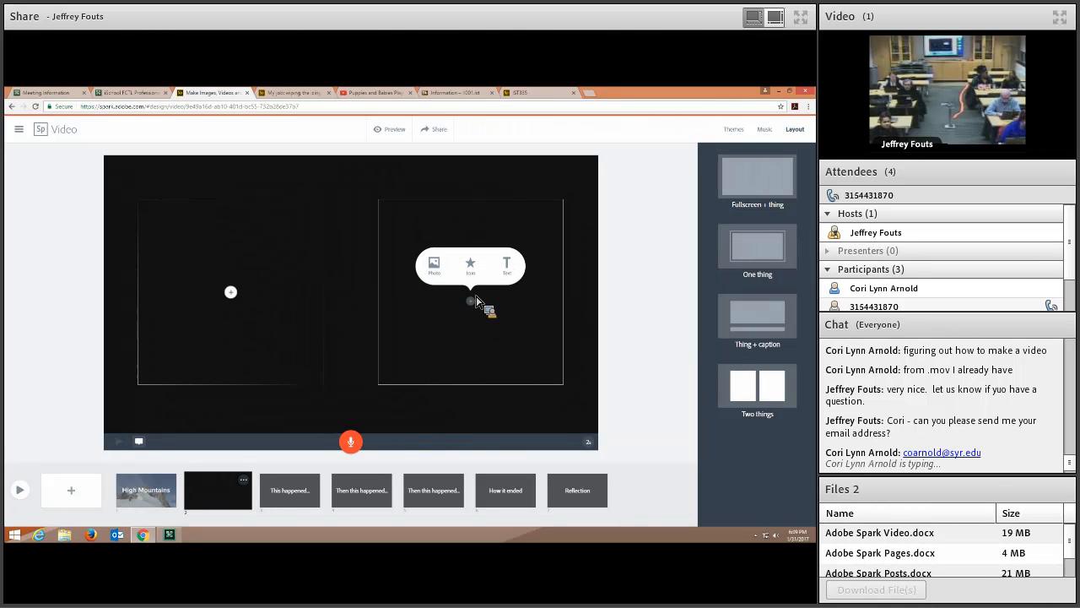
pyautogui.click(233, 296)
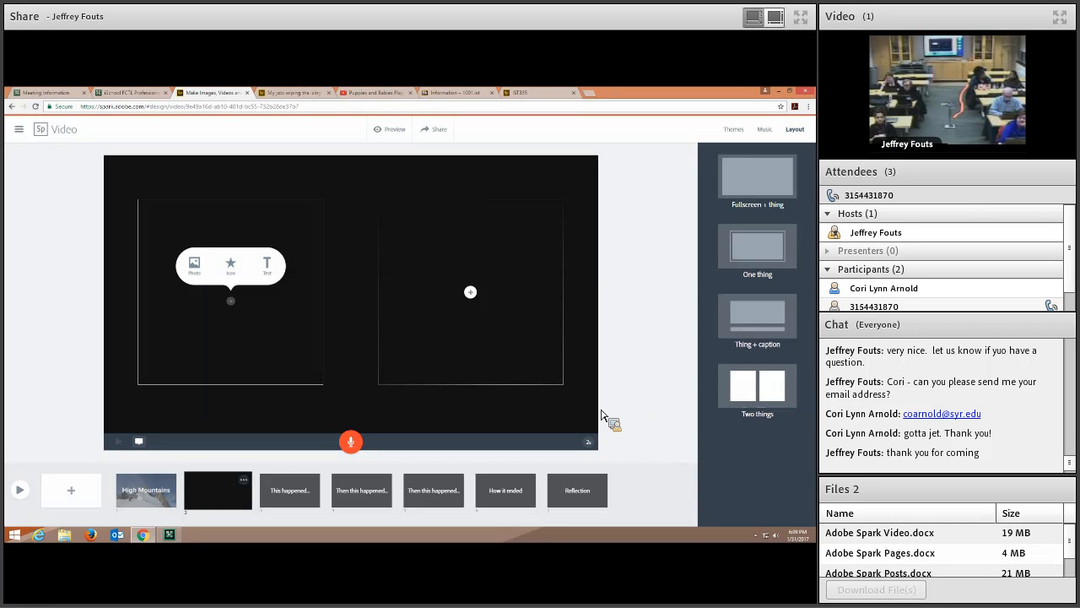
pyautogui.click(757, 194)
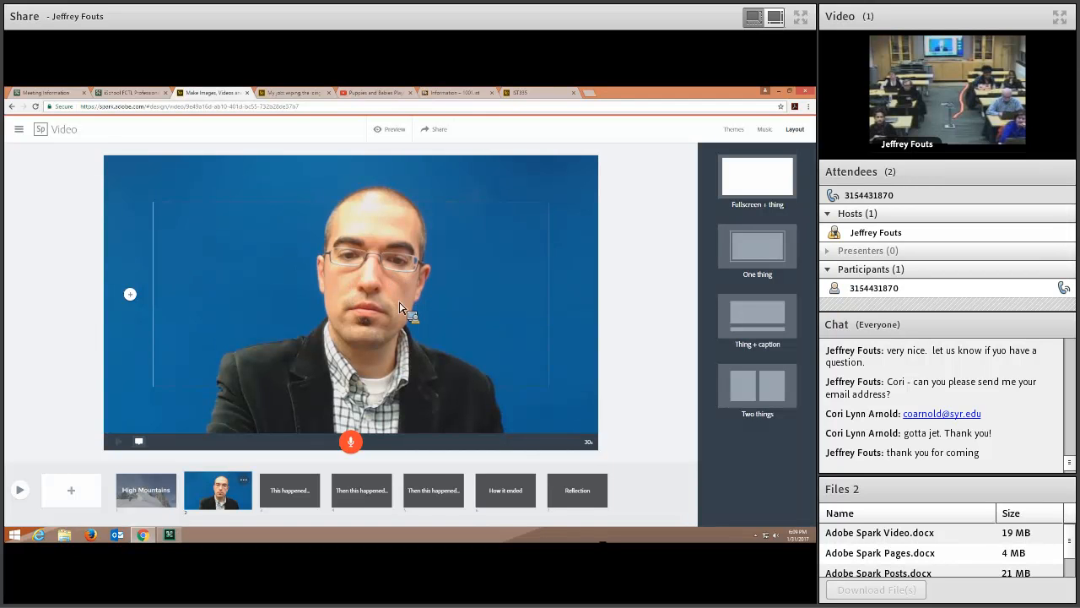
# Overlay the title 'Christopher' on the webcam video, then deselect it
pyautogui.write('Christopher')
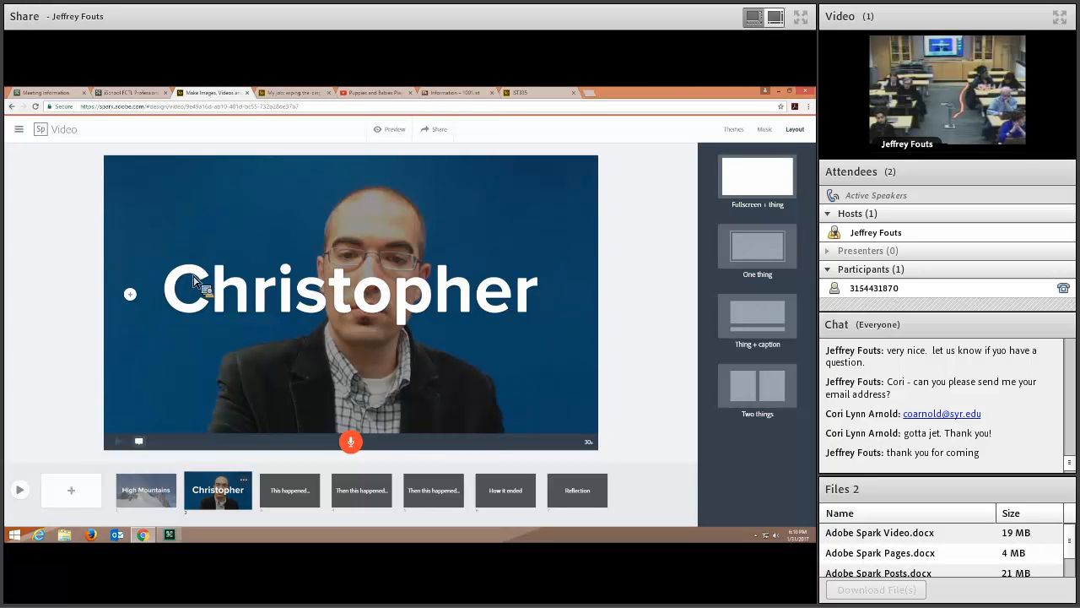
pyautogui.click(297, 297)
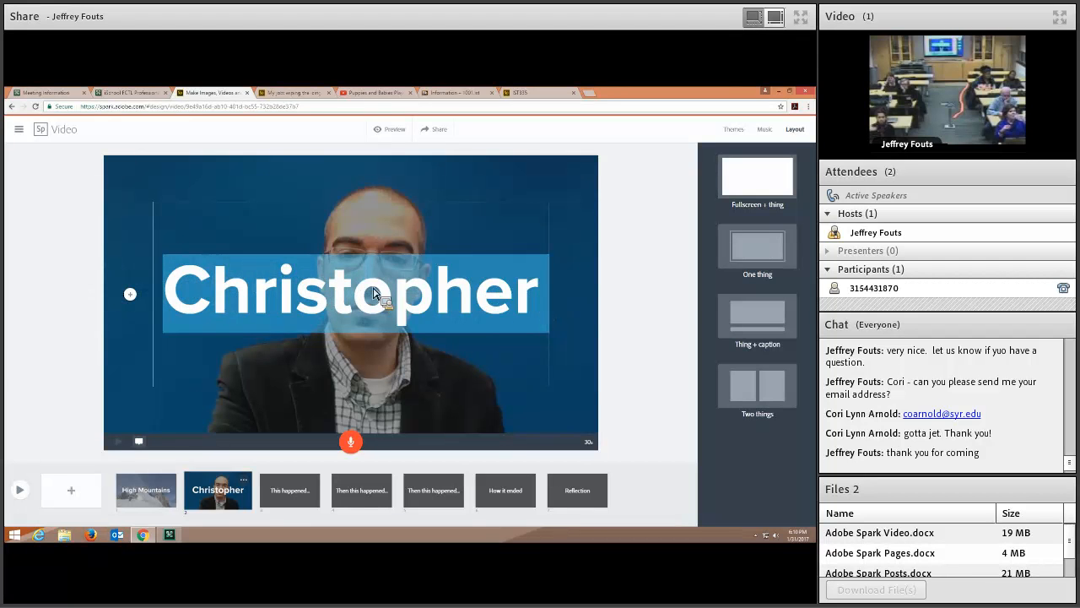
pyautogui.click(572, 339)
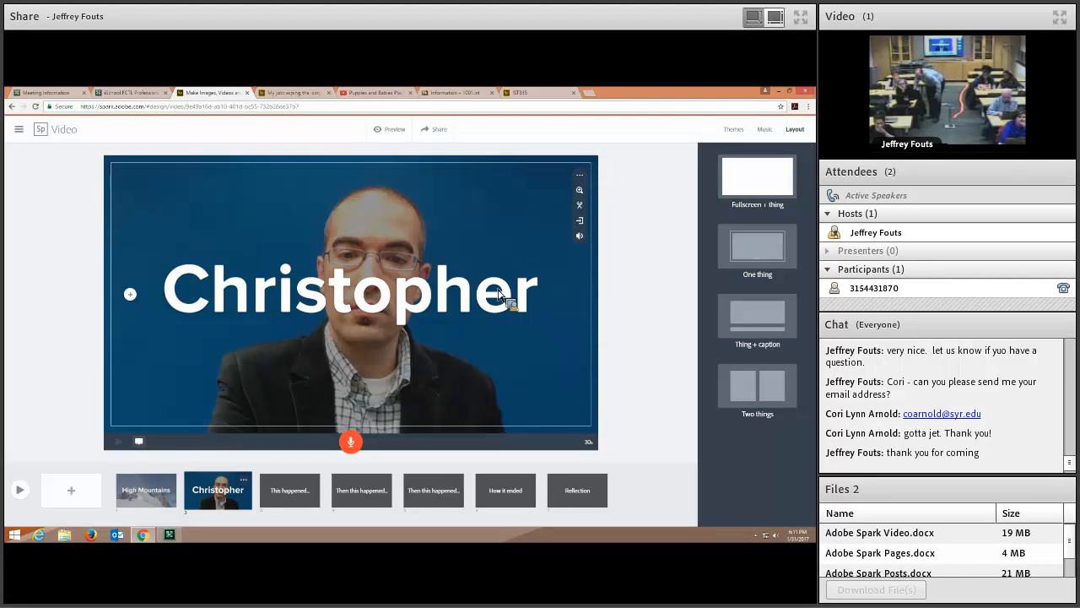
# View the slide's media choices and its writing tip, then close the tip
pyautogui.click(133, 297)
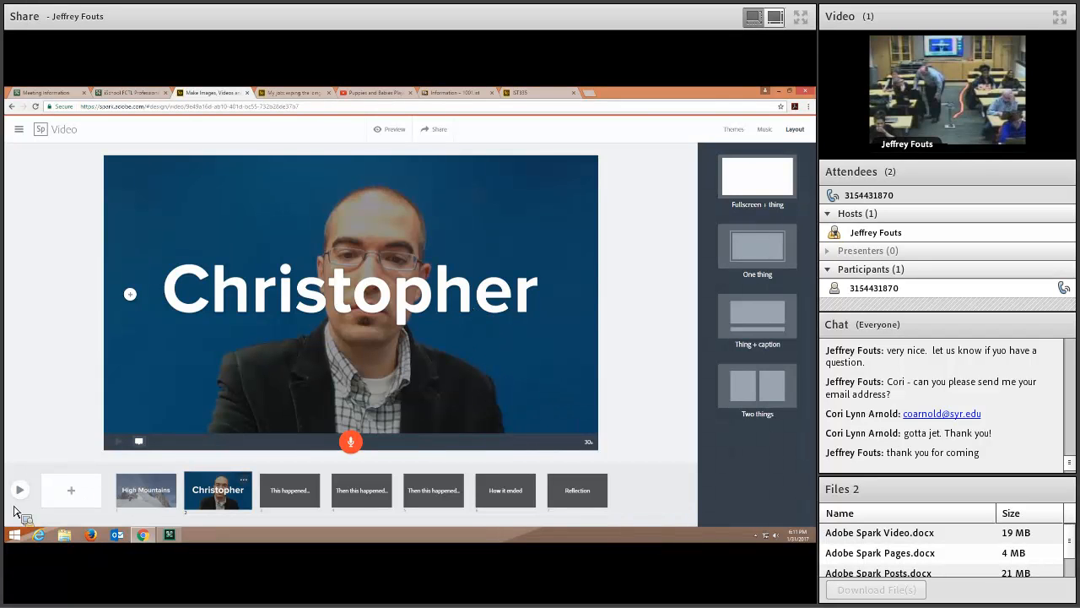
pyautogui.moveTo(163, 476); pyautogui.dragTo(144, 439)
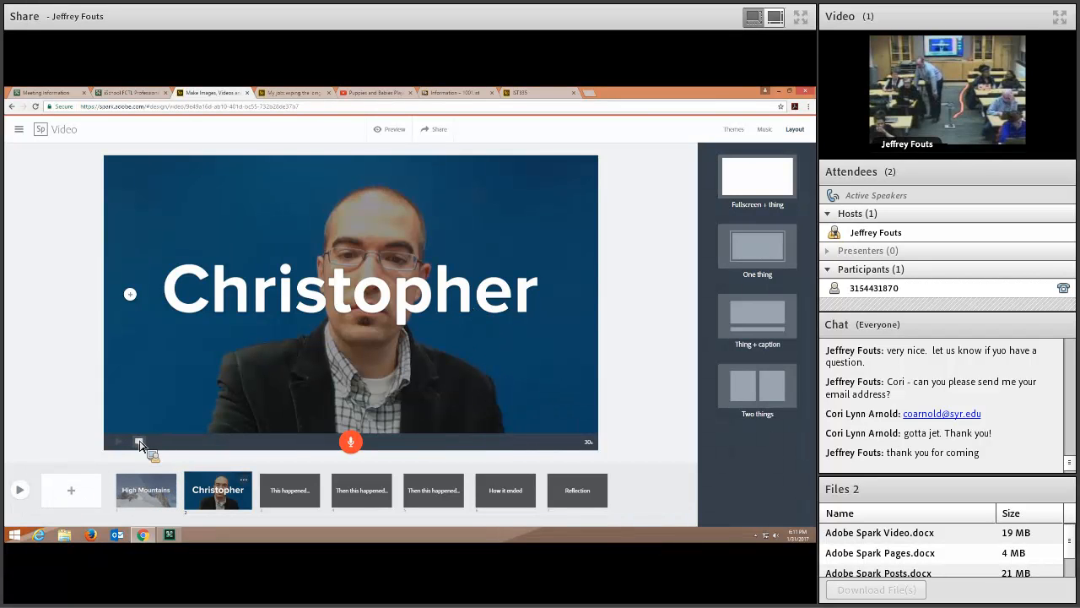
pyautogui.click(140, 444)
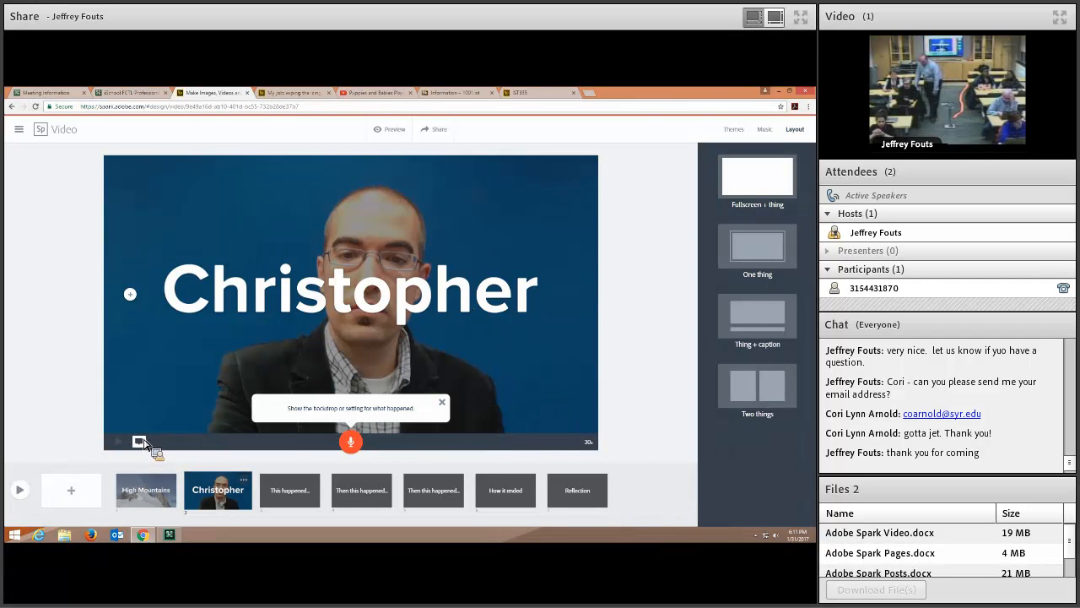
pyautogui.click(181, 390)
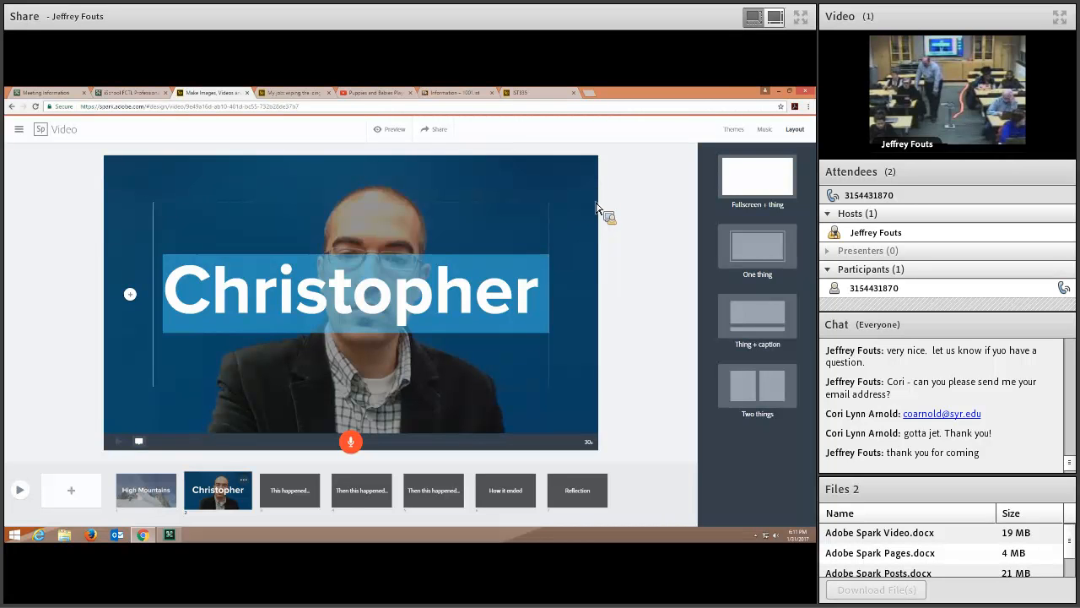
pyautogui.click(584, 179)
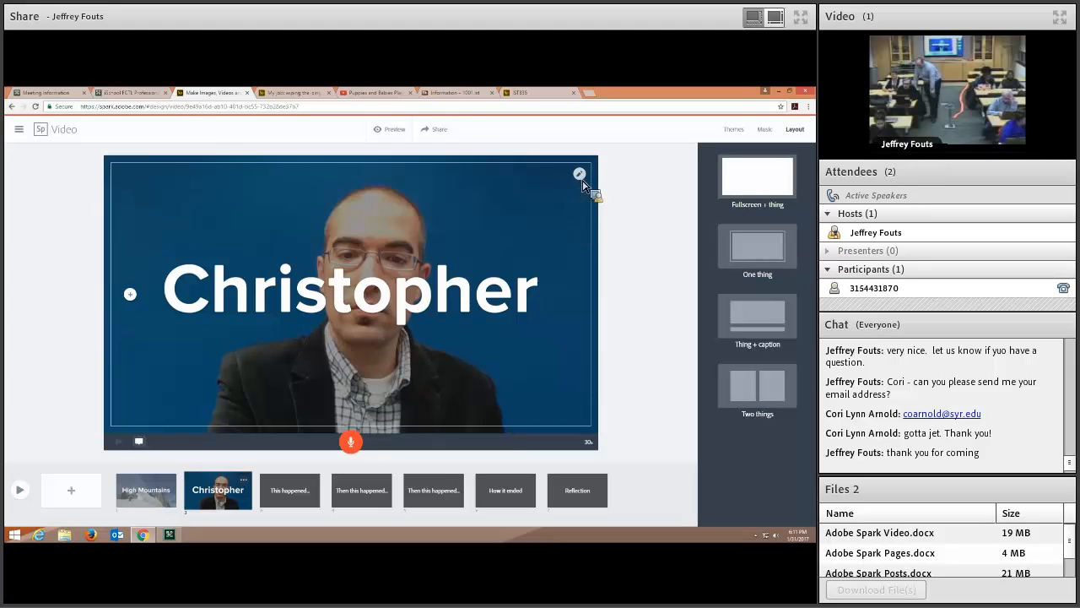
# Trim the webcam clip's end from 30 to 29 seconds and save it
pyautogui.click(580, 176)
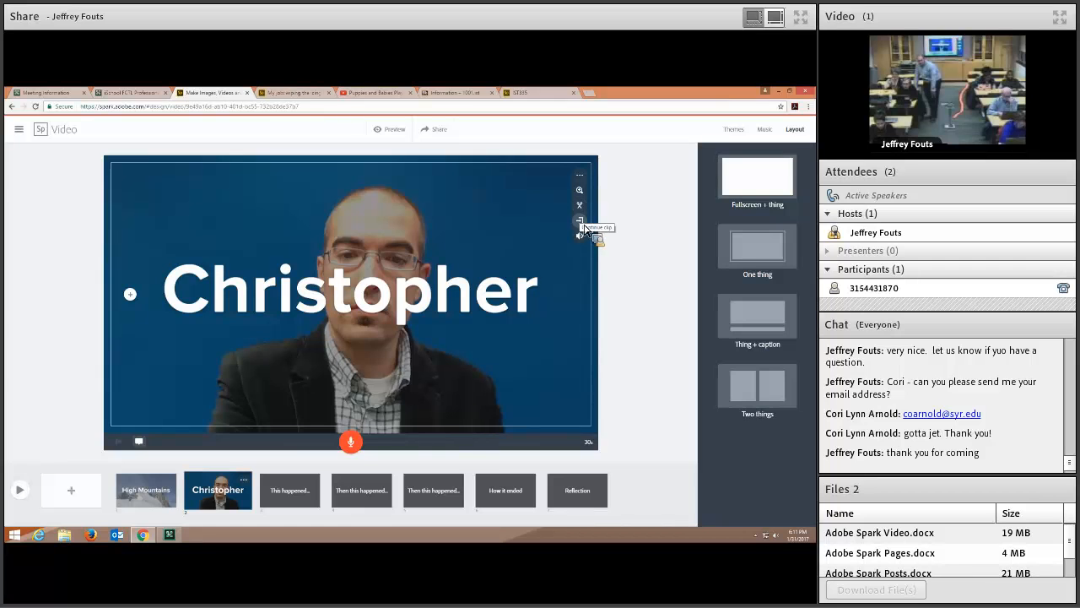
pyautogui.click(582, 222)
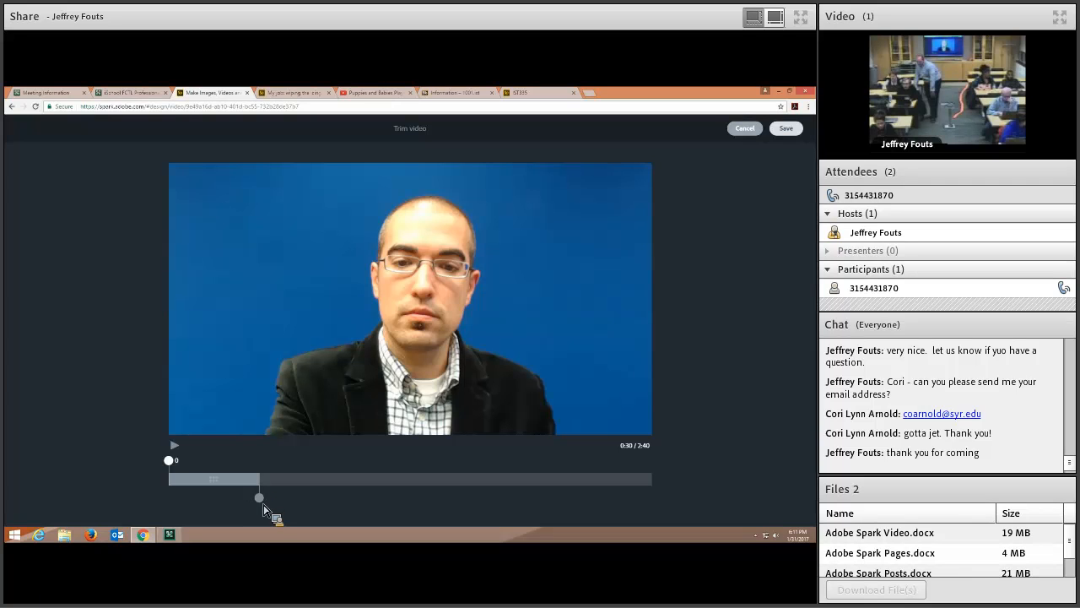
pyautogui.moveTo(262, 501); pyautogui.dragTo(258, 500)
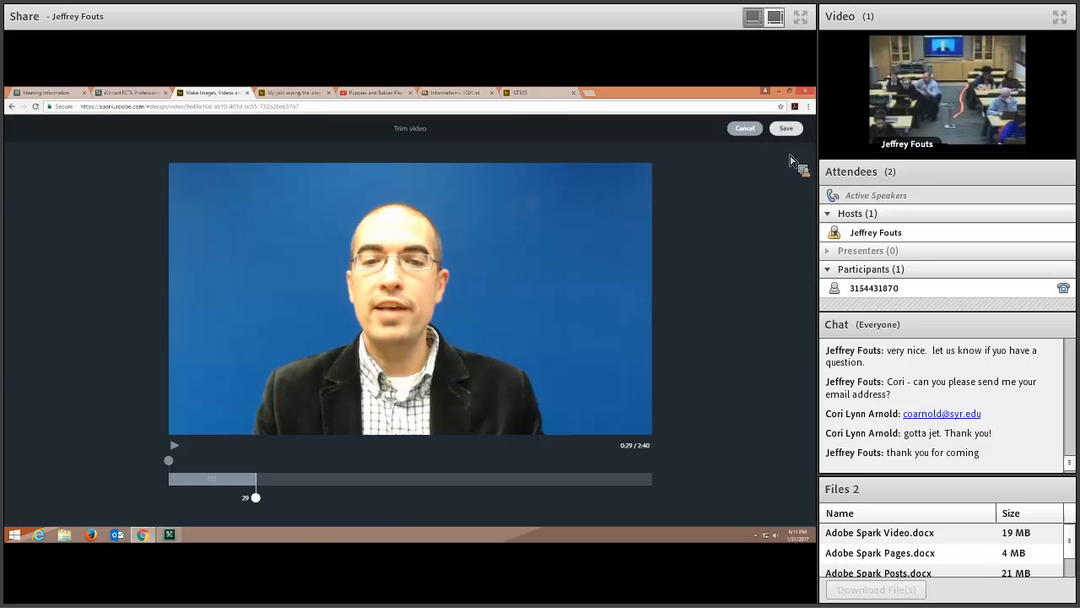
pyautogui.click(786, 128)
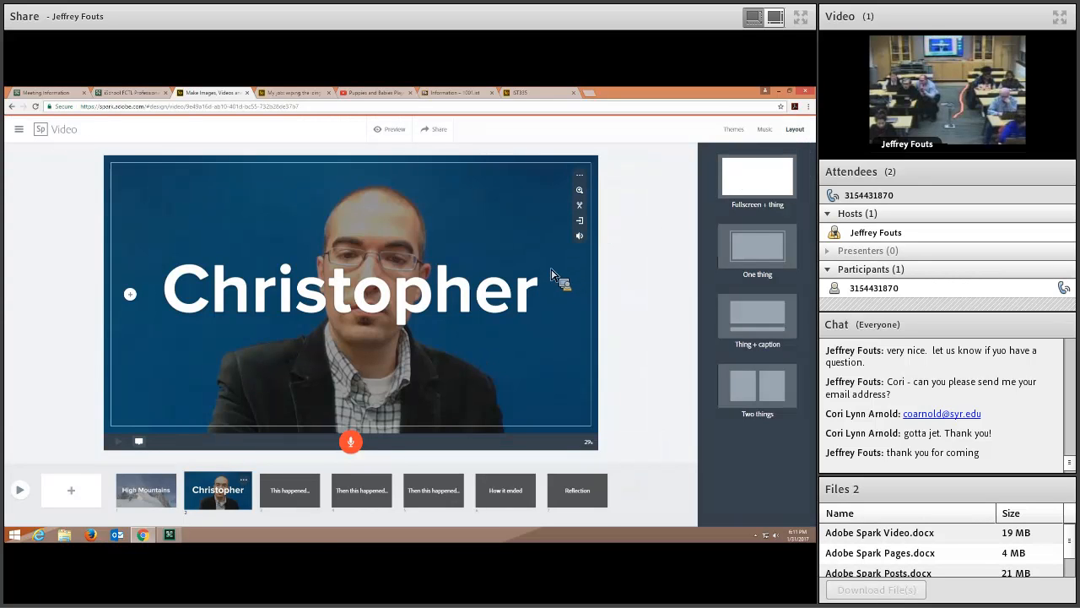
pyautogui.click(140, 441)
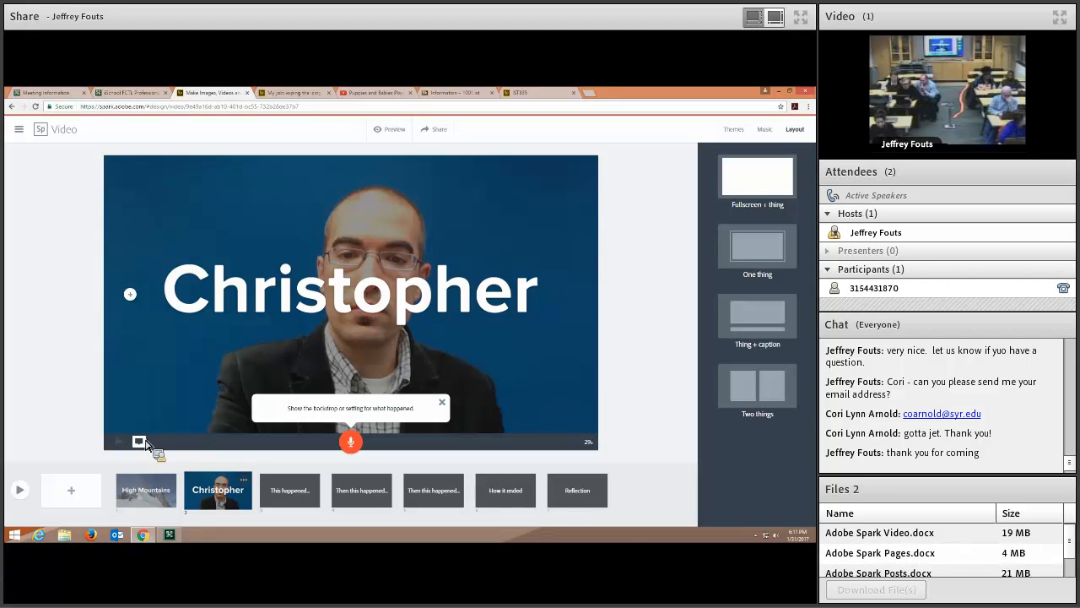
pyautogui.click(183, 380)
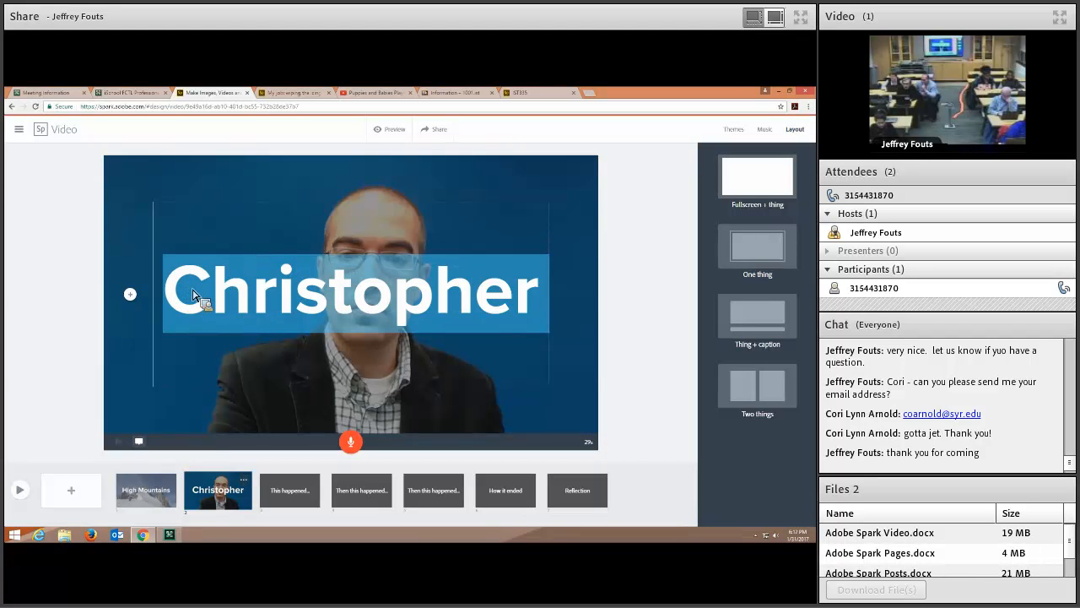
# Change the second slide's caption to 'hello' and open the third slide 'This happened...'
pyautogui.press('BackSpace')
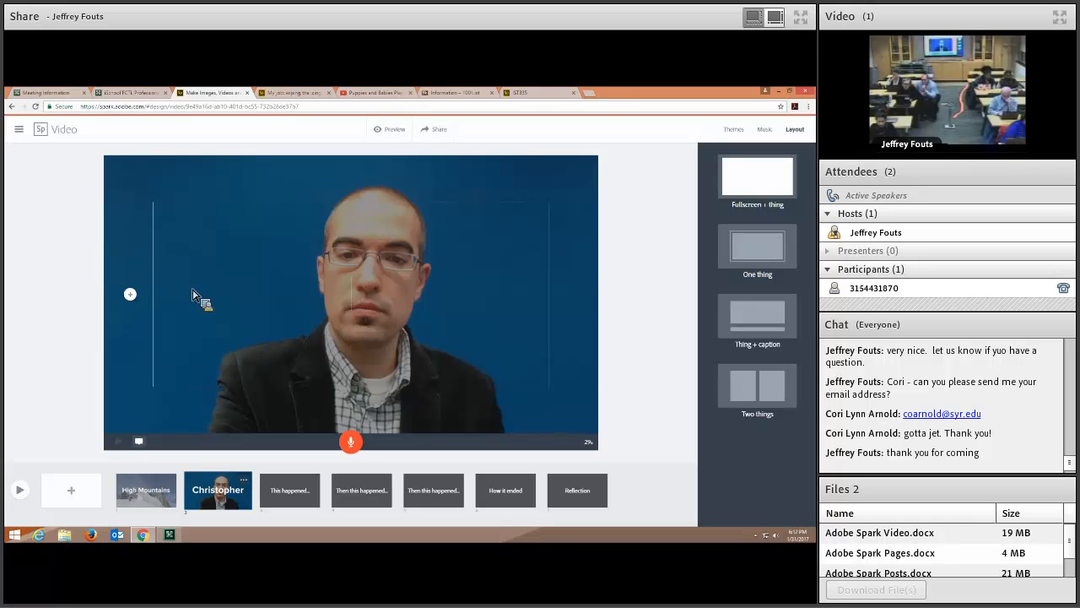
pyautogui.write('hello')
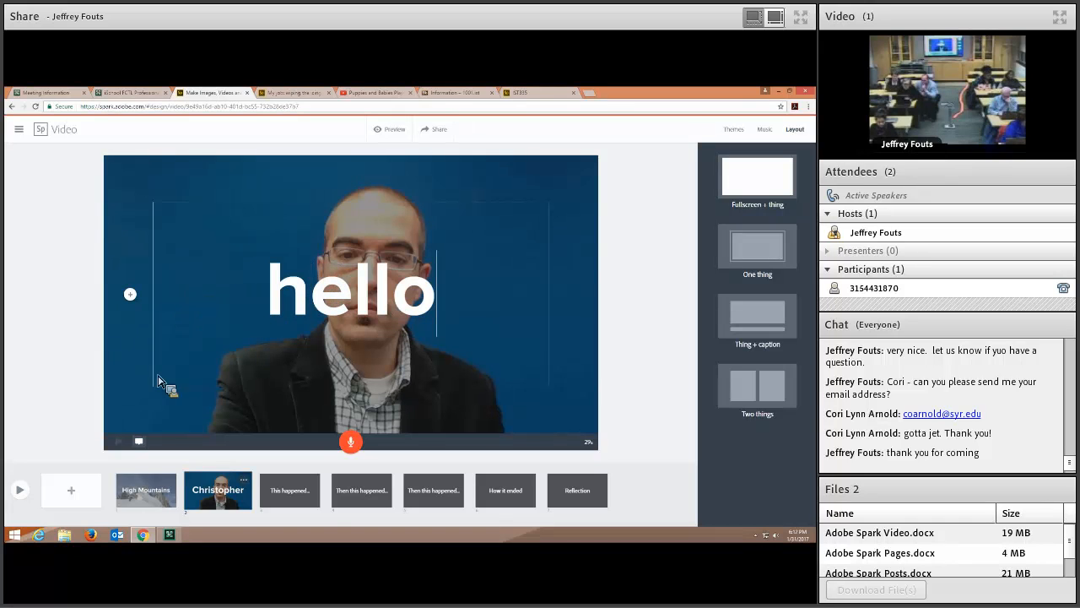
pyautogui.click(289, 489)
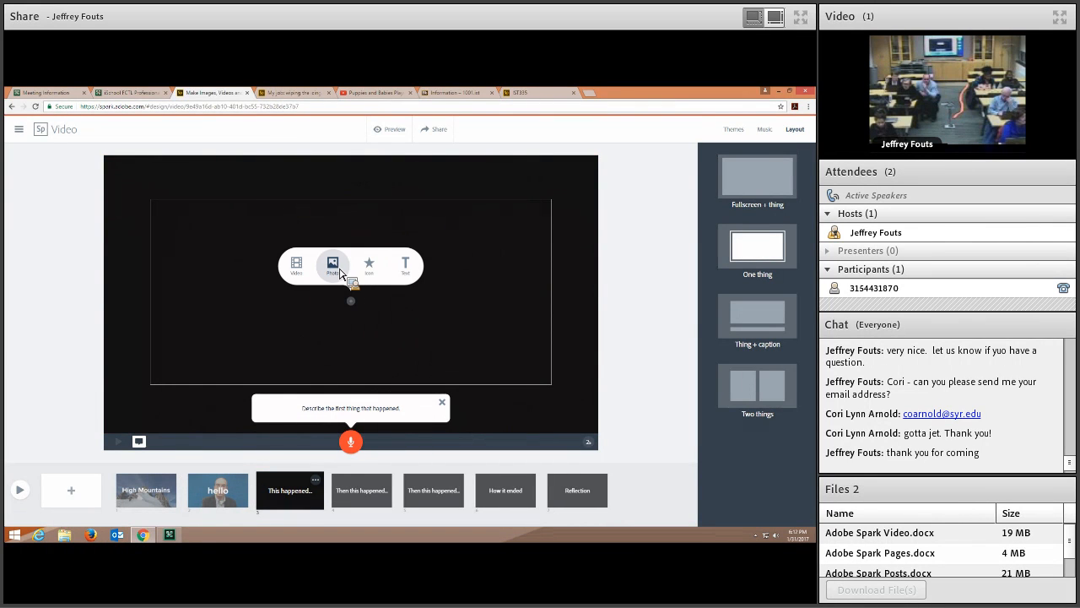
# Place a white mountain icon on the third slide, then open 'Then this happened...'
pyautogui.click(384, 272)
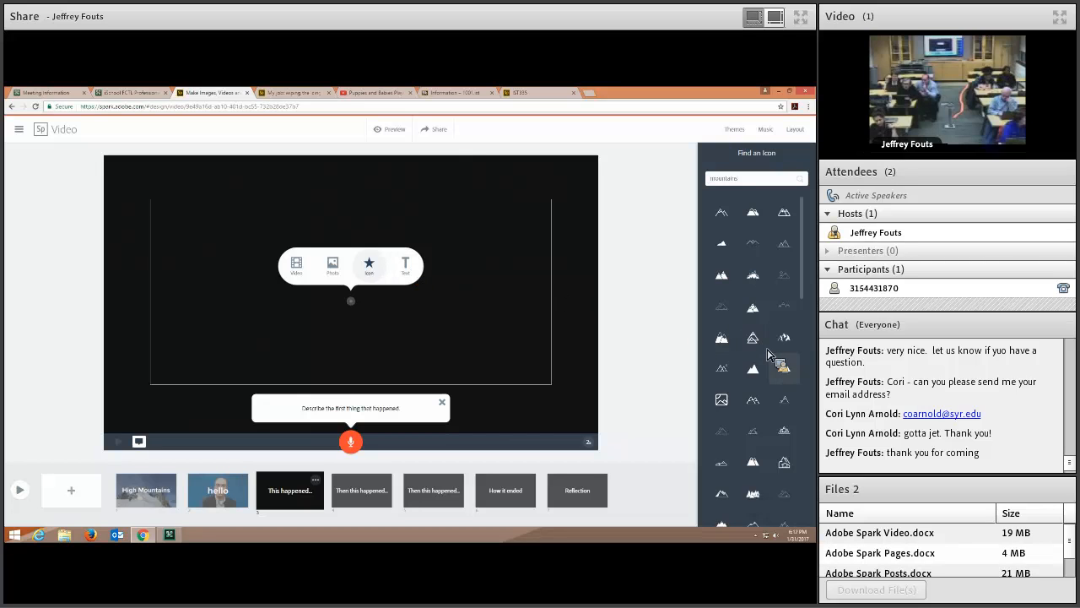
pyautogui.click(753, 406)
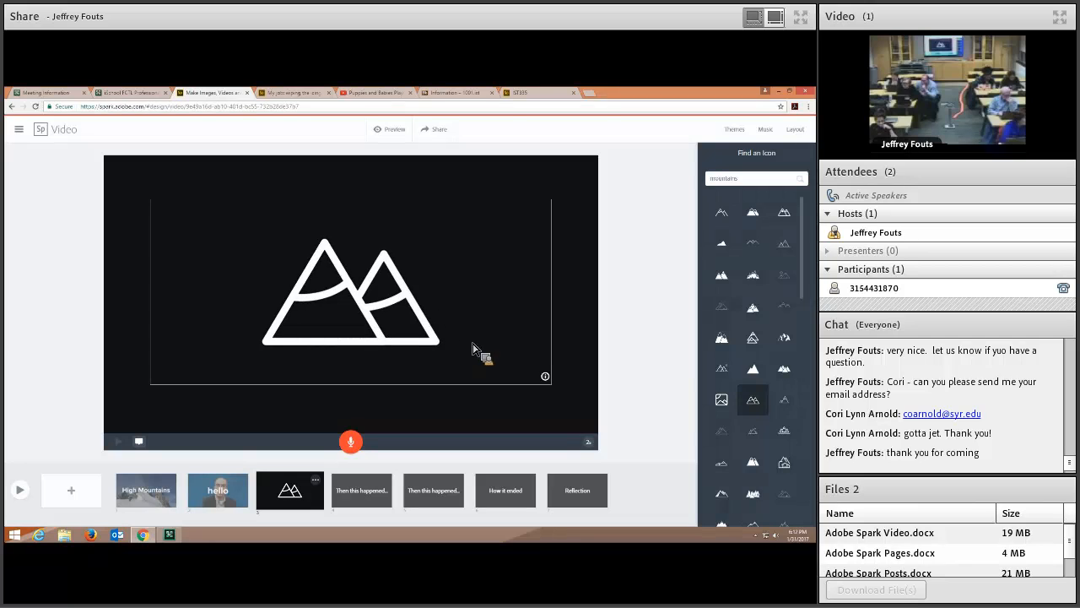
pyautogui.click(795, 130)
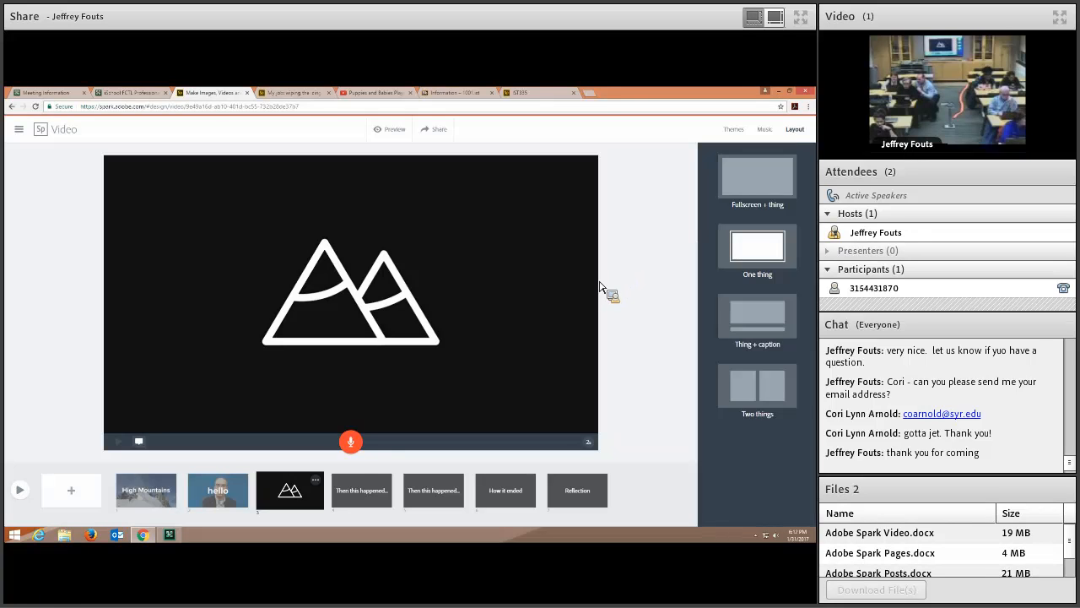
pyautogui.click(365, 485)
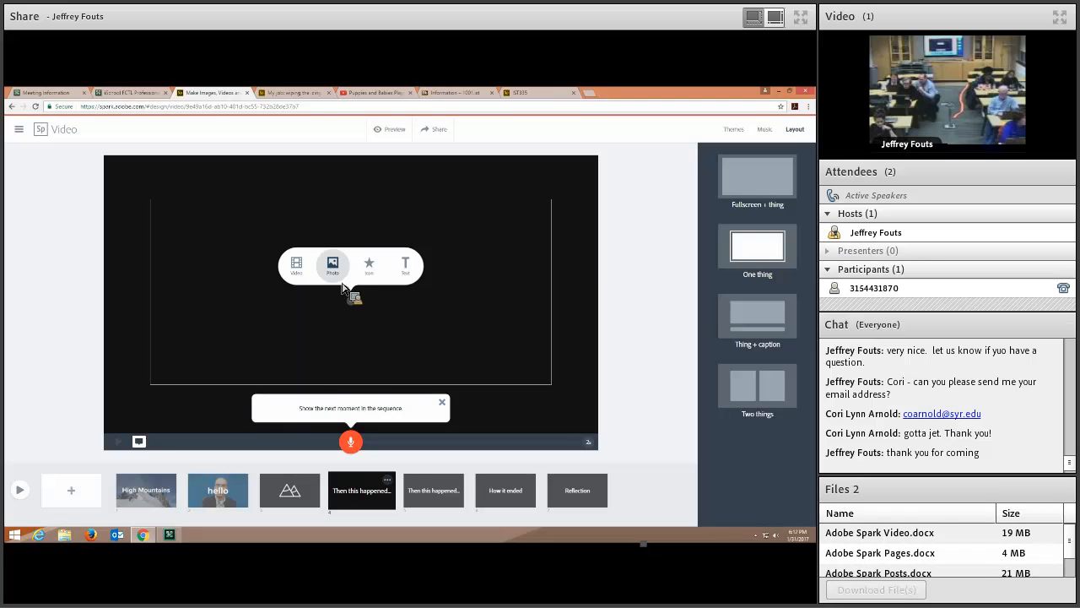
# Place the ibex photo on the fourth slide after briefly trying the boots picture
pyautogui.click(337, 281)
pyautogui.scroll(-5, 751, 404)
pyautogui.scroll(-5, 751, 404)
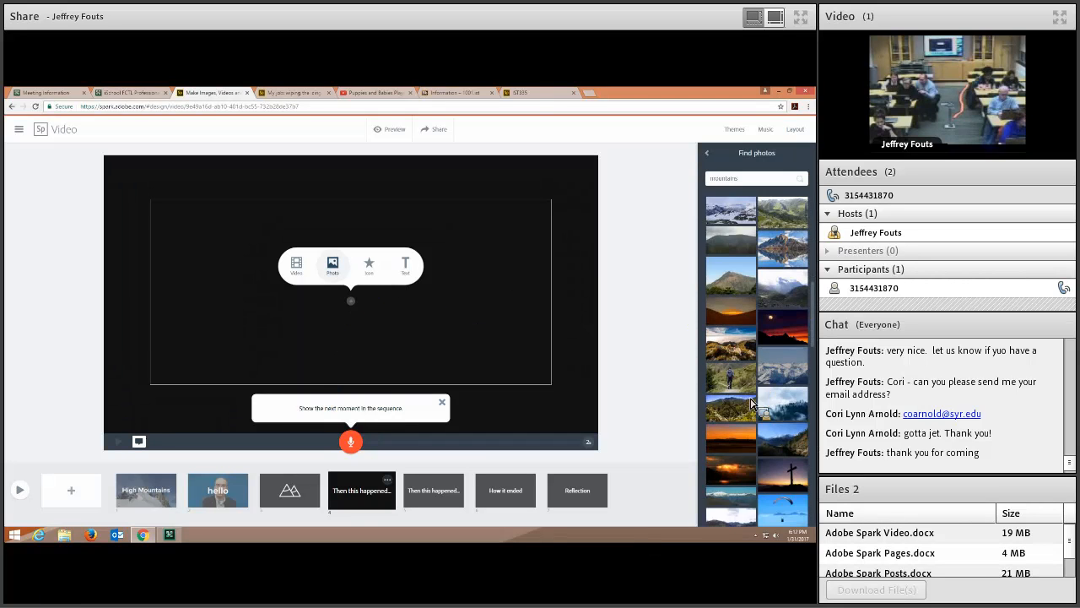
pyautogui.scroll(-10, 730, 434)
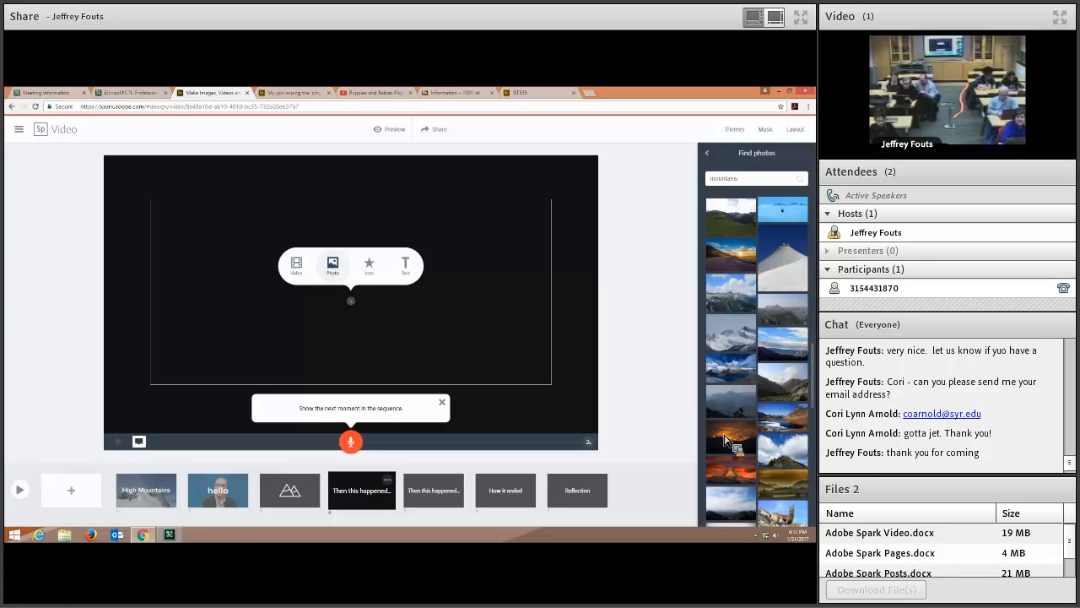
pyautogui.click(780, 308)
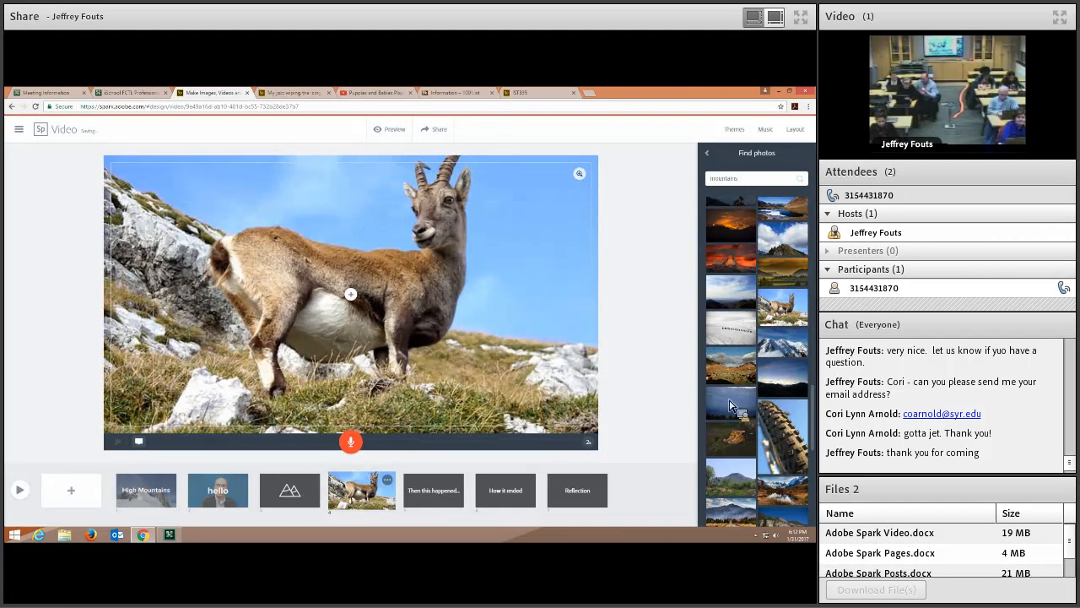
pyautogui.click(736, 439)
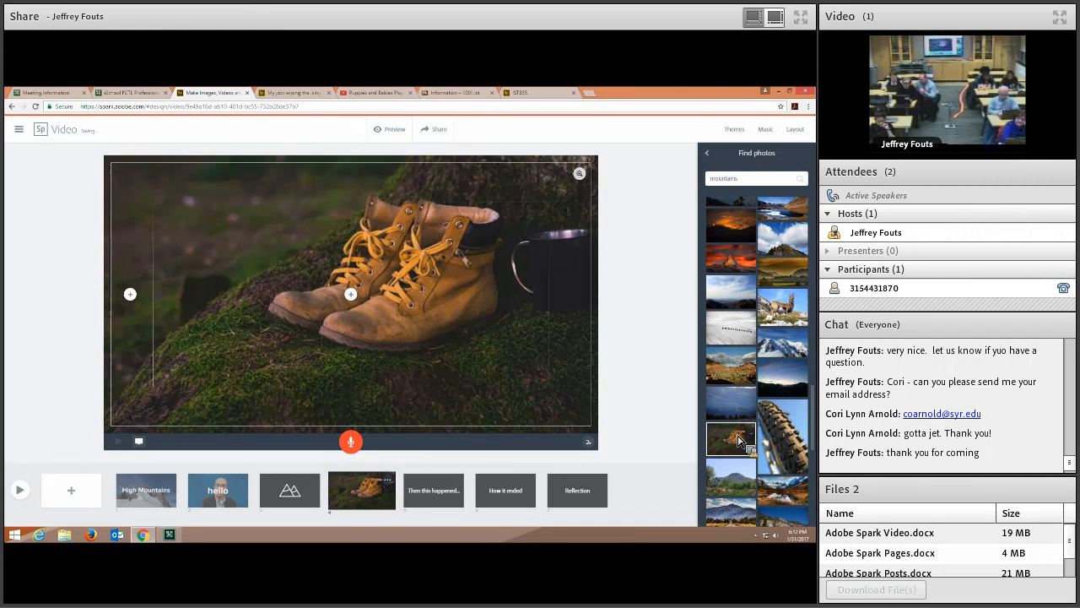
pyautogui.click(784, 317)
pyautogui.moveTo(784, 317); pyautogui.dragTo(536, 410)
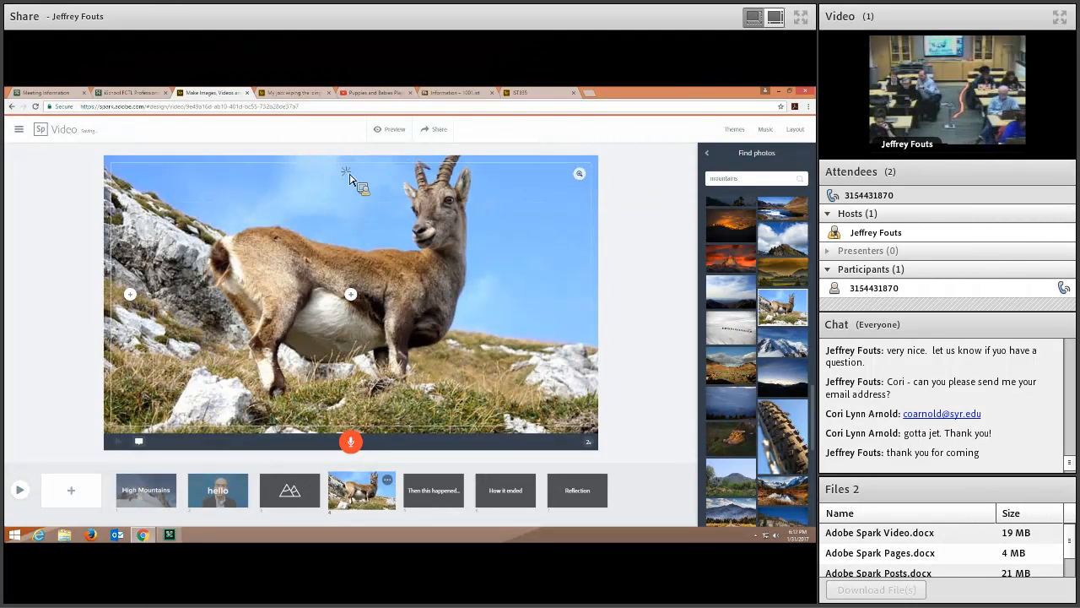
# Compare the boots photo once more via Replace, then keep the ibex photo
pyautogui.click(130, 294)
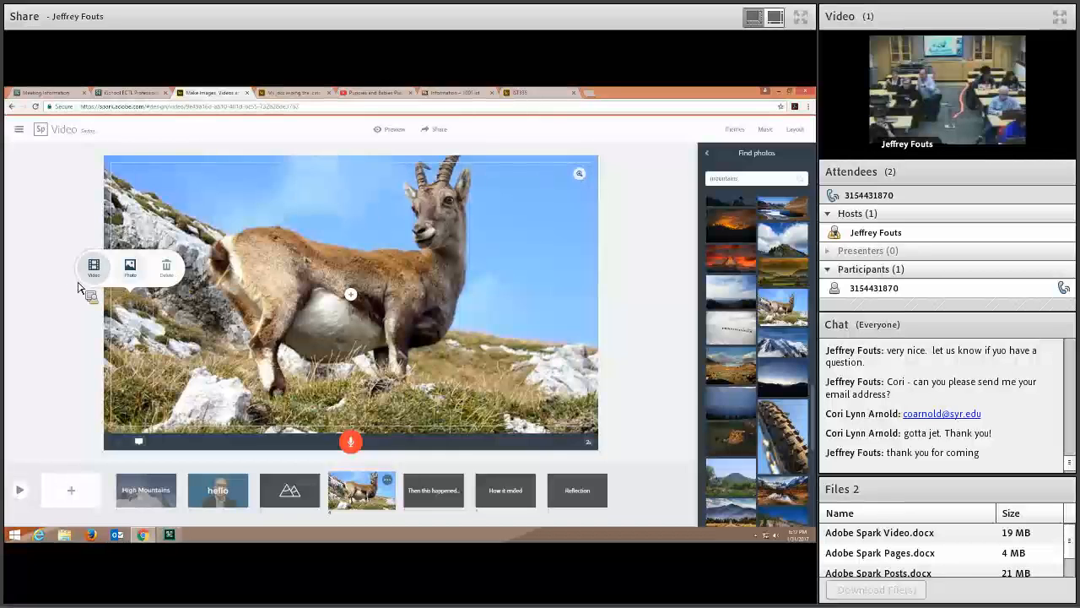
pyautogui.click(131, 270)
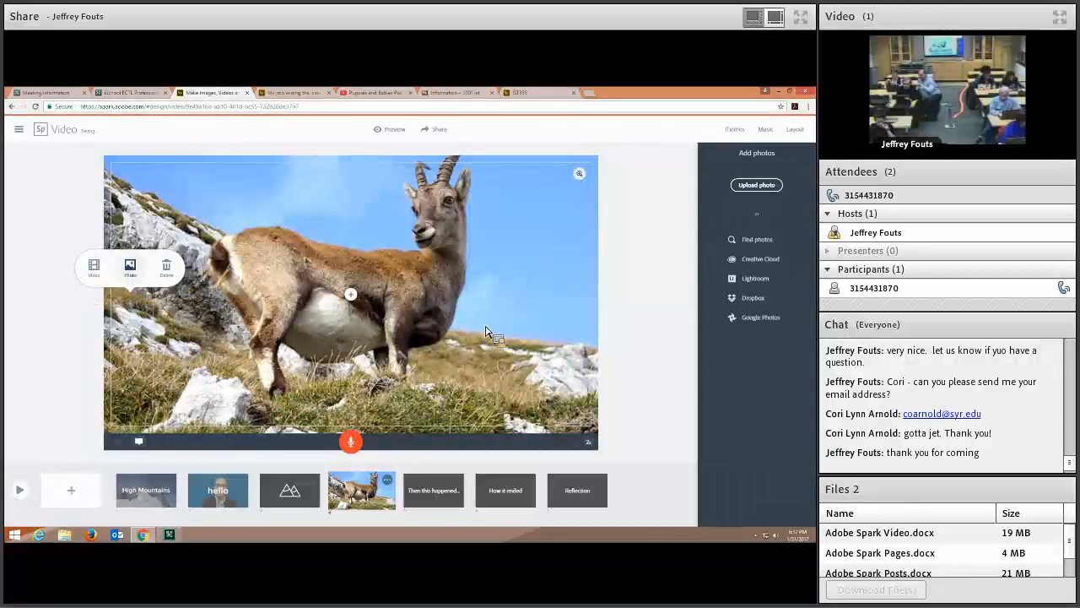
pyautogui.click(756, 240)
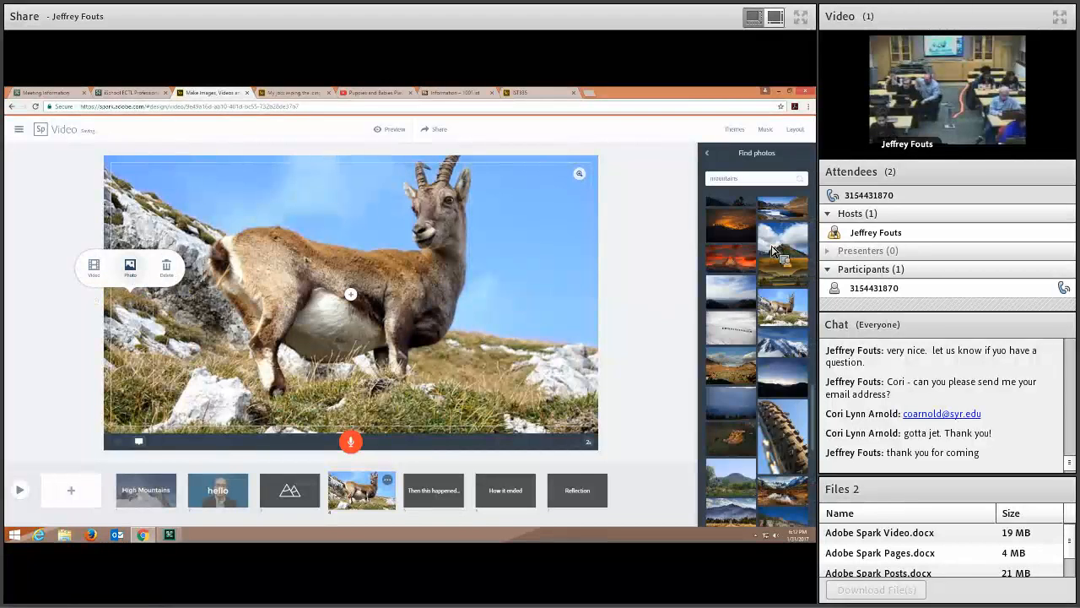
pyautogui.click(731, 437)
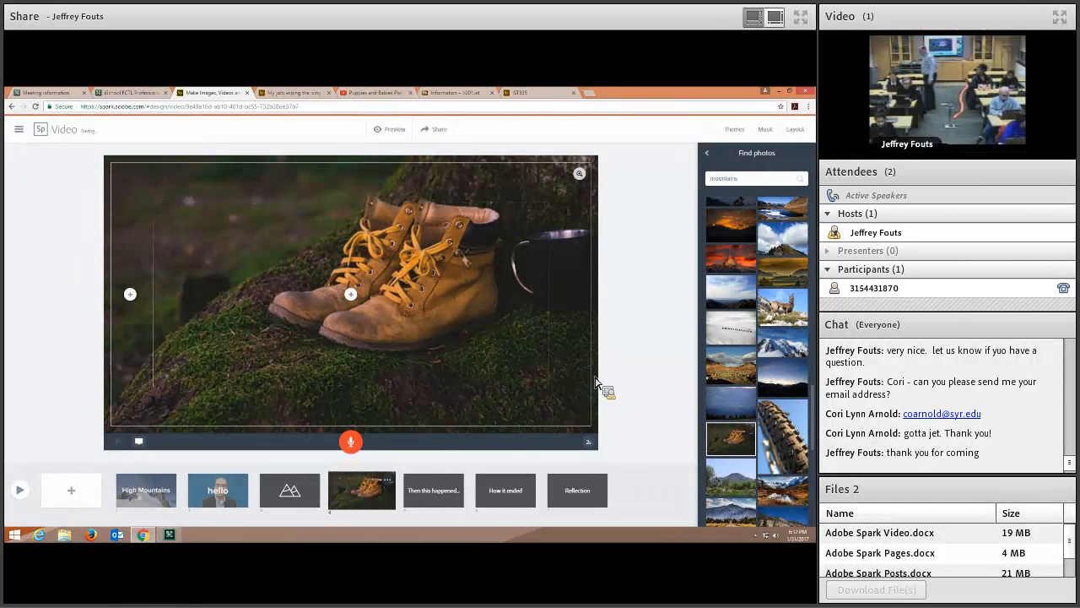
pyautogui.click(798, 321)
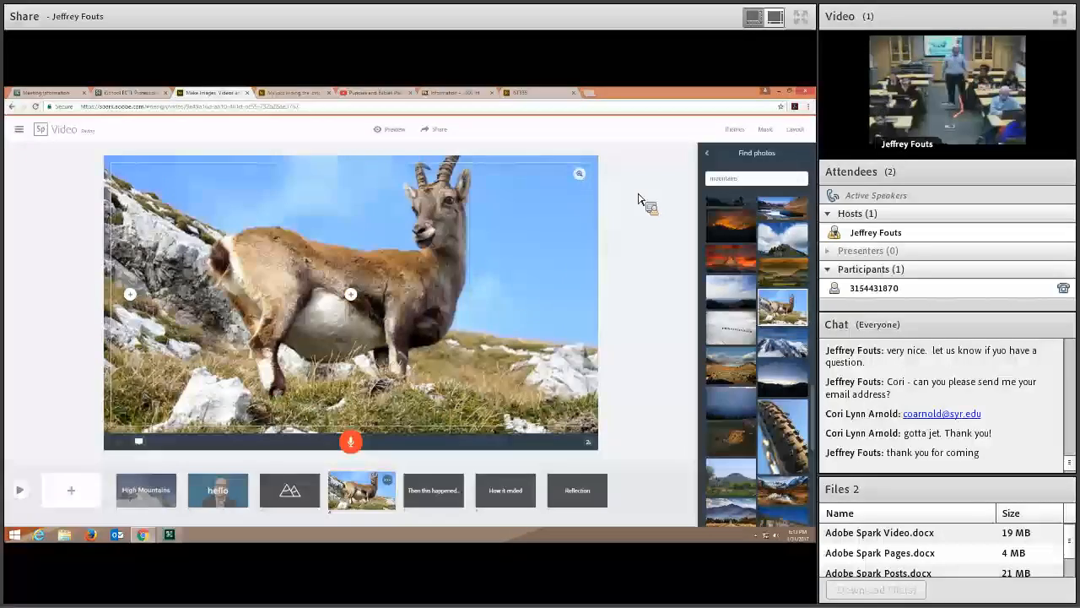
pyautogui.click(795, 130)
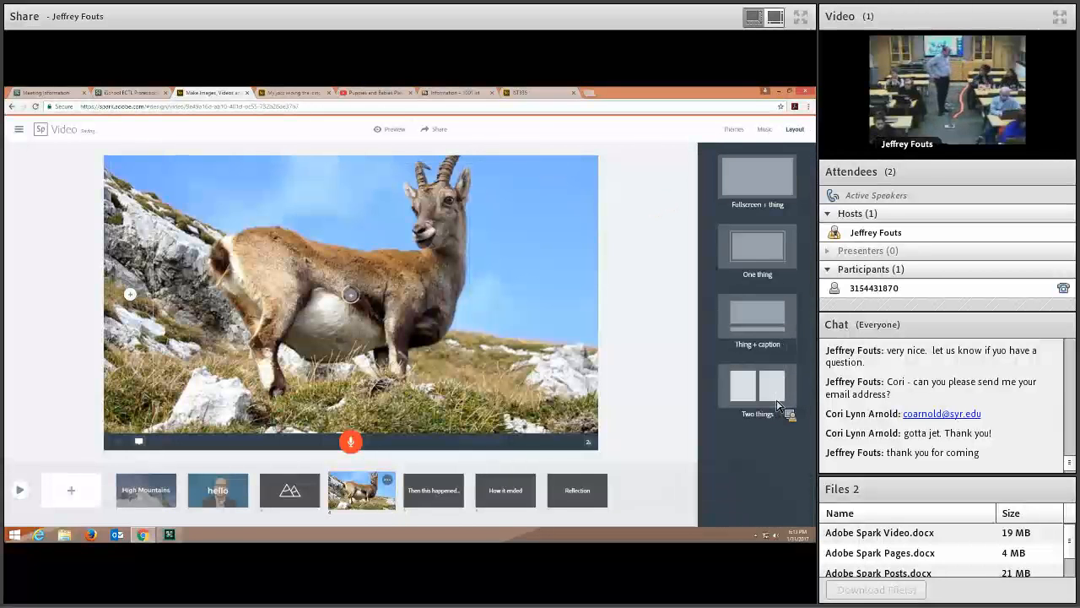
# Switch to Two things, fill the left half with a cougar photo, then open the fifth slide
pyautogui.click(776, 404)
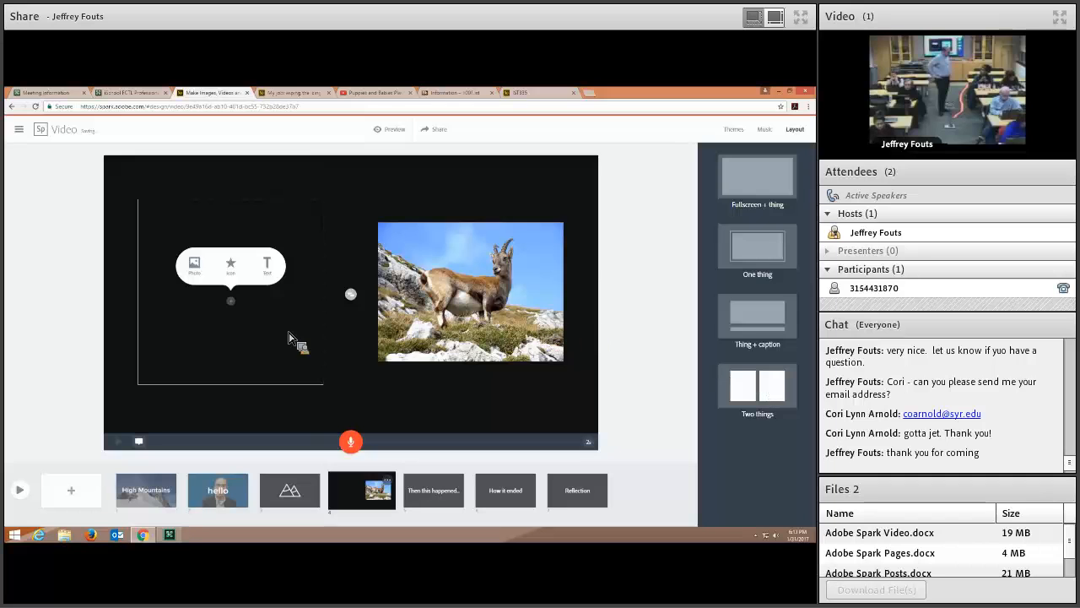
pyautogui.click(208, 275)
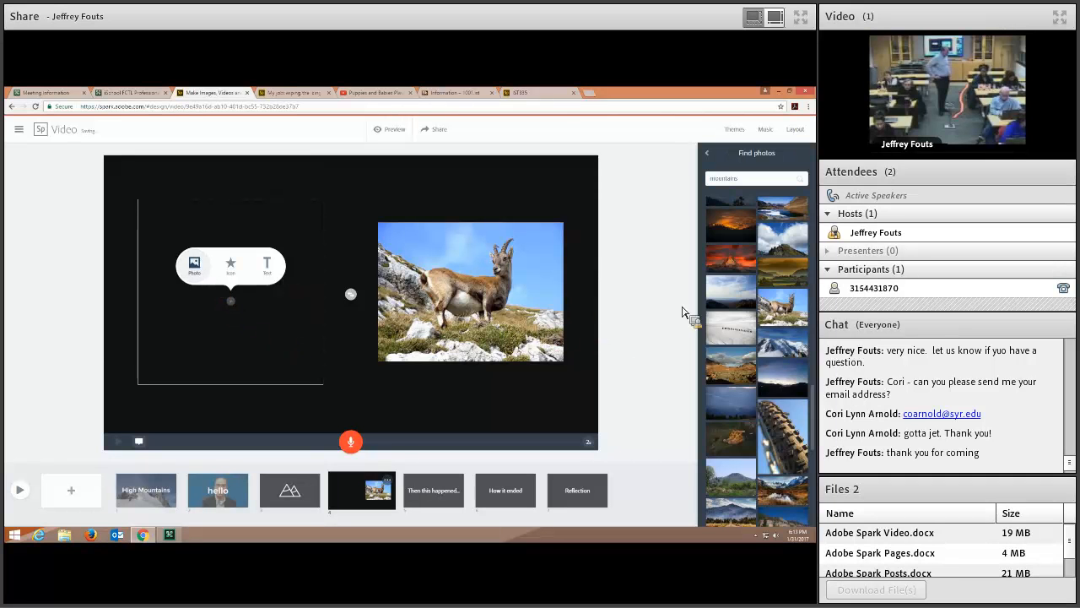
pyautogui.scroll(-2, 746, 445)
pyautogui.scroll(-2, 743, 443)
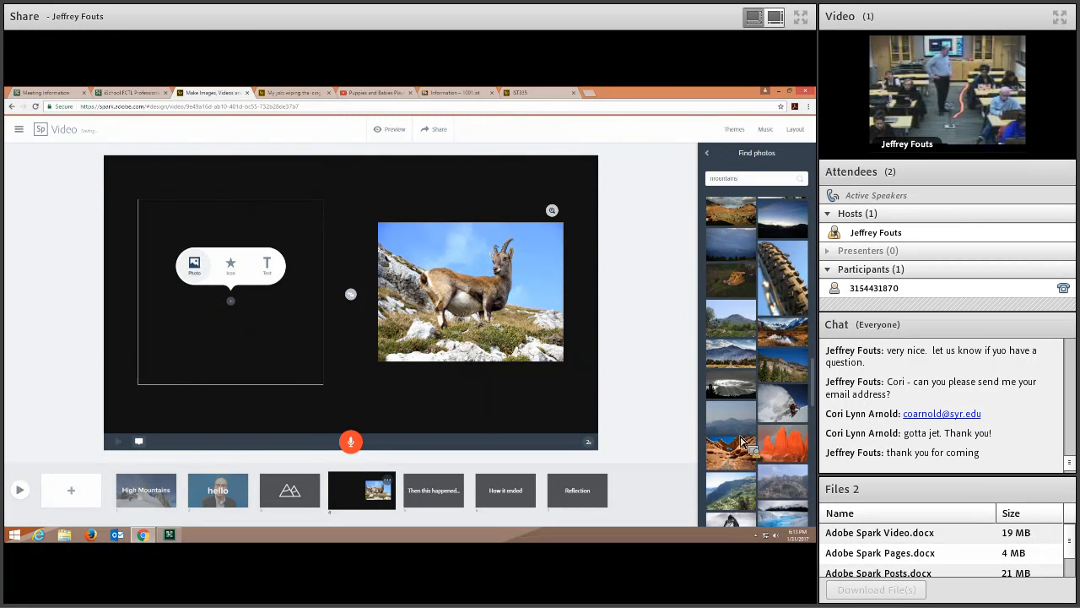
pyautogui.scroll(-2, 741, 441)
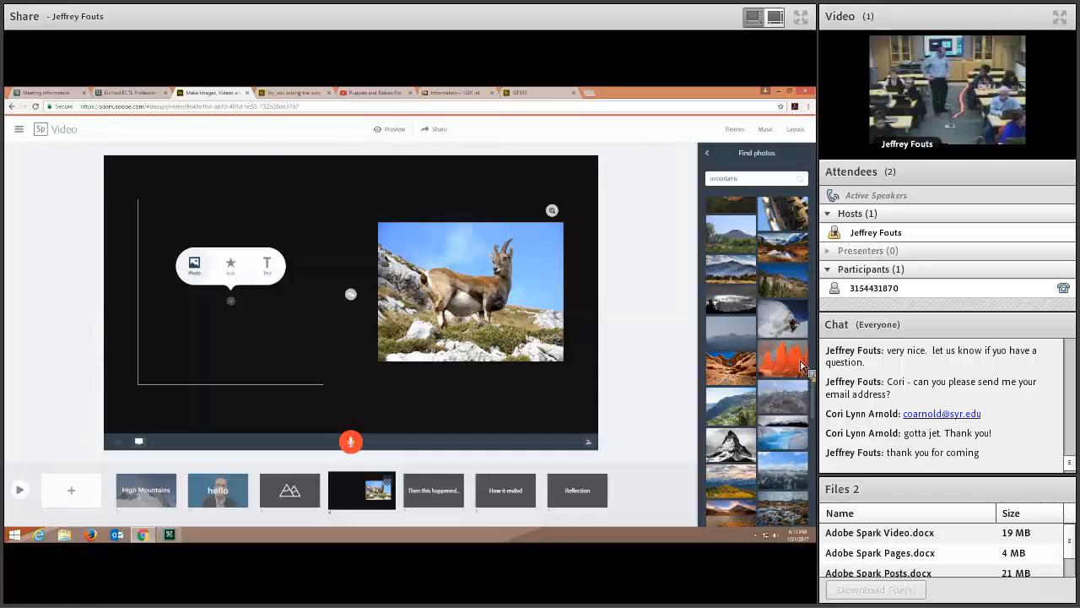
pyautogui.click(783, 359)
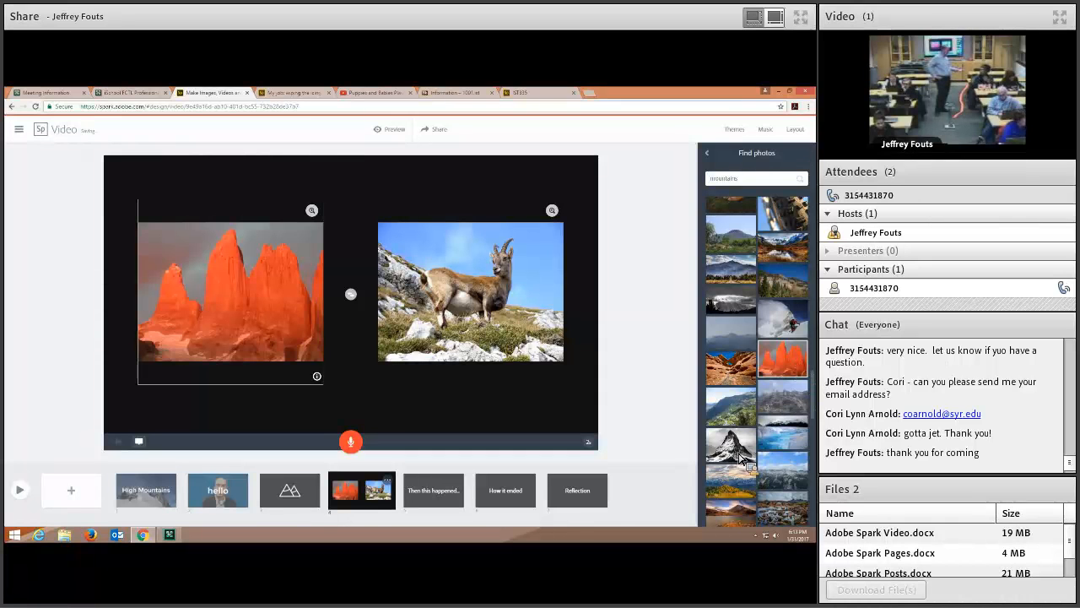
pyautogui.click(782, 247)
pyautogui.scroll(-10, 743, 422)
pyautogui.scroll(-5, 760, 453)
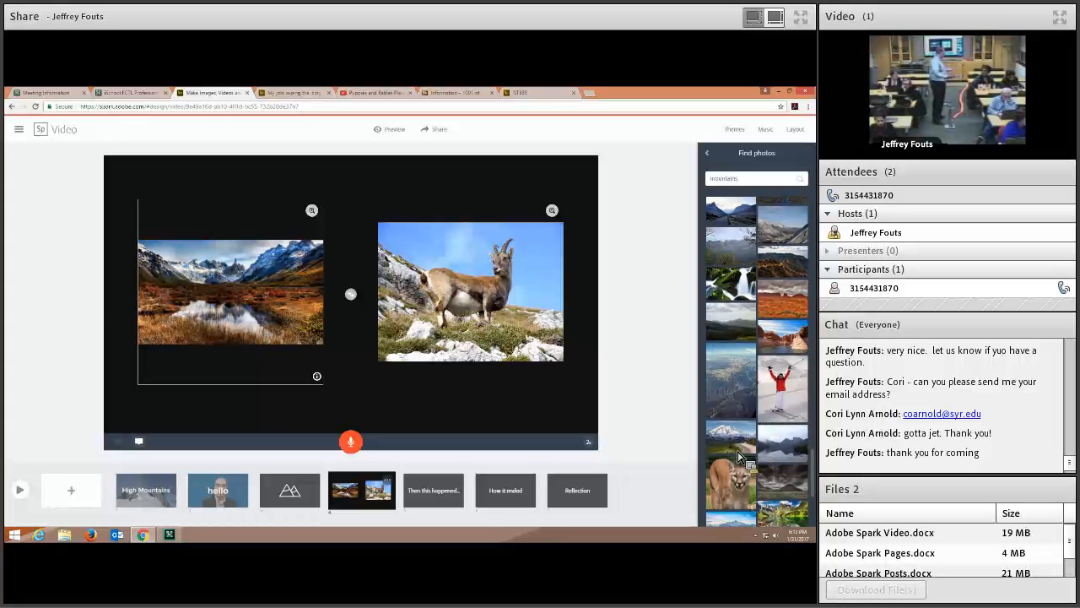
pyautogui.click(732, 477)
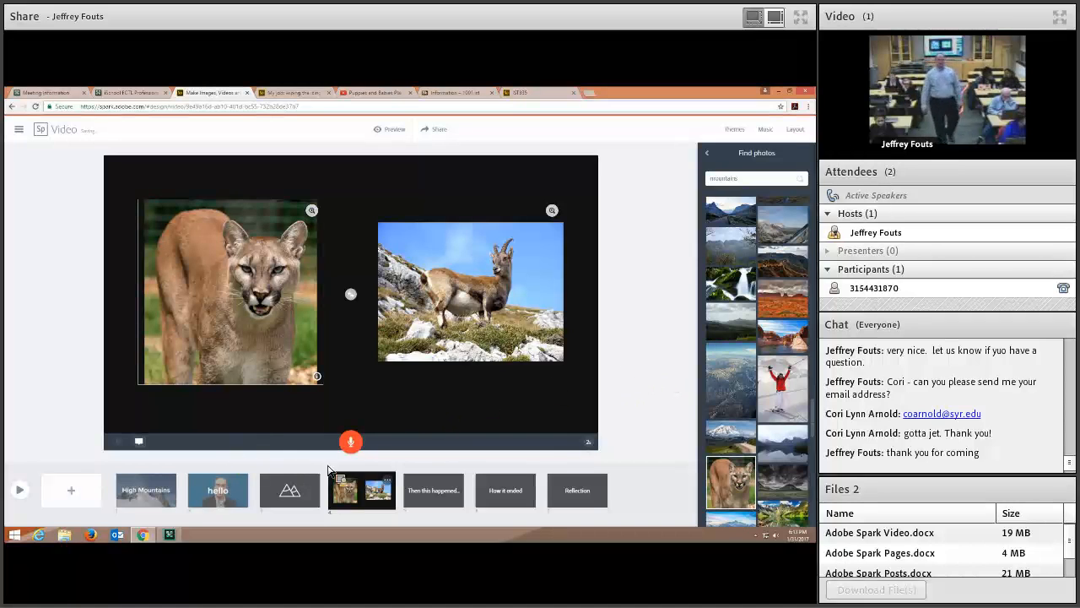
pyautogui.click(435, 505)
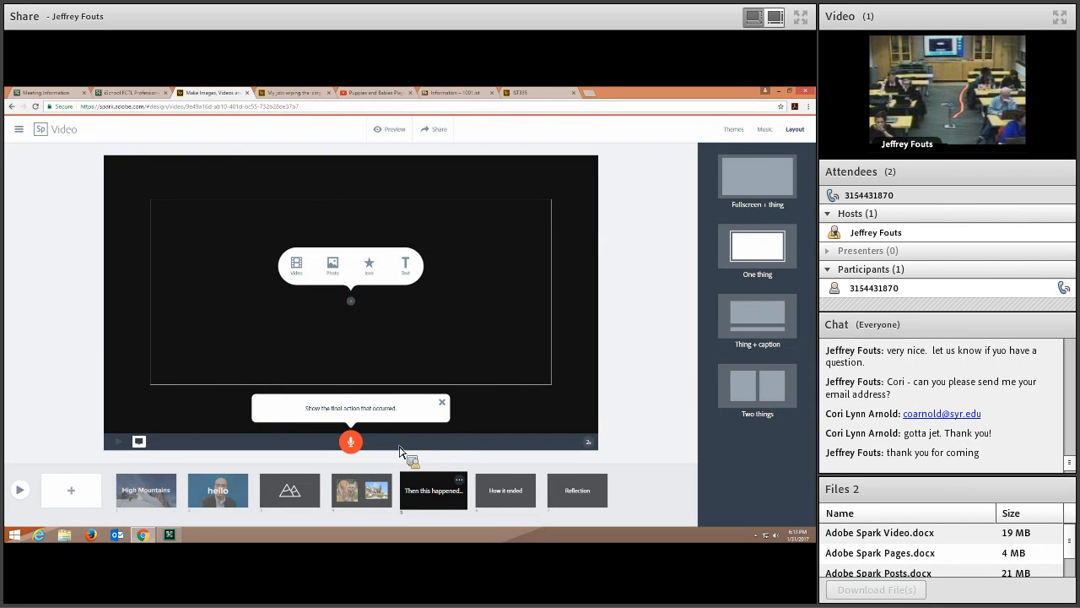
# On the cougar and ibex slide, allow microphone access and record a few seconds of narration
pyautogui.click(359, 498)
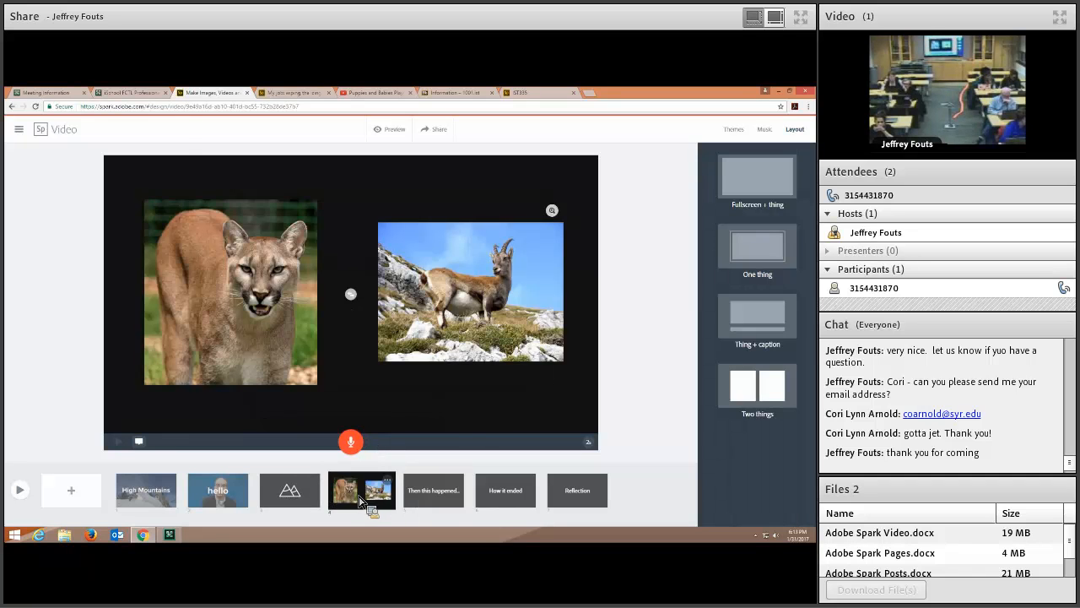
pyautogui.click(351, 441)
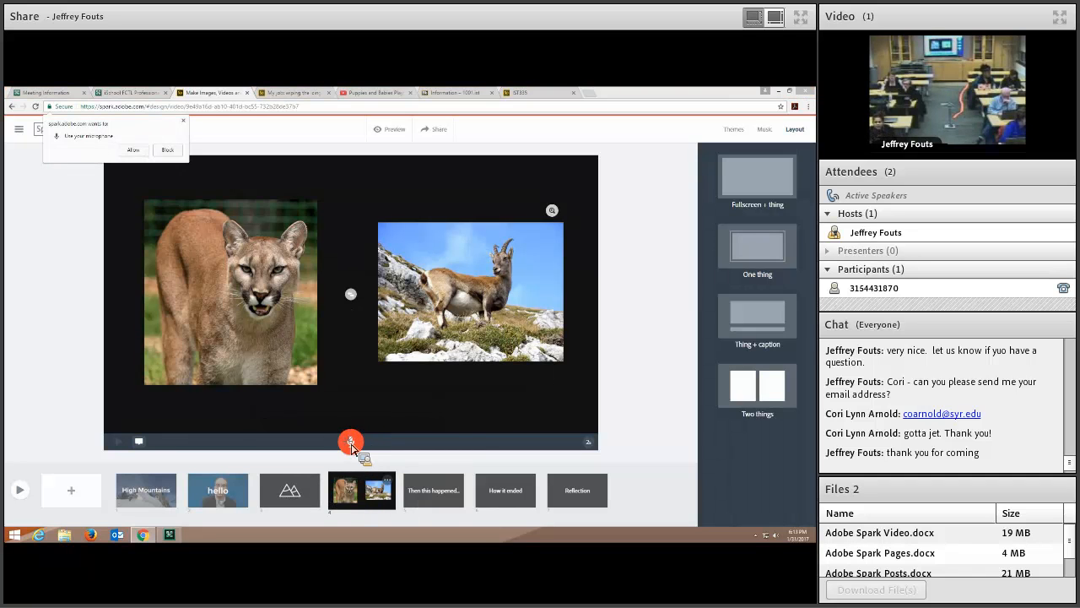
pyautogui.click(351, 441)
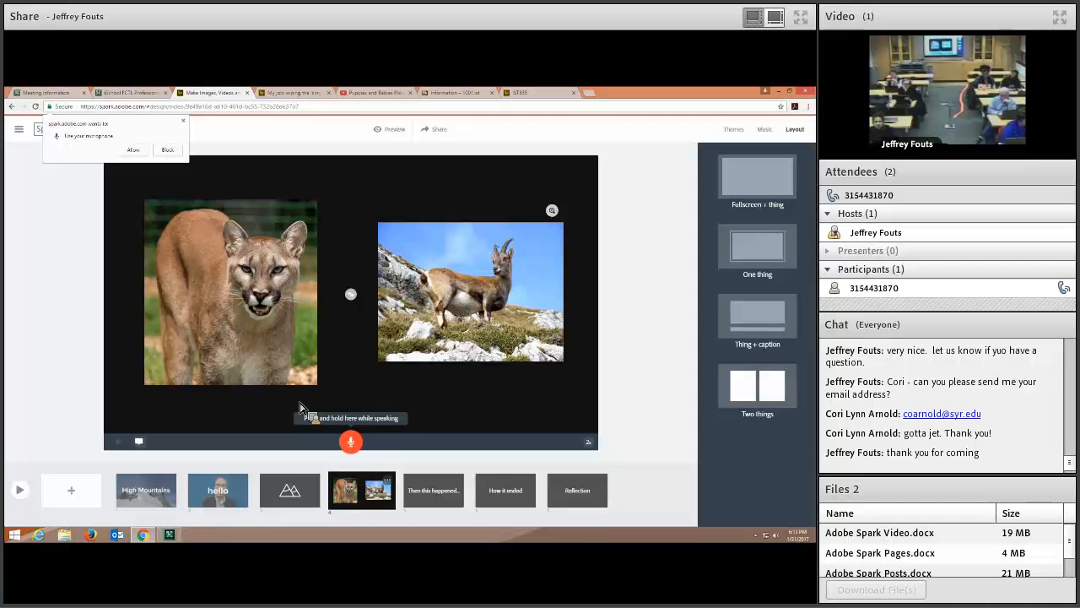
pyautogui.click(132, 150)
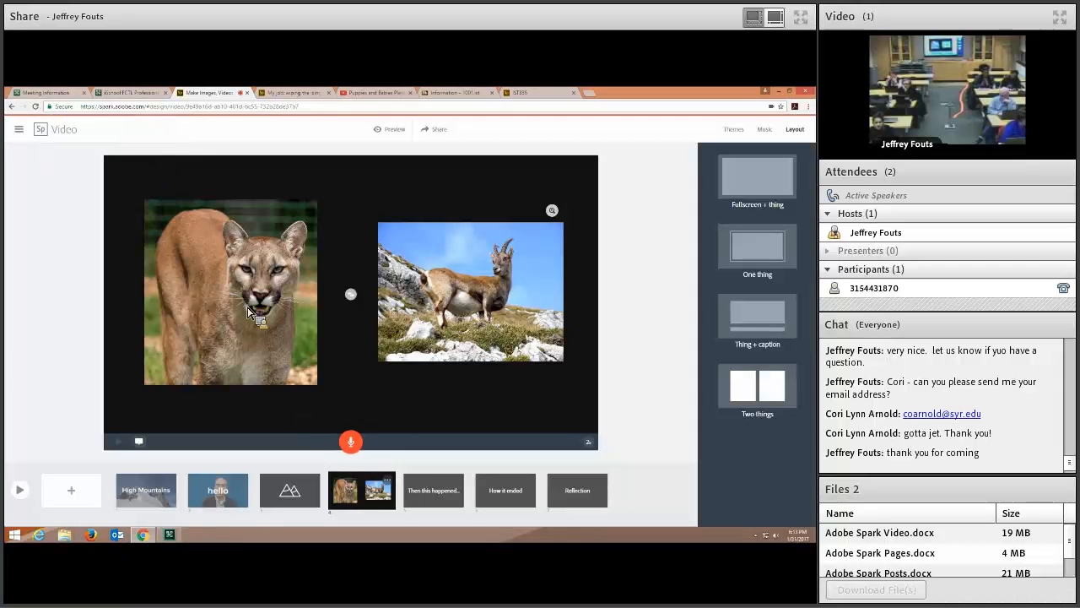
pyautogui.click(355, 448)
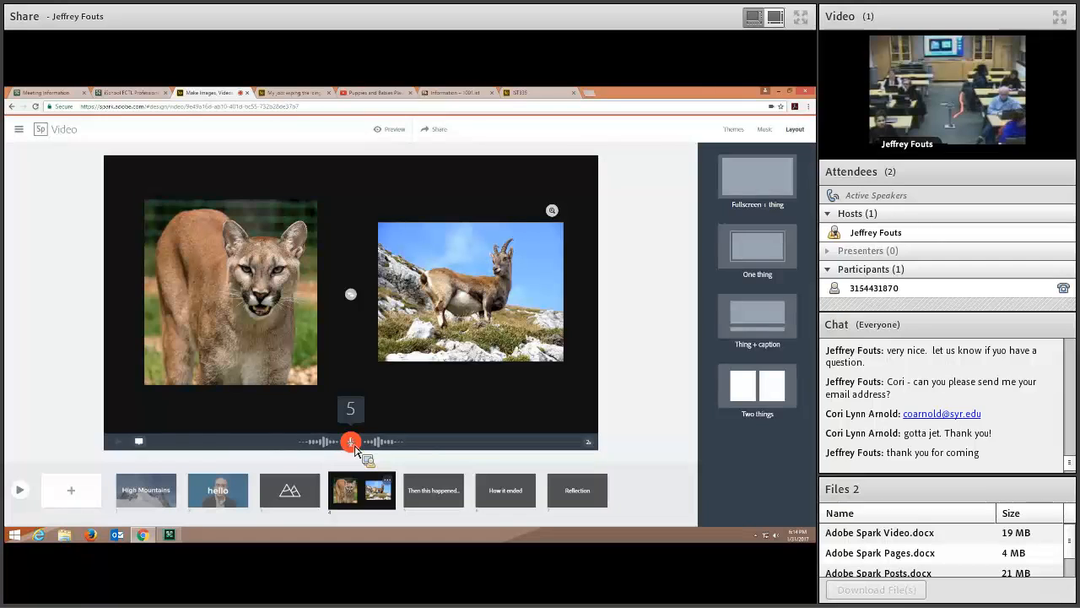
pyautogui.moveTo(355, 450); pyautogui.dragTo(353, 441)
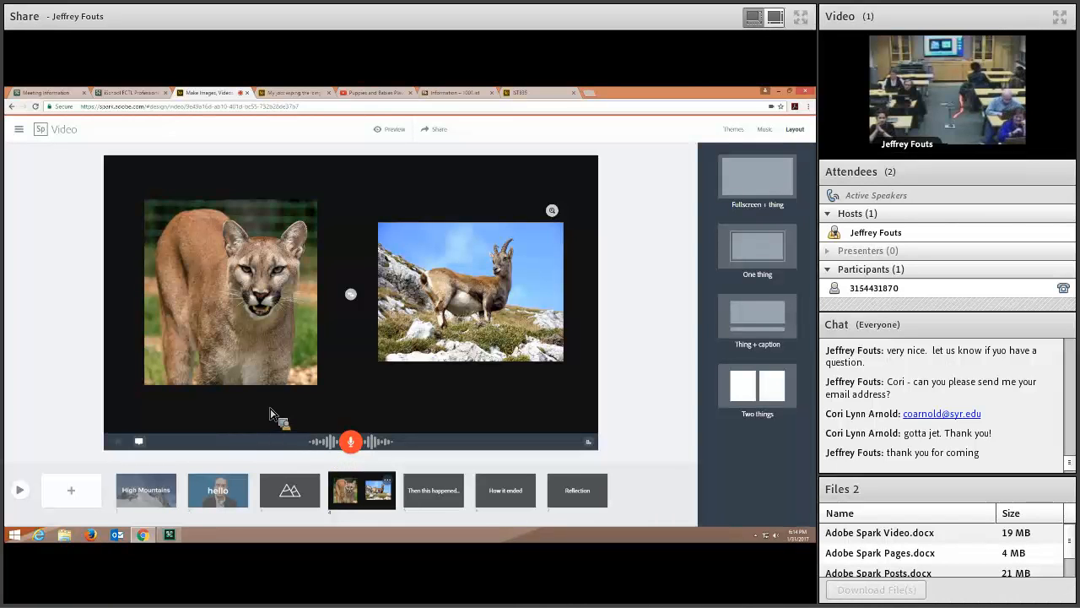
pyautogui.click(393, 130)
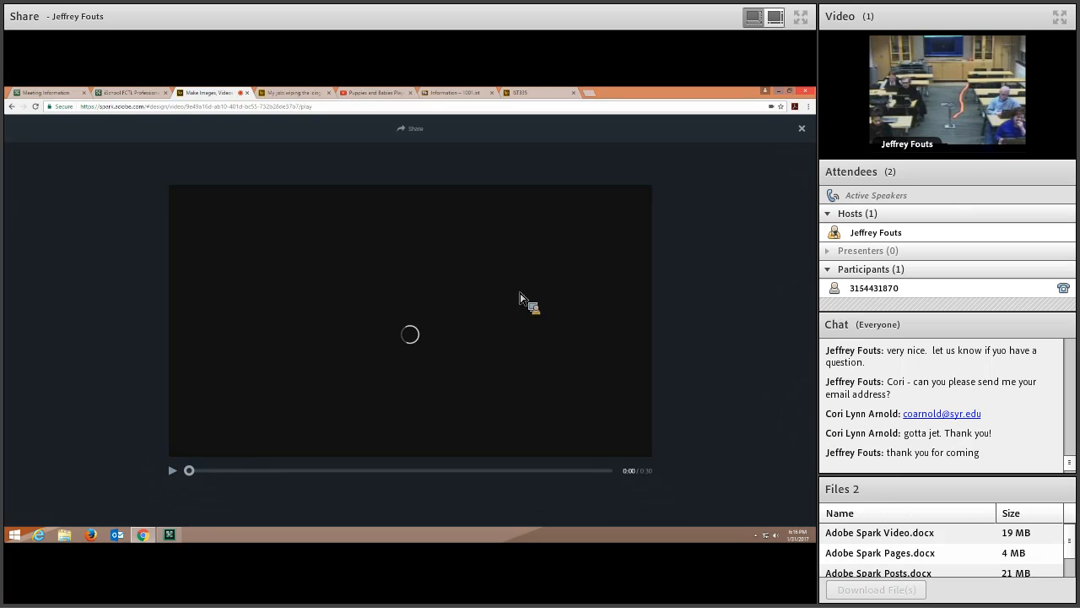
pyautogui.click(803, 129)
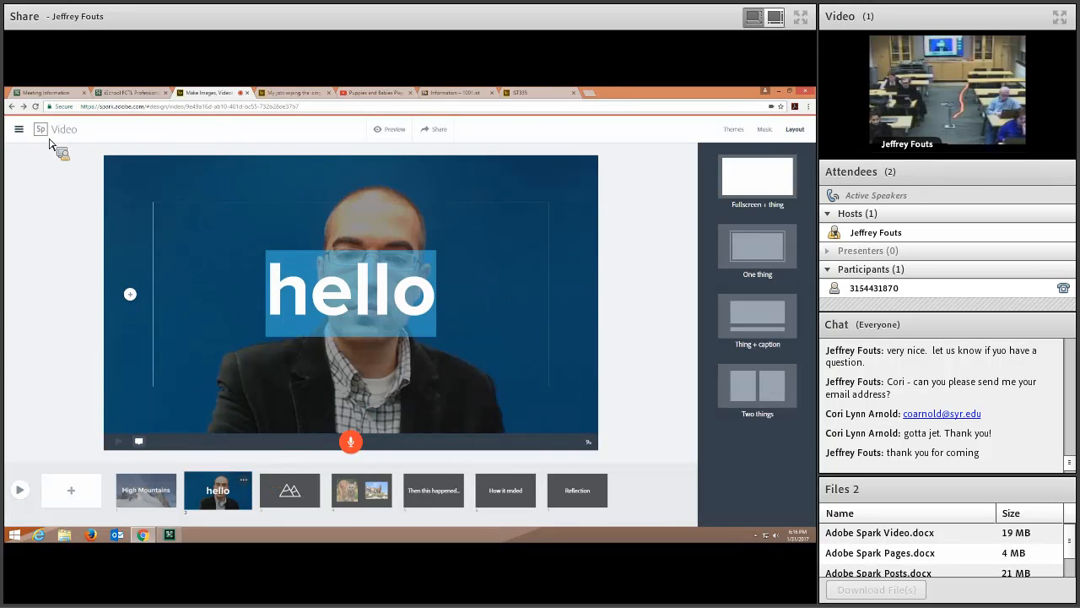
# From My Projects, open the Share dialog for the High Mountains story
pyautogui.click(19, 129)
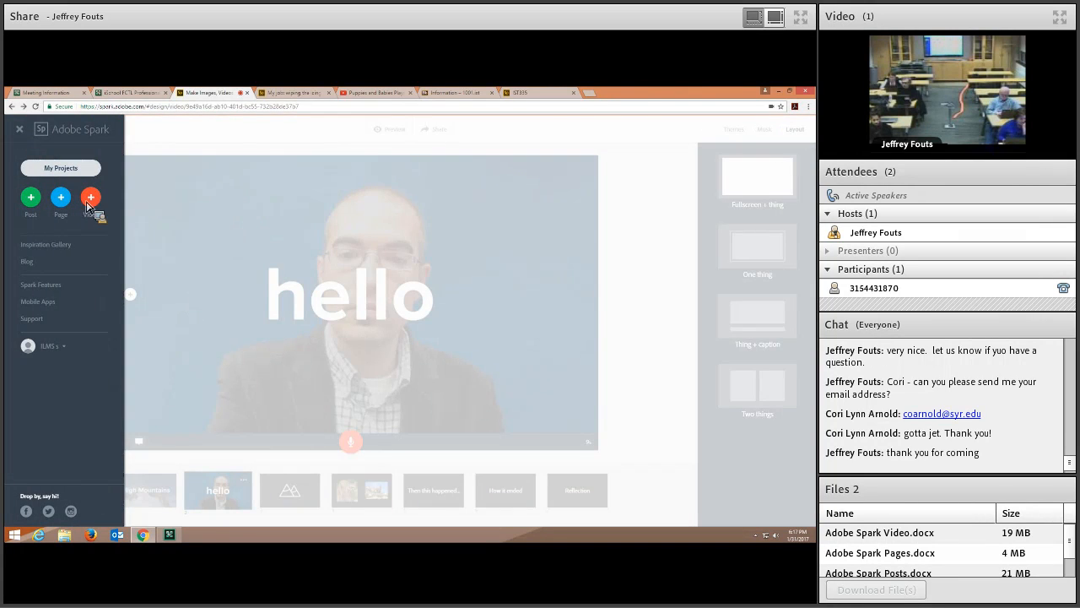
pyautogui.click(74, 168)
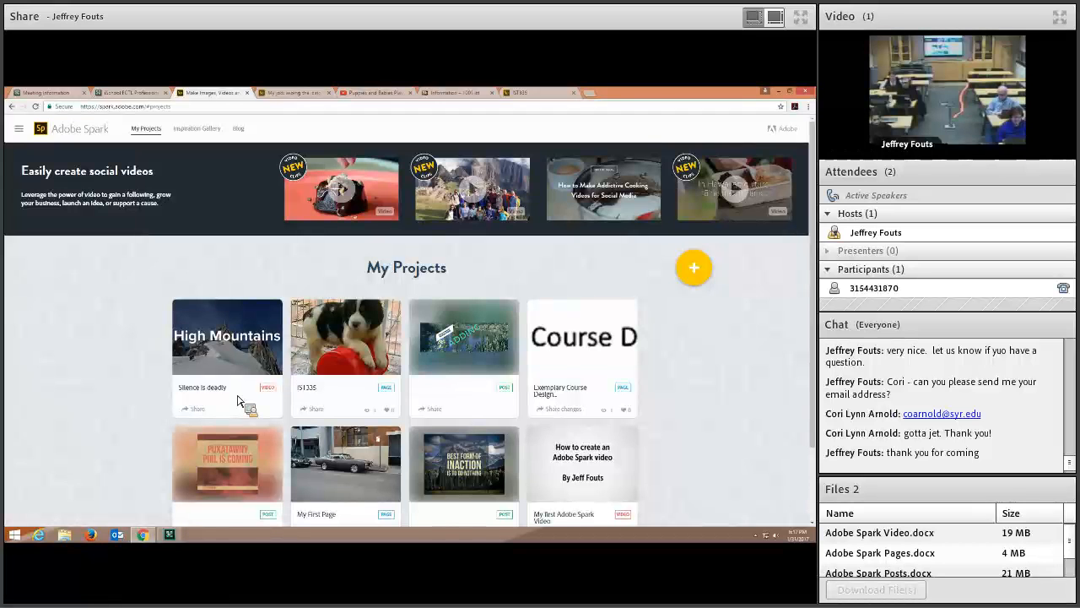
pyautogui.click(211, 416)
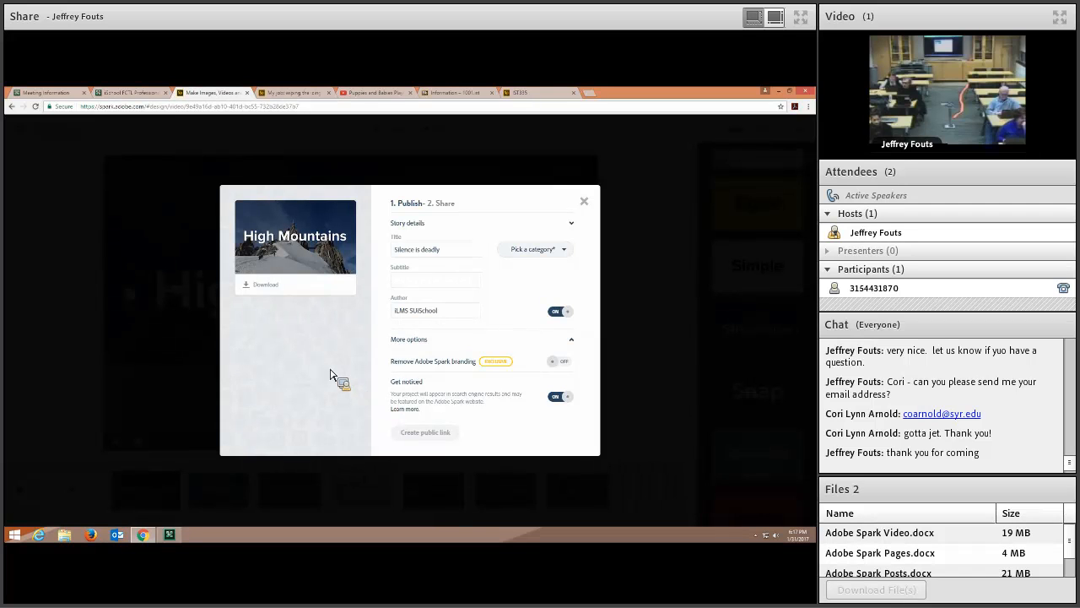
# Publish the story under the Education category and select its spark.adobe.com public link
pyautogui.click(535, 250)
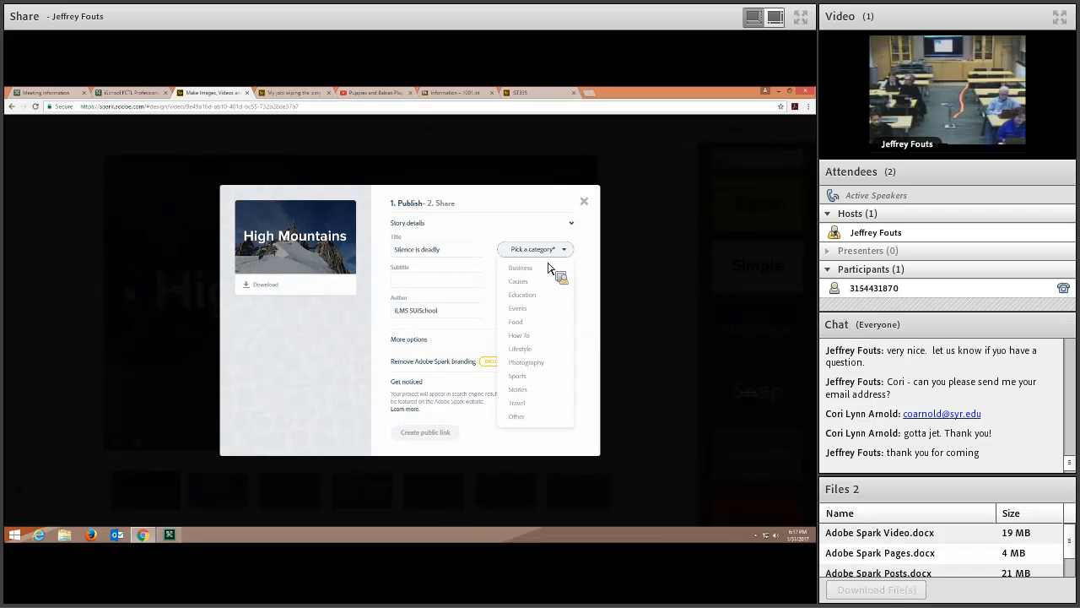
pyautogui.click(520, 300)
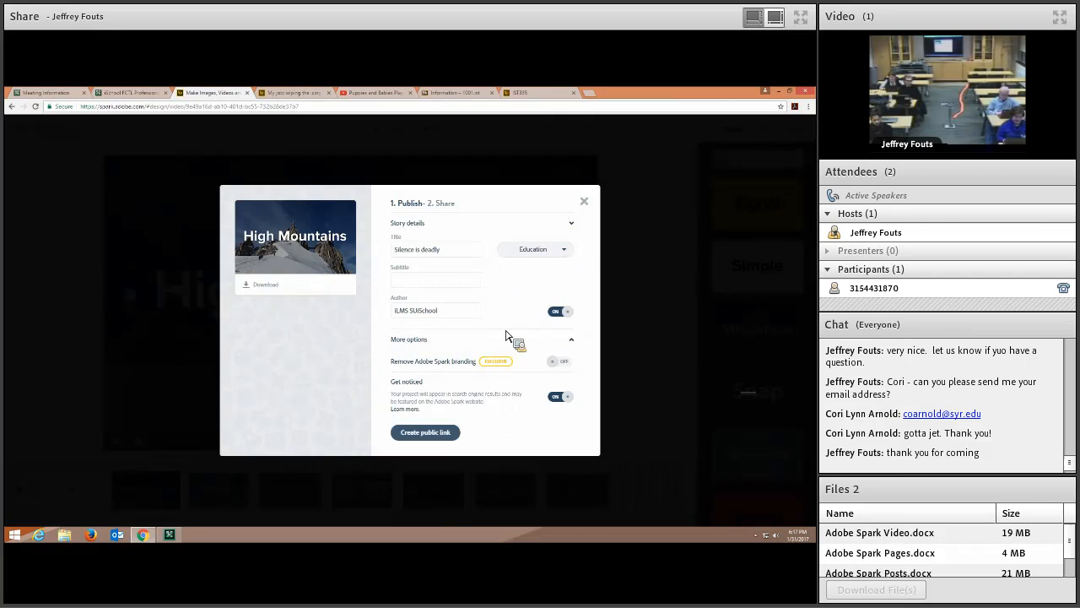
pyautogui.click(439, 431)
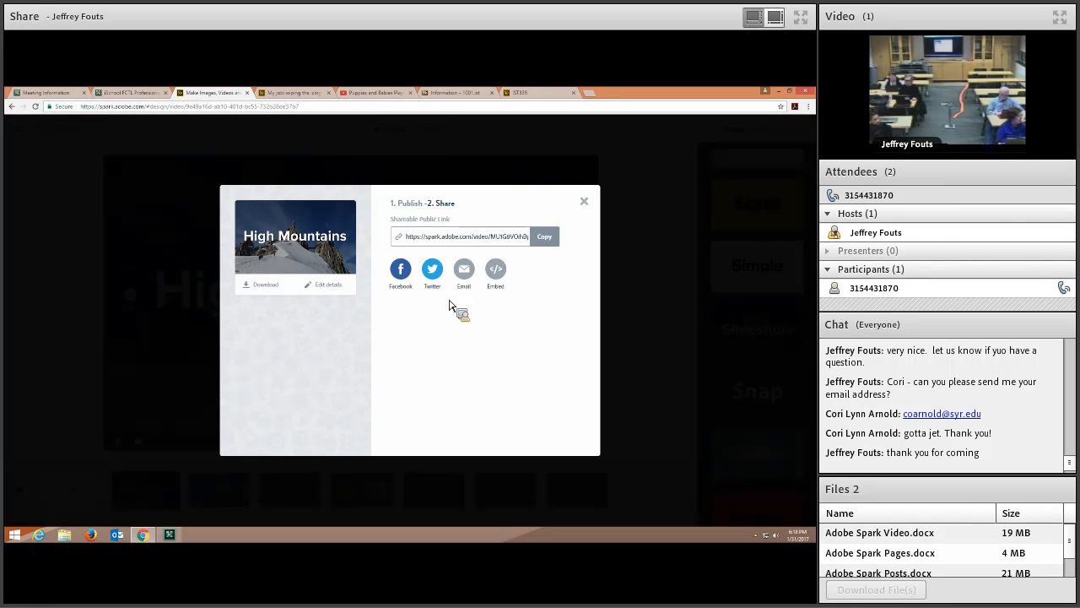
pyautogui.click(451, 240)
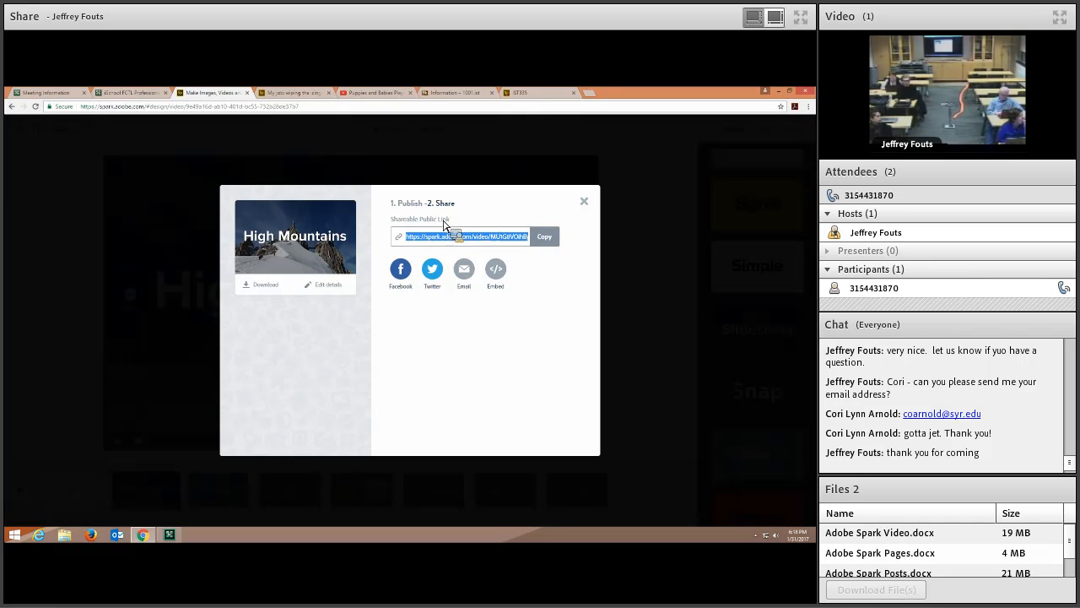
pyautogui.click(556, 94)
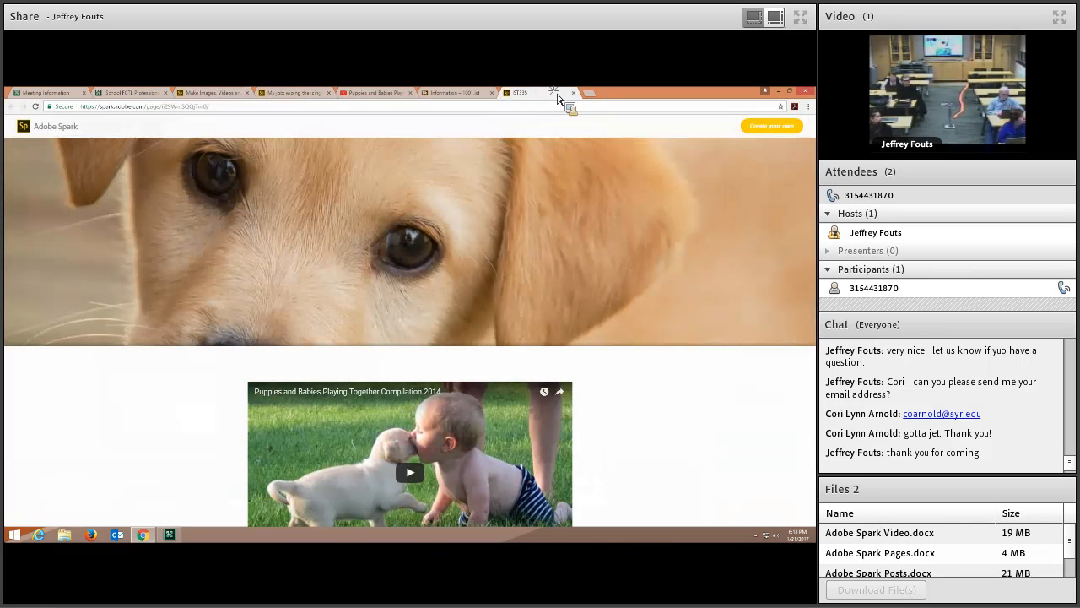
pyautogui.click(590, 94)
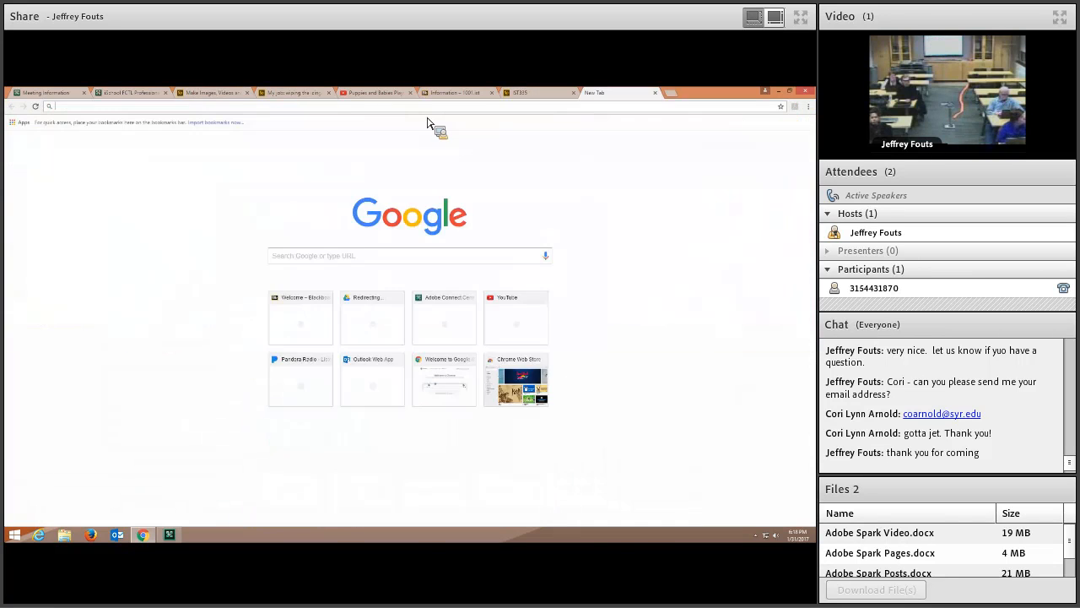
pyautogui.write('https://spark.adobe.com/video/MU1G8VOIh8p22')
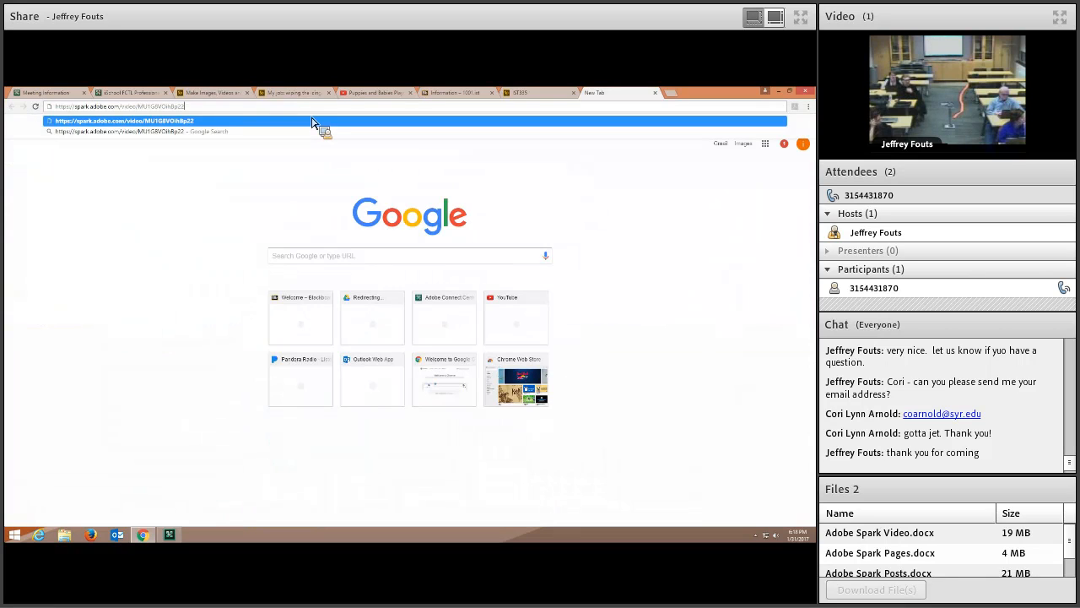
pyautogui.press('Return')
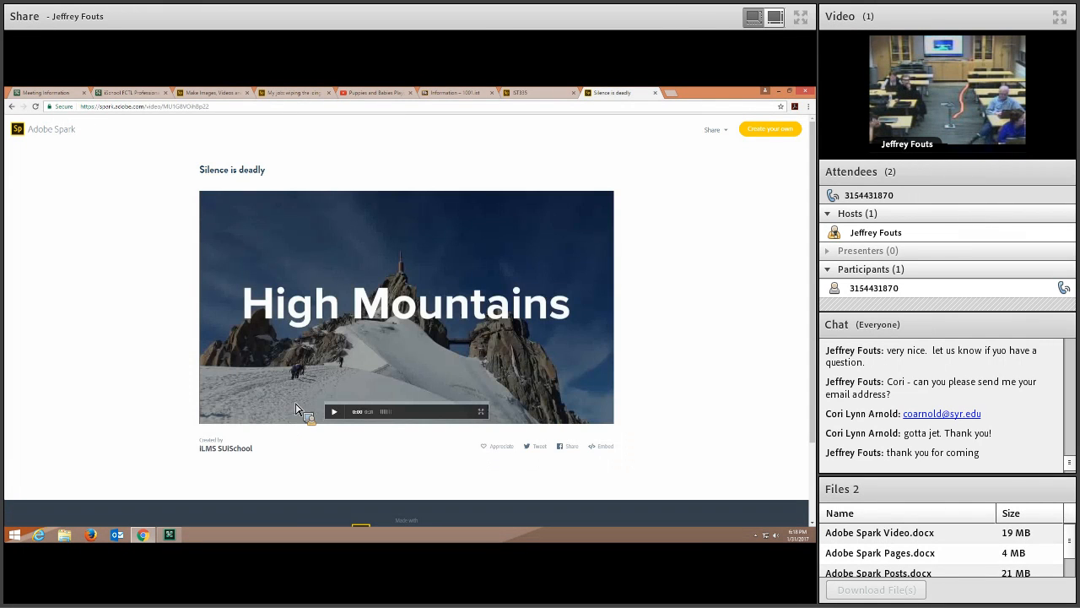
pyautogui.click(335, 412)
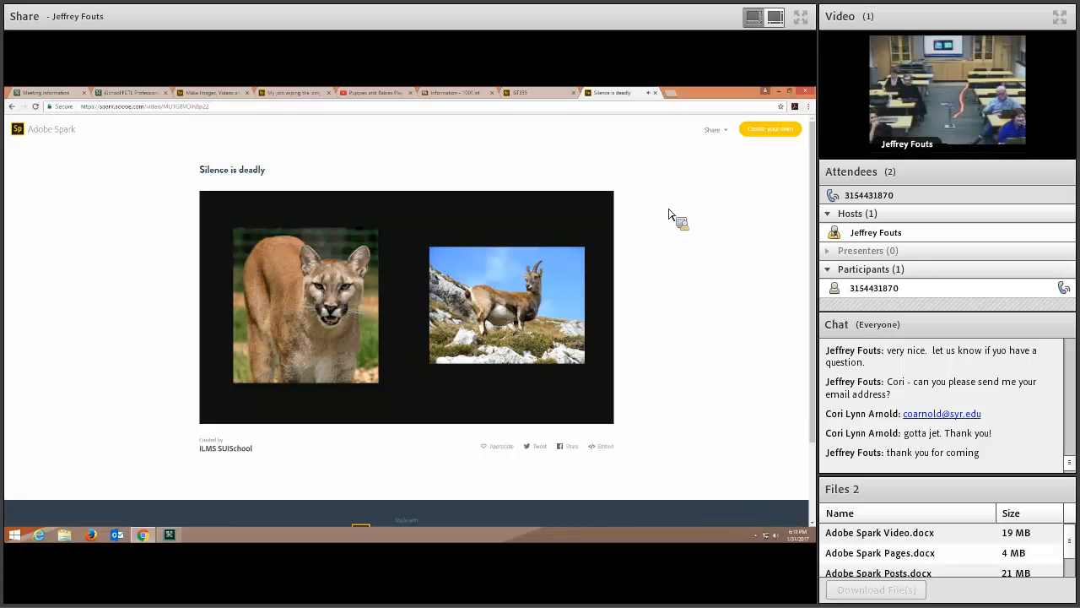
pyautogui.click(656, 93)
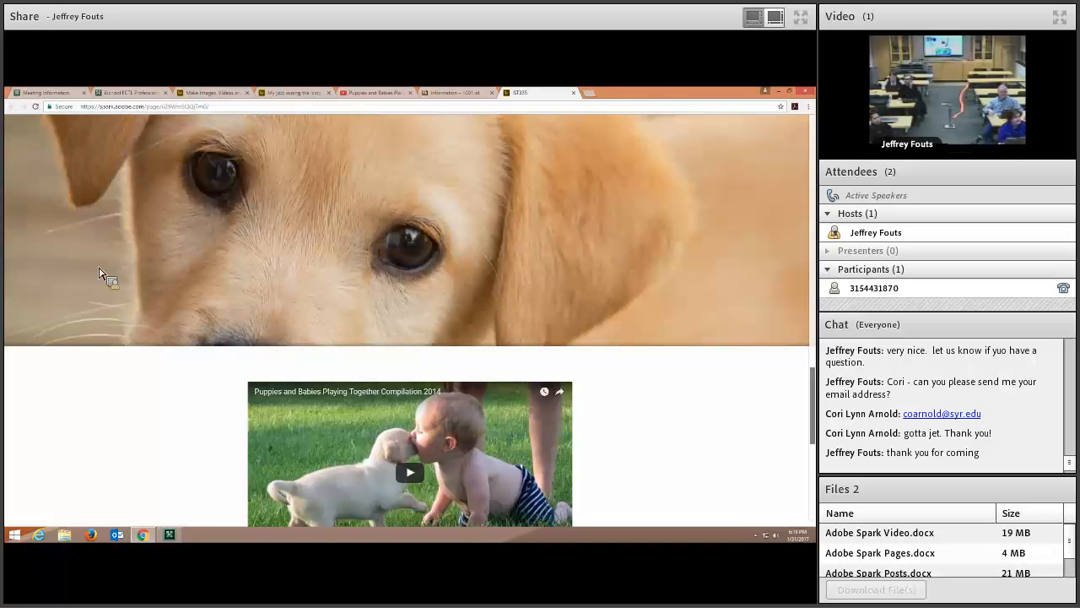
# Close the story's Share window and dismiss the quick tips popup
pyautogui.click(135, 94)
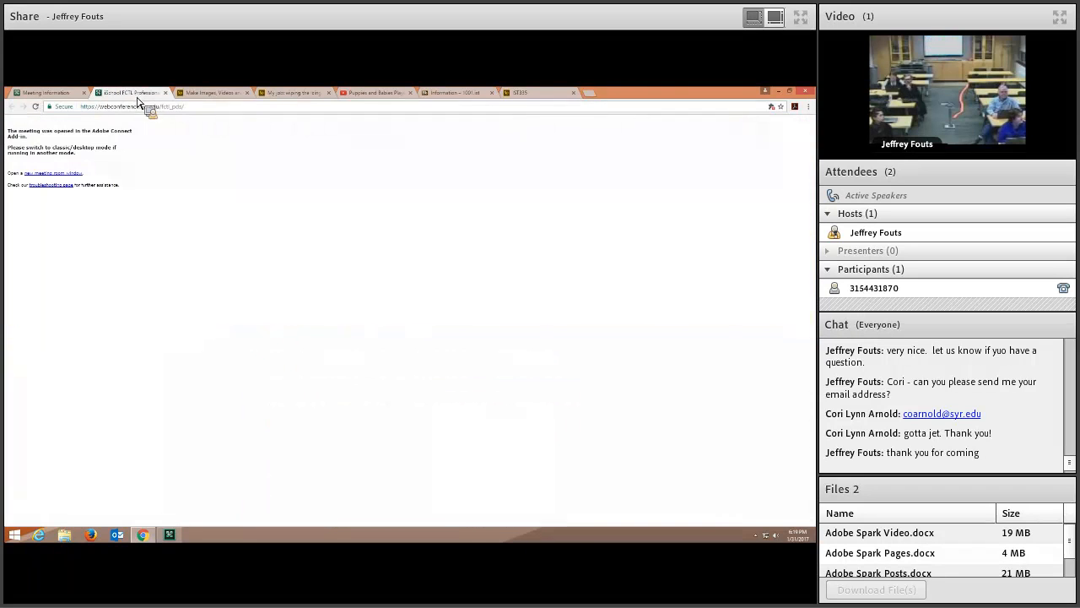
pyautogui.click(214, 94)
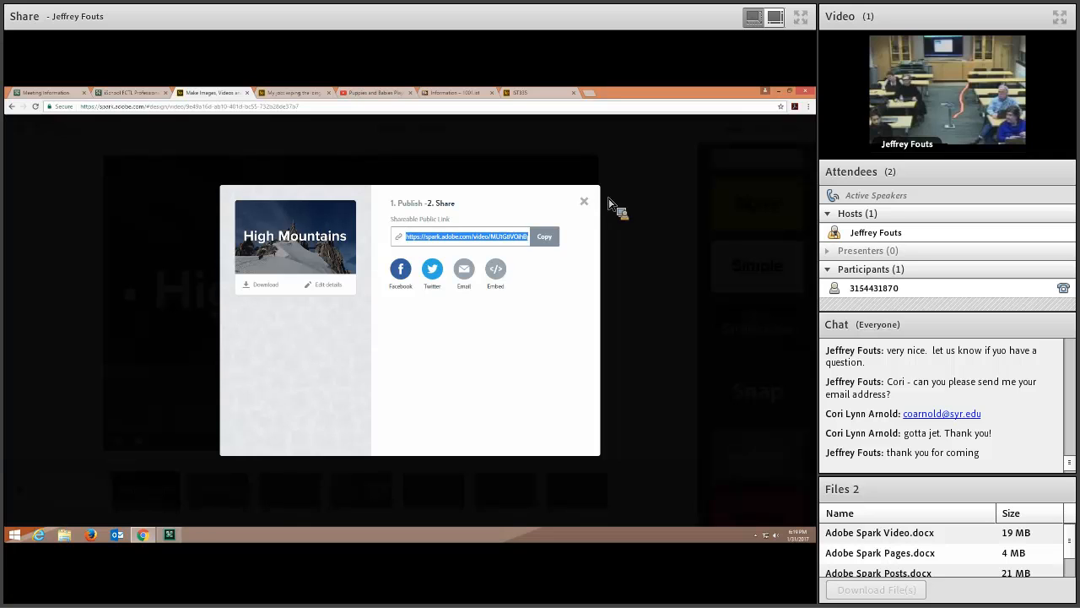
pyautogui.click(583, 203)
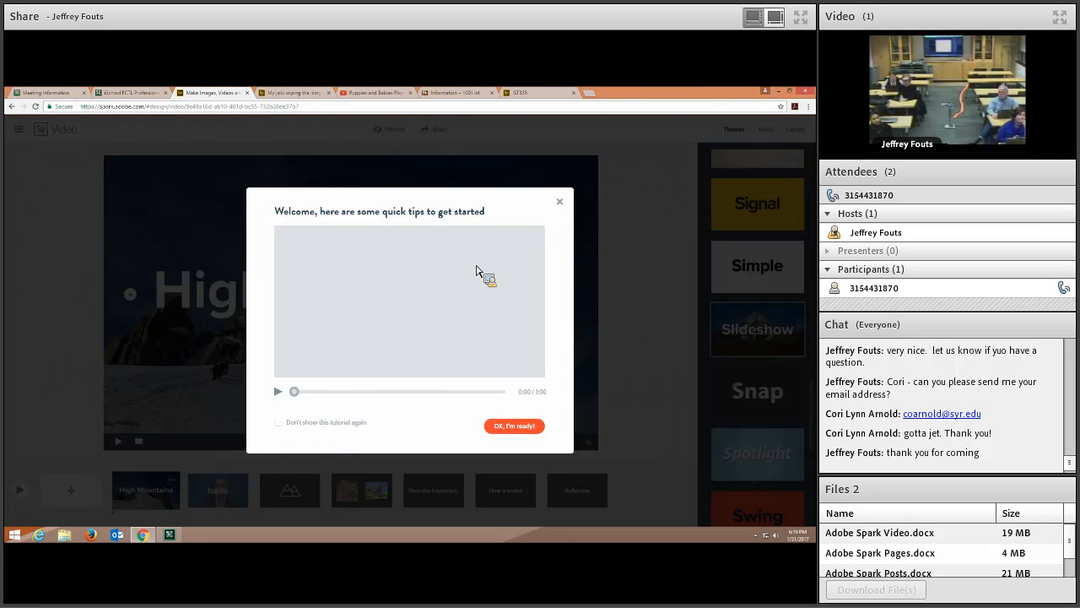
pyautogui.click(560, 201)
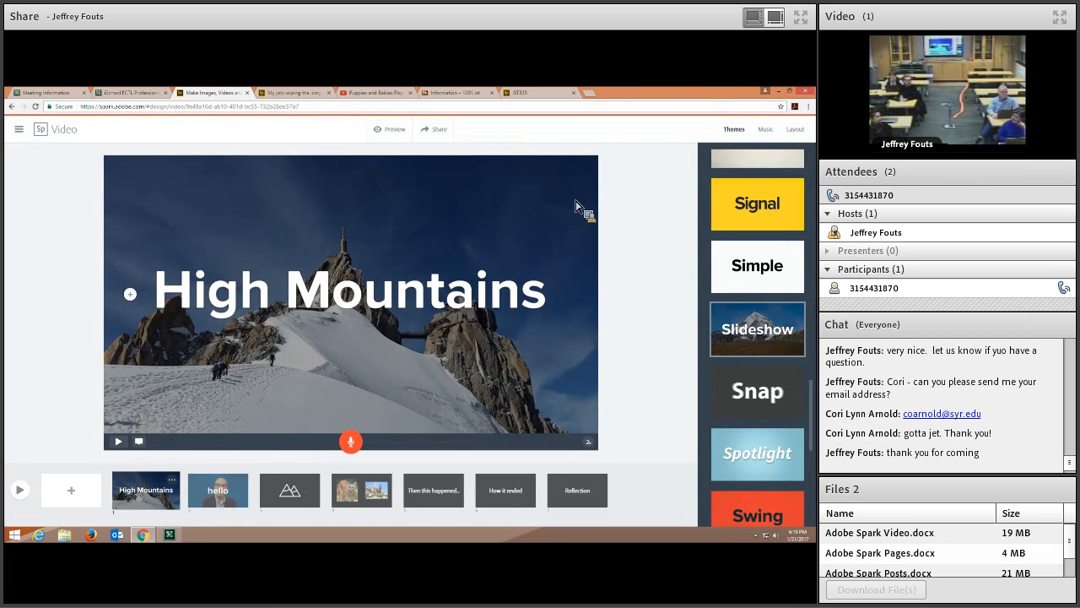
# Return to My Projects, then switch to the Puppies and Babies YouTube tab
pyautogui.click(26, 129)
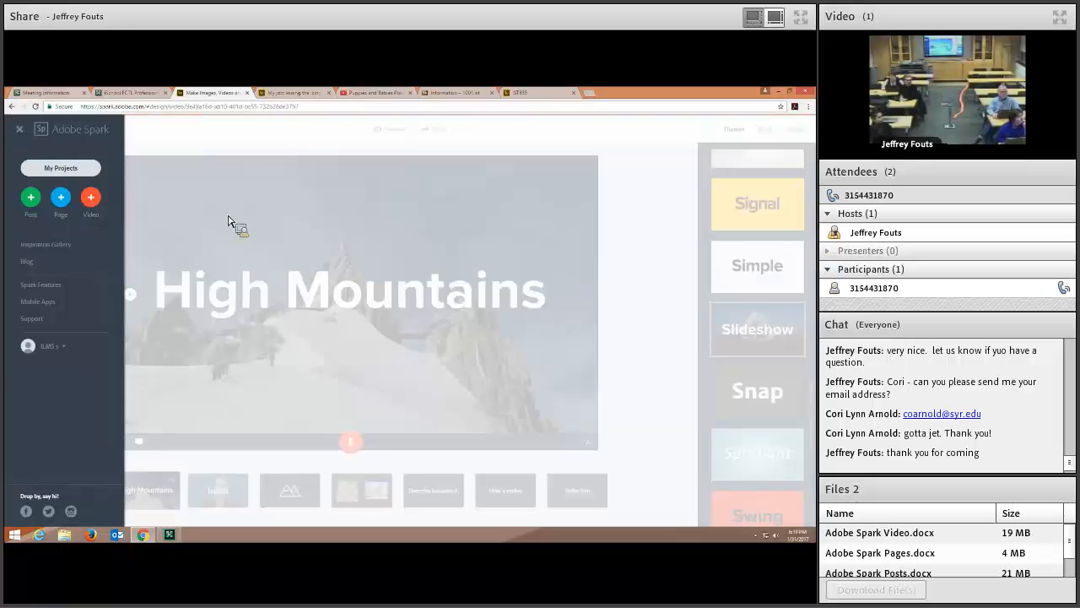
pyautogui.click(59, 168)
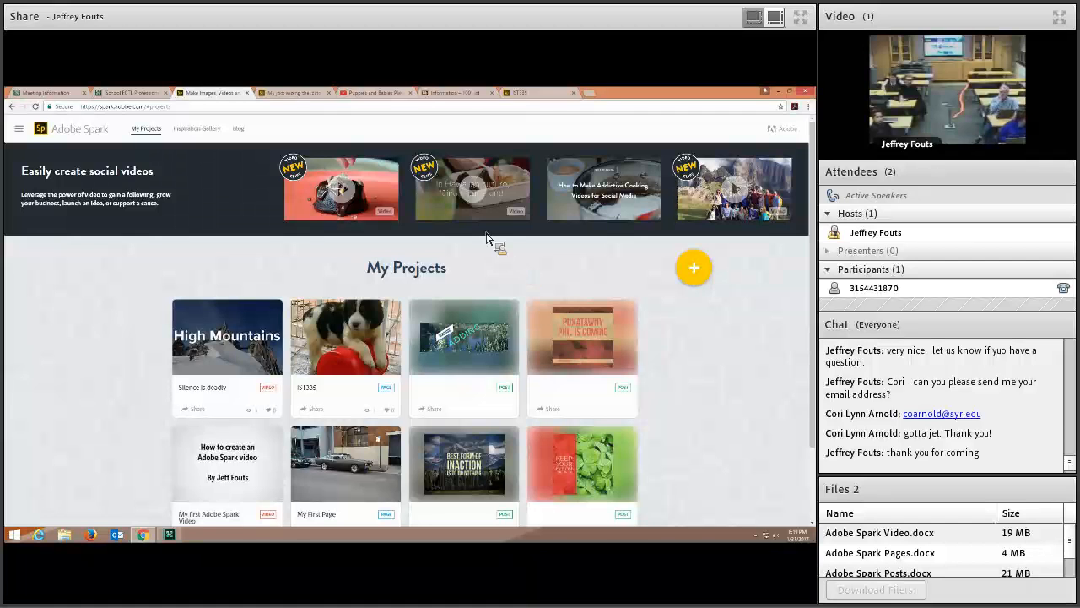
pyautogui.click(532, 101)
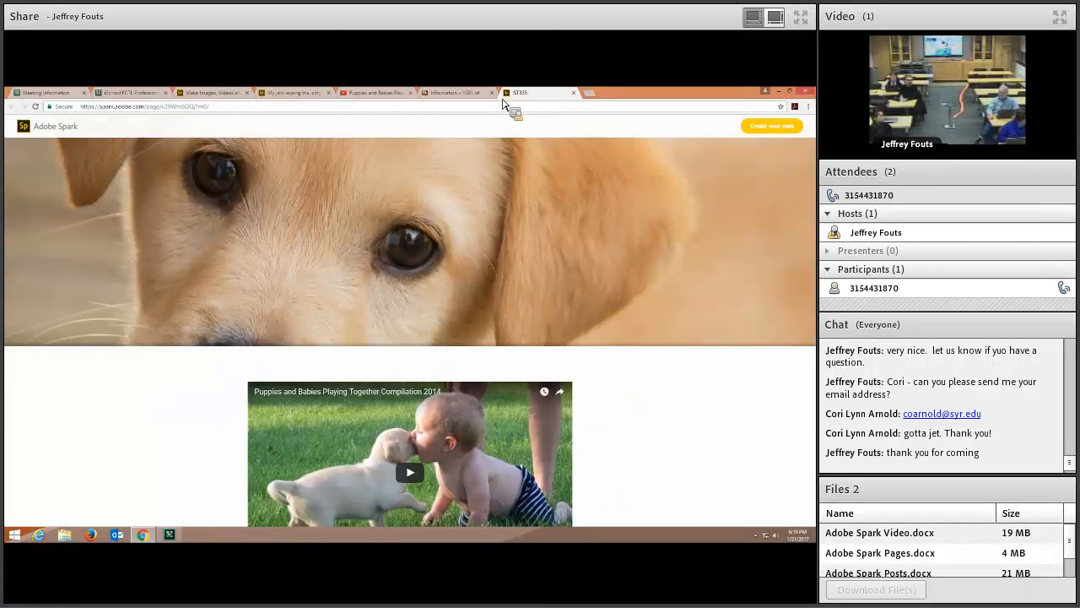
pyautogui.click(450, 106)
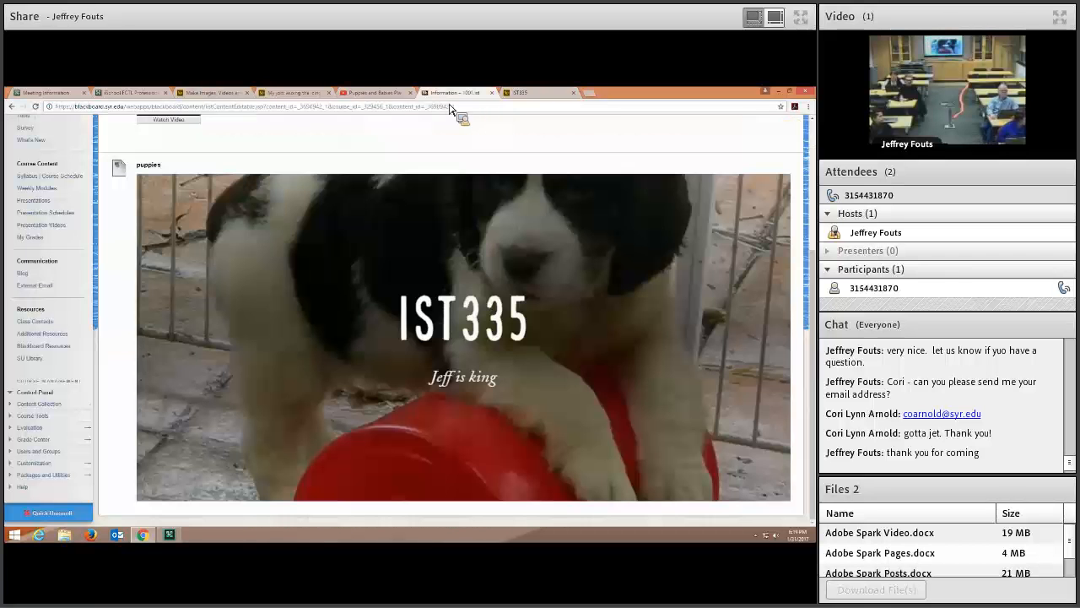
pyautogui.click(405, 93)
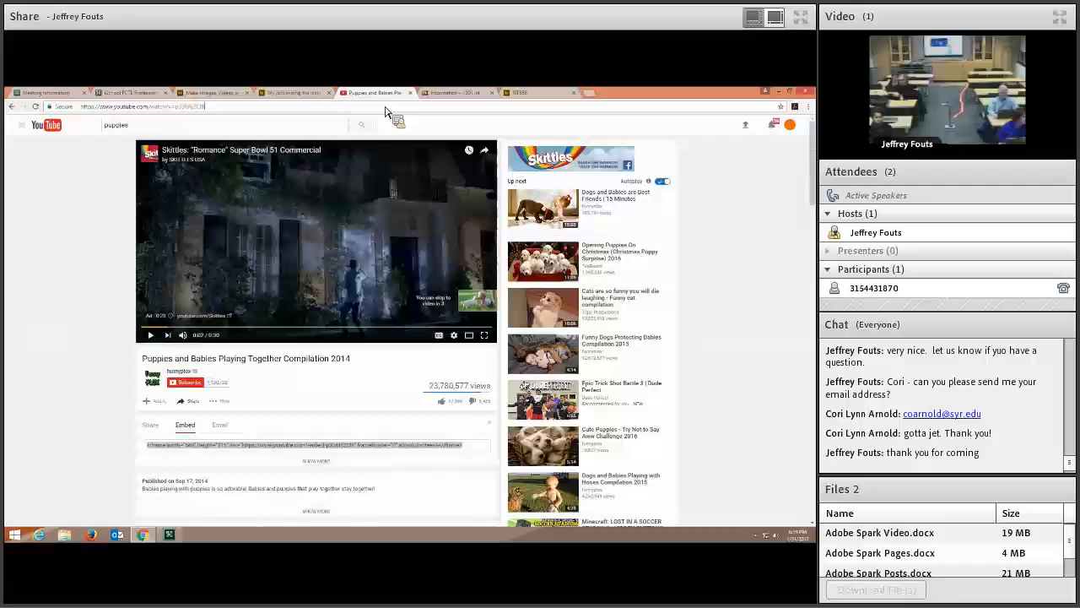
# Load facultycenter.ischool.syr.edu in place of the YouTube video
pyautogui.press('BackSpace')
pyautogui.press('BackSpace')
pyautogui.press('BackSpace')
pyautogui.press('BackSpace')
pyautogui.press('BackSpace')
pyautogui.press('BackSpace')
pyautogui.press('BackSpace')
pyautogui.press('BackSpace')
pyautogui.press('BackSpace')
pyautogui.press('BackSpace')
pyautogui.press('BackSpace')
pyautogui.press('BackSpace')
pyautogui.press('BackSpace')
pyautogui.press('BackSpace')
pyautogui.press('BackSpace')
pyautogui.press('BackSpace')
pyautogui.press('BackSpace')
pyautogui.press('BackSpace')
pyautogui.press('BackSpace')
pyautogui.press('BackSpace')
pyautogui.press('BackSpace')
pyautogui.press('BackSpace')
pyautogui.press('BackSpace')
pyautogui.press('BackSpace')
pyautogui.press('BackSpace')
pyautogui.press('BackSpace')
pyautogui.press('BackSpace')
pyautogui.press('BackSpace')
pyautogui.press('BackSpace')
pyautogui.press('BackSpace')
pyautogui.press('BackSpace')
pyautogui.press('BackSpace')
pyautogui.press('BackSpace')
pyautogui.press('BackSpace')
pyautogui.press('BackSpace')
pyautogui.press('BackSpace')
pyautogui.press('BackSpace')
pyautogui.press('BackSpace')
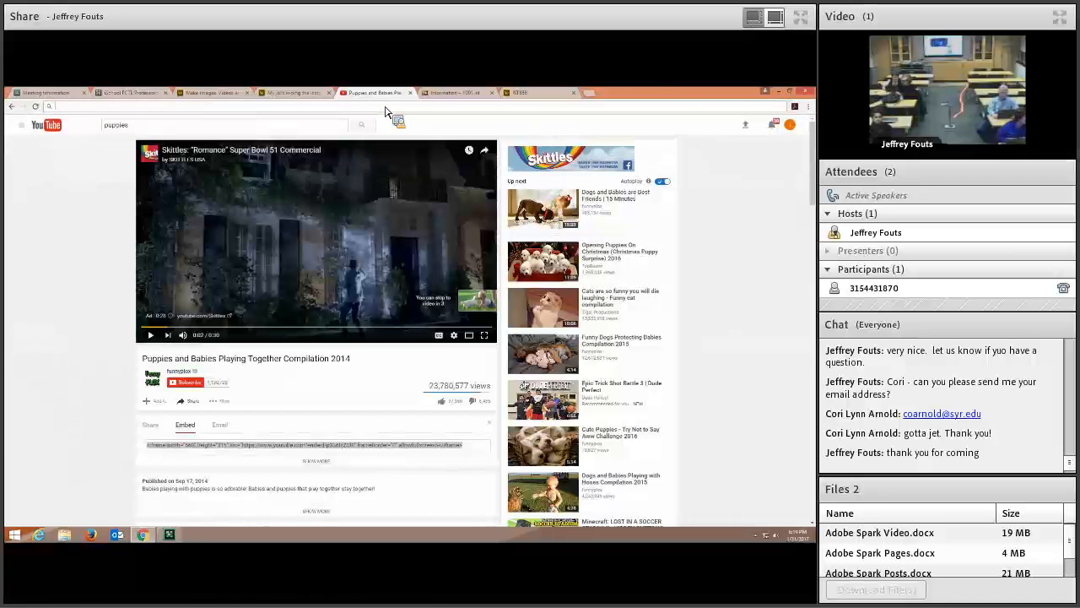
pyautogui.write('ischool')
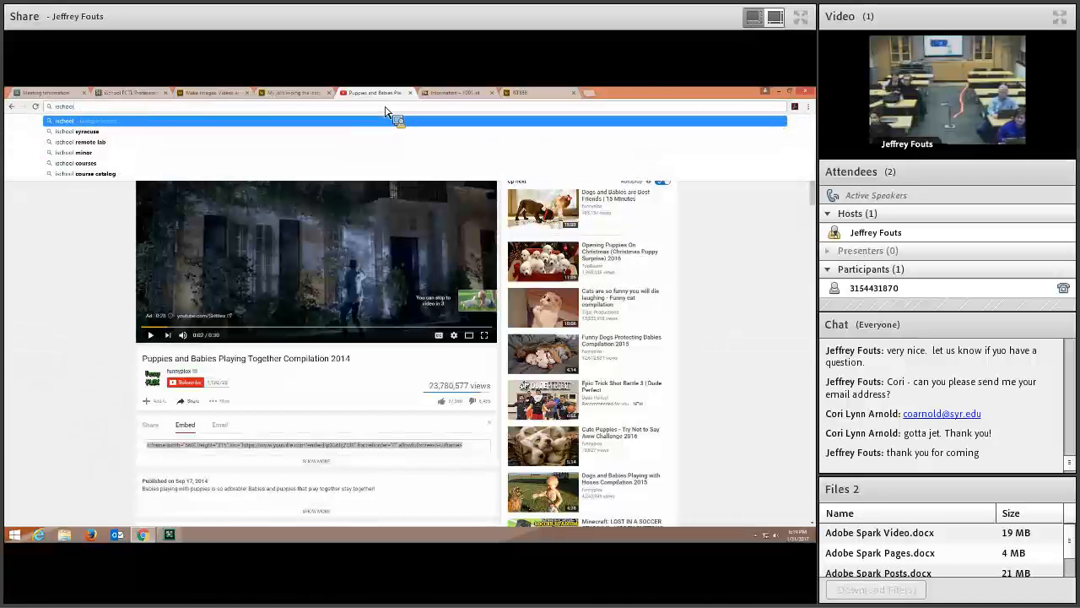
pyautogui.press('BackSpace')
pyautogui.press('BackSpace')
pyautogui.press('BackSpace')
pyautogui.press('BackSpace')
pyautogui.press('BackSpace')
pyautogui.press('BackSpace')
pyautogui.press('BackSpace')
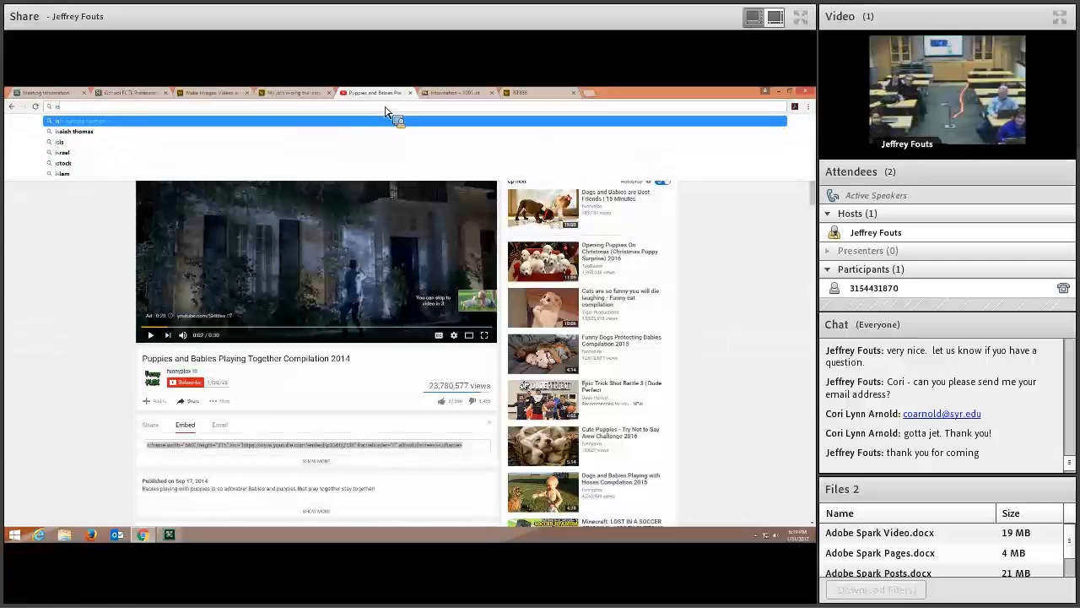
pyautogui.write('facul')
pyautogui.press('BackSpace')
pyautogui.press('BackSpace')
pyautogui.press('BackSpace')
pyautogui.press('BackSpace')
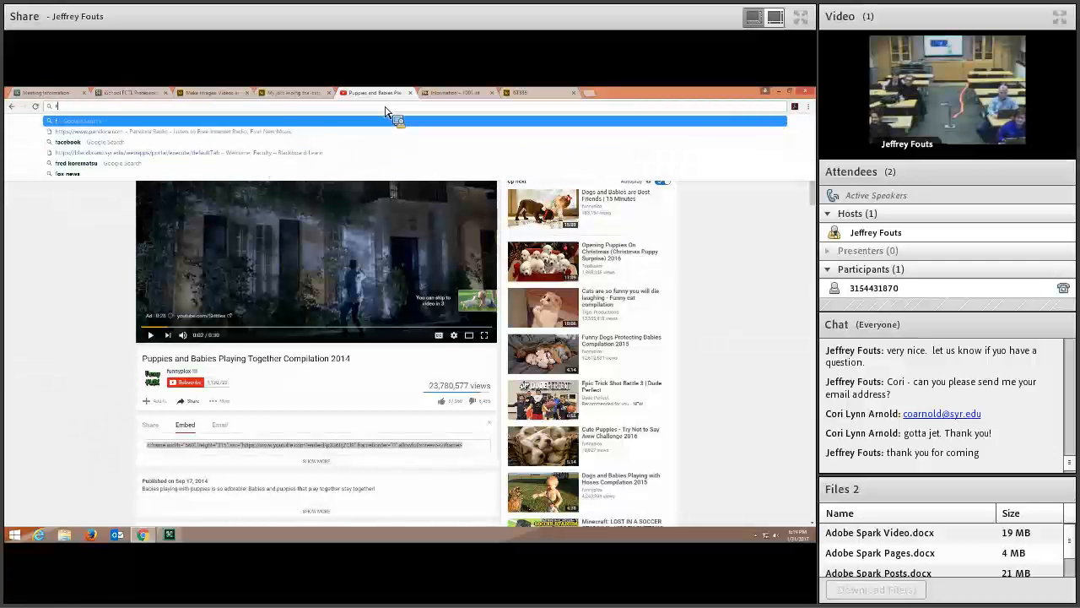
pyautogui.write('acultycent')
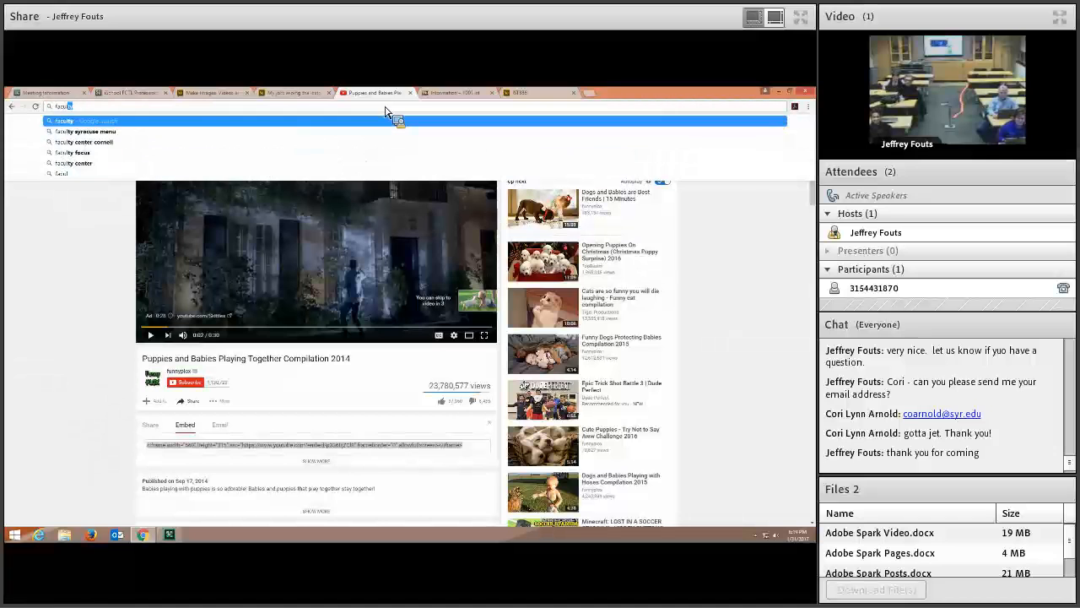
pyautogui.write('er.ischool.syr.e')
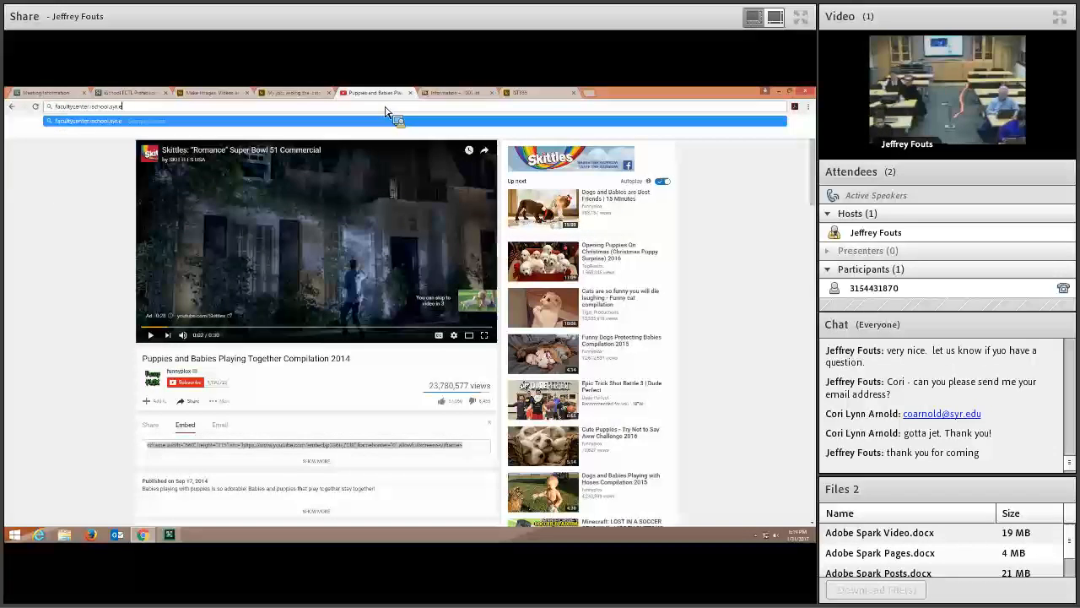
pyautogui.press('Return')
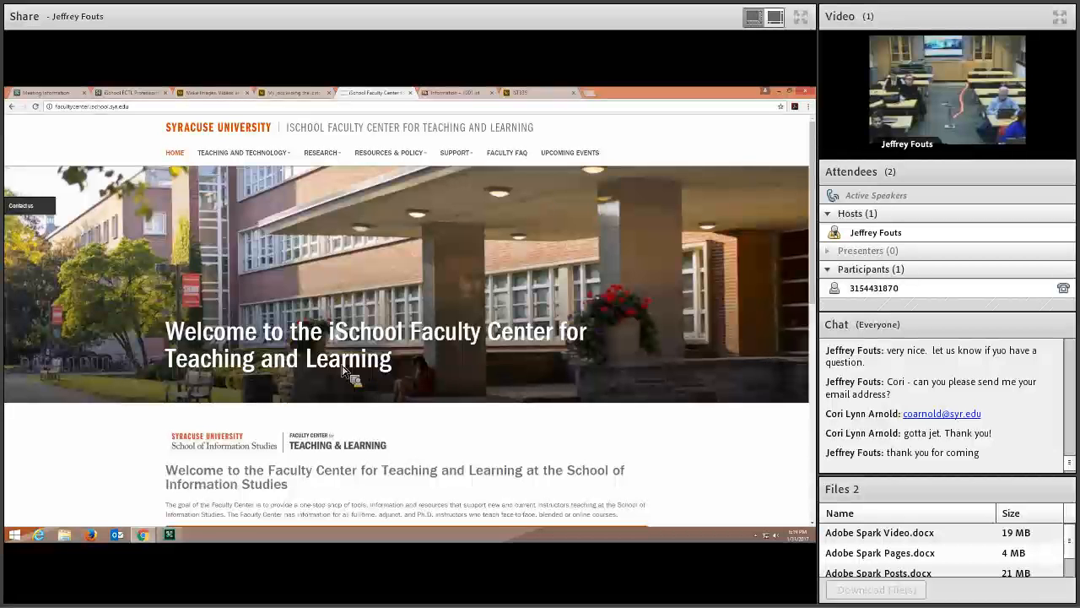
# Show the Upcoming Events calendar and advance it to February 2017
pyautogui.click(557, 153)
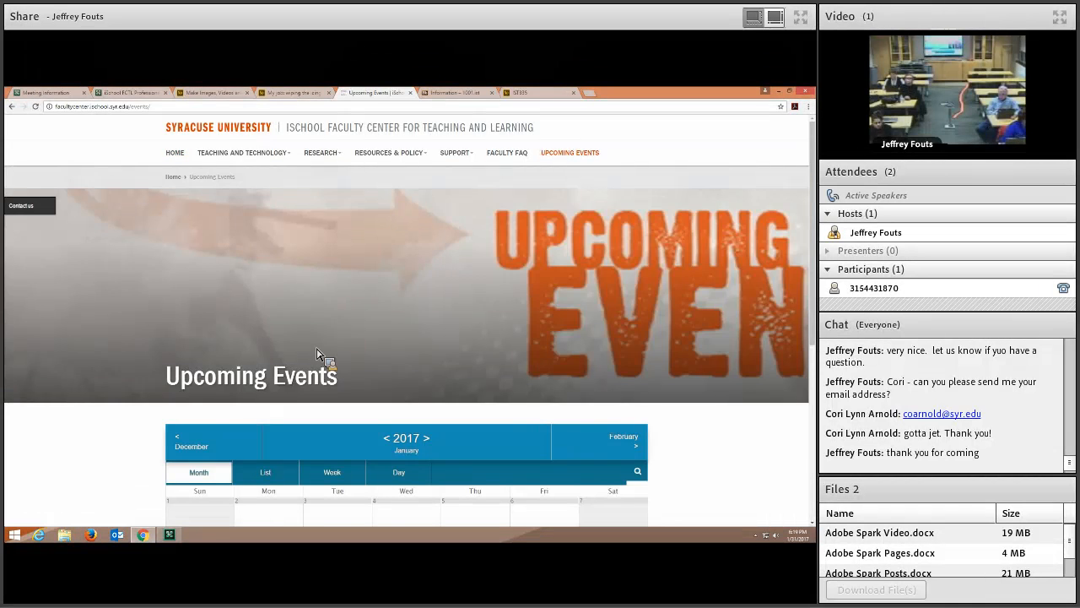
pyautogui.scroll(-3, 321, 359)
pyautogui.scroll(-2, 320, 359)
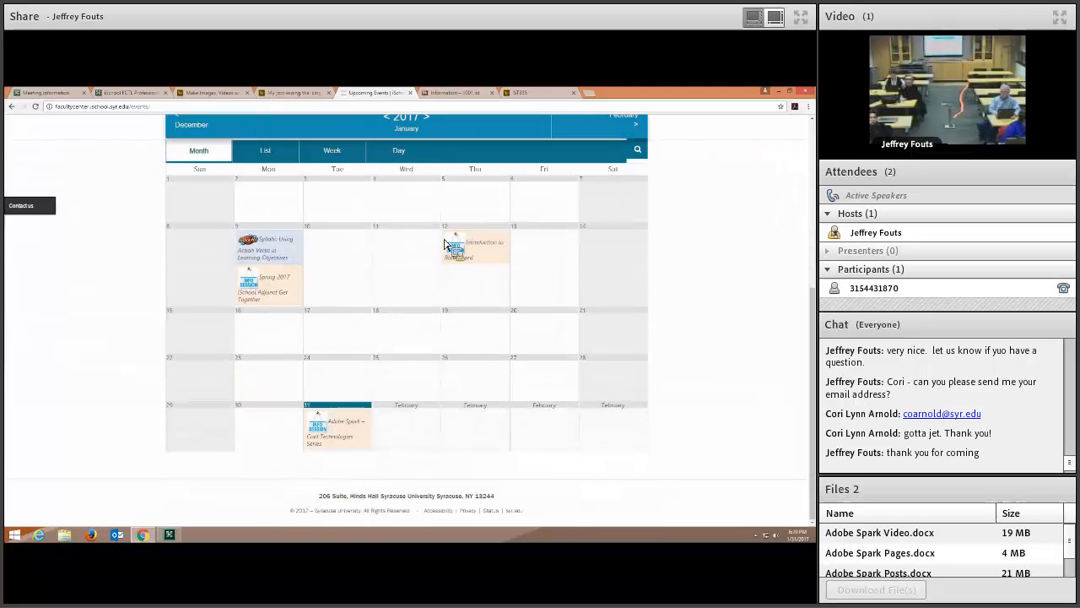
pyautogui.click(634, 123)
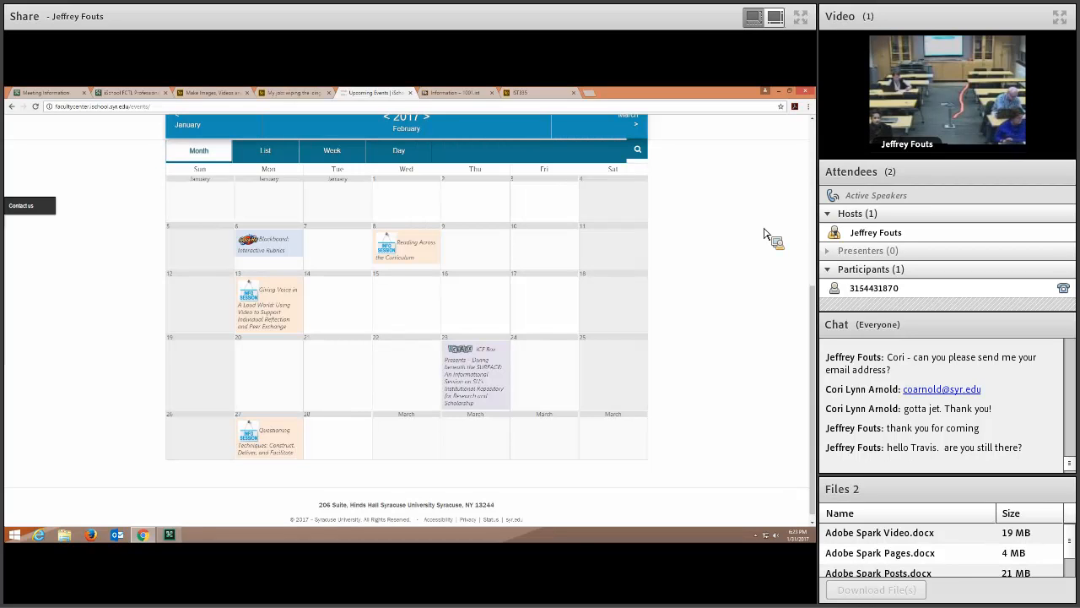
pyautogui.moveTo(484, 384)
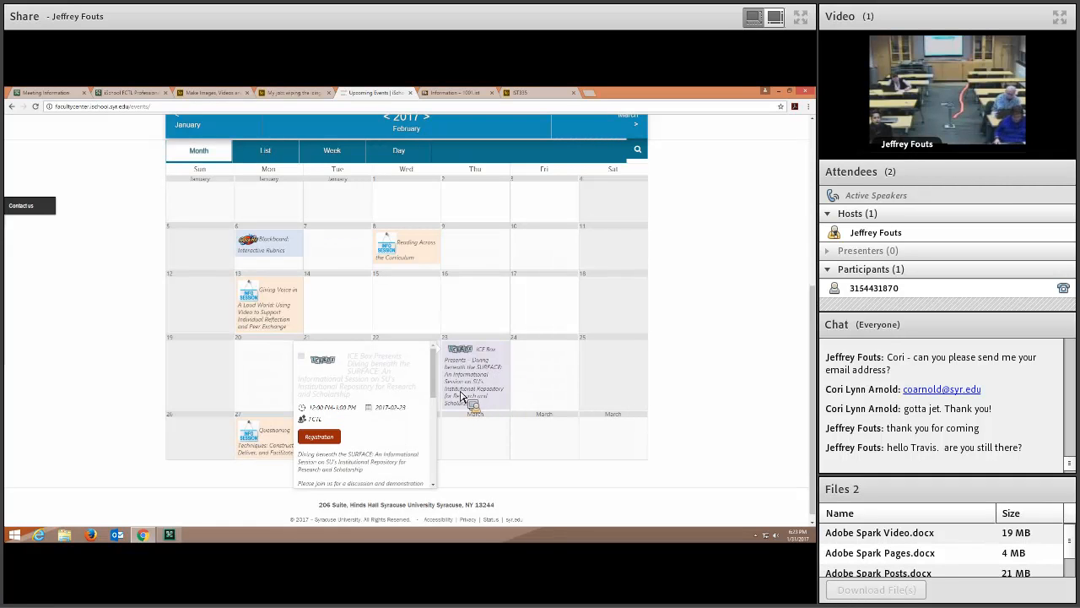
pyautogui.click(464, 393)
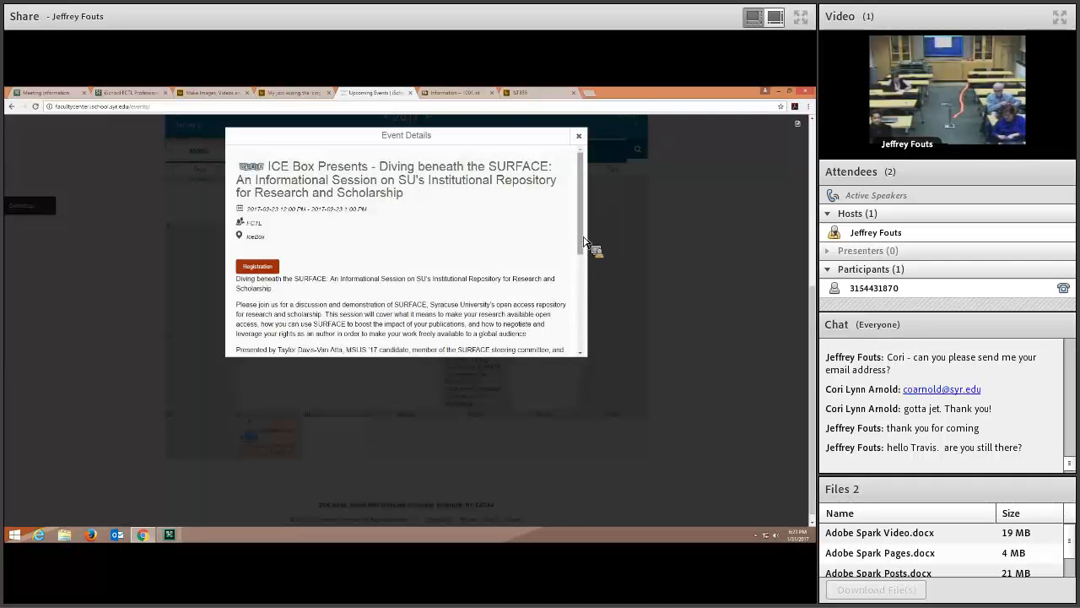
pyautogui.scroll(-2, 584, 240)
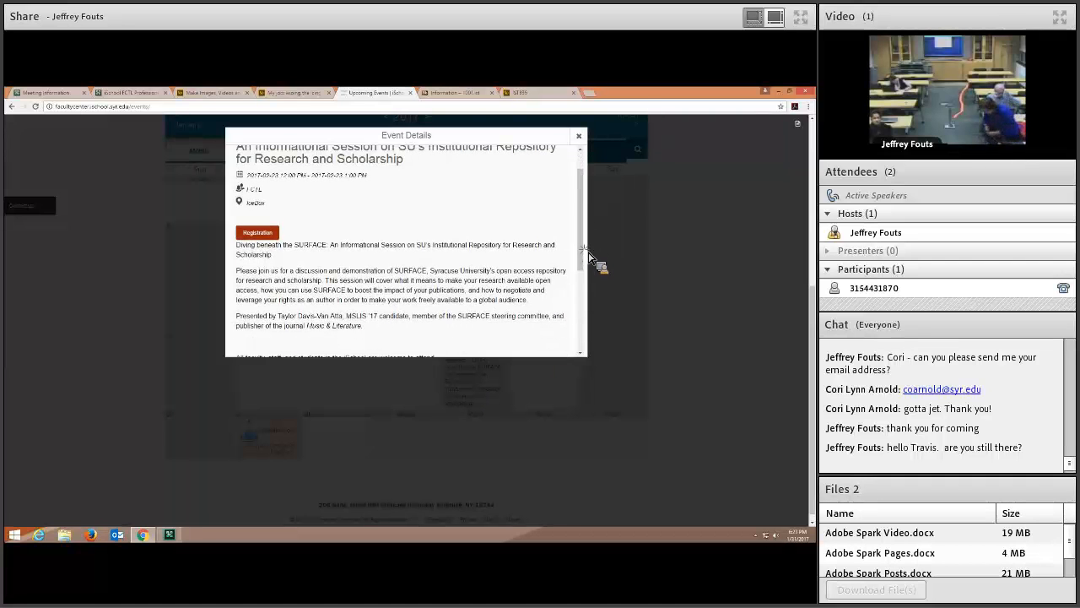
pyautogui.tripleClick(587, 250)
pyautogui.moveTo(583, 237); pyautogui.dragTo(582, 223)
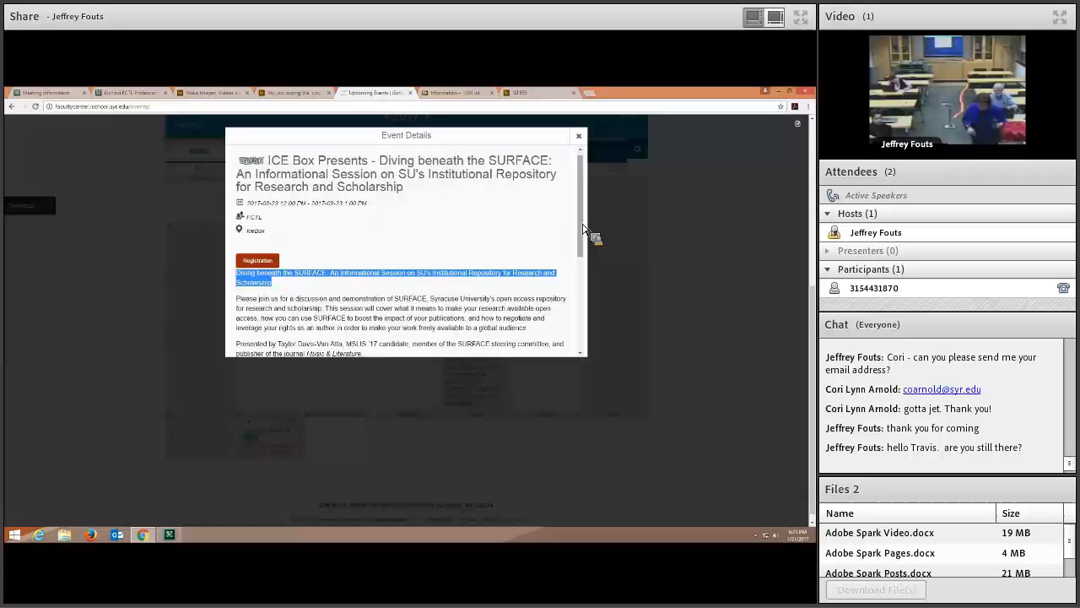
pyautogui.click(576, 138)
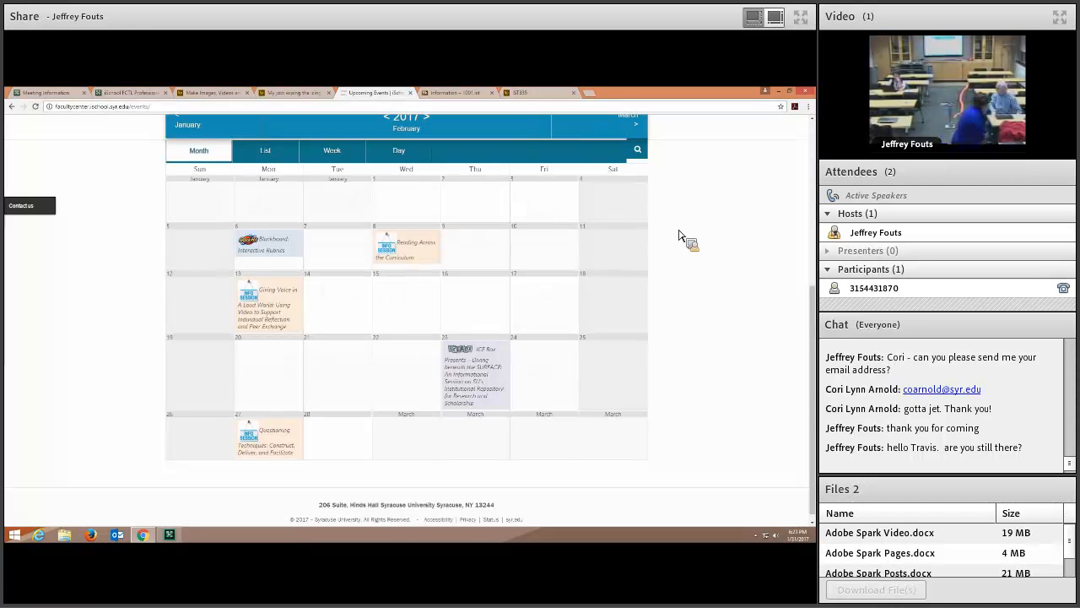
# Close the ST335, Information and cinnamon-roll Spark post tabs
pyautogui.scroll(5, 188, 259)
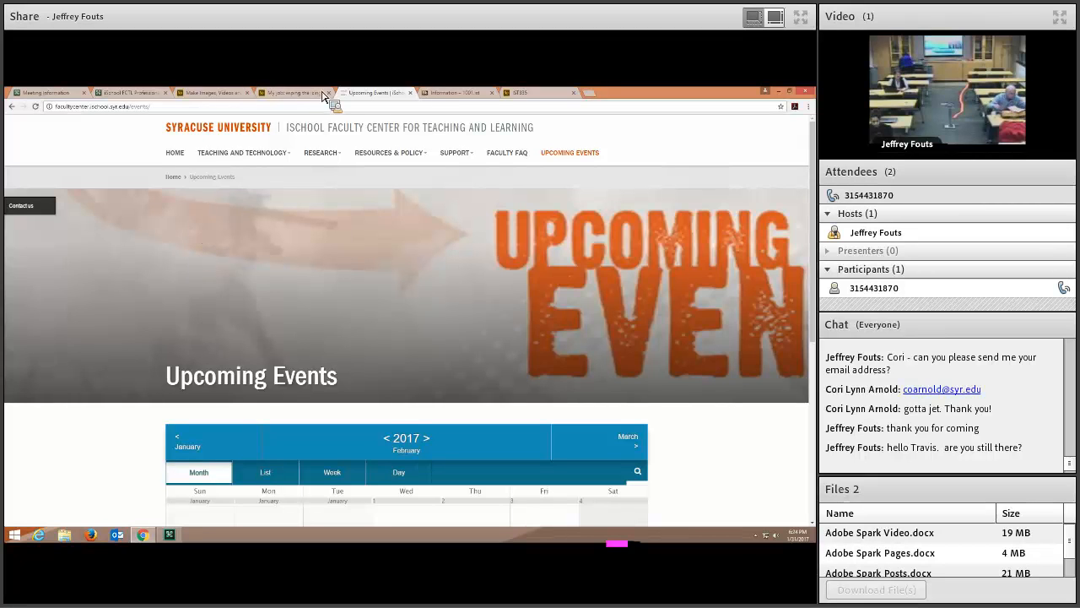
pyautogui.click(575, 93)
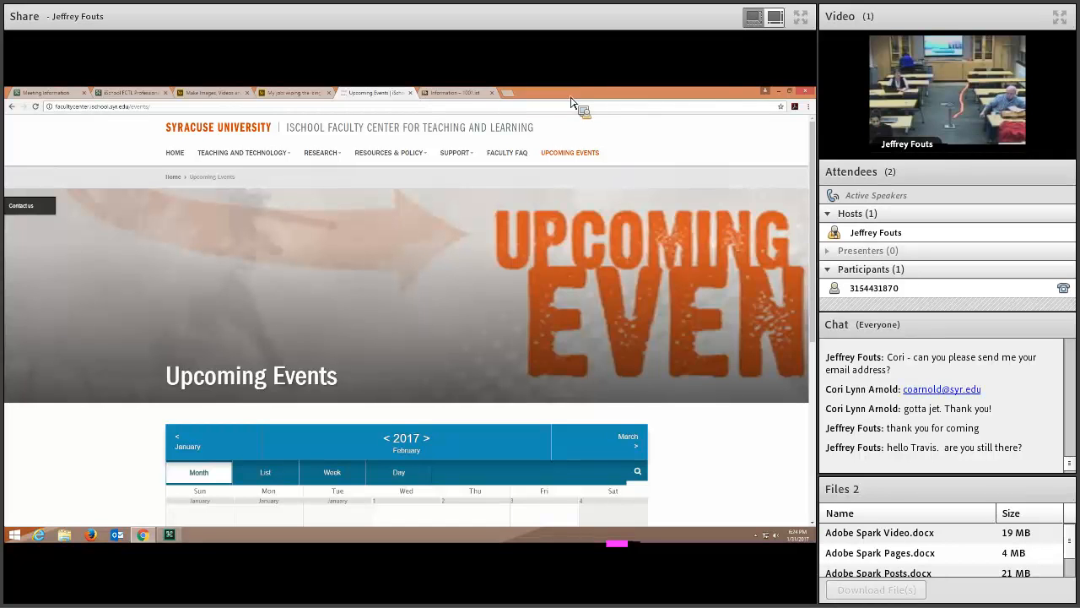
pyautogui.click(491, 93)
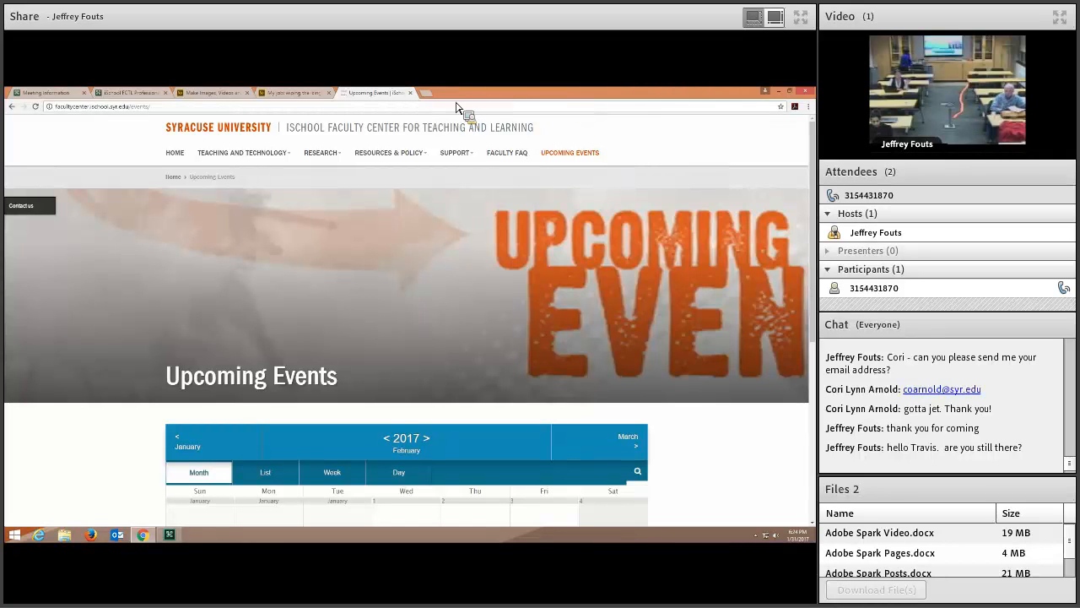
pyautogui.click(319, 97)
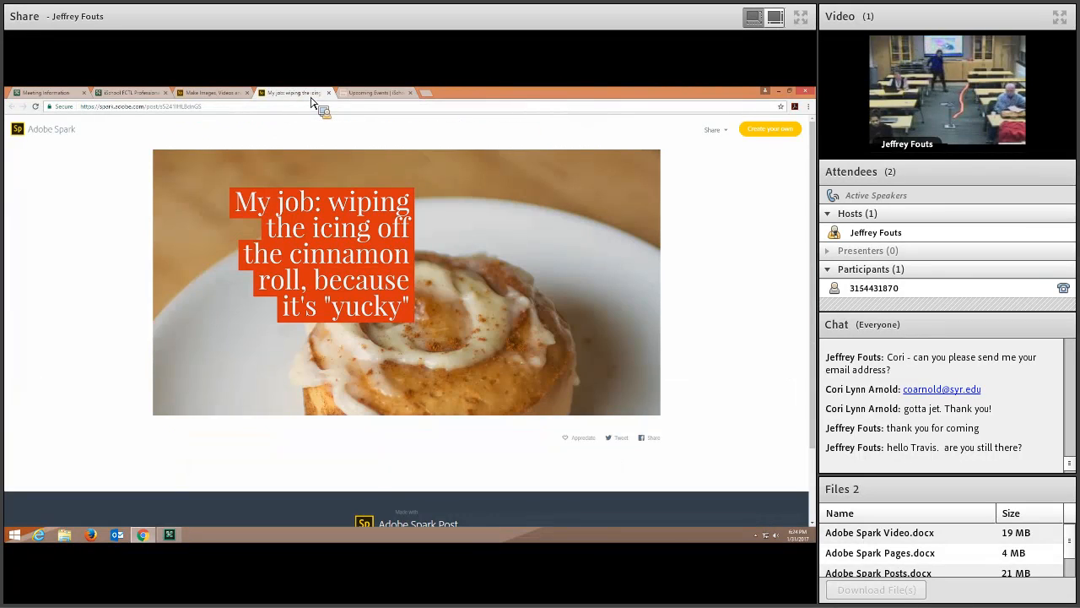
pyautogui.click(327, 92)
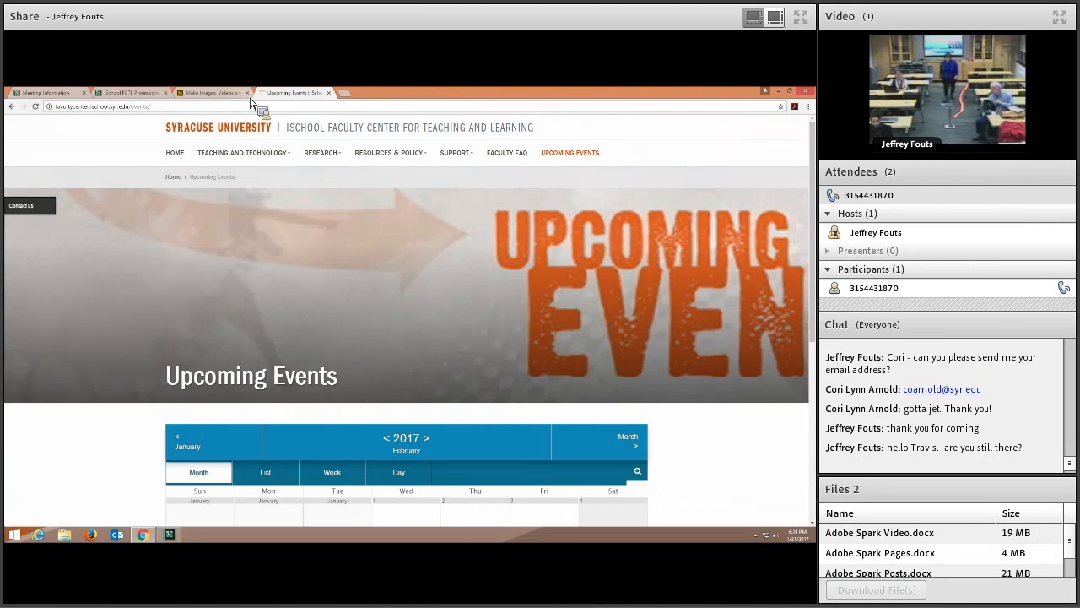
# Bring up the Adobe Connect meeting information page for the FCTL session
pyautogui.click(150, 93)
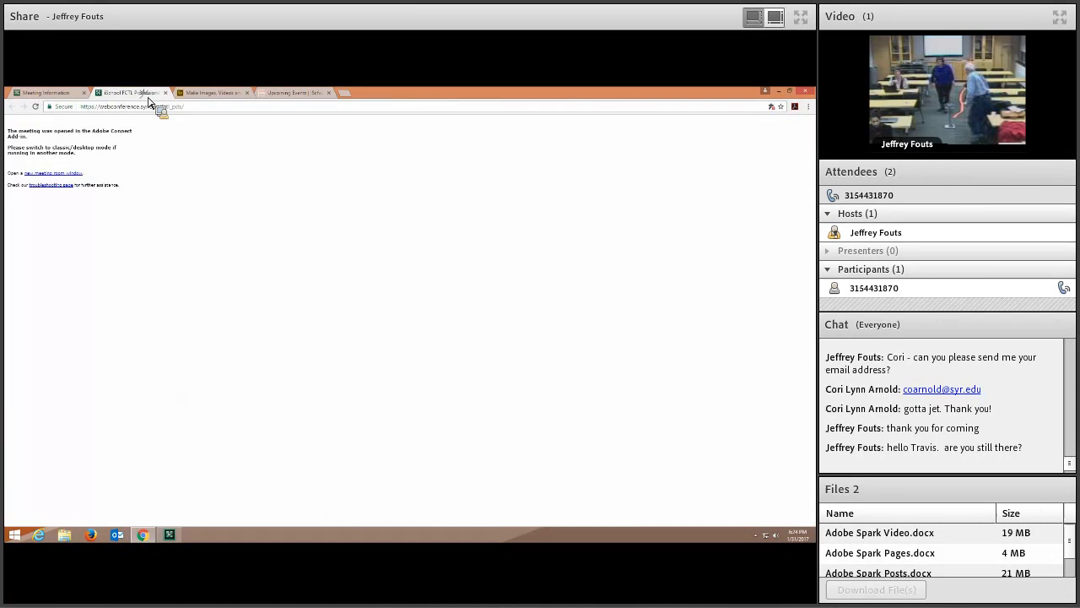
pyautogui.click(46, 93)
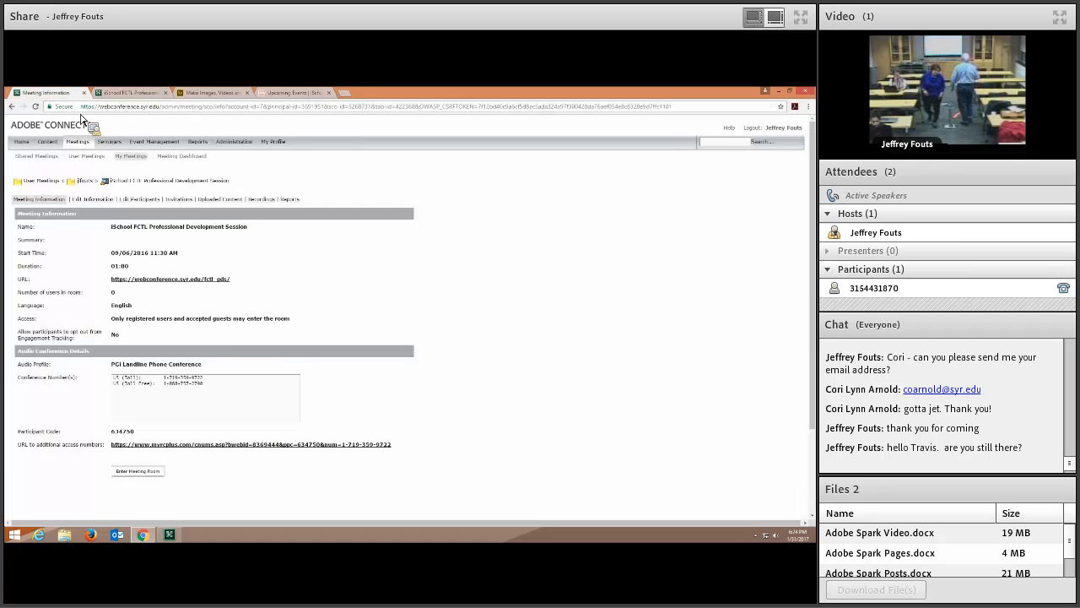
pyautogui.click(177, 537)
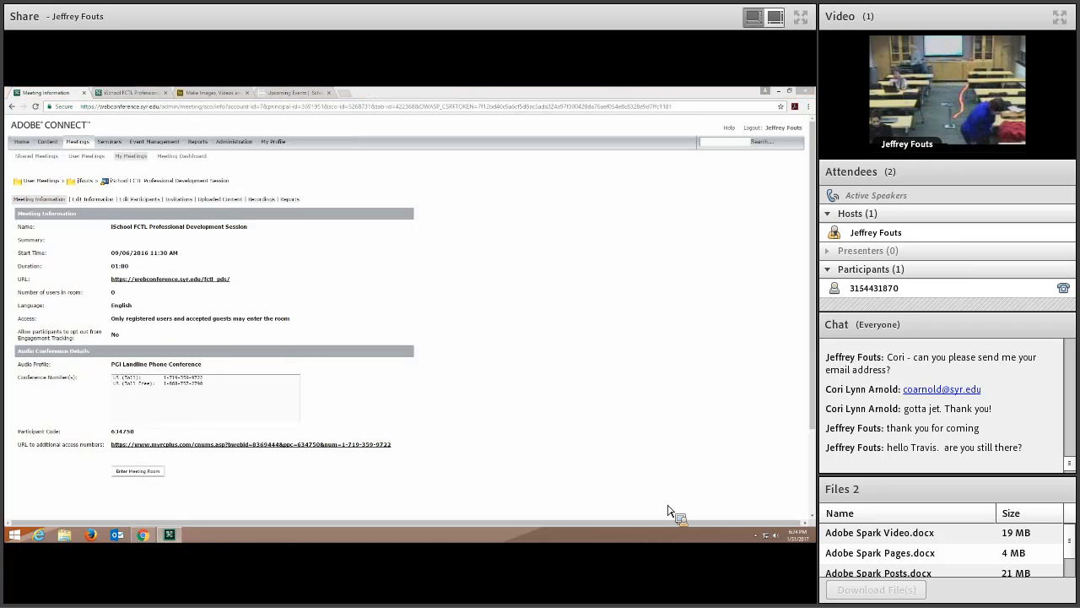